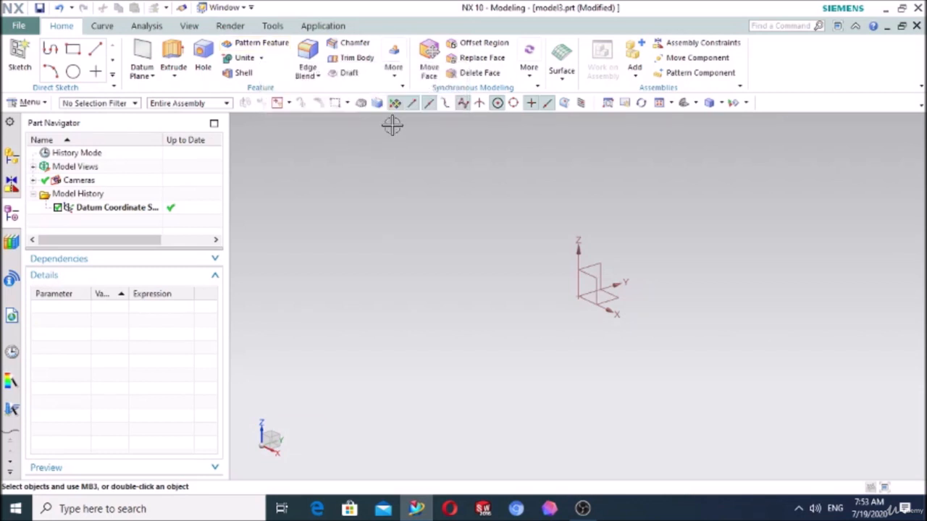
pyautogui.click(395, 76)
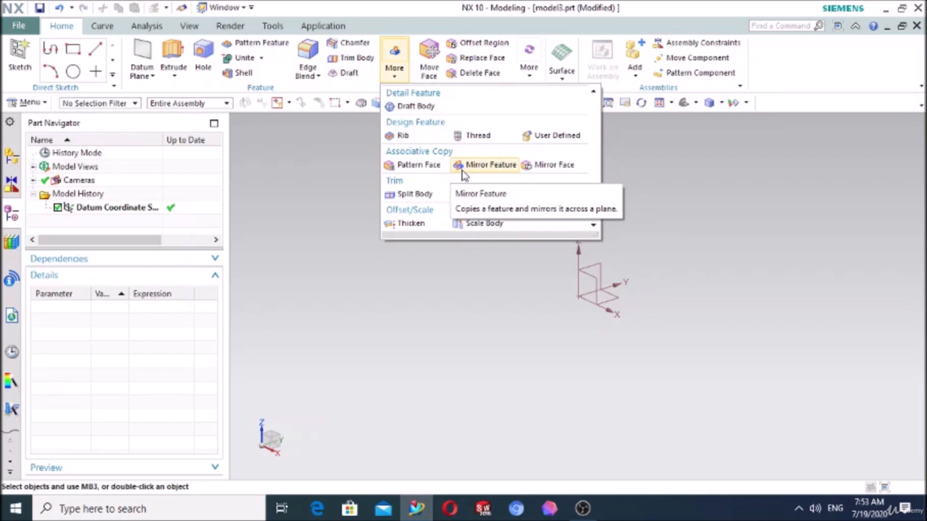
pyautogui.click(339, 177)
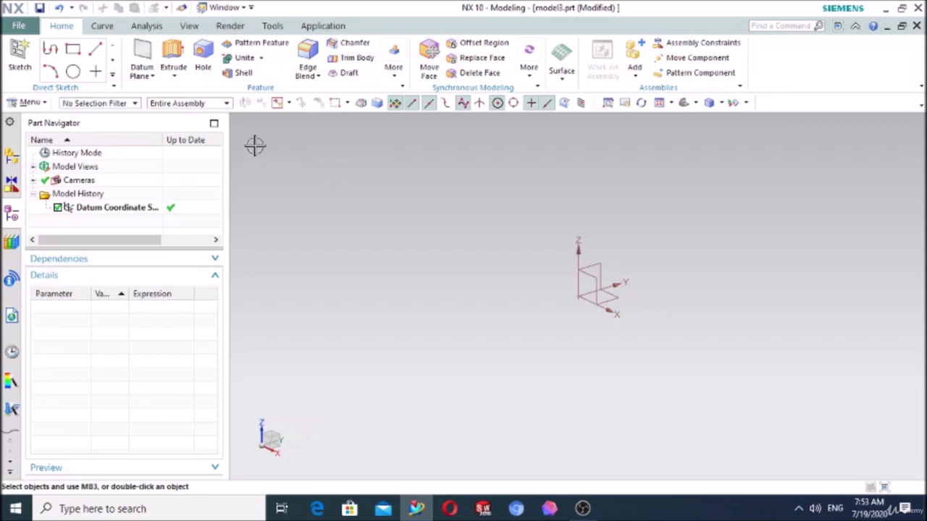
# - Start a sketch on the XY plane and draw a rectangle centred on the origin, about 146 by 94.5 mm
pyautogui.click(20, 57)
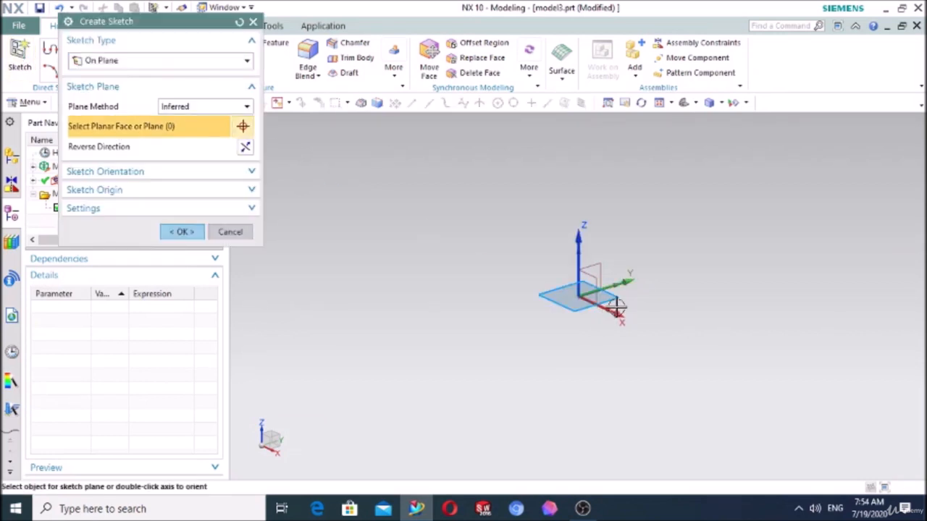
pyautogui.click(183, 232)
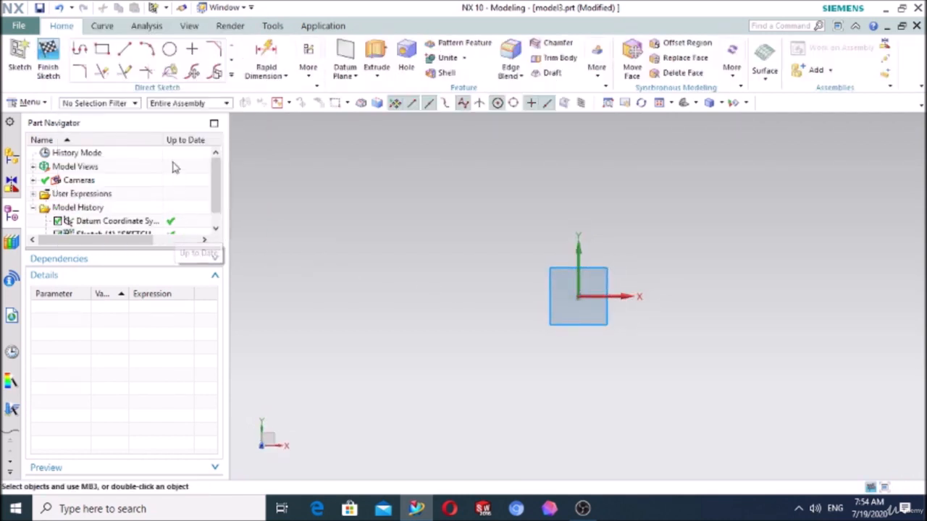
pyautogui.click(102, 49)
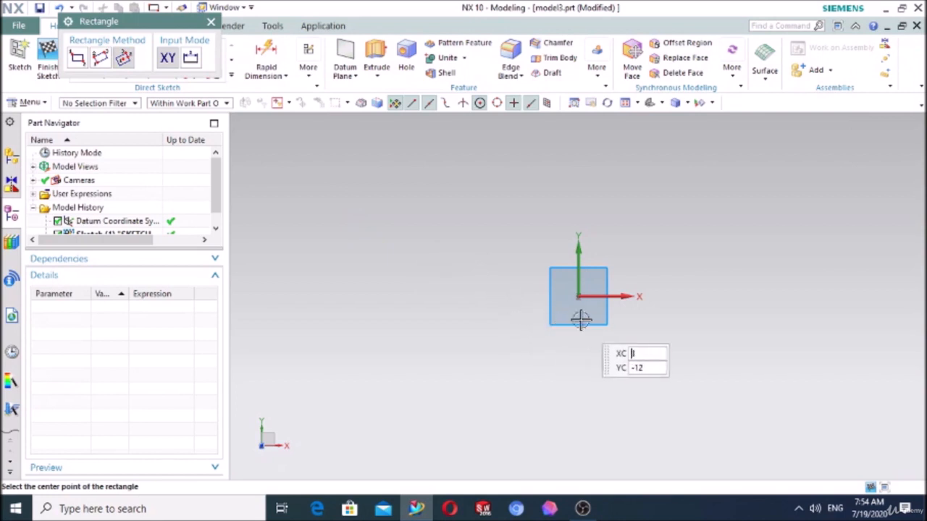
pyautogui.click(577, 297)
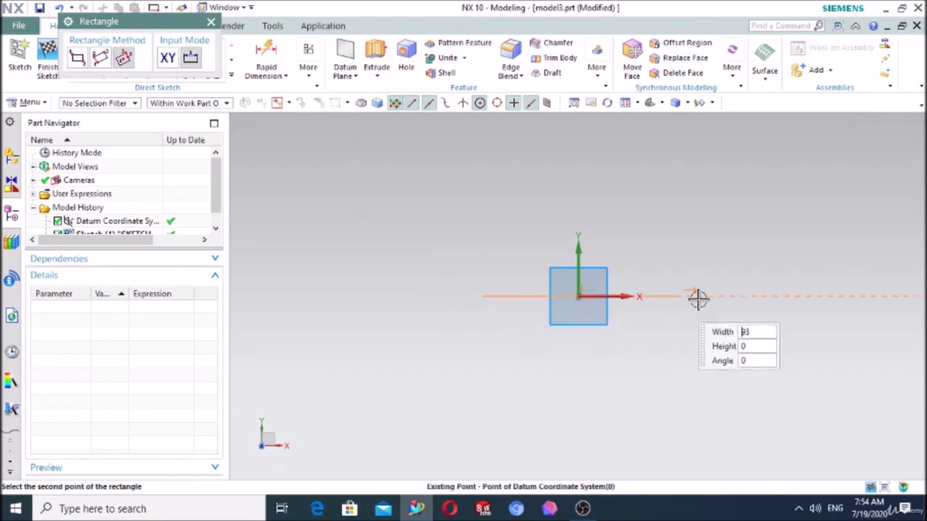
pyautogui.click(731, 196)
pyautogui.click(210, 24)
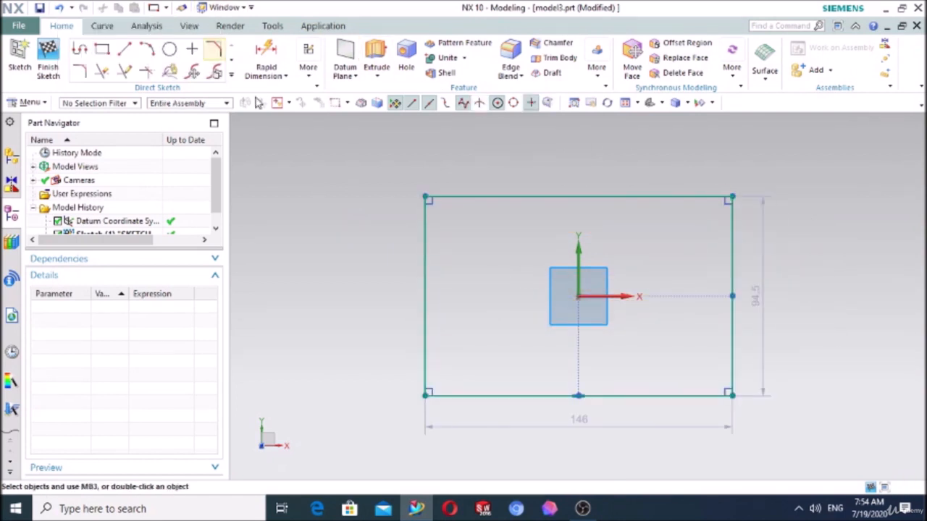
# - Extrude the centred rectangle 17 mm upward to form the base plate
pyautogui.click(377, 57)
pyautogui.moveTo(348, 367); pyautogui.dragTo(347, 310, button='middle')
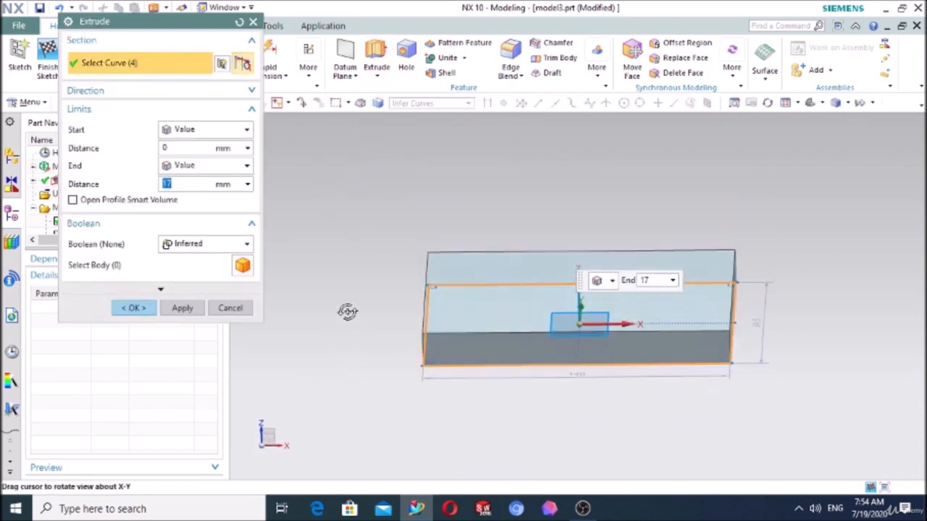
pyautogui.click(131, 310)
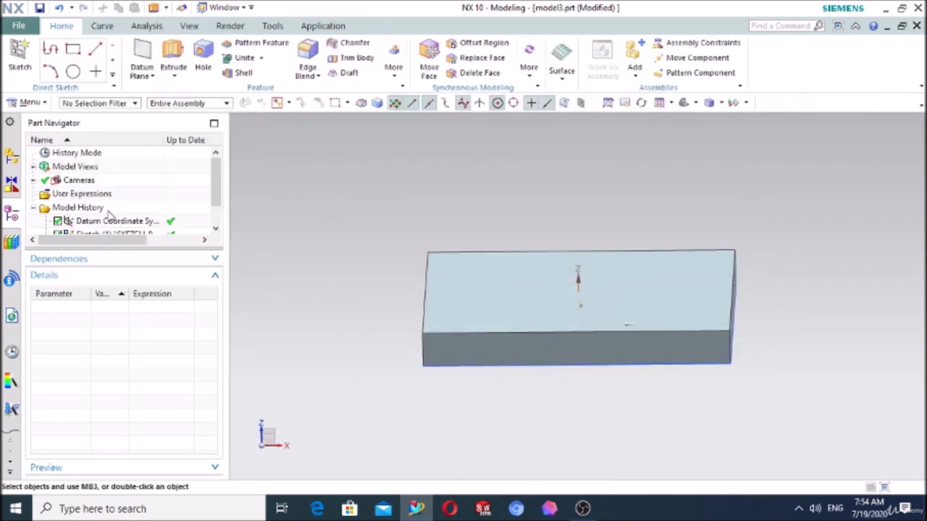
# - Start a sketch on the plate's top face and draw a small two-point rectangle near the corner at the sketch origin
pyautogui.click(20, 52)
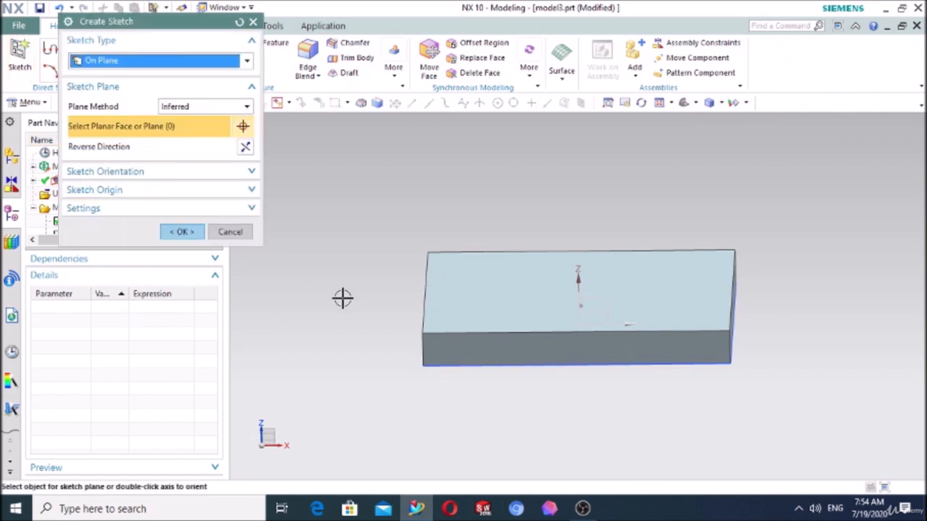
pyautogui.click(467, 321)
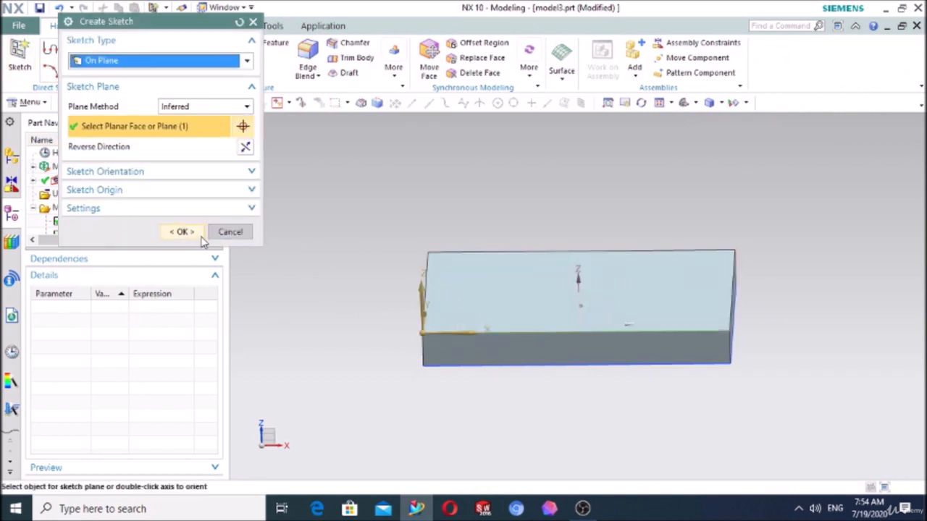
pyautogui.click(199, 233)
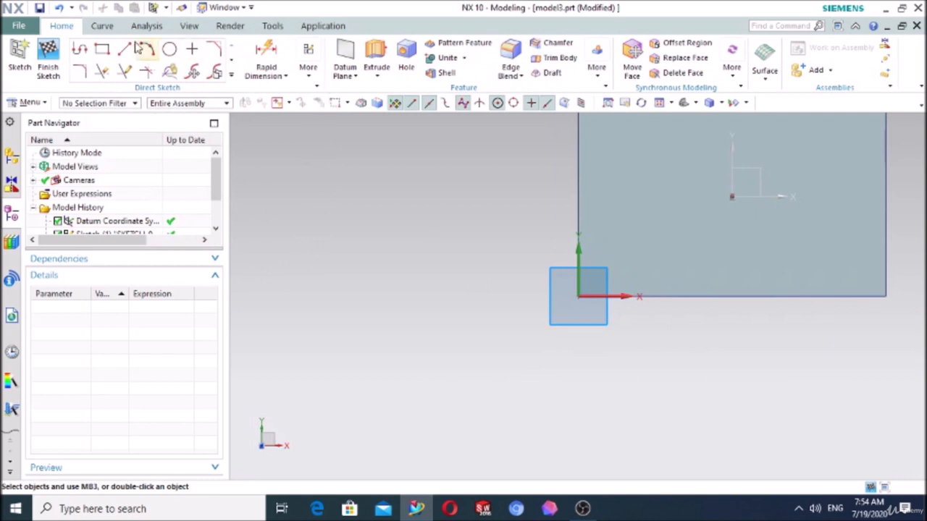
pyautogui.click(102, 49)
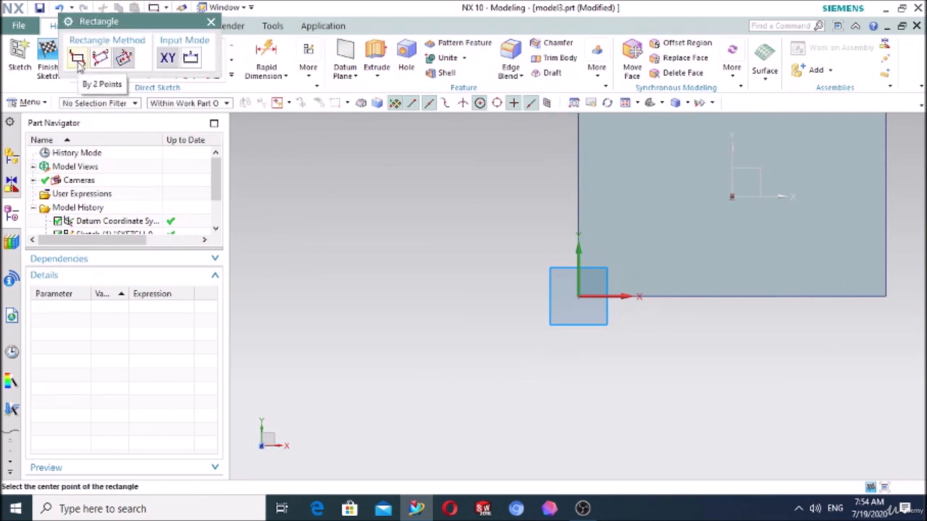
pyautogui.click(78, 59)
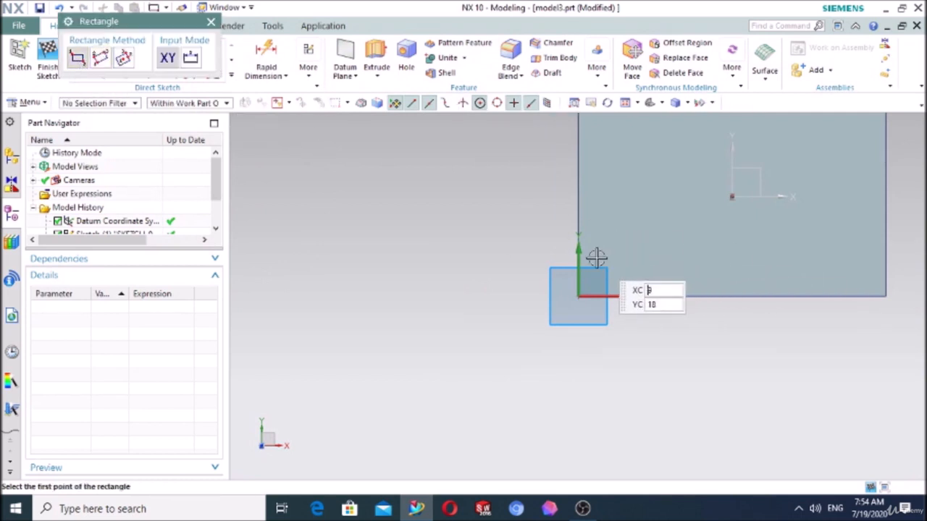
pyautogui.click(605, 255)
pyautogui.click(642, 278)
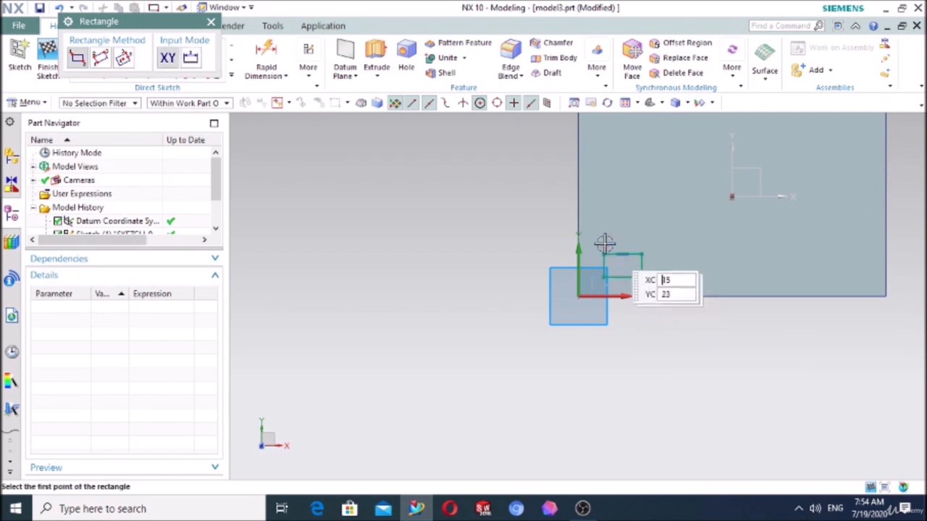
pyautogui.click(210, 22)
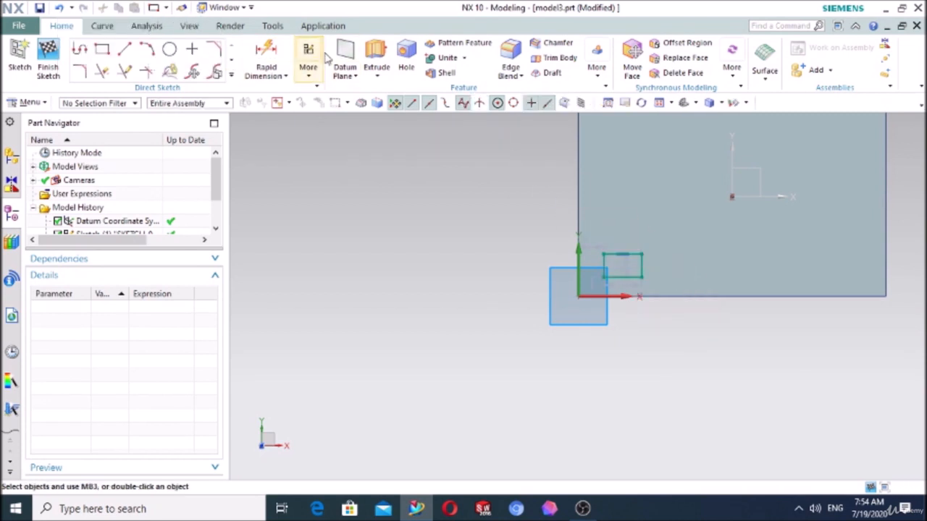
# - Extrude the small rectangle upward from the plate with an end distance of 29 mm
pyautogui.click(376, 56)
pyautogui.moveTo(467, 335); pyautogui.dragTo(466, 307, button='middle')
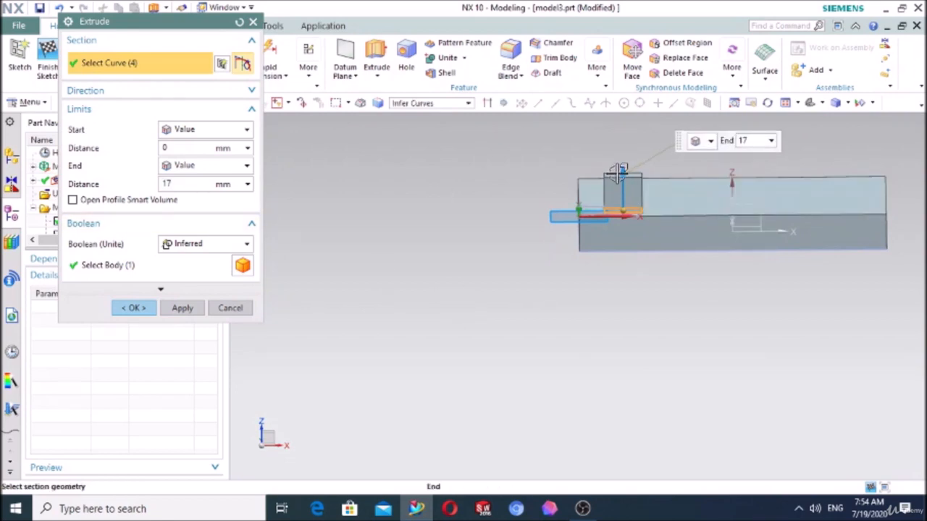
pyautogui.moveTo(620, 171); pyautogui.dragTo(615, 151)
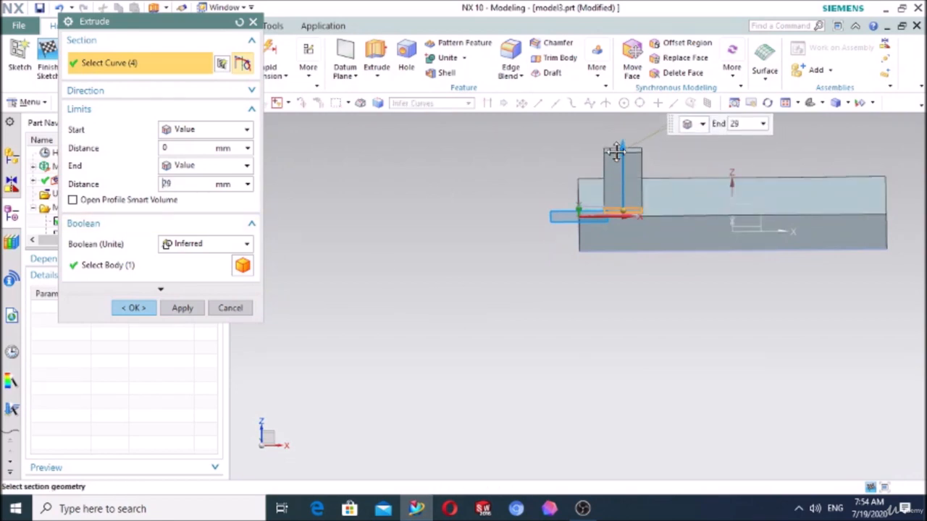
# - Add a 2-degree draft from the start limit to the small block's extrusion and complete it
pyautogui.click(160, 289)
pyautogui.click(136, 325)
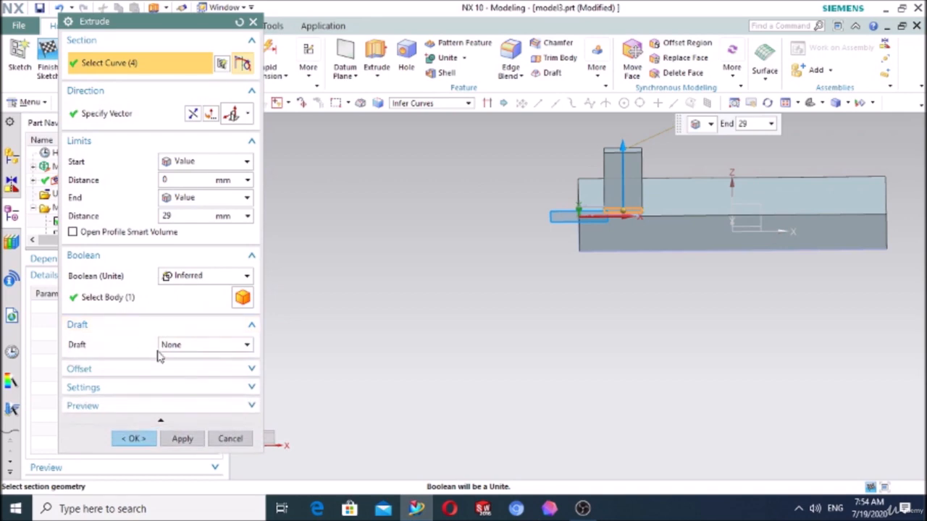
pyautogui.click(182, 347)
pyautogui.click(187, 371)
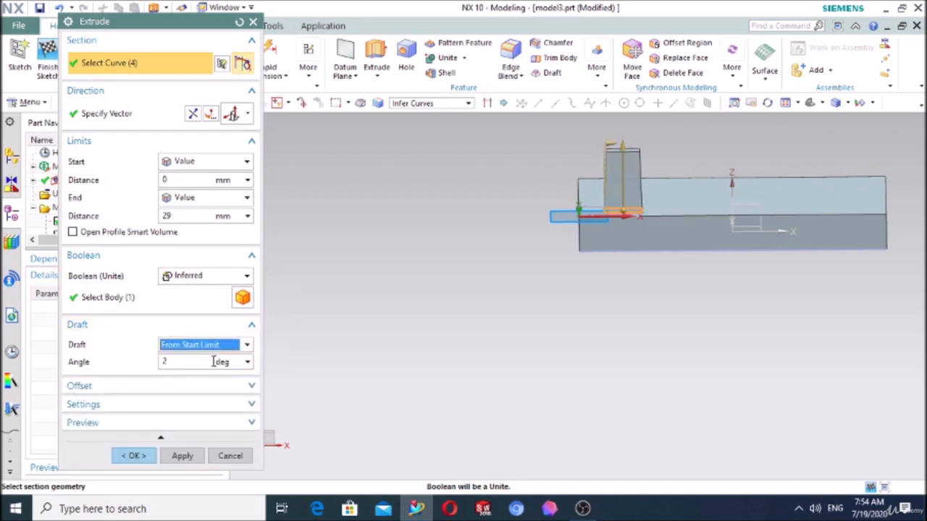
pyautogui.moveTo(186, 361); pyautogui.dragTo(159, 365)
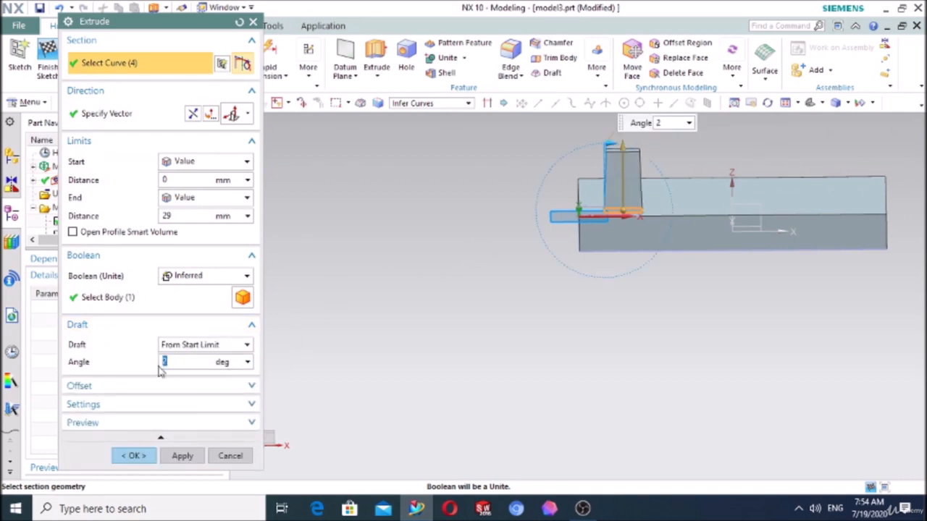
pyautogui.click(133, 455)
# - Start a Pattern Feature with a linear layout and select the tapered block as the feature to pattern
pyautogui.moveTo(379, 343); pyautogui.dragTo(513, 297, button='middle')
pyautogui.scroll(3, 805, 203)
pyautogui.scroll(3, 697, 291)
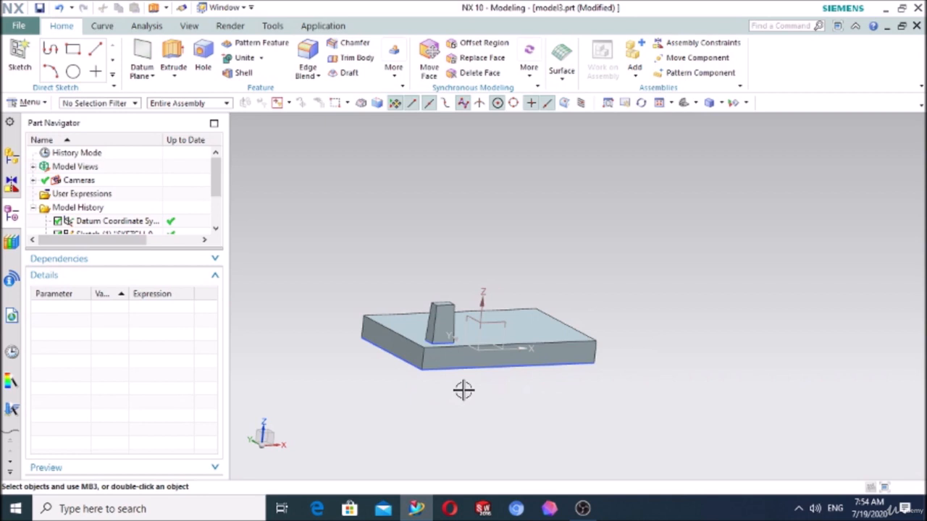
pyautogui.scroll(4, 462, 391)
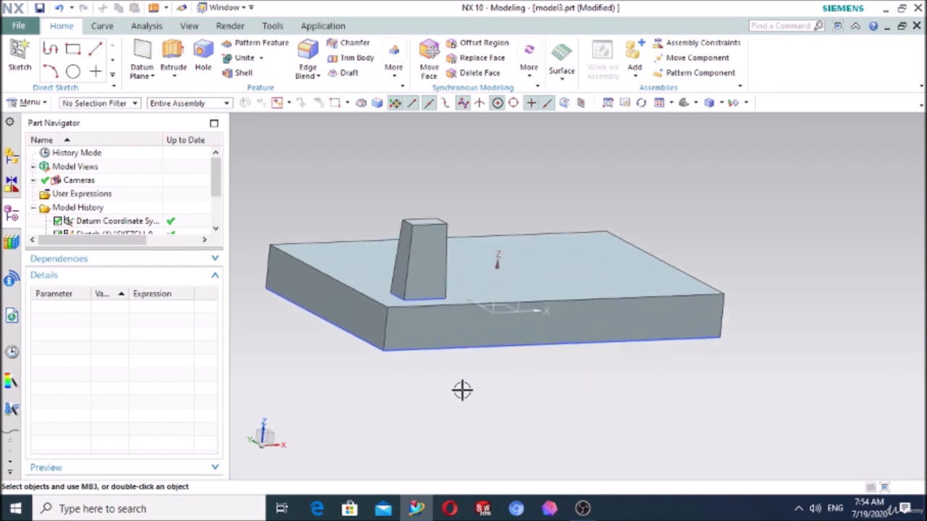
pyautogui.moveTo(464, 385)
pyautogui.mouseDown(button='middle')
pyautogui.moveTo(437, 380)
pyautogui.moveTo(464, 389)
pyautogui.mouseUp(button='middle')
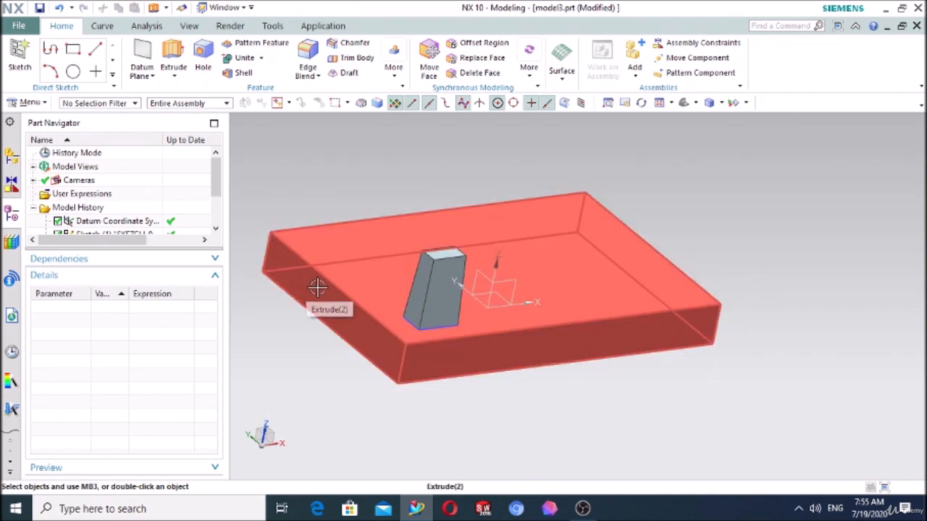
pyautogui.click(258, 47)
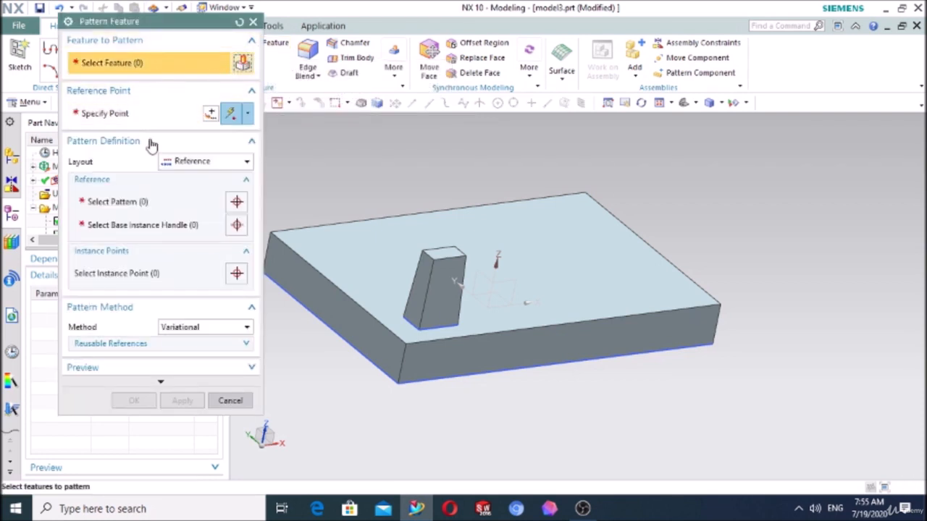
pyautogui.click(178, 162)
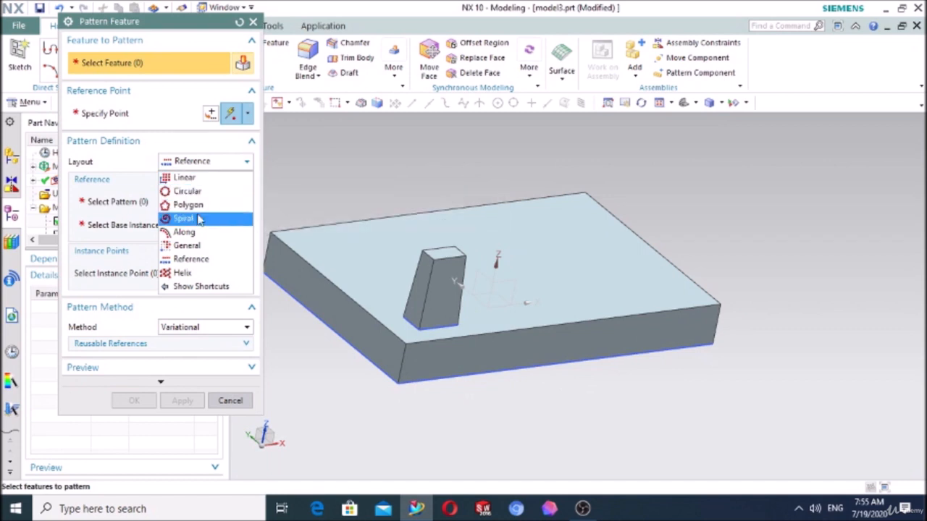
pyautogui.click(209, 179)
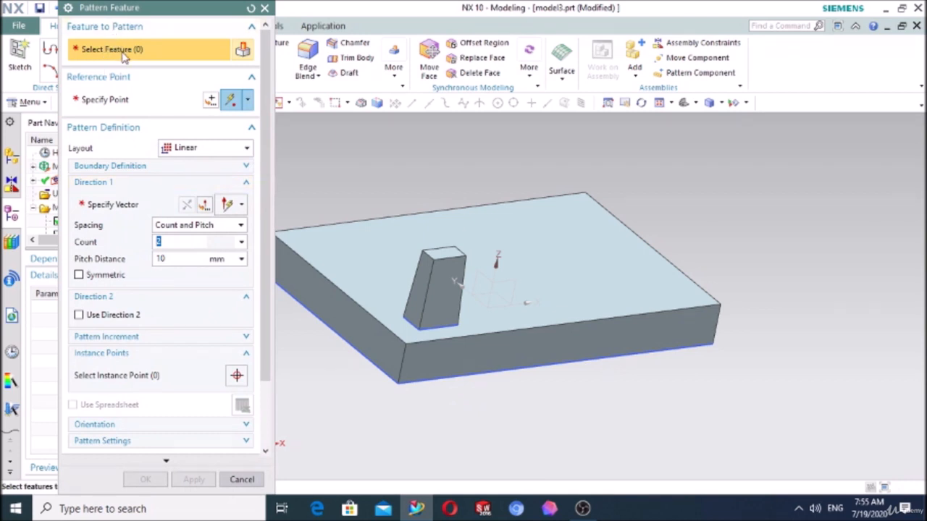
pyautogui.click(439, 290)
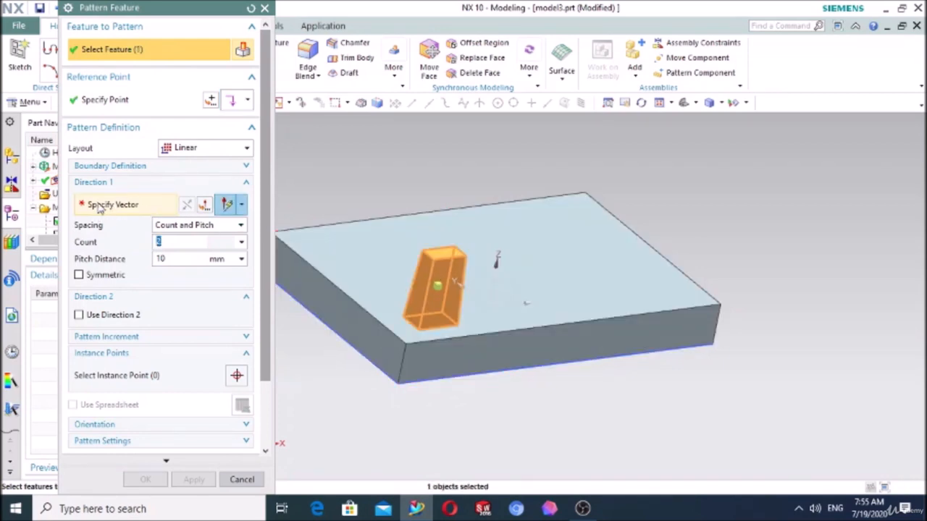
# - Define the pattern's first direction along the plate's front top edge with a pitch distance of -31 mm
pyautogui.click(105, 208)
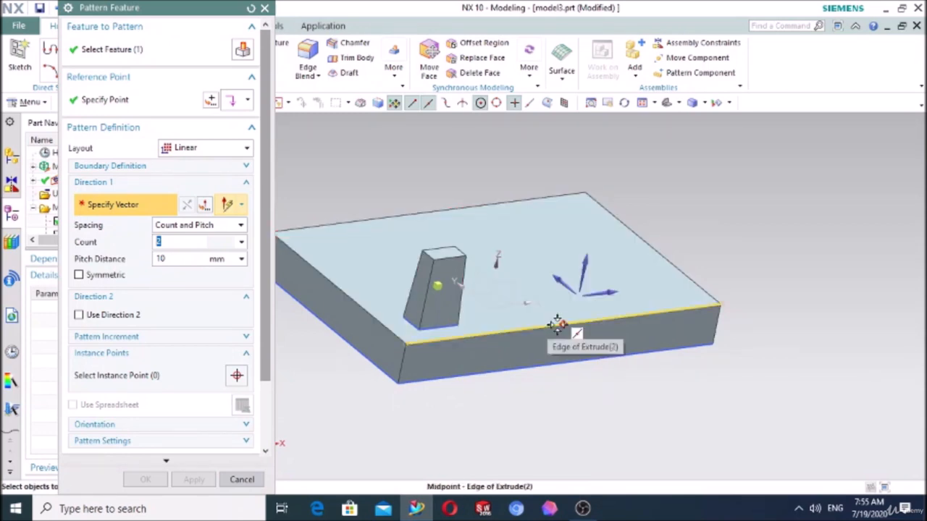
pyautogui.click(509, 330)
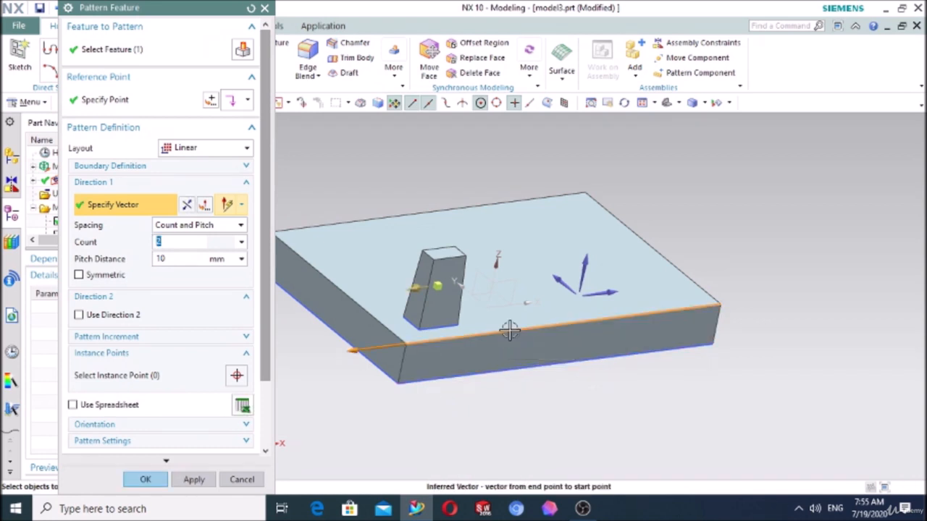
pyautogui.moveTo(438, 286); pyautogui.dragTo(501, 281)
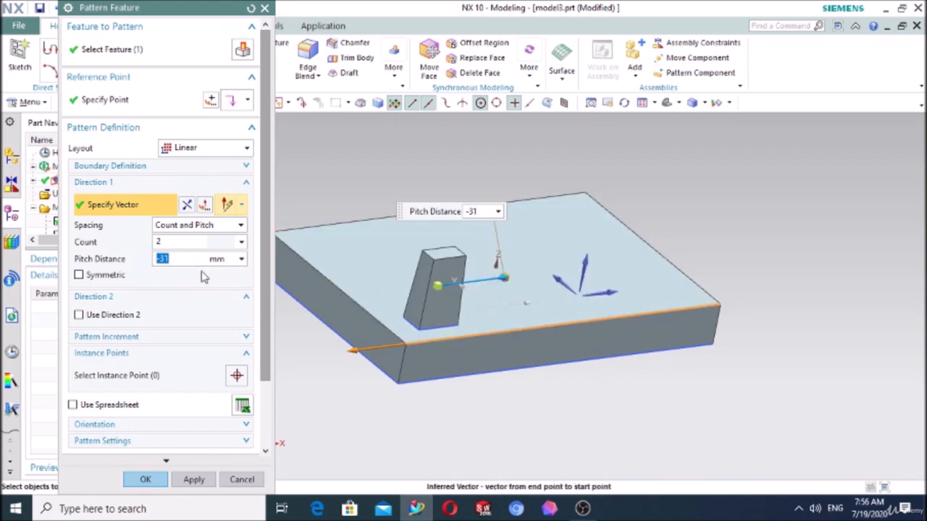
# - Set the first direction's count to 4 and its pitch distance to -33 mm
pyautogui.click(175, 241)
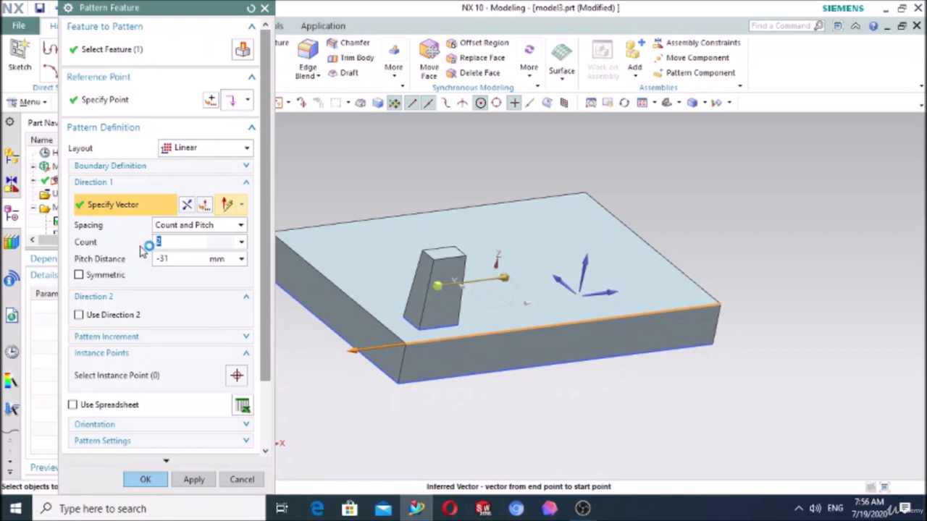
pyautogui.write('4')
pyautogui.click(177, 259)
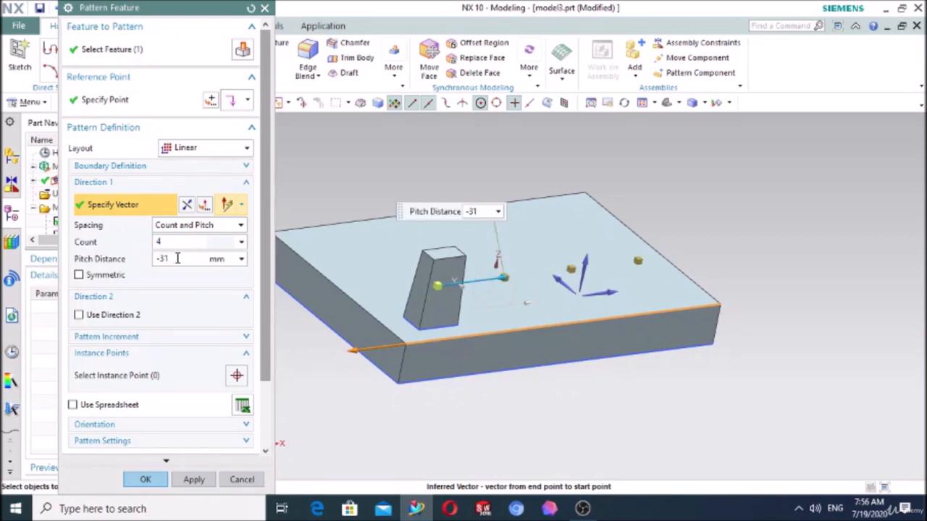
pyautogui.moveTo(507, 449); pyautogui.dragTo(499, 404, button='middle')
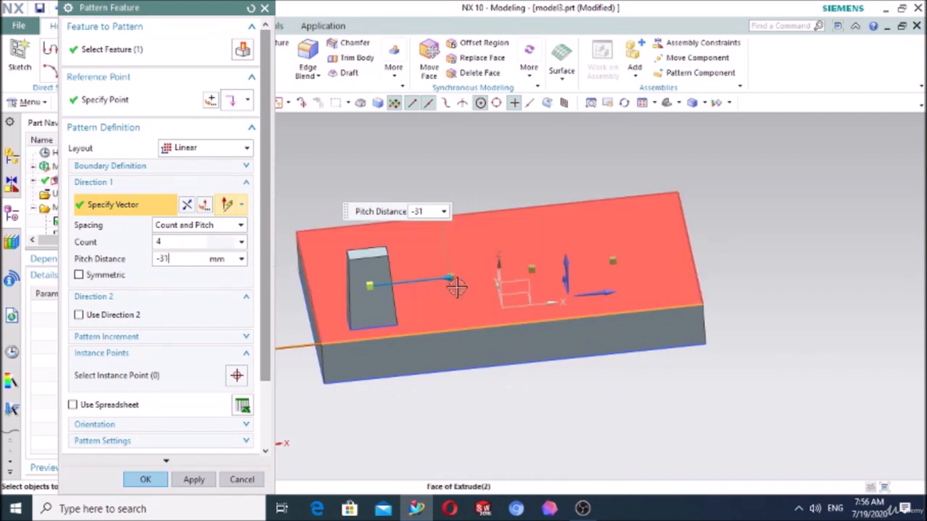
pyautogui.moveTo(449, 276); pyautogui.dragTo(455, 277)
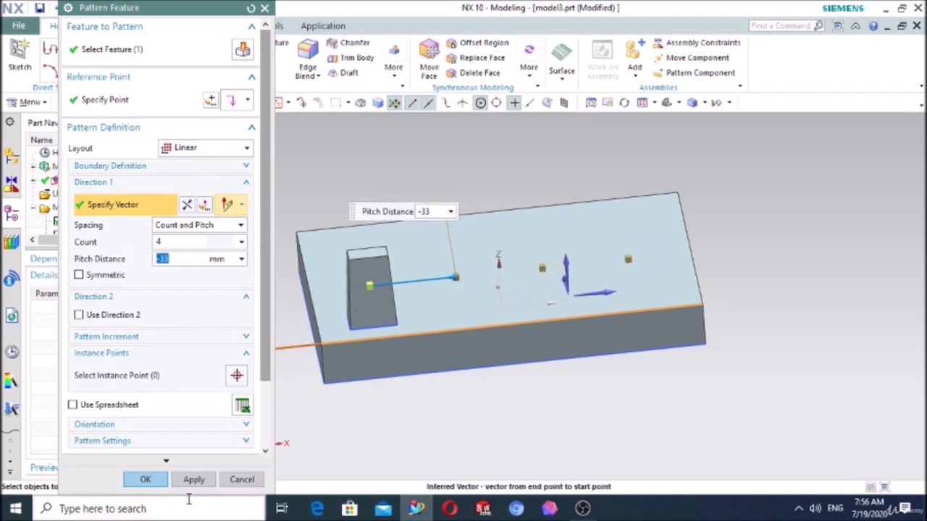
# - Complete the linear pattern of the tapered block and reopen it for editing from the model history
pyautogui.click(145, 479)
pyautogui.moveTo(443, 393); pyautogui.dragTo(483, 394, button='middle')
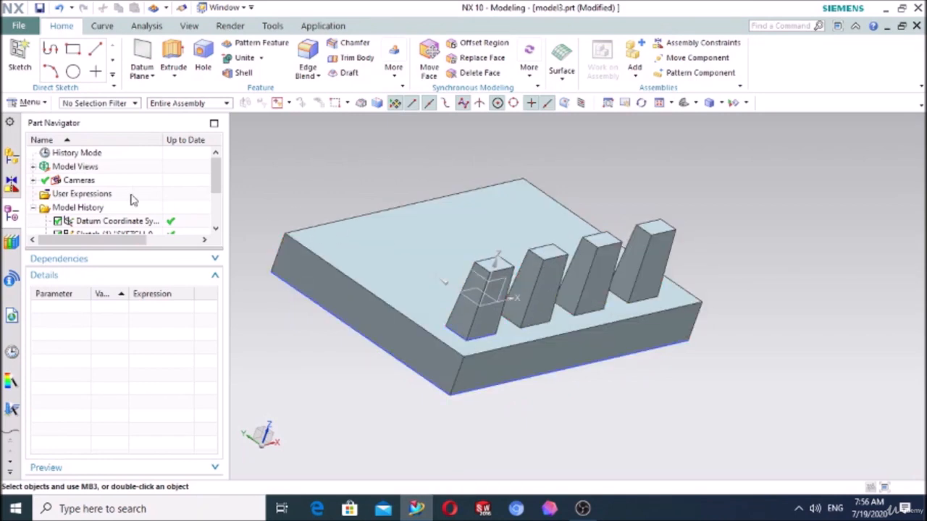
pyautogui.scroll(-2, 133, 200)
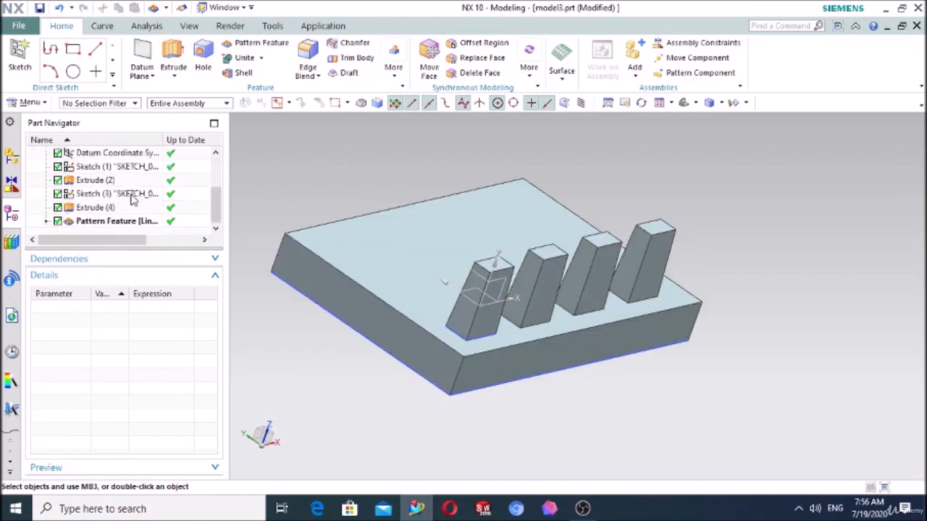
pyautogui.doubleClick(81, 222)
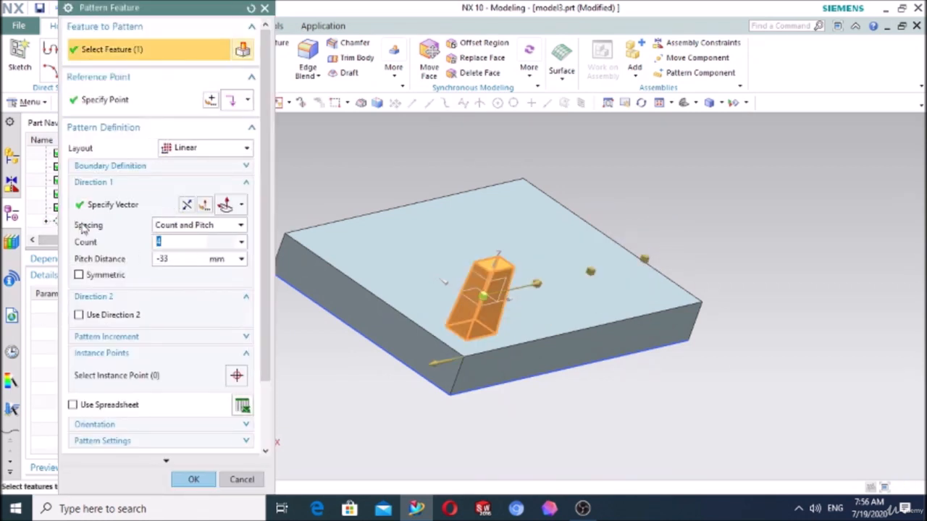
# - Try symmetric instances for the pattern's first direction, inspect the preview, and switch the option off again
pyautogui.click(79, 275)
pyautogui.scroll(-2, 493, 407)
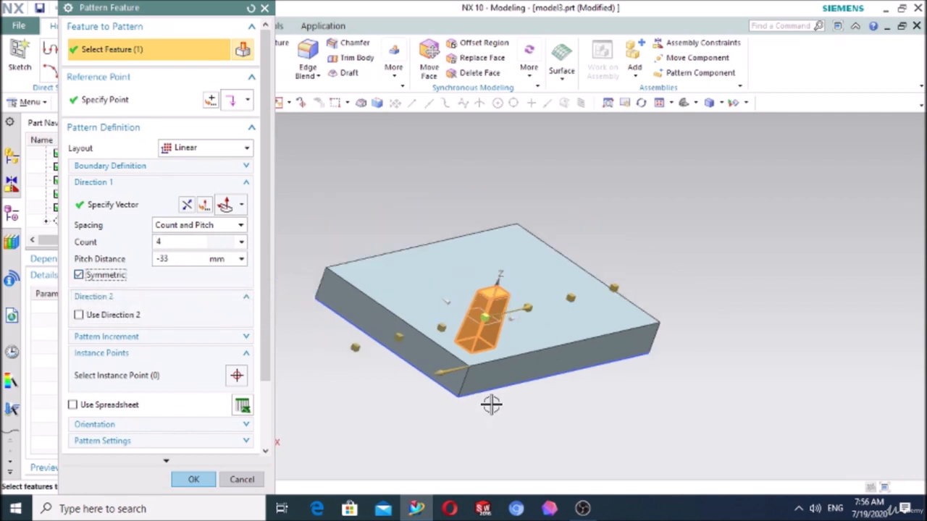
pyautogui.moveTo(509, 407); pyautogui.dragTo(480, 398, button='middle')
pyautogui.scroll(-2, 480, 394)
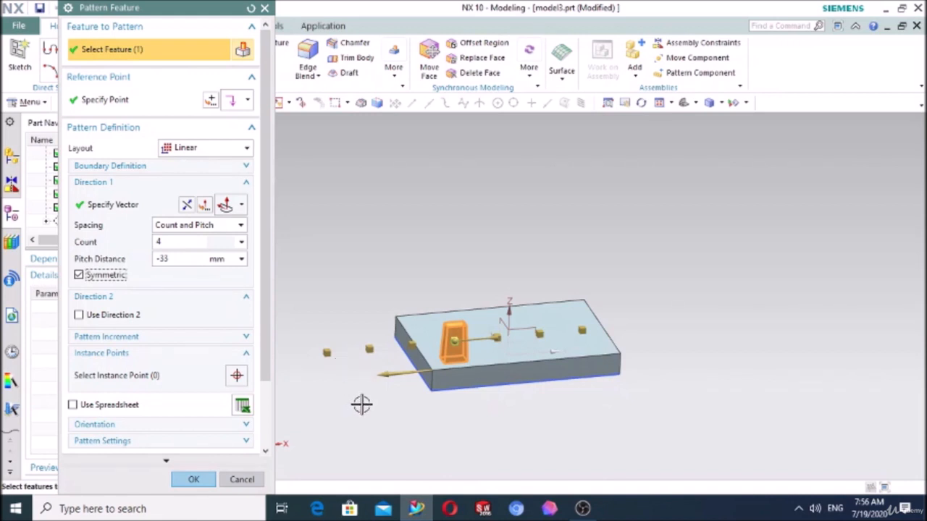
pyautogui.moveTo(362, 404); pyautogui.dragTo(376, 401, button='middle')
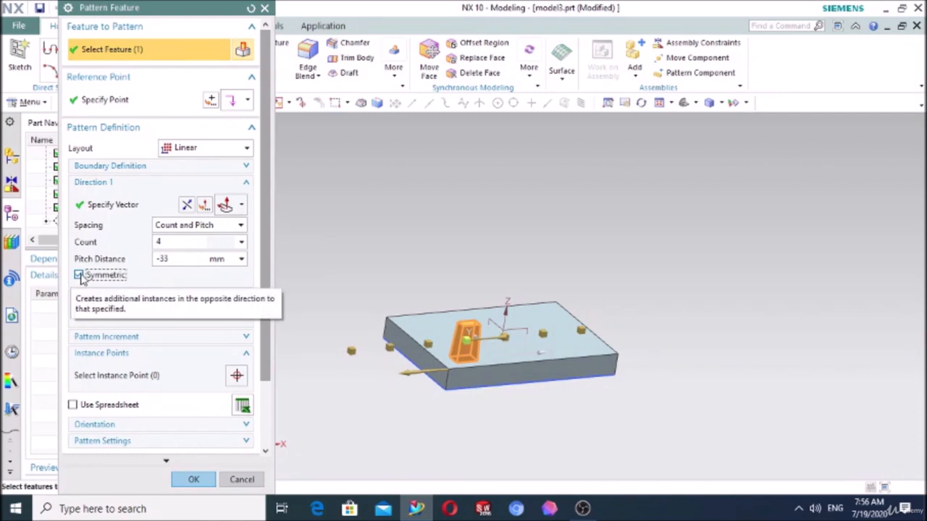
pyautogui.click(79, 275)
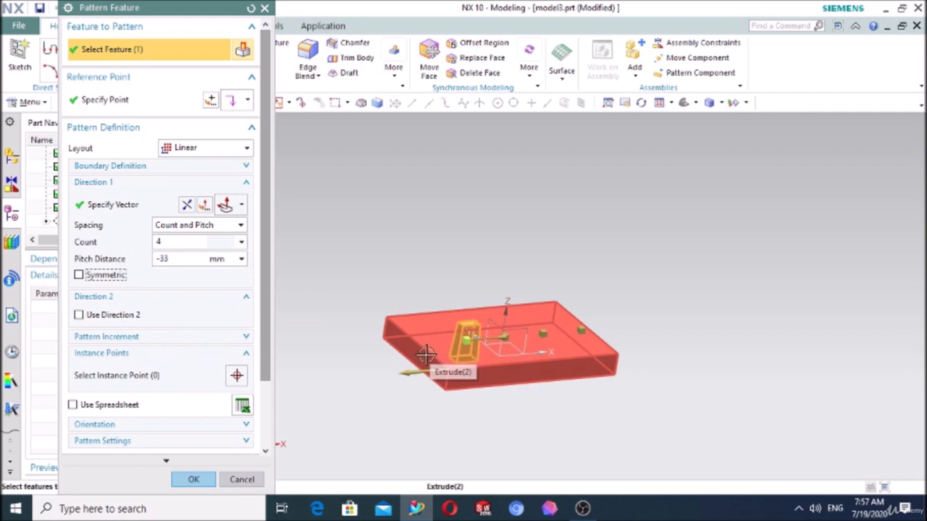
# - Enable a second pattern direction and define its vector along the plate's short top edge near the tapered block
pyautogui.scroll(4, 352, 326)
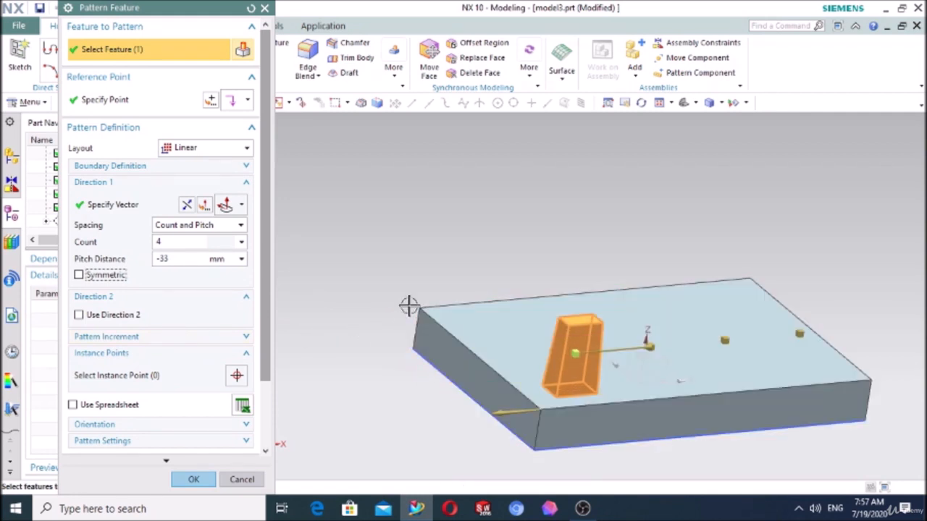
pyautogui.click(79, 316)
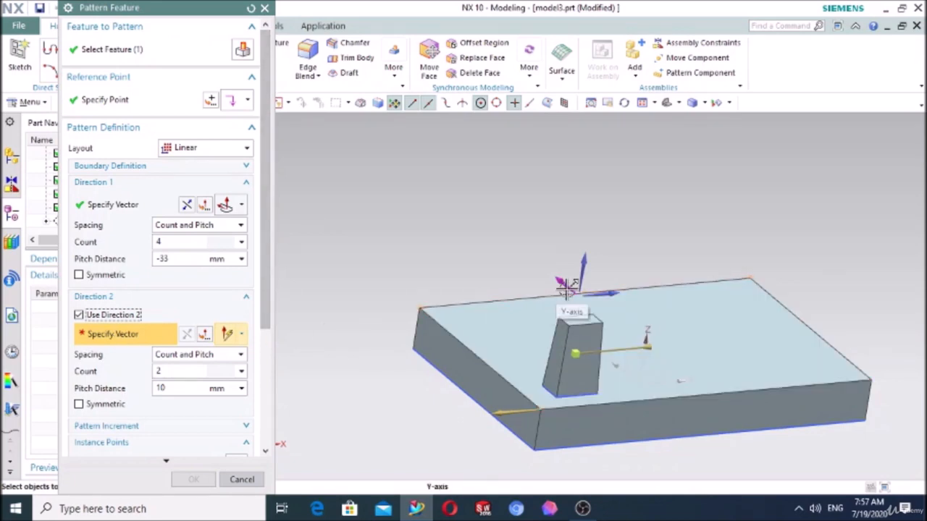
pyautogui.click(465, 348)
pyautogui.click(532, 377)
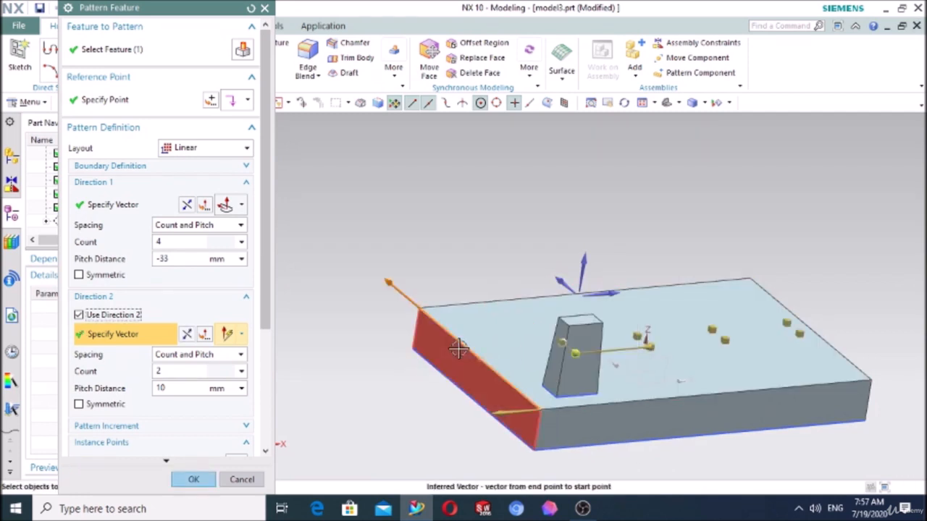
pyautogui.moveTo(407, 378); pyautogui.dragTo(439, 386, button='middle')
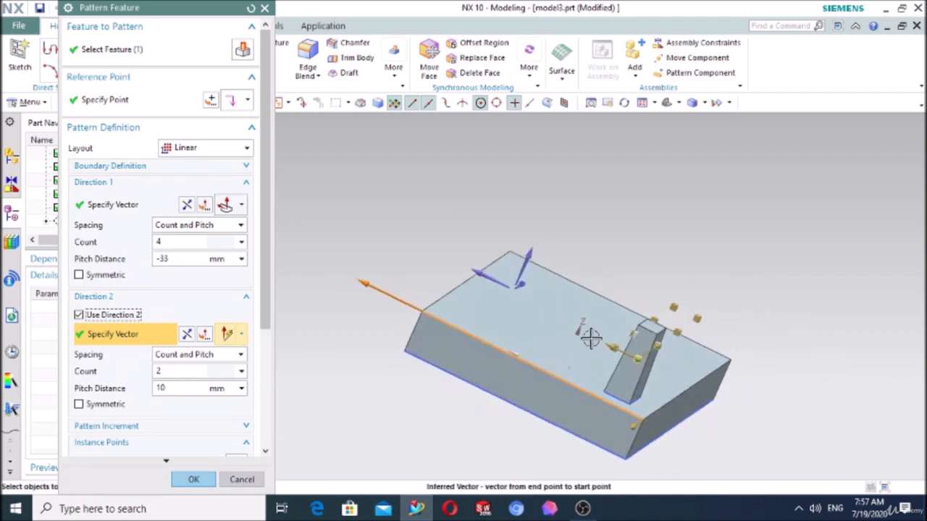
# - Set the second direction's count to 4 and its pitch distance to 20 mm, and complete the pattern
pyautogui.moveTo(635, 357); pyautogui.dragTo(550, 331)
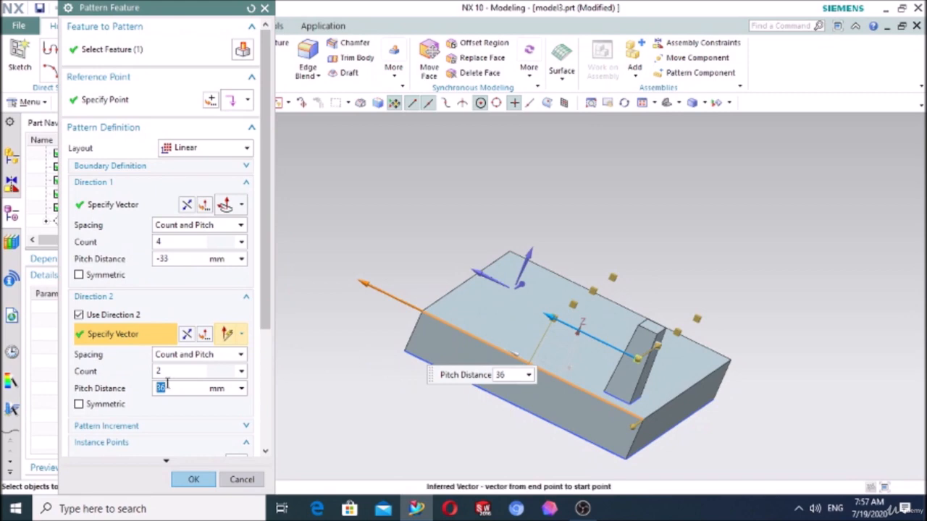
pyautogui.doubleClick(166, 372)
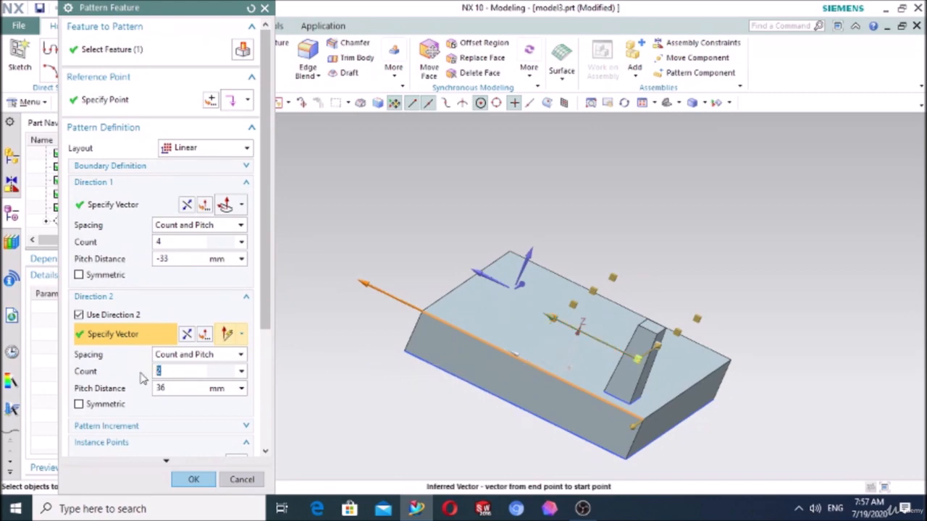
pyautogui.click(176, 388)
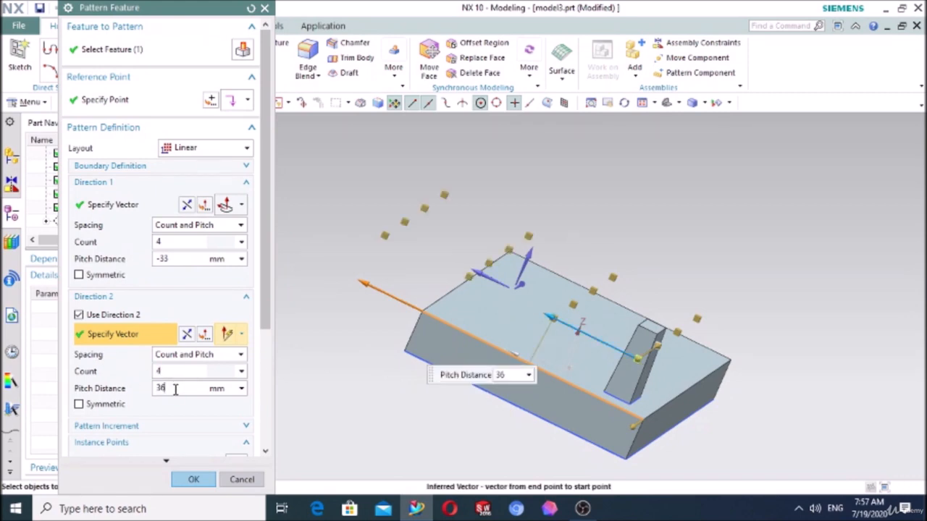
pyautogui.doubleClick(173, 389)
pyautogui.write('20')
pyautogui.press('Return')
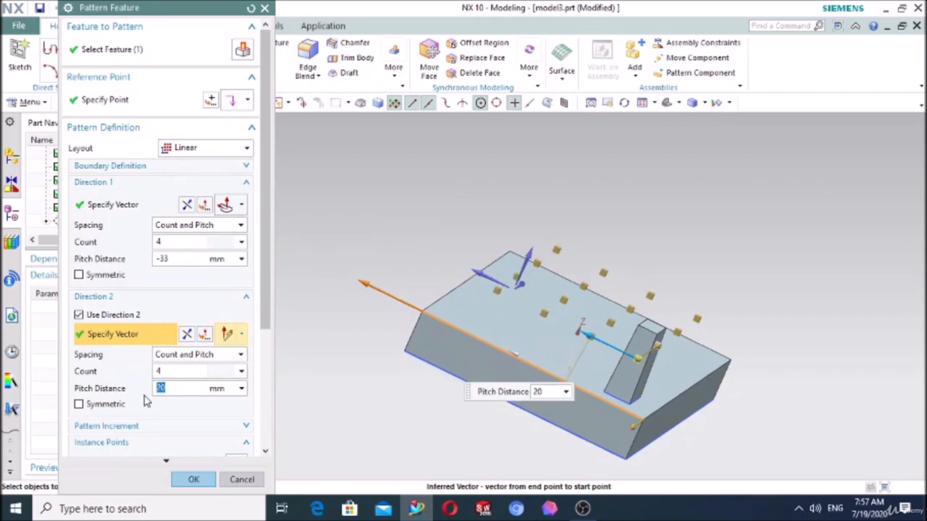
pyautogui.moveTo(474, 436); pyautogui.dragTo(415, 439, button='middle')
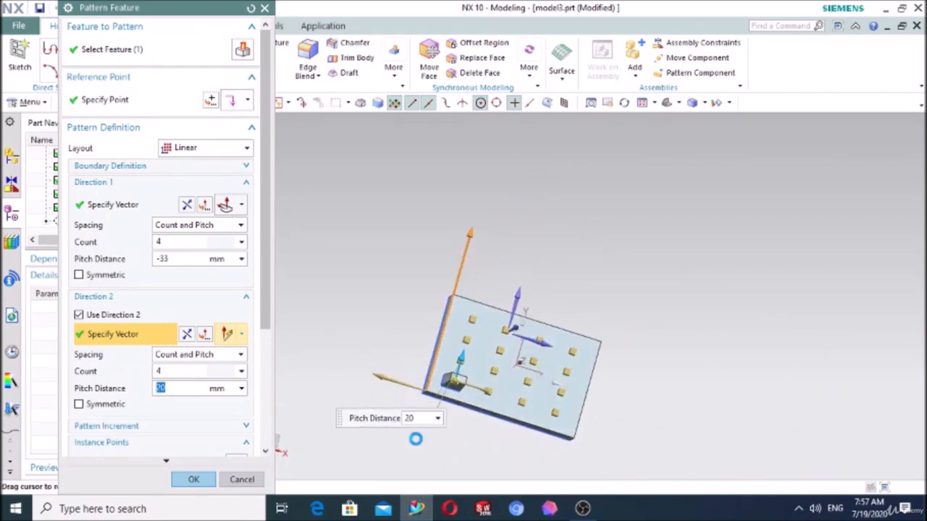
pyautogui.click(193, 478)
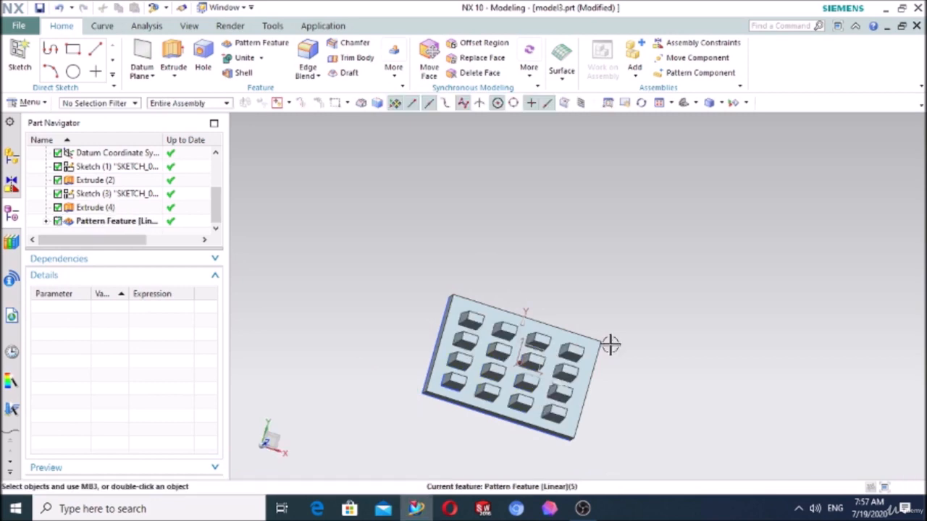
# - Reopen the pattern, try symmetric instances for the second direction, and switch the option off before completing the edit
pyautogui.click(684, 103)
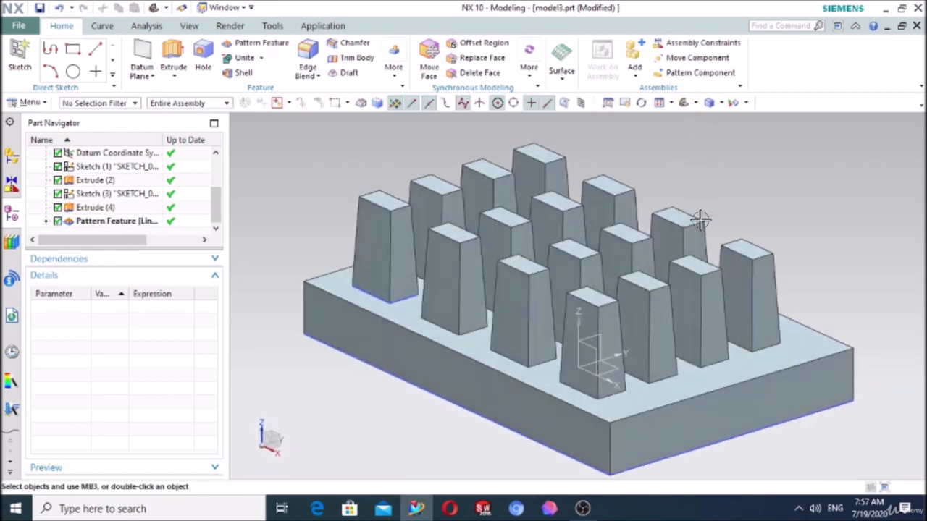
pyautogui.moveTo(522, 358); pyautogui.dragTo(577, 371, button='middle')
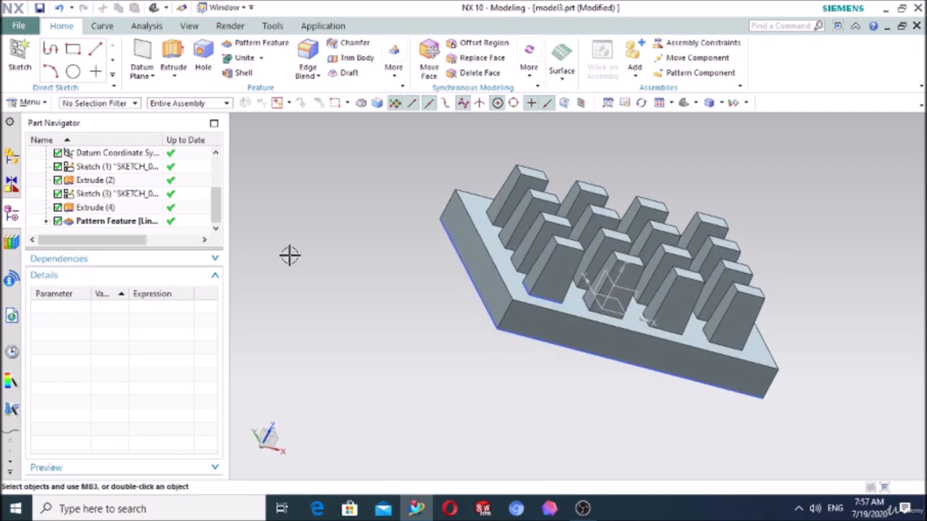
pyautogui.doubleClick(109, 221)
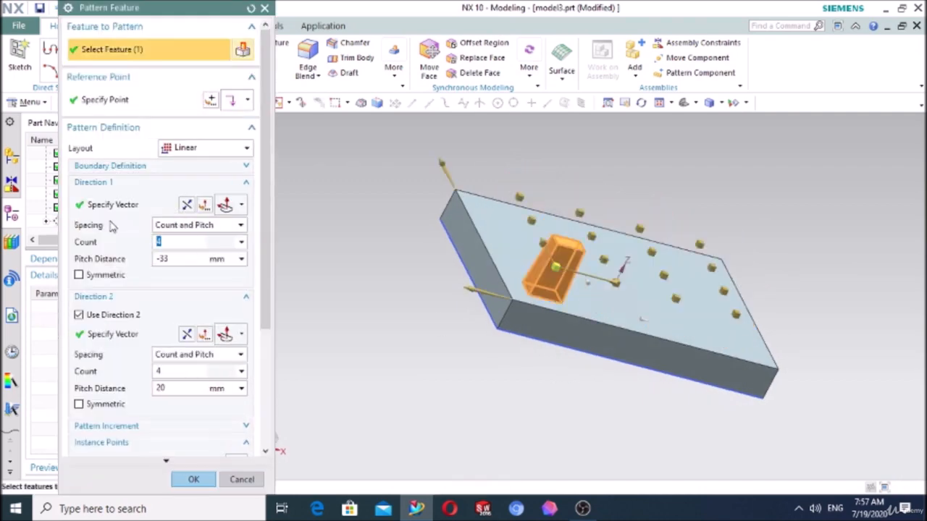
pyautogui.click(80, 407)
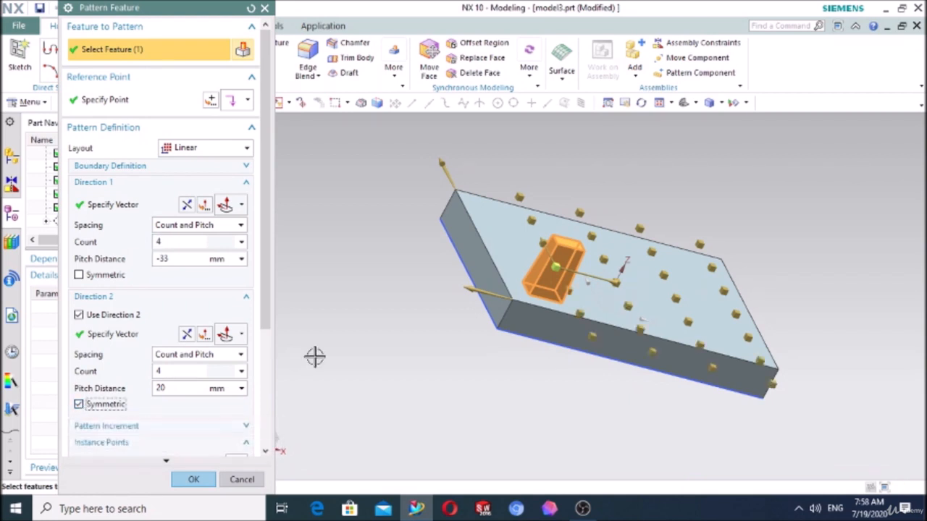
pyautogui.moveTo(373, 358); pyautogui.dragTo(430, 373, button='middle')
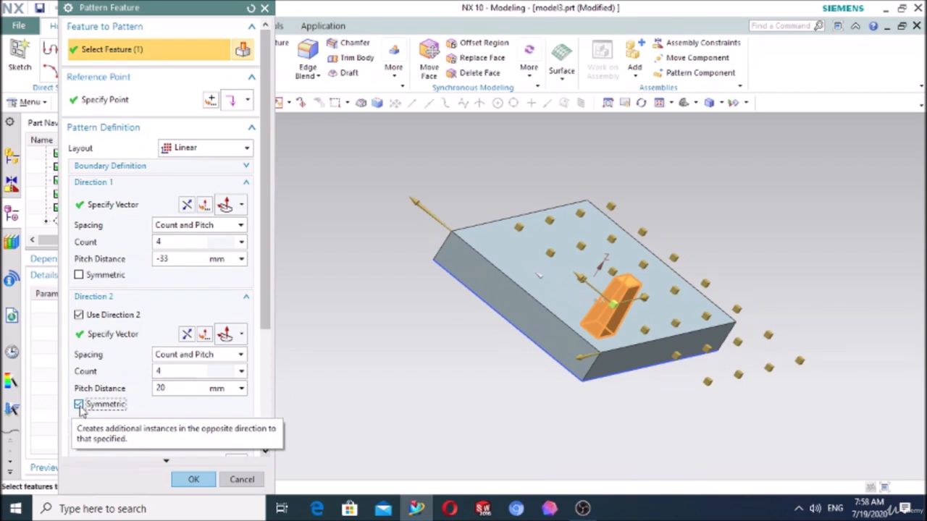
pyautogui.click(79, 406)
pyautogui.moveTo(405, 375); pyautogui.dragTo(371, 356, button='middle')
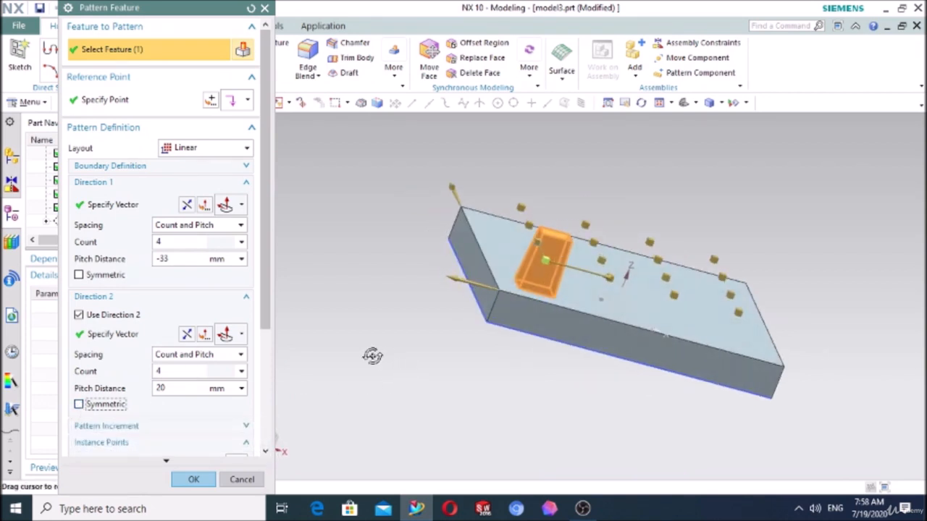
pyautogui.click(192, 479)
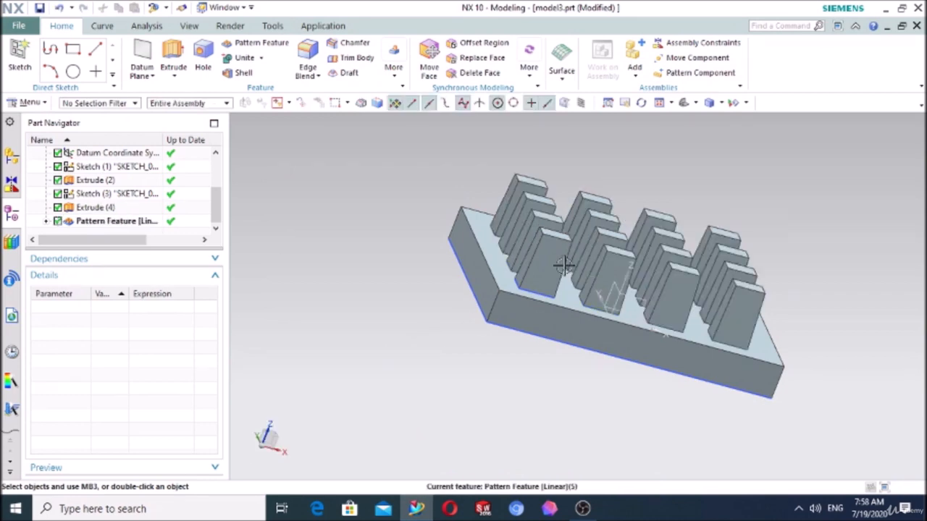
# - Reopen the linear pattern for editing and open its Pattern Increment settings
pyautogui.click(683, 102)
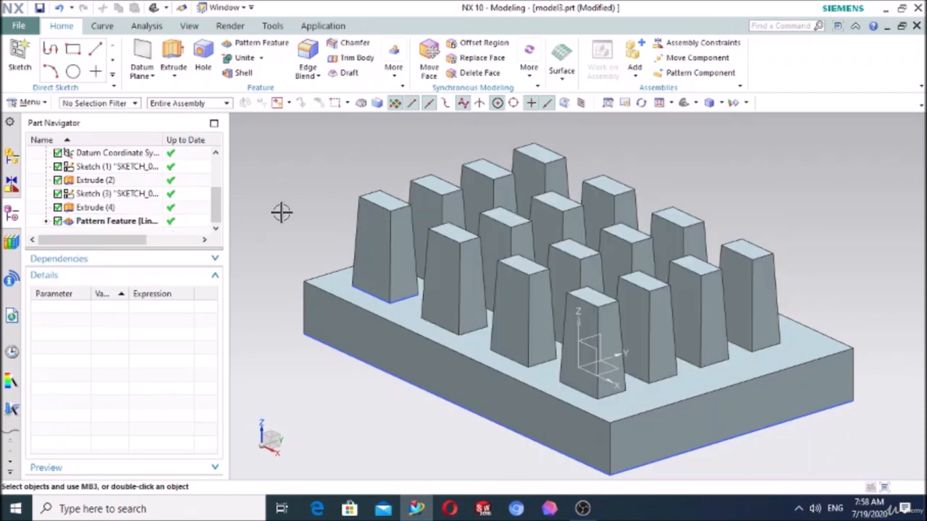
pyautogui.doubleClick(140, 221)
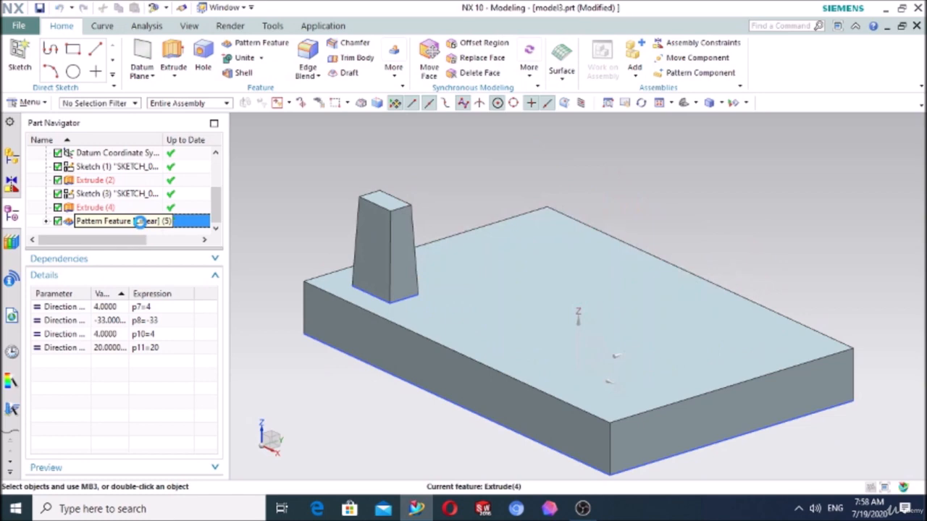
pyautogui.scroll(-1, 123, 363)
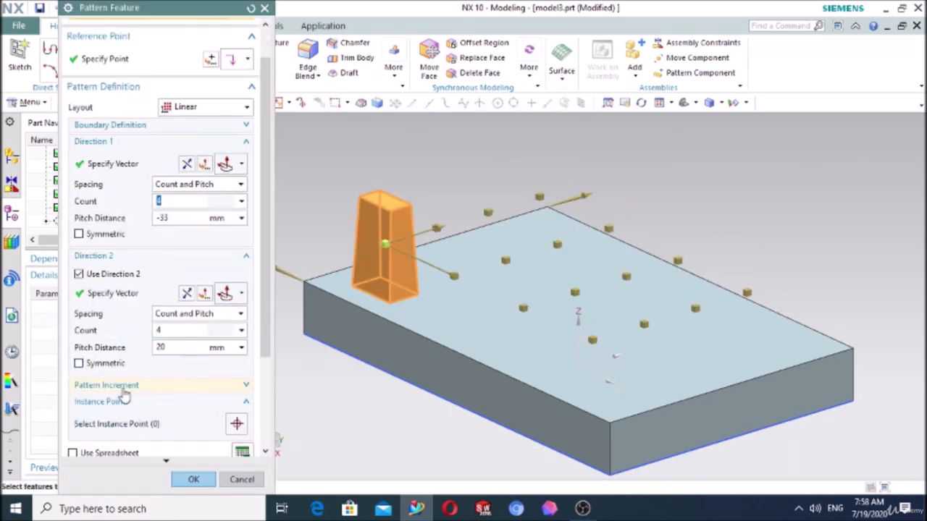
pyautogui.click(123, 390)
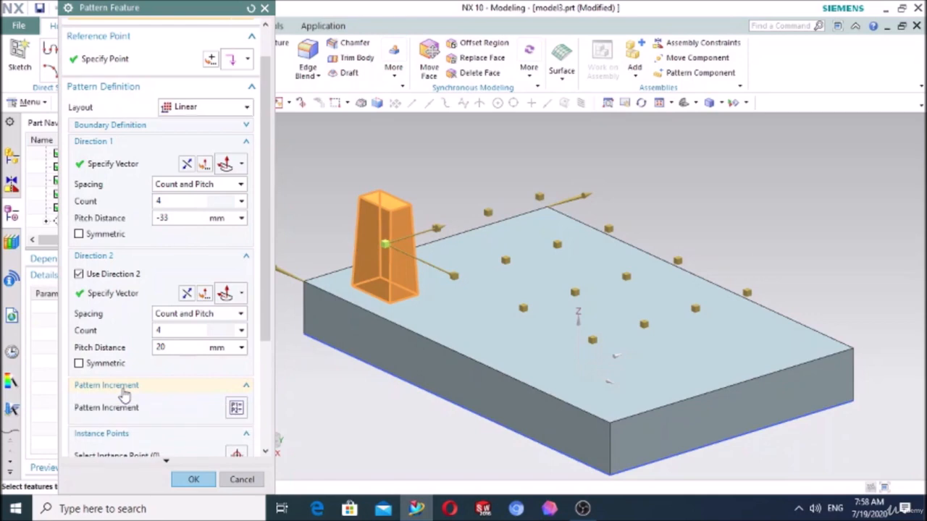
pyautogui.click(236, 410)
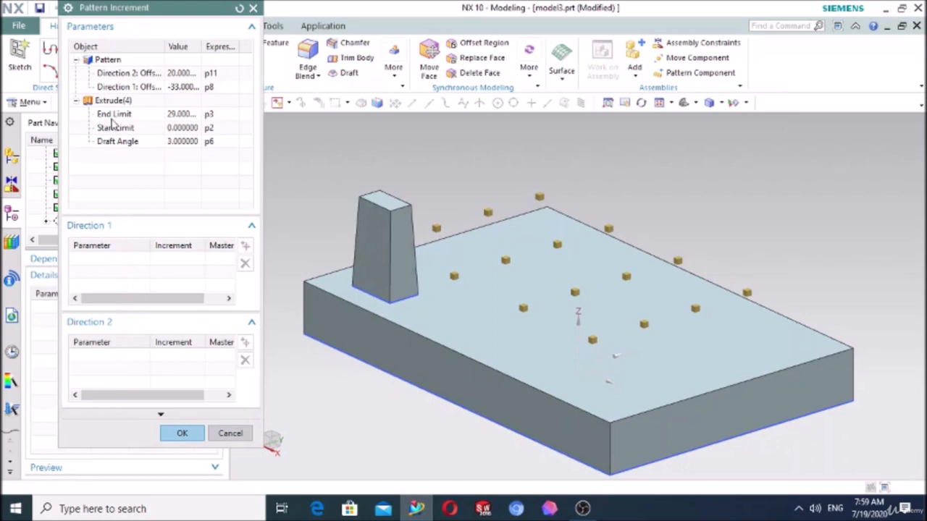
# - Add the block extrusion's End Limit to Direction 1 with a 2 mm increment and complete the pattern
pyautogui.click(113, 116)
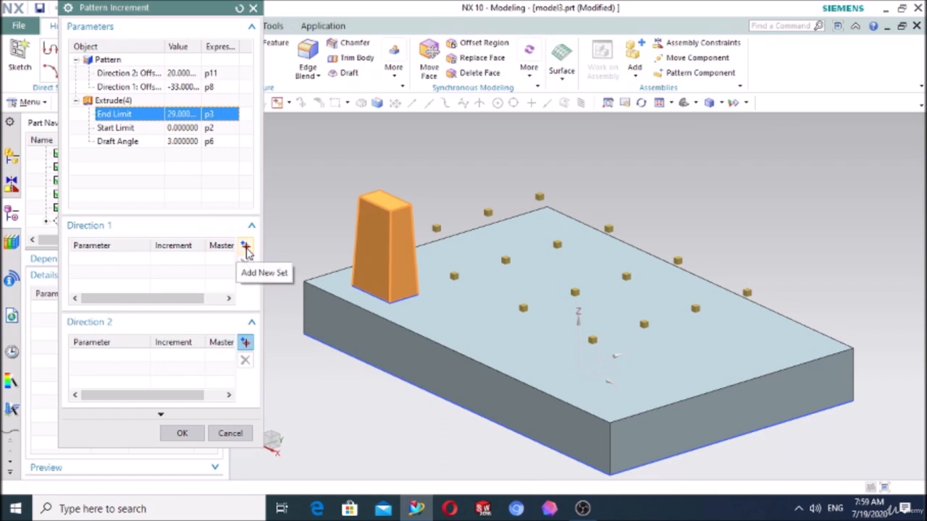
pyautogui.click(247, 250)
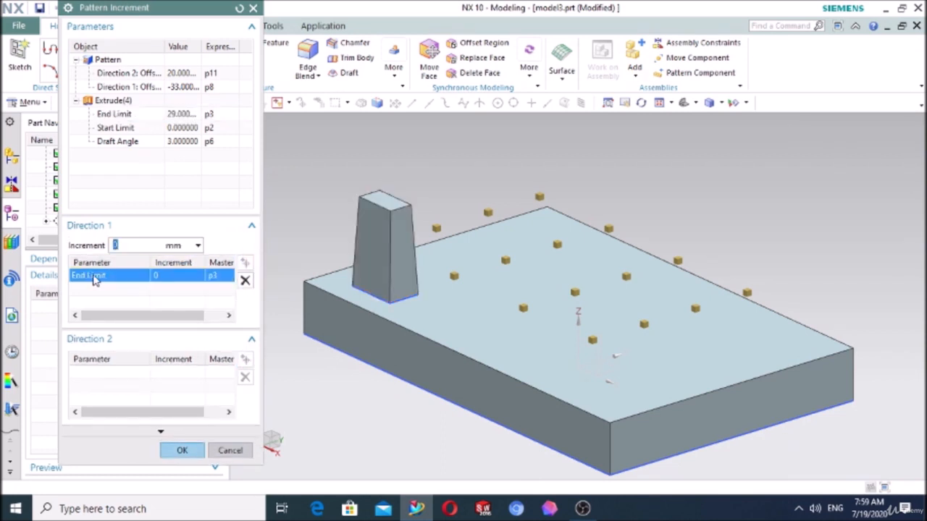
pyautogui.moveTo(118, 245); pyautogui.dragTo(108, 250)
pyautogui.write('2')
pyautogui.click(182, 451)
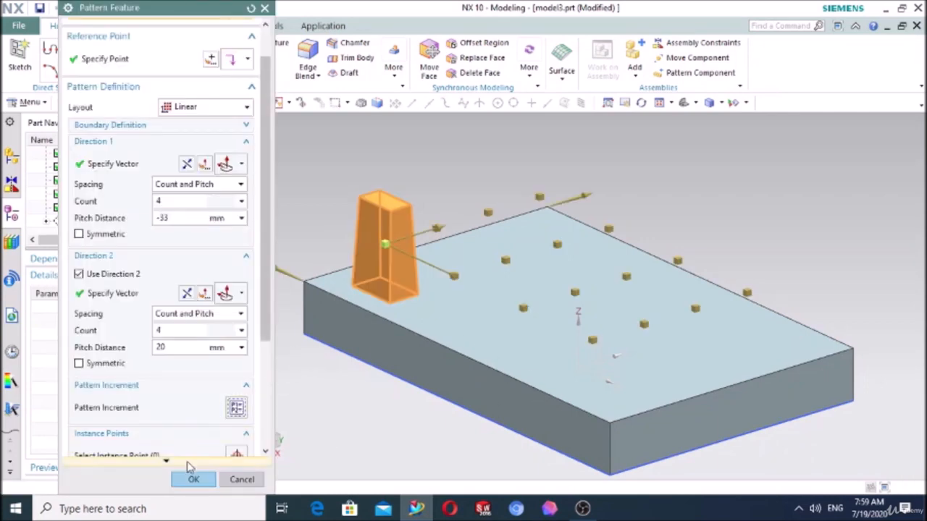
pyautogui.click(191, 483)
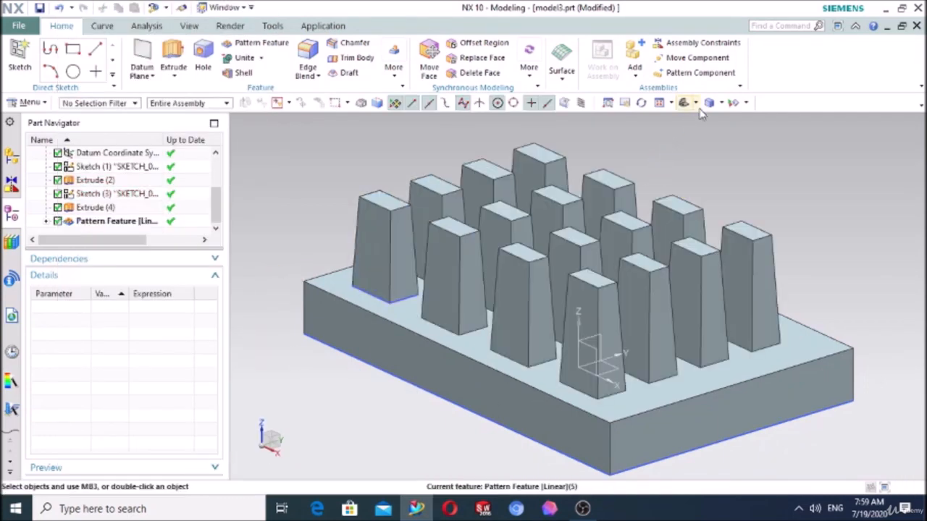
# - Add the block extrusion's End Limit to Direction 2 of the pattern increments with a 2 mm increment and complete the pattern
pyautogui.click(697, 103)
pyautogui.click(709, 144)
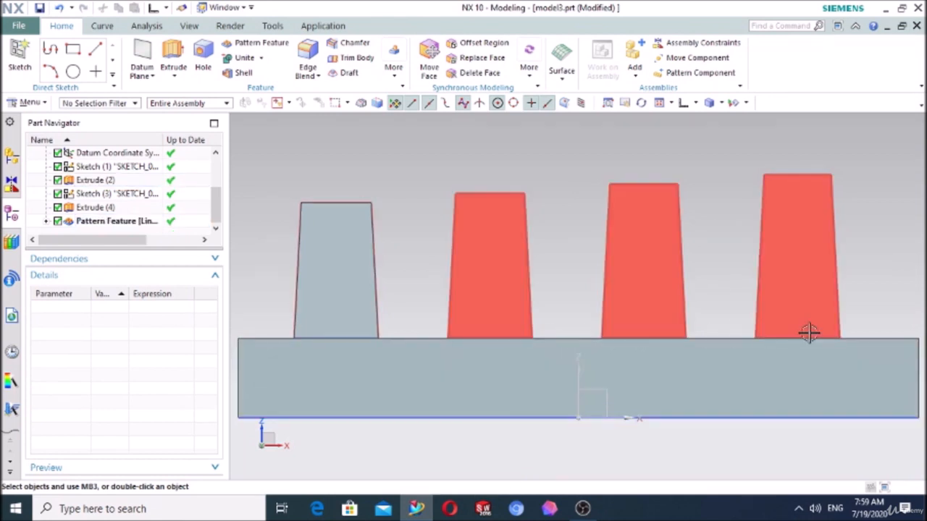
pyautogui.doubleClick(112, 221)
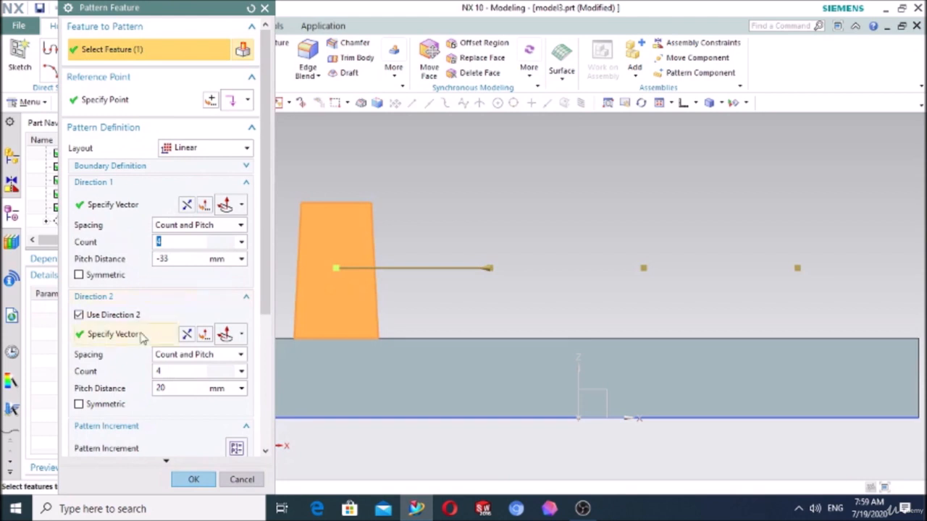
pyautogui.click(235, 449)
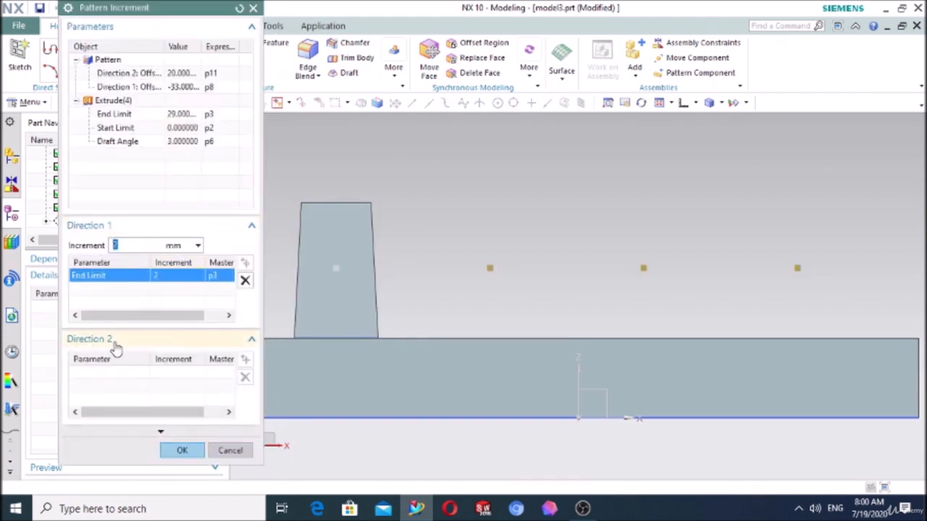
pyautogui.click(112, 118)
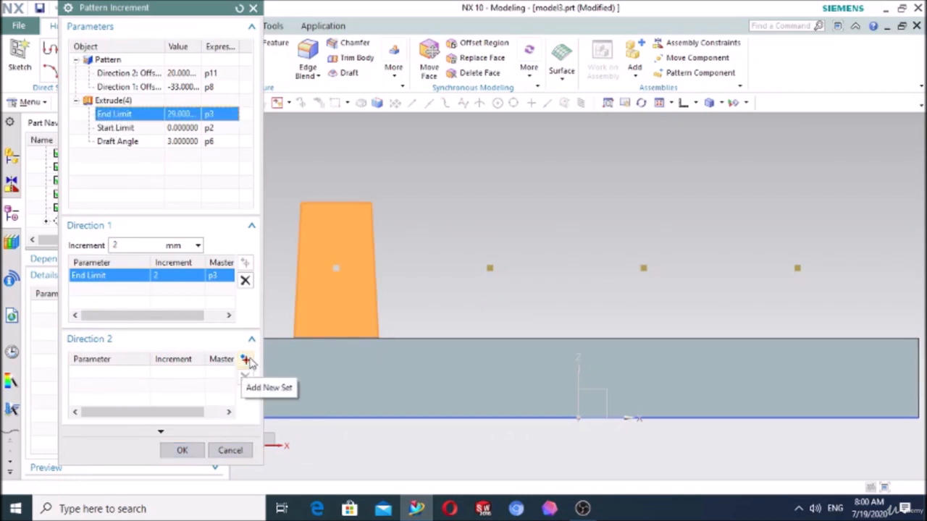
pyautogui.click(247, 360)
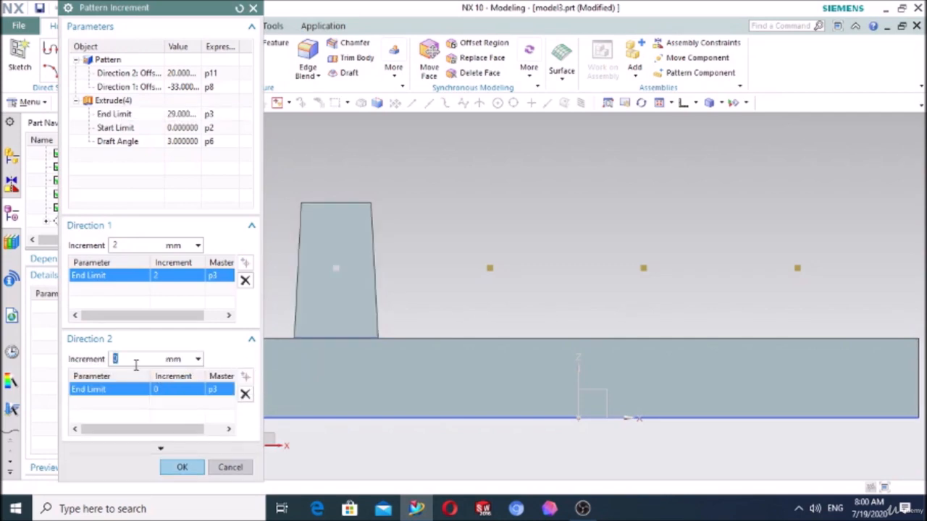
pyautogui.write('2')
pyautogui.click(182, 467)
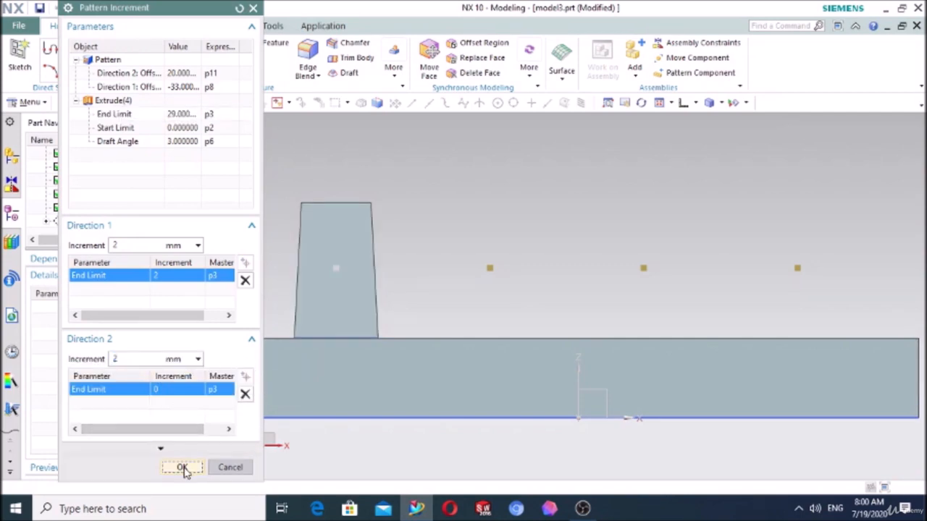
pyautogui.click(195, 478)
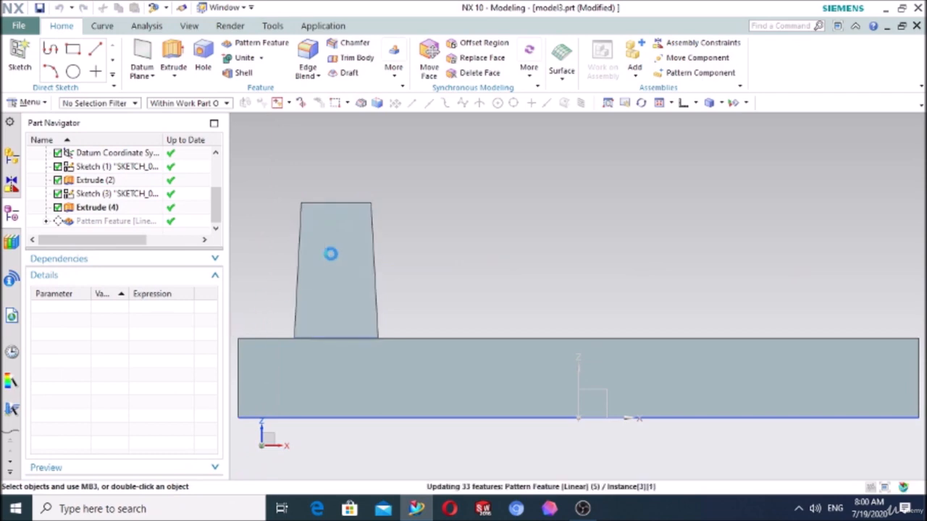
# - Inspect the stepped block heights, add the extrusion's Draft Angle to the Direction 1 increments at 3 degrees, and complete the pattern
pyautogui.hotkey('ctrl', 'f')
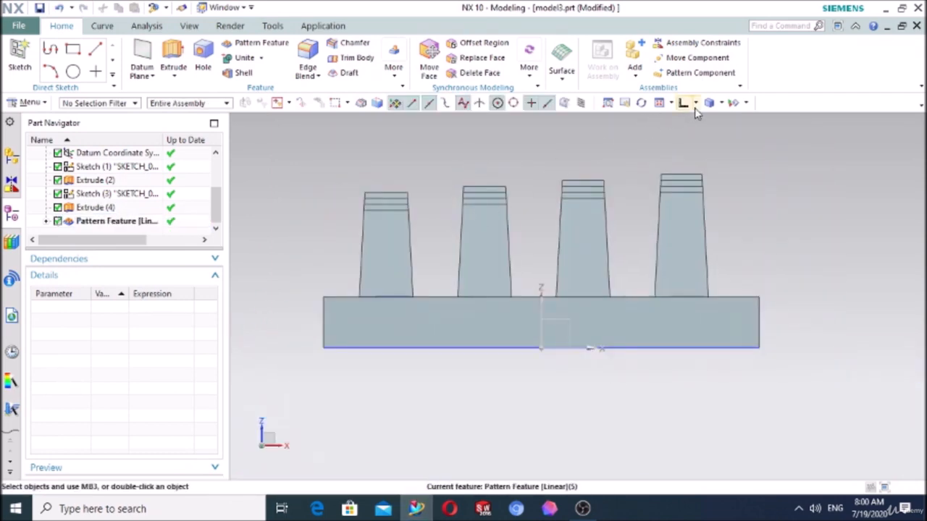
pyautogui.click(695, 103)
pyautogui.click(683, 142)
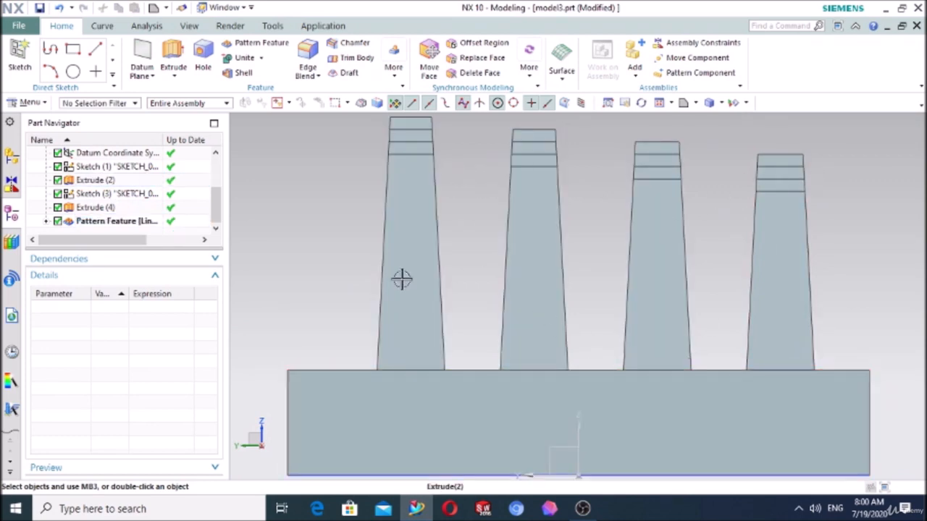
pyautogui.scroll(-3, 403, 277)
pyautogui.moveTo(682, 292); pyautogui.dragTo(617, 292, button='middle')
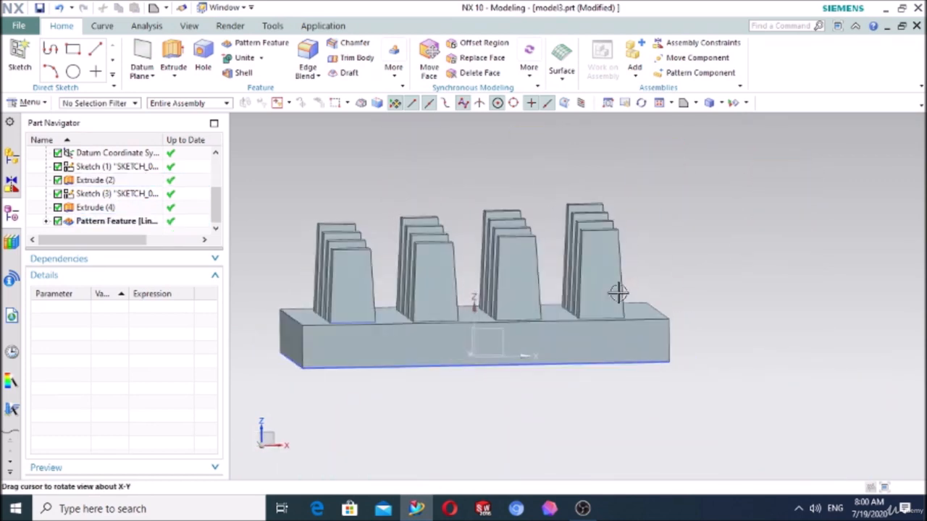
pyautogui.doubleClick(142, 223)
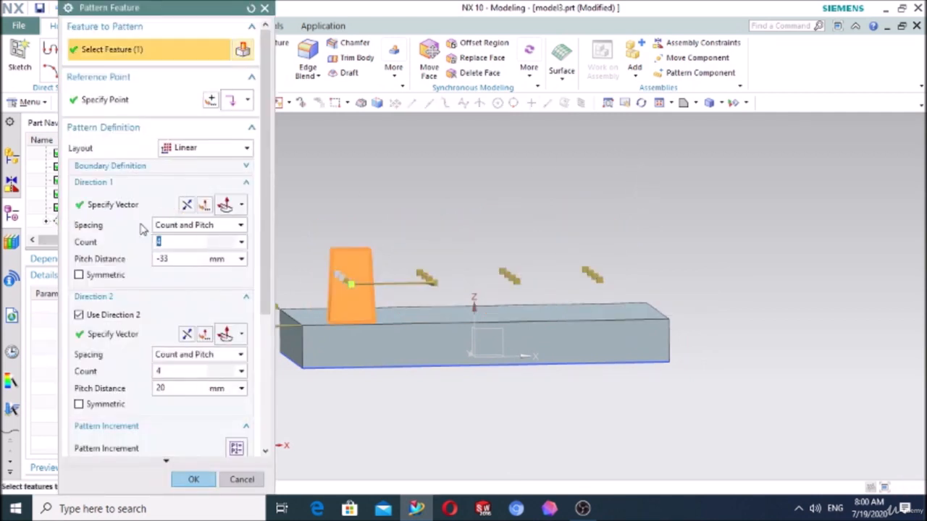
pyautogui.click(237, 450)
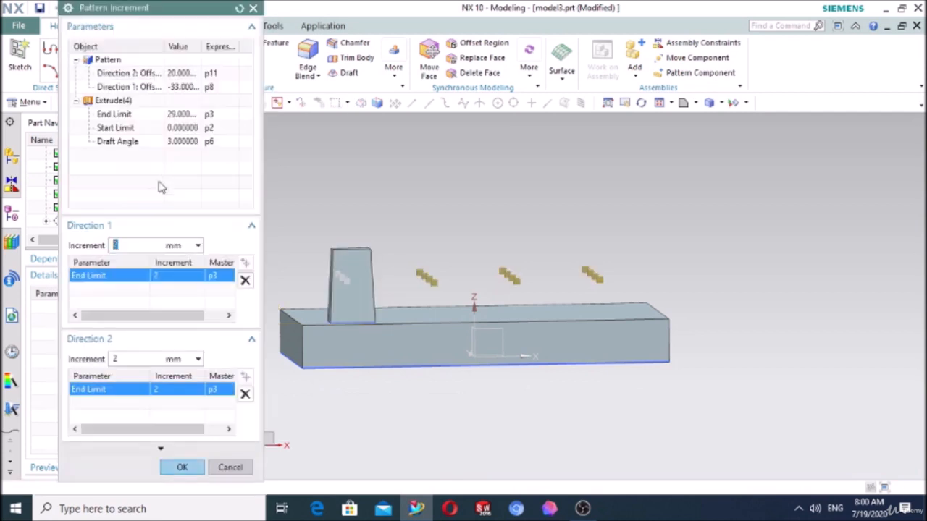
pyautogui.click(120, 142)
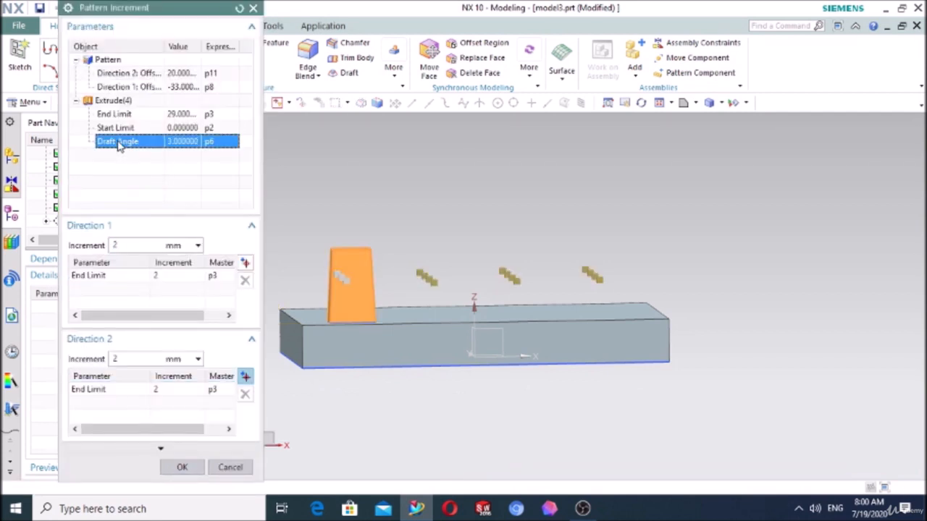
pyautogui.click(245, 264)
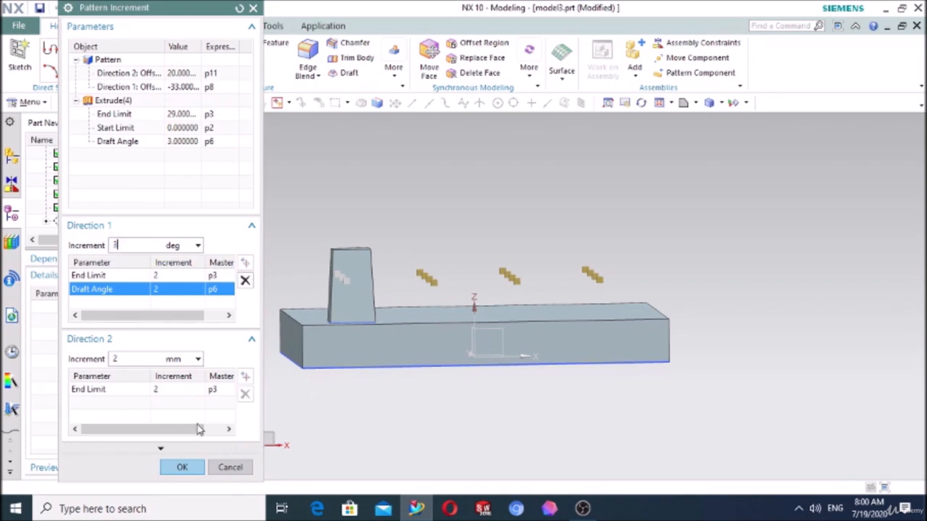
pyautogui.click(182, 467)
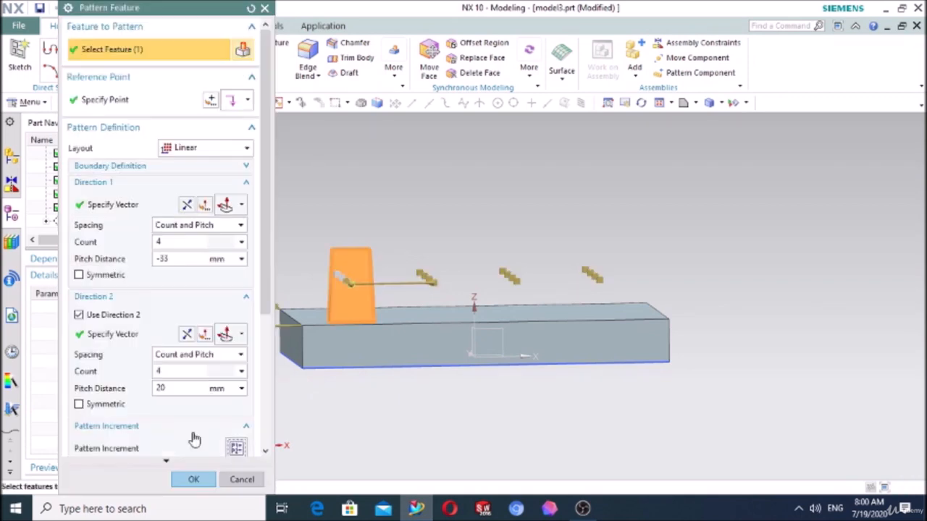
pyautogui.click(194, 481)
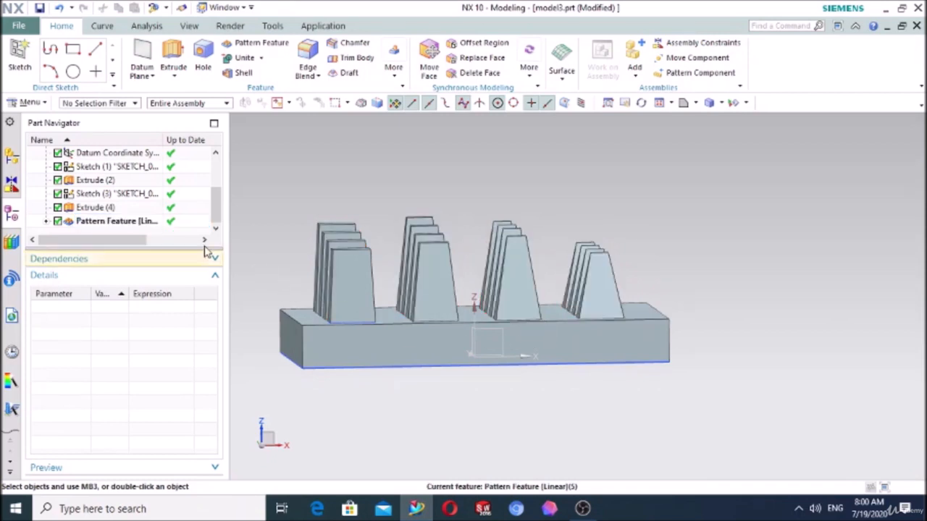
# - Remove every pattern increment from Direction 1 and Direction 2 of the linear pattern and complete the edit
pyautogui.click(130, 221)
pyautogui.click(128, 221)
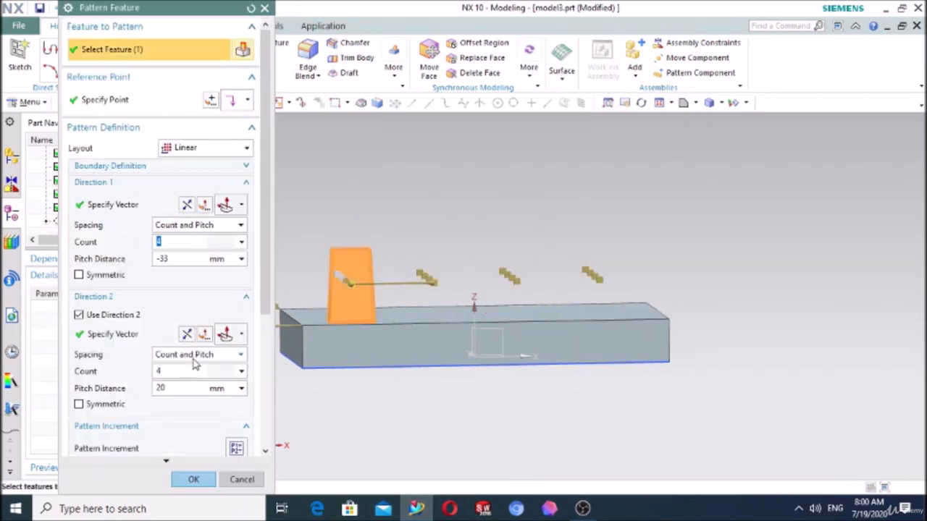
pyautogui.scroll(-2, 214, 402)
pyautogui.click(236, 368)
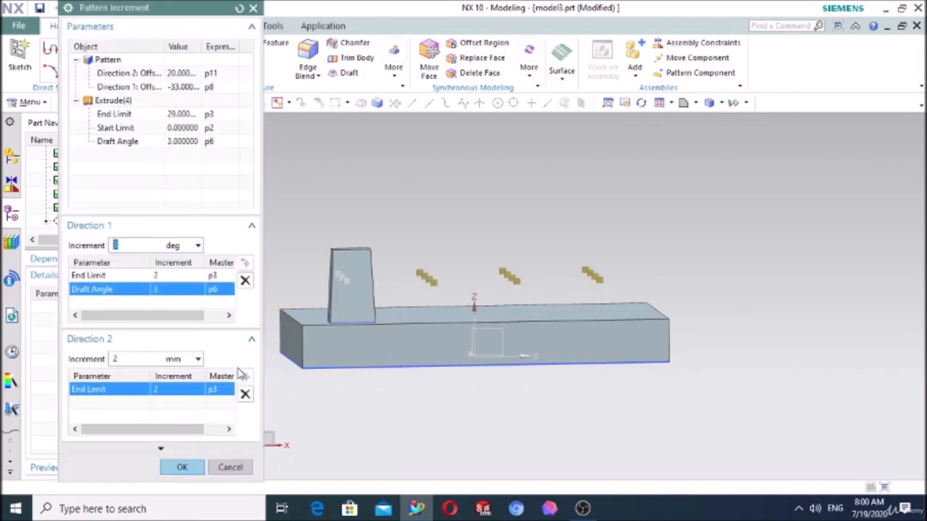
pyautogui.click(245, 281)
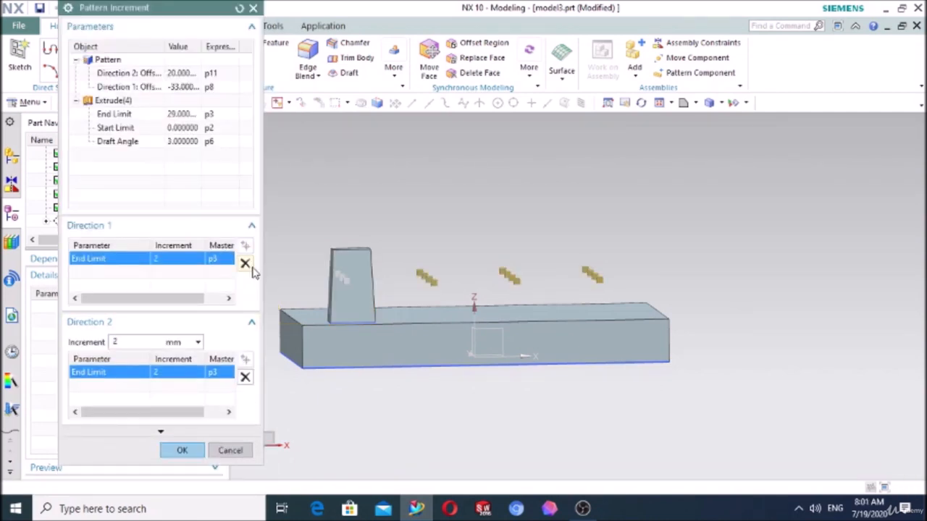
pyautogui.click(246, 265)
pyautogui.click(245, 378)
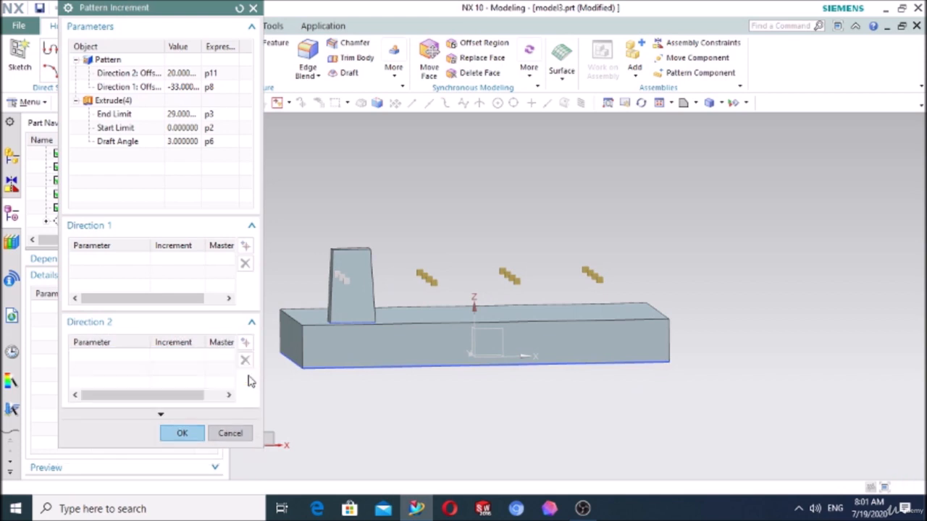
pyautogui.click(182, 434)
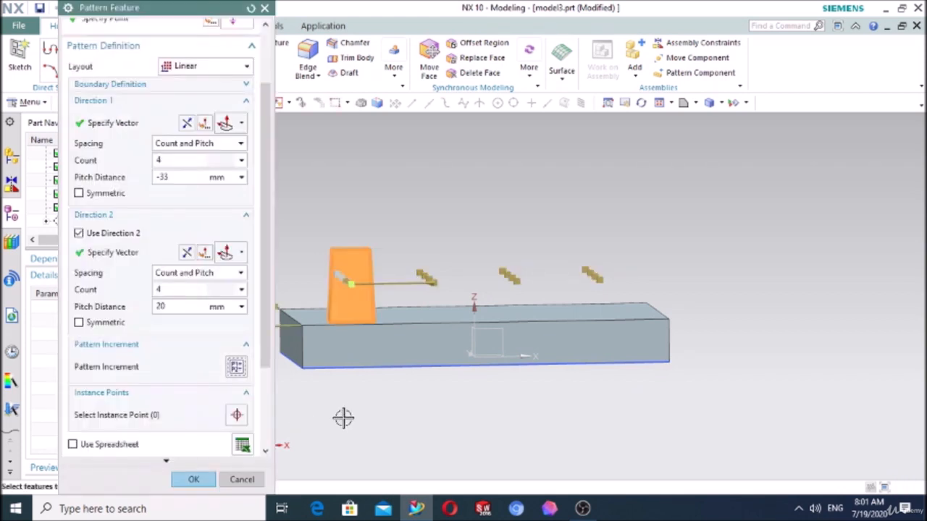
pyautogui.middleClick(341, 417)
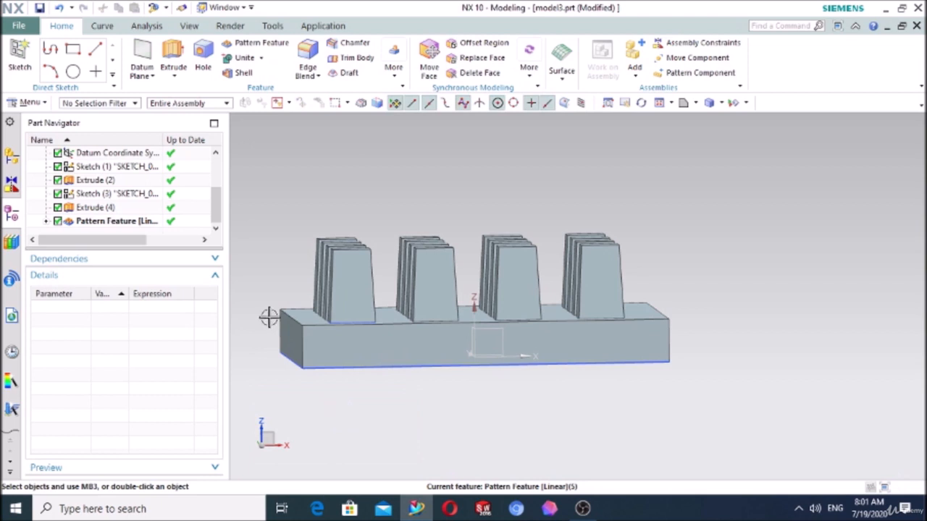
# - Delete the instance point farthest along Direction 1 in the original block's row and complete the pattern edit
pyautogui.doubleClick(128, 223)
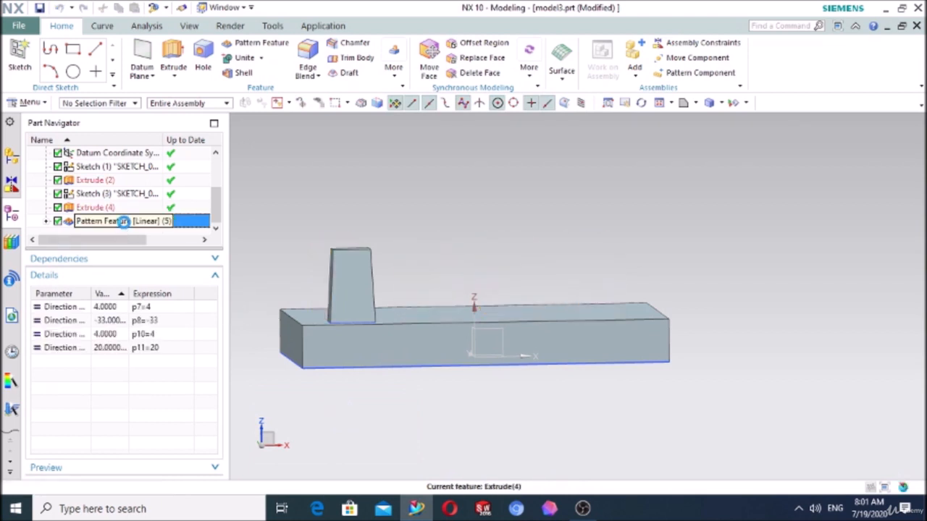
pyautogui.scroll(-2, 132, 344)
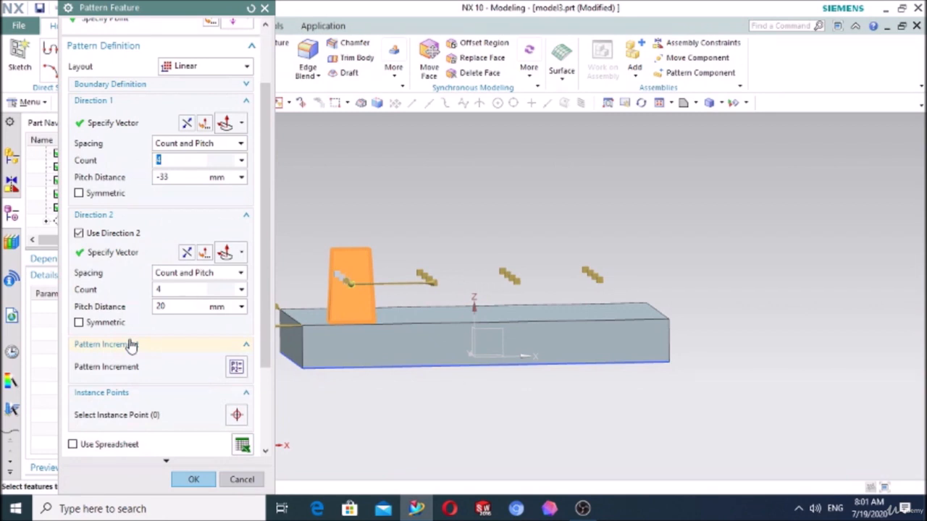
pyautogui.scroll(-2, 131, 344)
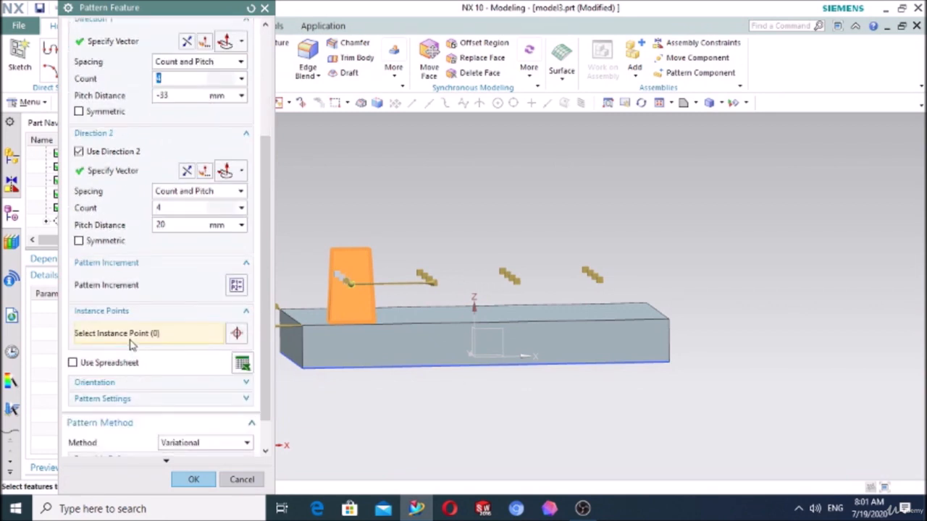
pyautogui.click(88, 313)
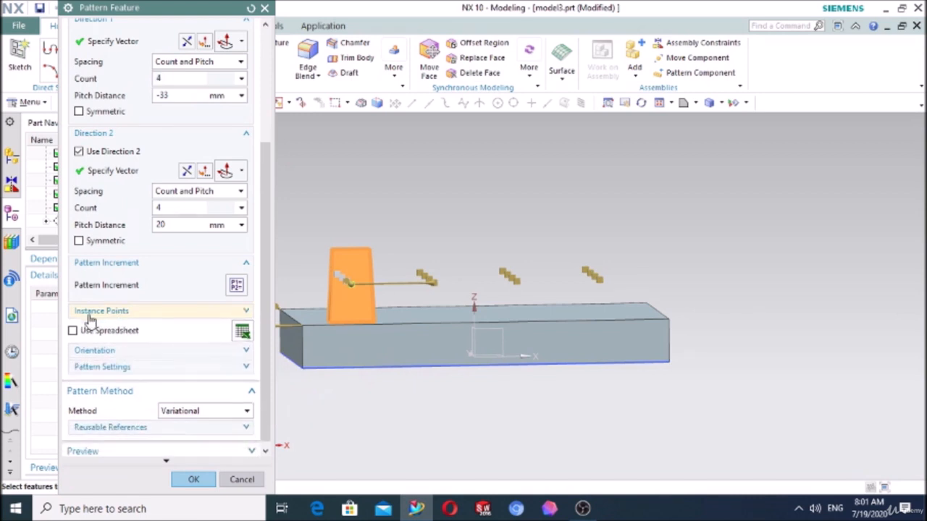
pyautogui.click(88, 312)
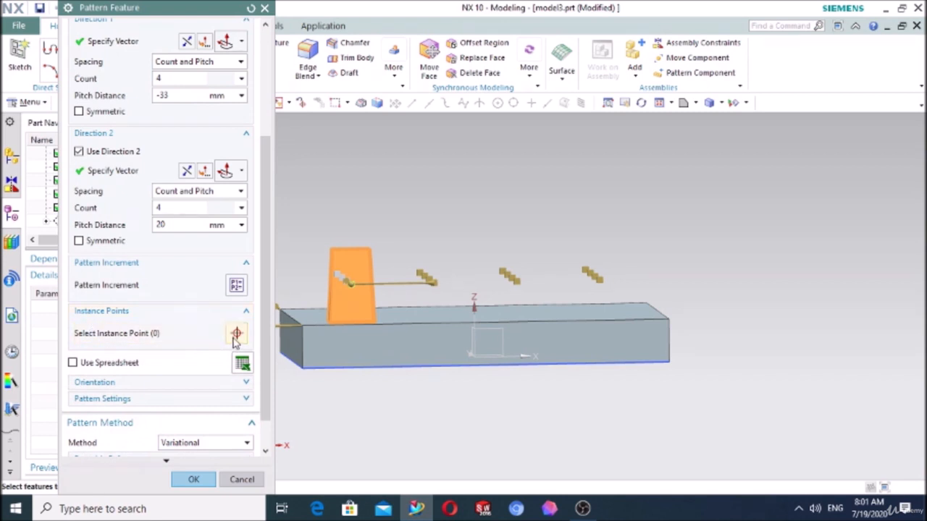
pyautogui.click(235, 338)
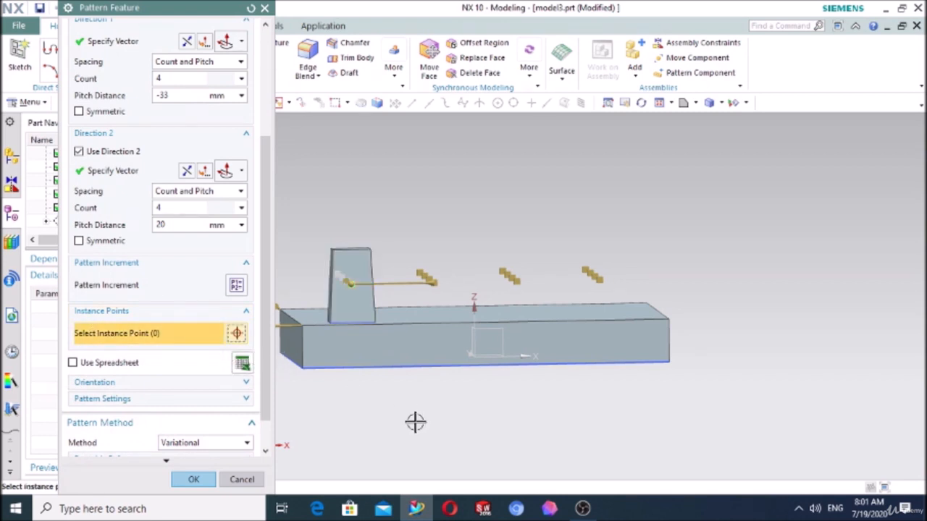
pyautogui.moveTo(415, 423); pyautogui.dragTo(409, 440, button='middle')
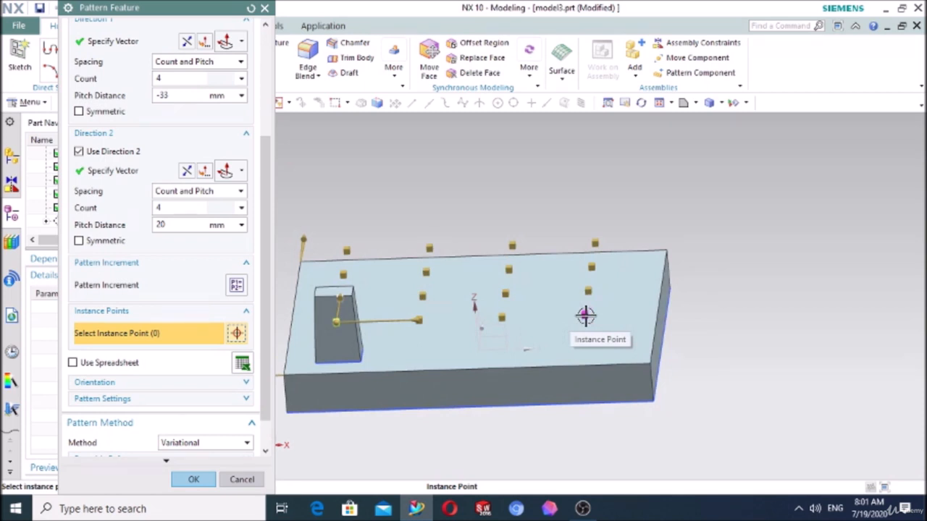
pyautogui.click(586, 316)
pyautogui.rightClick(586, 317)
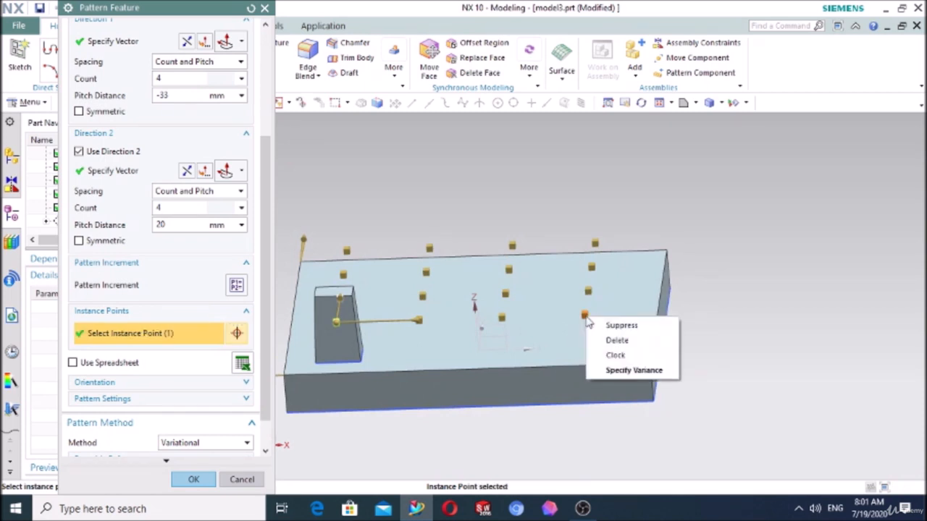
pyautogui.click(615, 341)
pyautogui.click(193, 480)
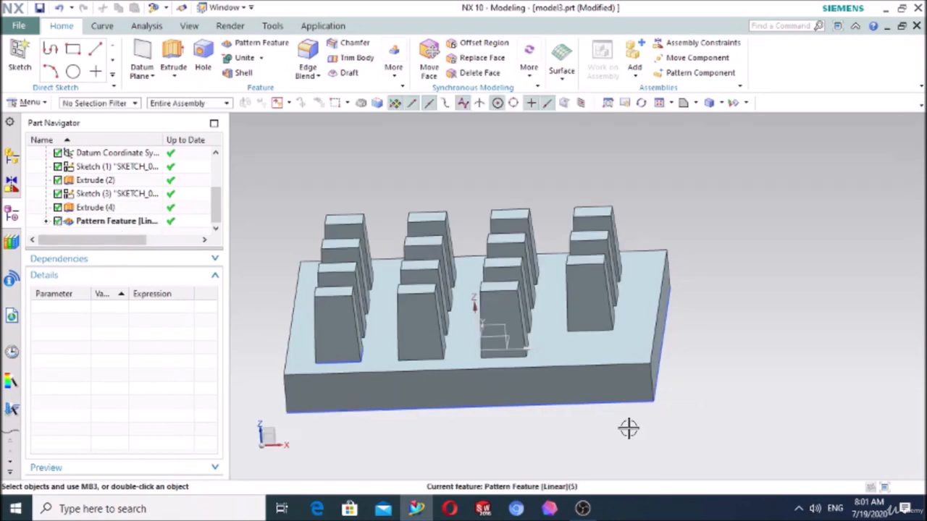
# - Undelete the instance point farthest along Direction 1 in the original block's row and complete the linear pattern edit
pyautogui.moveTo(629, 428); pyautogui.dragTo(639, 436, button='middle')
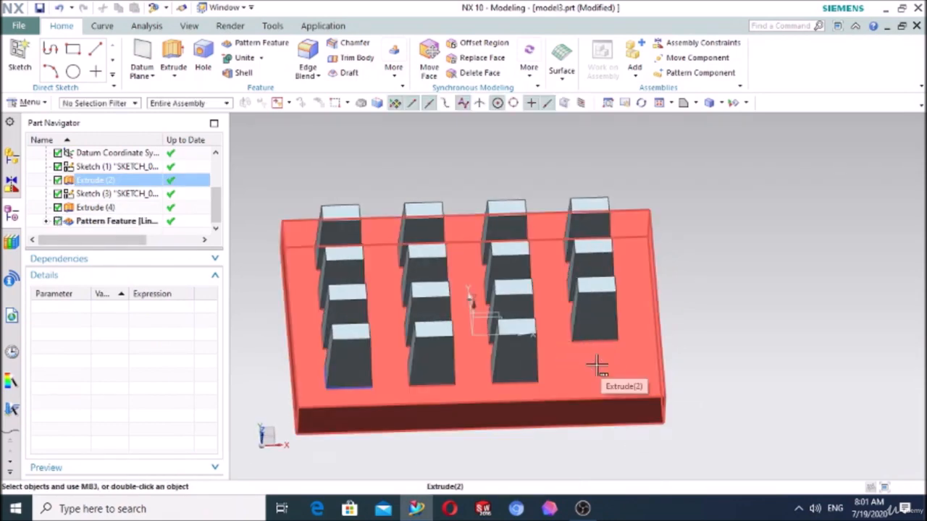
pyautogui.doubleClick(127, 222)
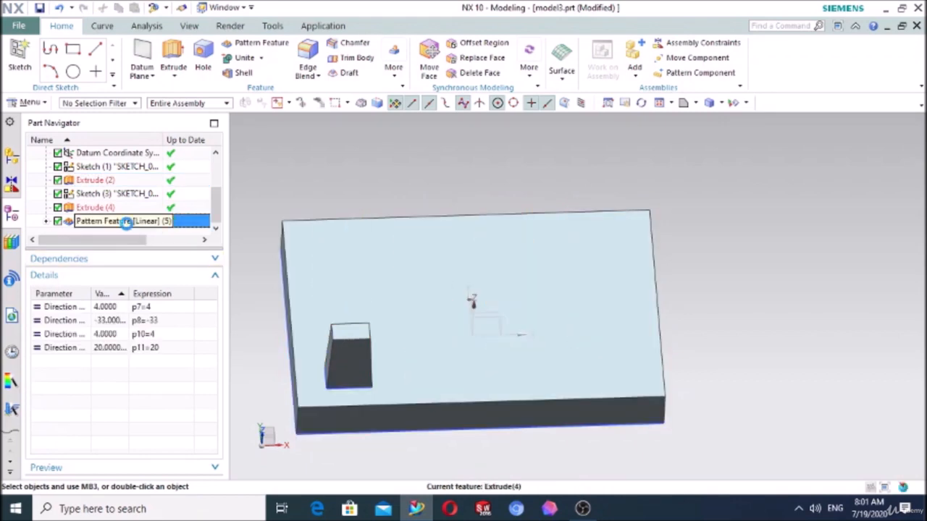
pyautogui.scroll(-2, 156, 361)
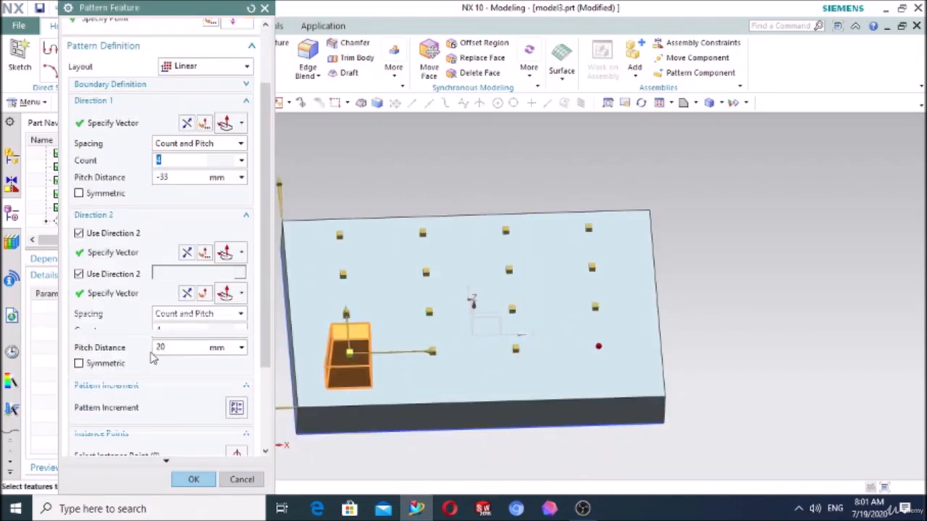
pyautogui.scroll(-2, 163, 371)
pyautogui.click(238, 333)
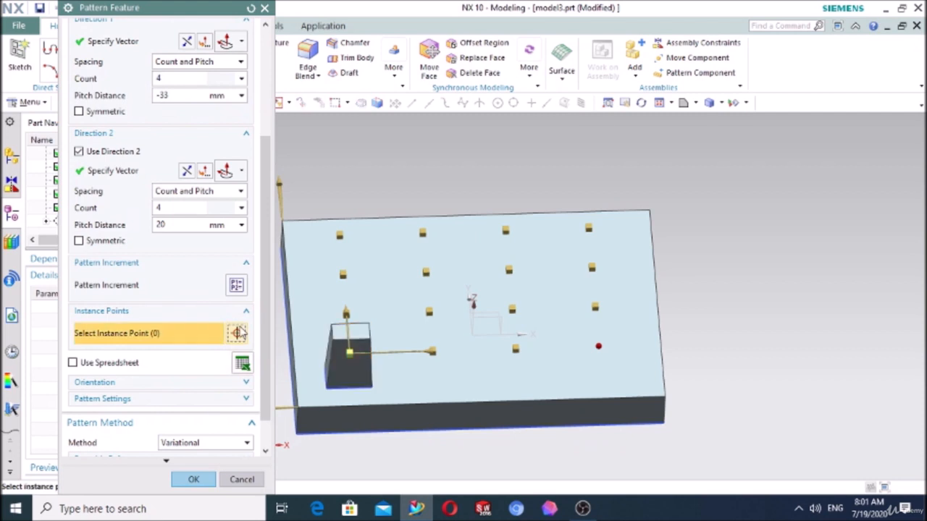
pyautogui.click(596, 347)
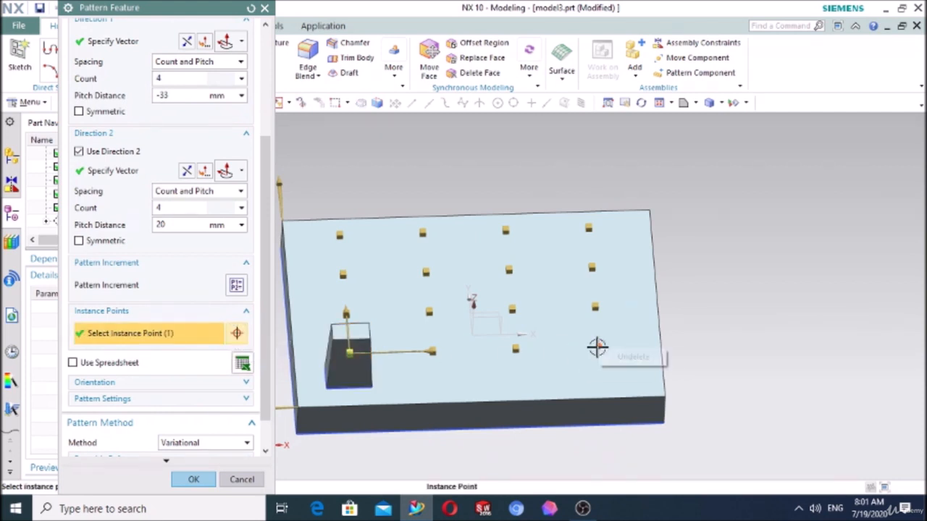
pyautogui.rightClick(599, 347)
pyautogui.click(627, 356)
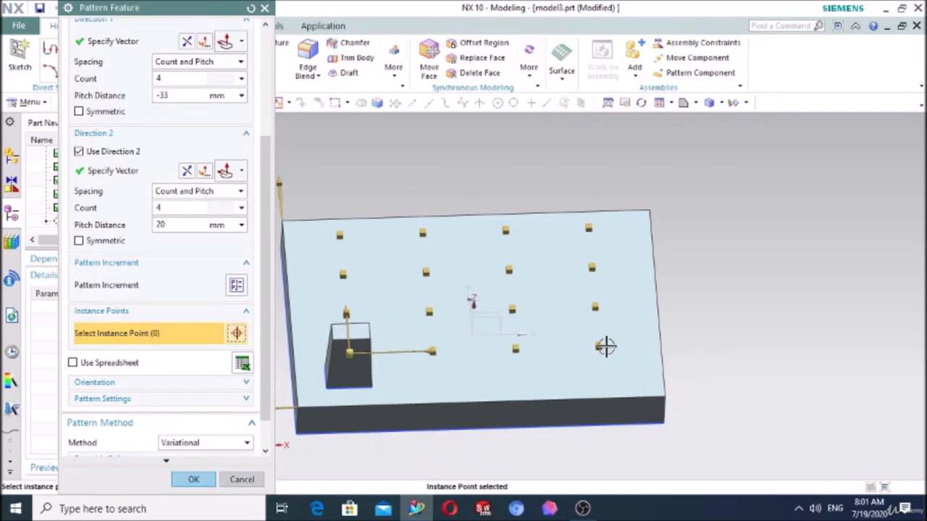
pyautogui.click(191, 479)
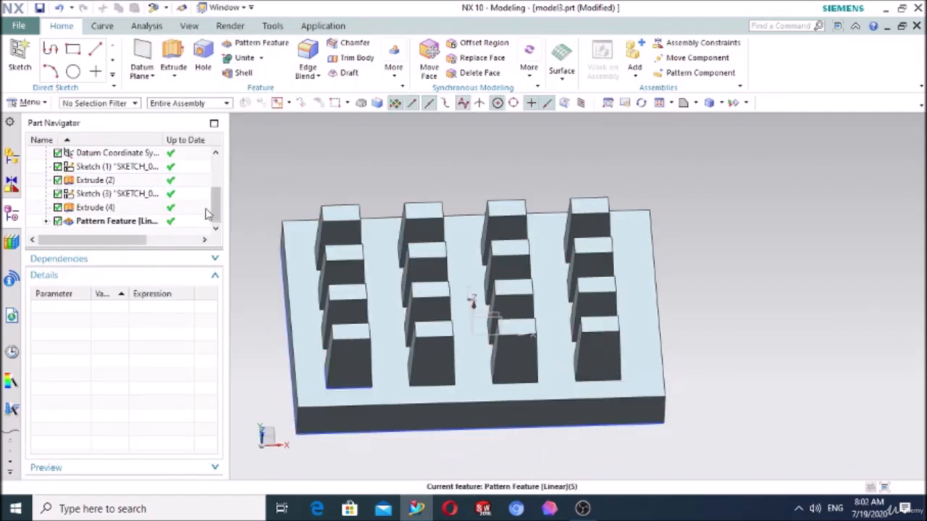
# - Suppress the third instance point along Direction 1 in the original block's row and complete the linear pattern edit
pyautogui.click(129, 223)
pyautogui.rightClick(129, 223)
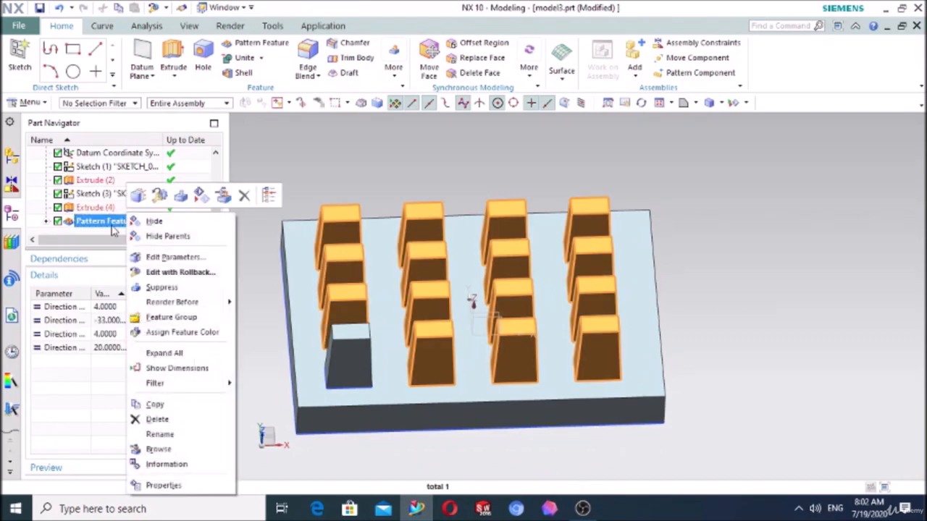
pyautogui.doubleClick(112, 229)
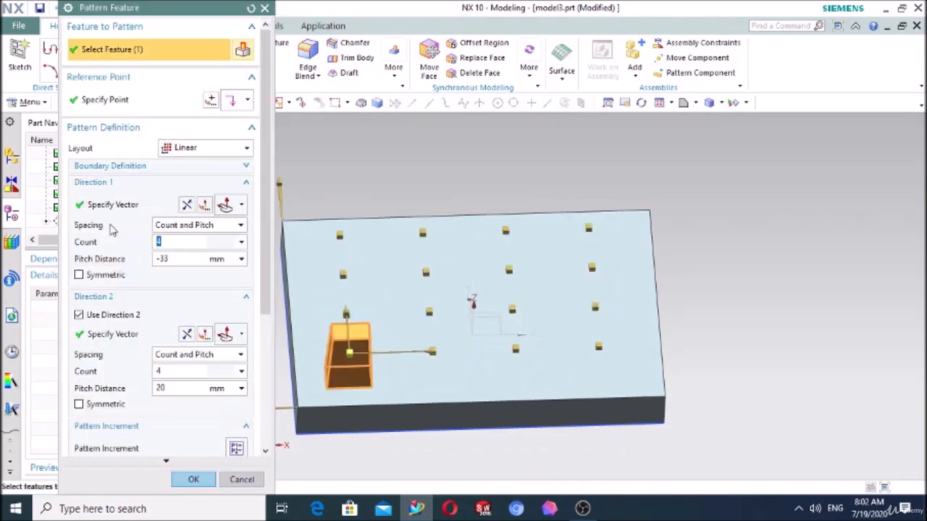
pyautogui.scroll(-5, 230, 397)
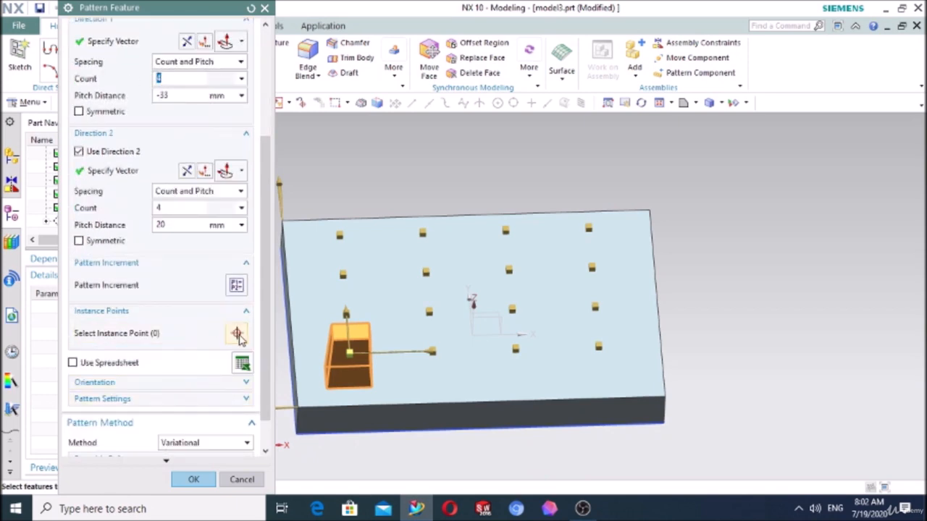
pyautogui.click(237, 333)
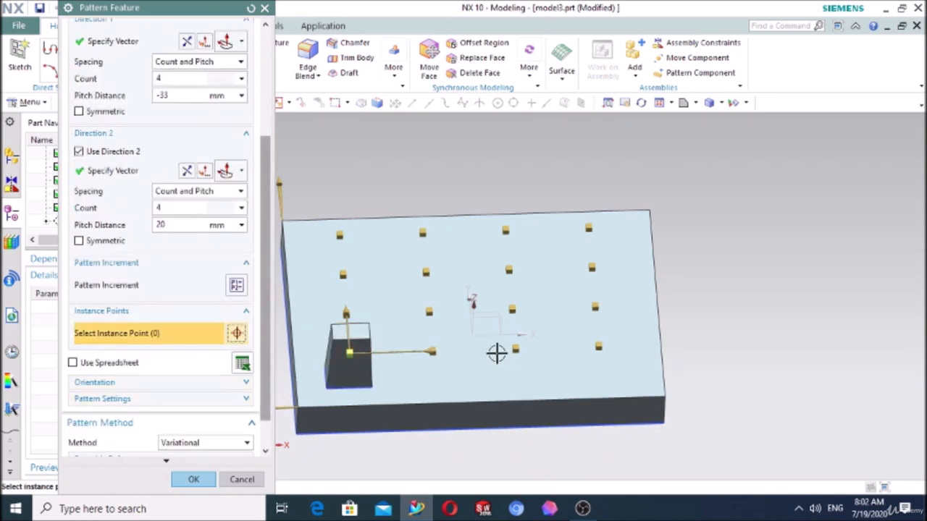
pyautogui.click(520, 353)
pyautogui.rightClick(520, 352)
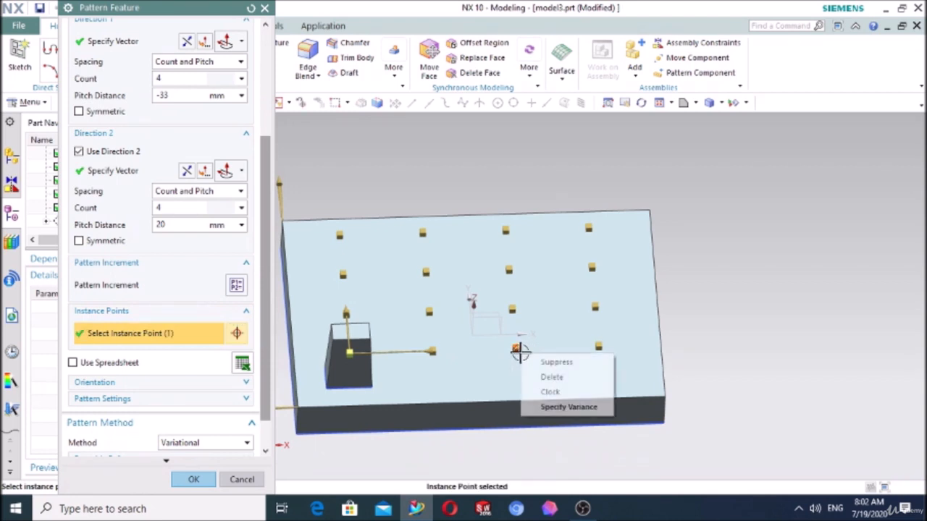
pyautogui.click(556, 364)
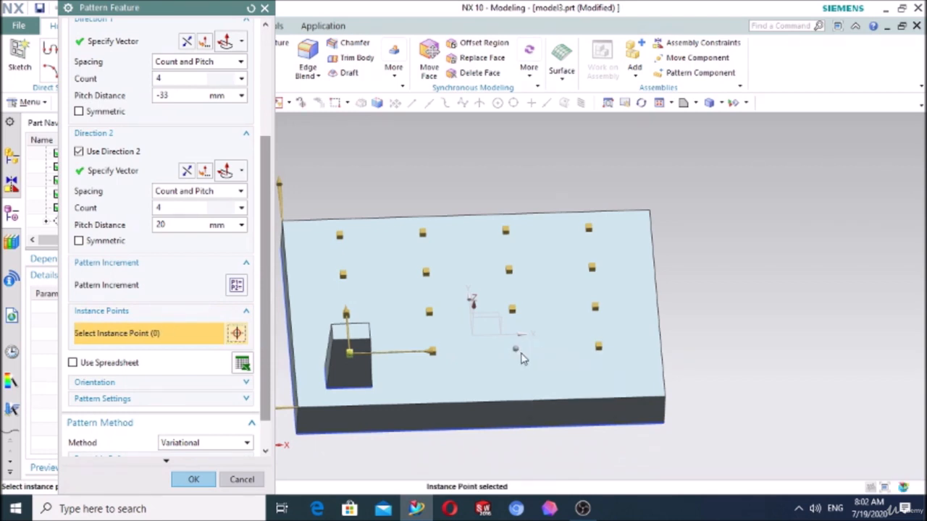
pyautogui.click(190, 481)
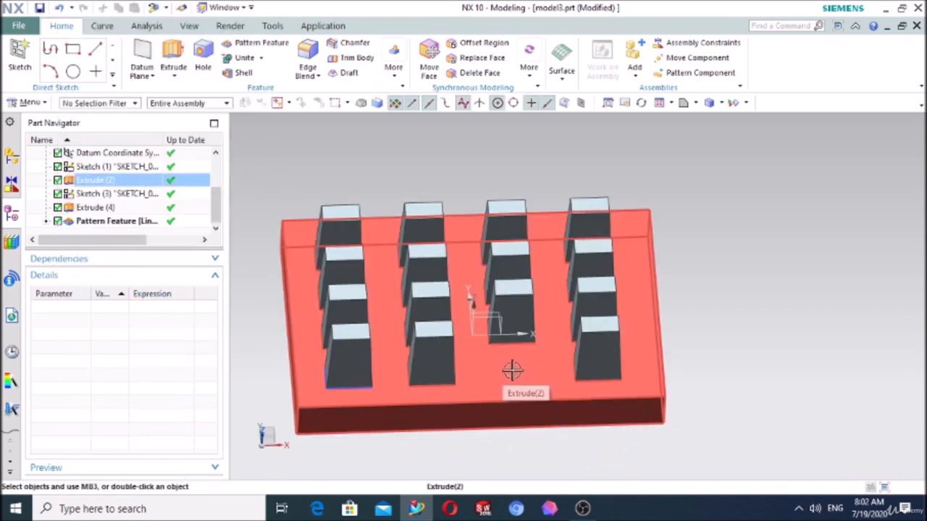
# - Unsuppress the third instance point in the original block's row and complete the linear pattern edit
pyautogui.click(124, 223)
pyautogui.rightClick(124, 223)
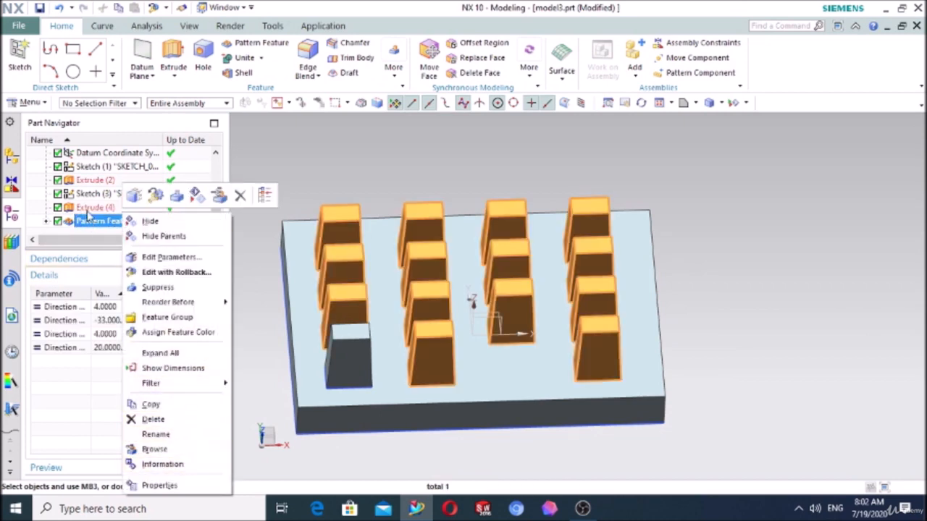
pyautogui.doubleClick(91, 221)
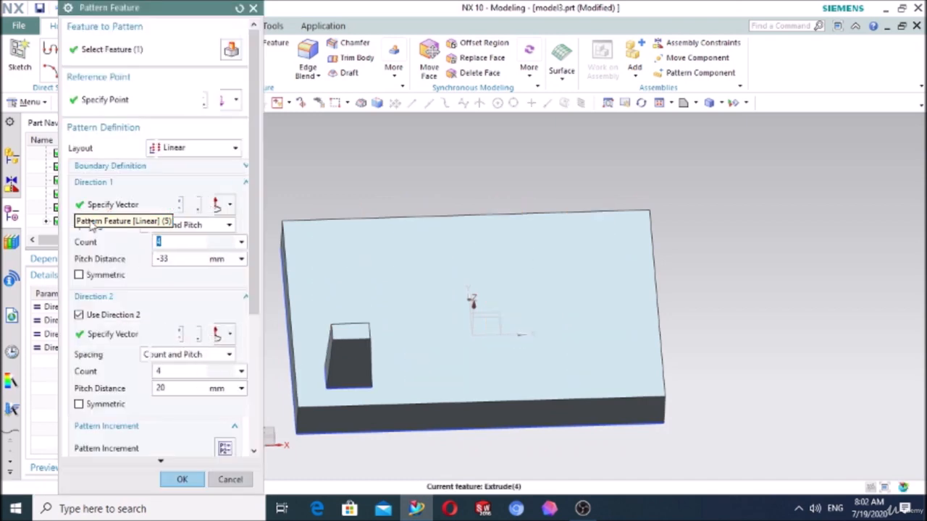
pyautogui.scroll(-2, 196, 432)
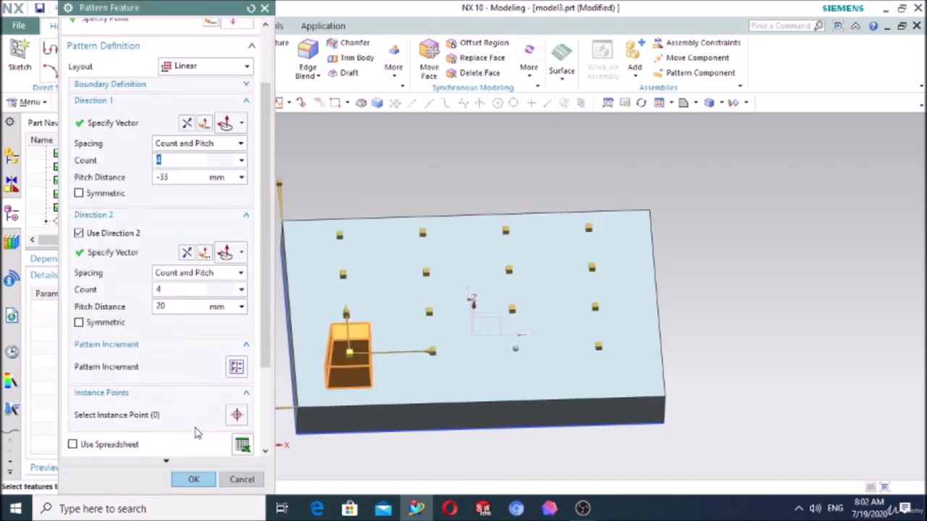
pyautogui.click(238, 415)
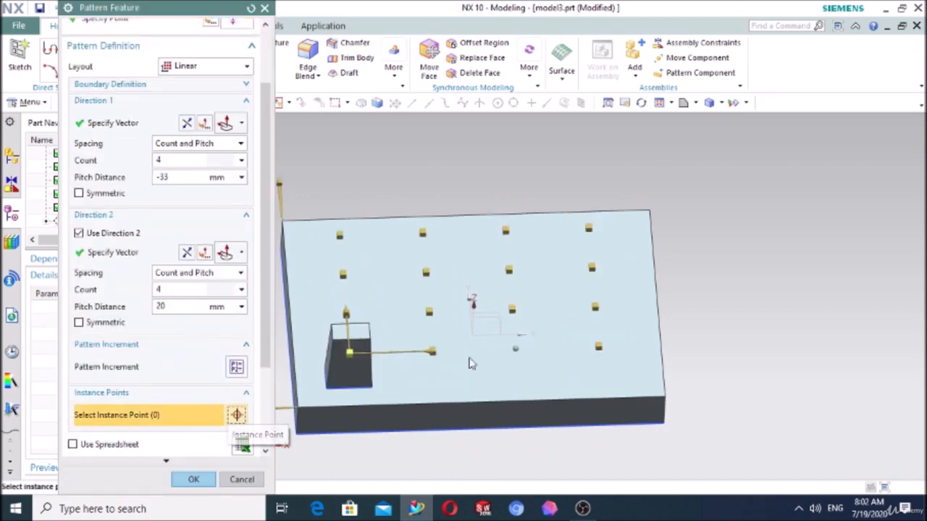
pyautogui.click(514, 349)
pyautogui.rightClick(515, 351)
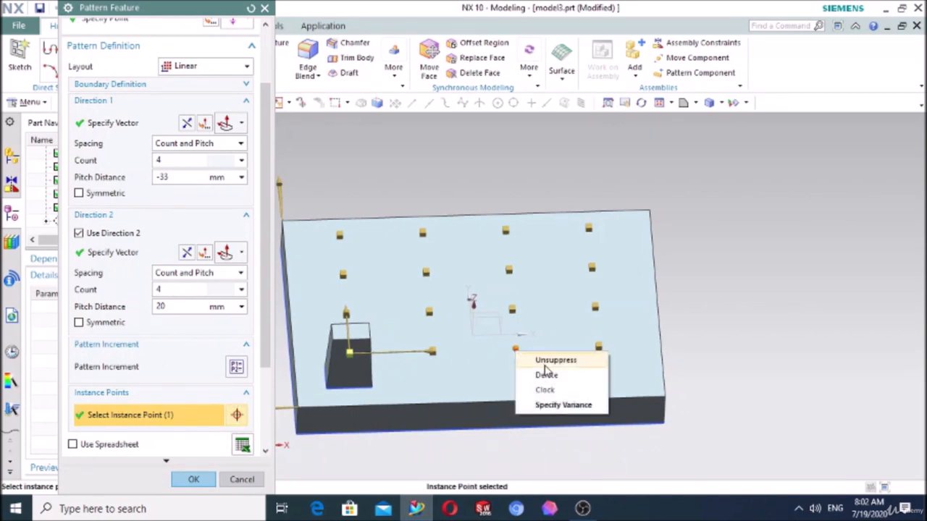
pyautogui.click(546, 372)
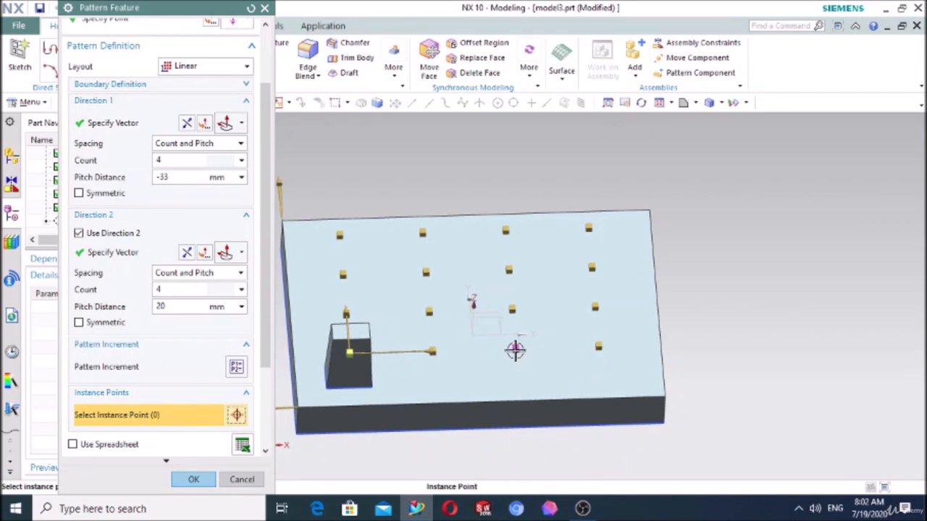
pyautogui.click(193, 479)
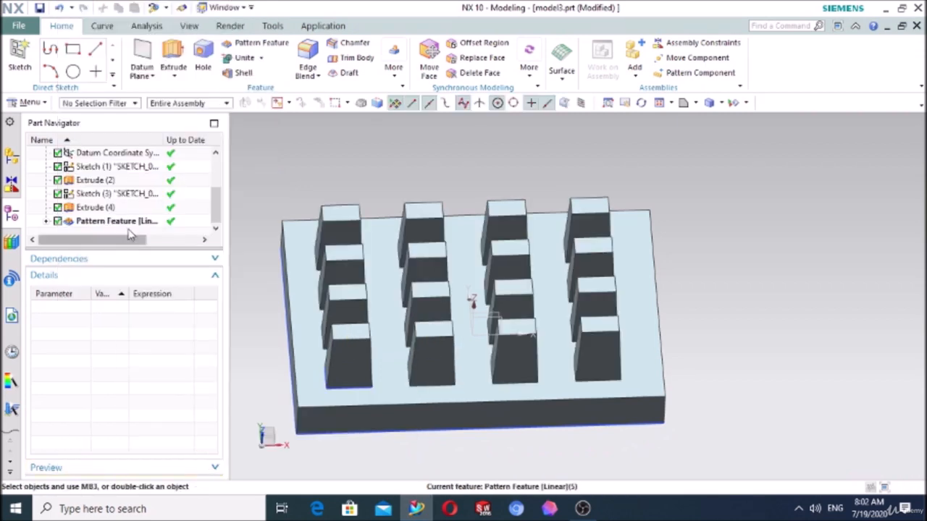
# - Reopen the linear pattern and start Clock on the farthest Direction 1 instance point in the second row along Direction 2
pyautogui.click(126, 224)
pyautogui.rightClick(127, 225)
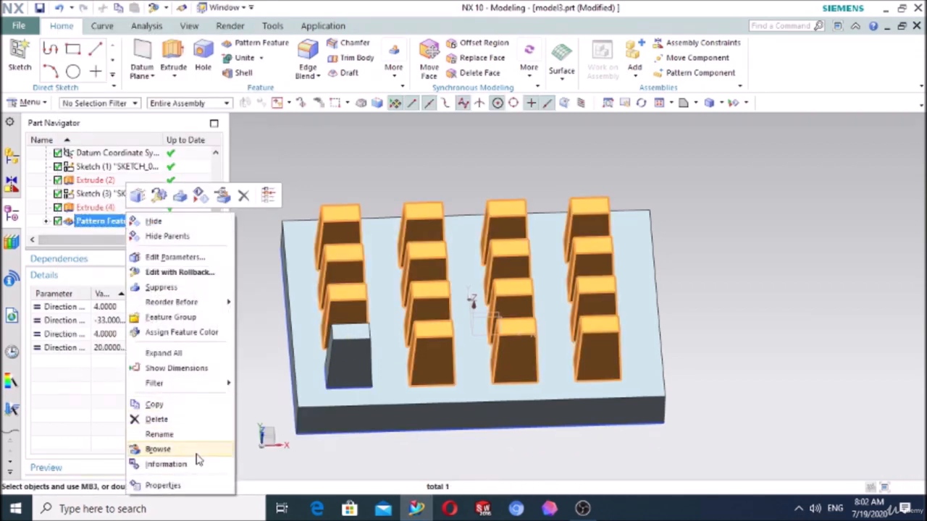
pyautogui.click(104, 209)
pyautogui.click(105, 222)
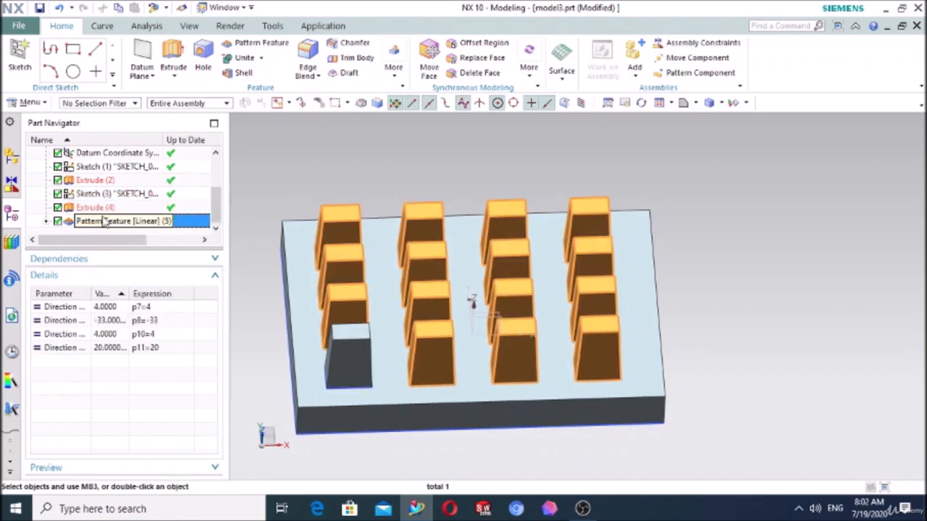
pyautogui.doubleClick(106, 222)
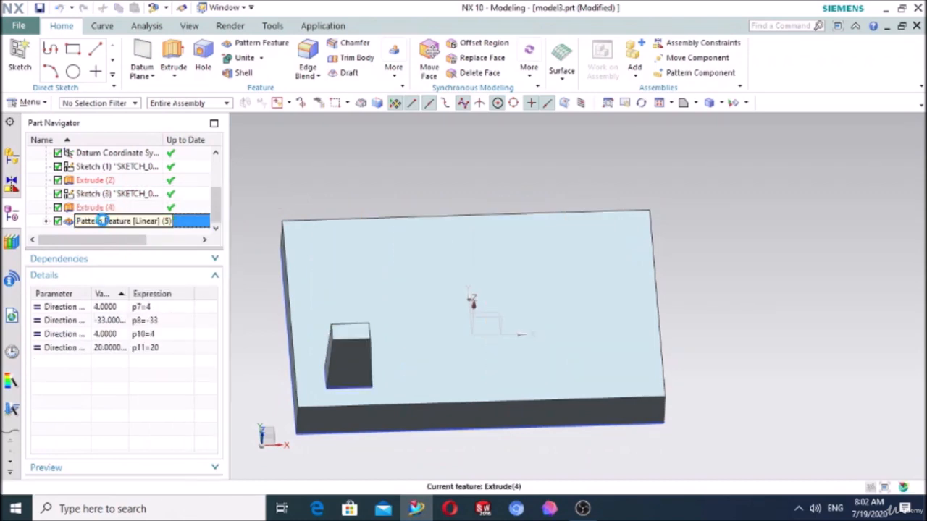
pyautogui.scroll(-3, 129, 349)
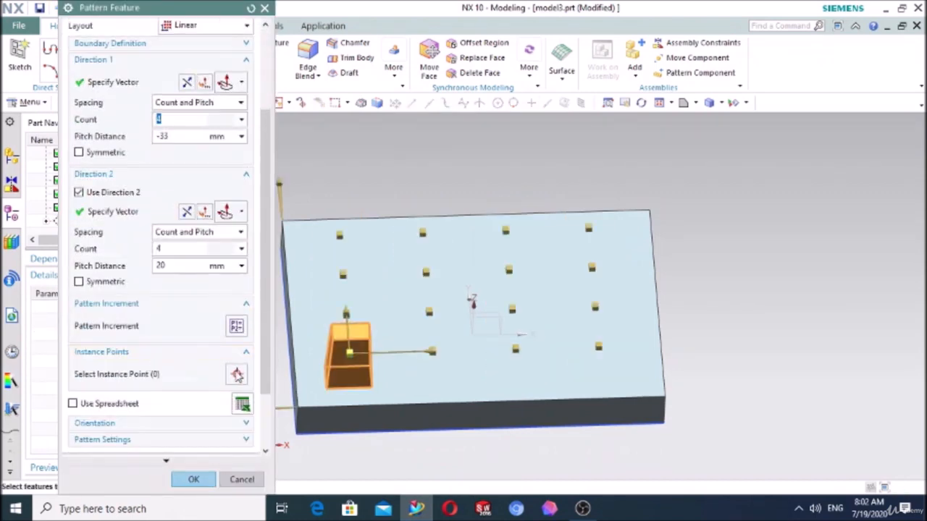
pyautogui.click(237, 374)
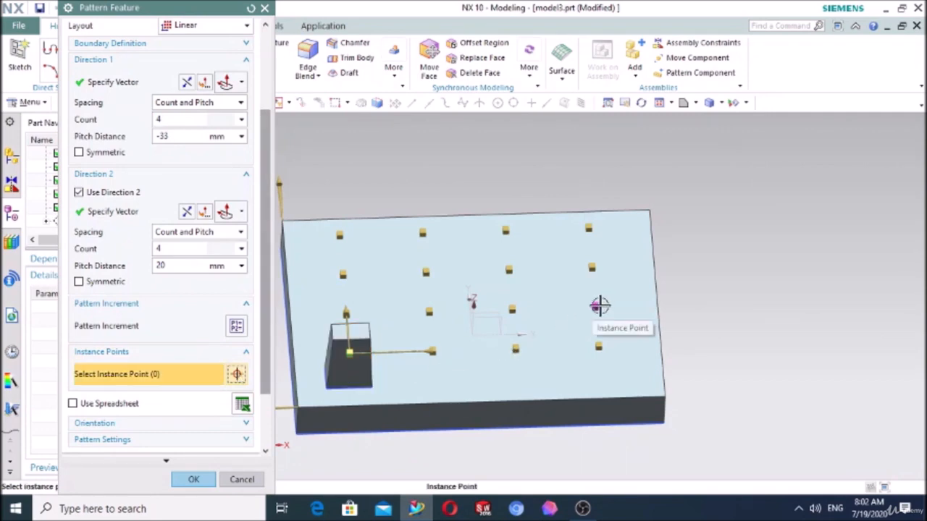
pyautogui.click(599, 306)
pyautogui.rightClick(600, 307)
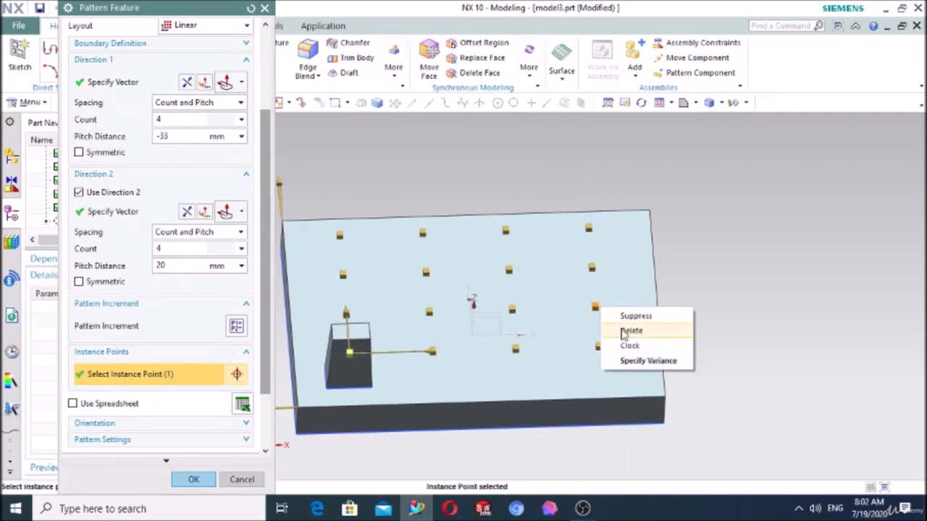
pyautogui.click(634, 348)
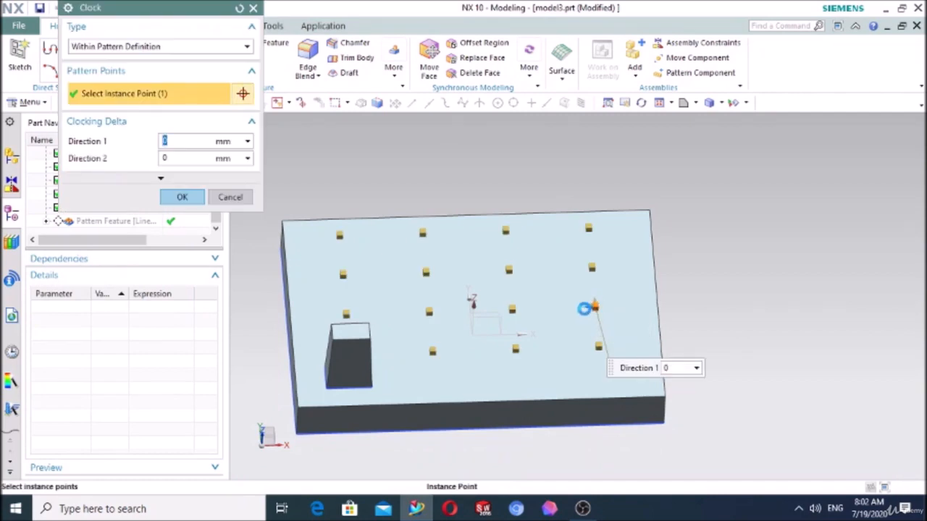
# - Try clocking deltas of 12 mm in Direction 1 and 10 mm in Direction 2 for the selected instance point
pyautogui.press('Tab')
pyautogui.write('-1')
pyautogui.press('Tab')
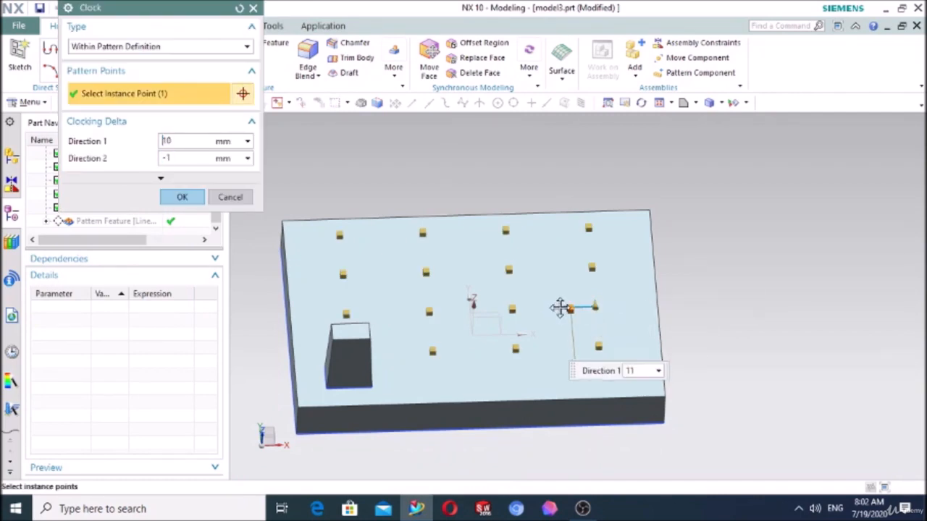
pyautogui.write('12')
pyautogui.press('Tab')
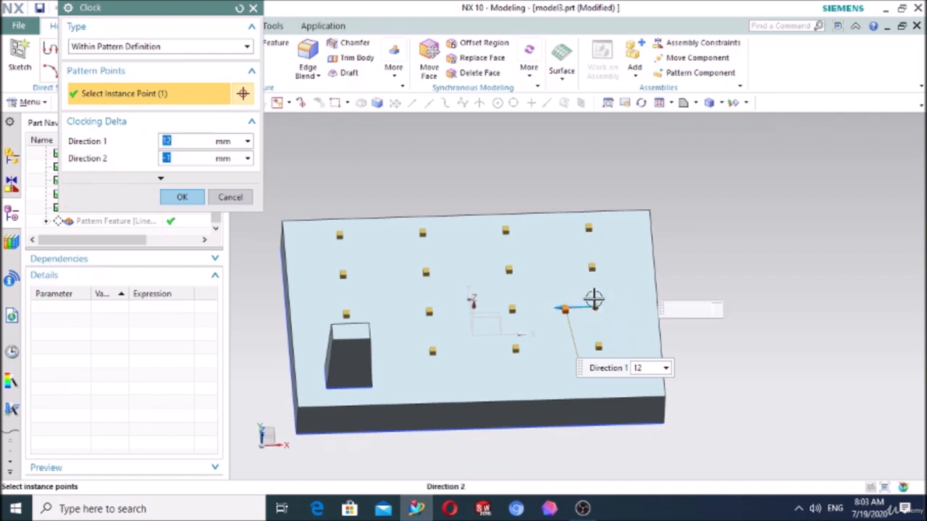
pyautogui.write('10')
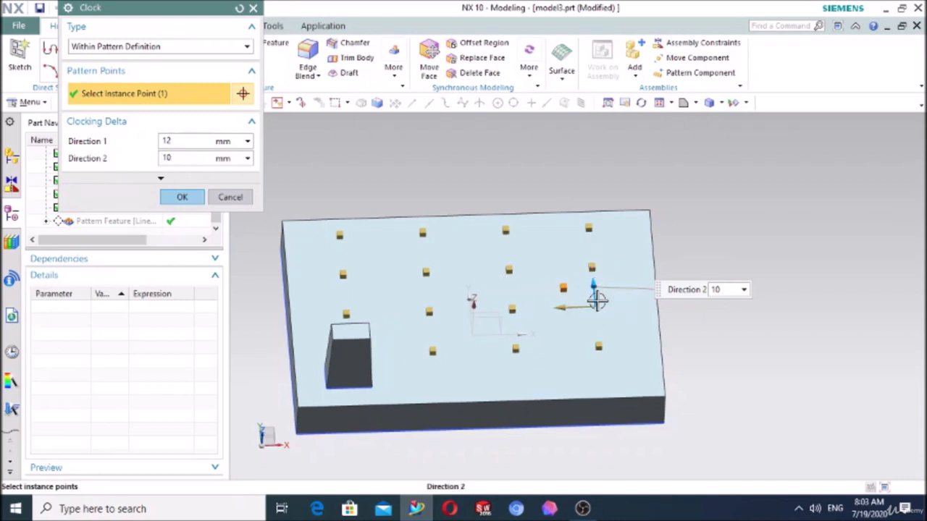
# - Offset the instance point by clocking deltas of -11 mm in both Direction 1 and Direction 2, and complete the pattern edit
pyautogui.moveTo(599, 298); pyautogui.dragTo(596, 327)
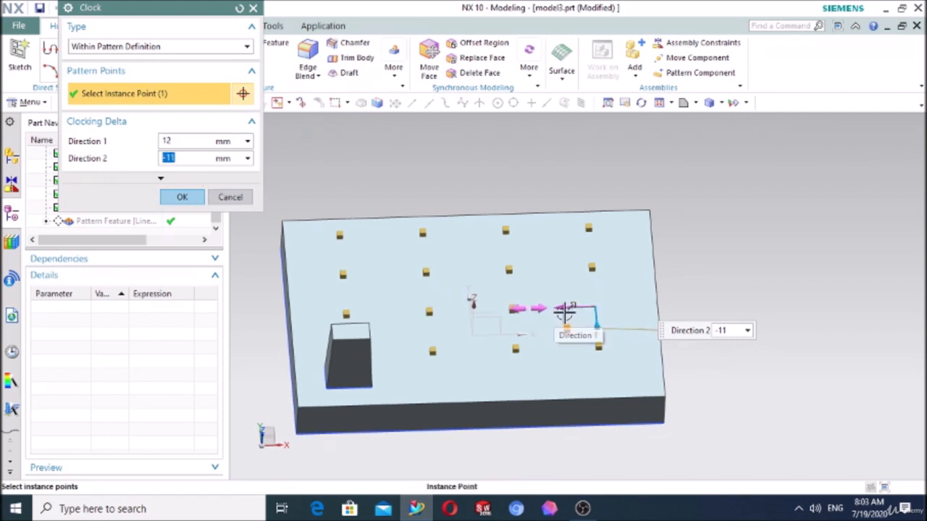
pyautogui.moveTo(562, 312); pyautogui.dragTo(622, 306)
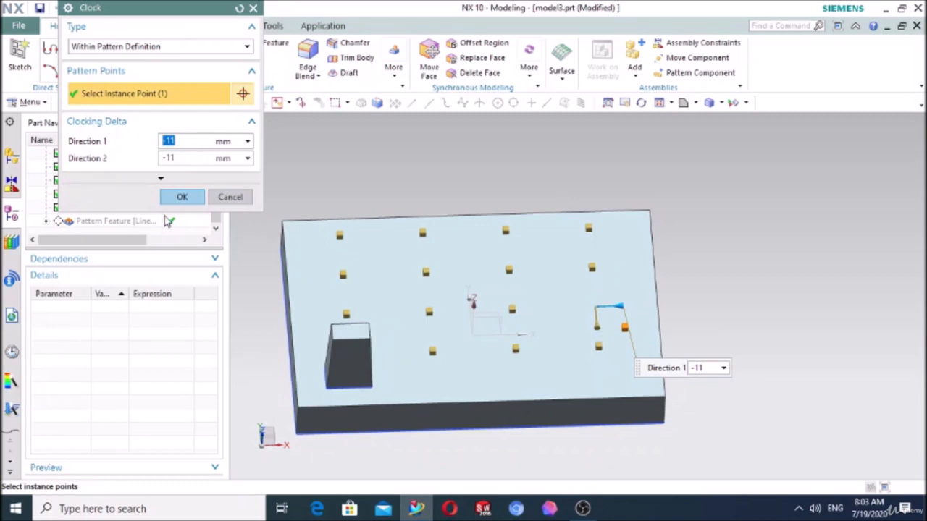
pyautogui.click(179, 199)
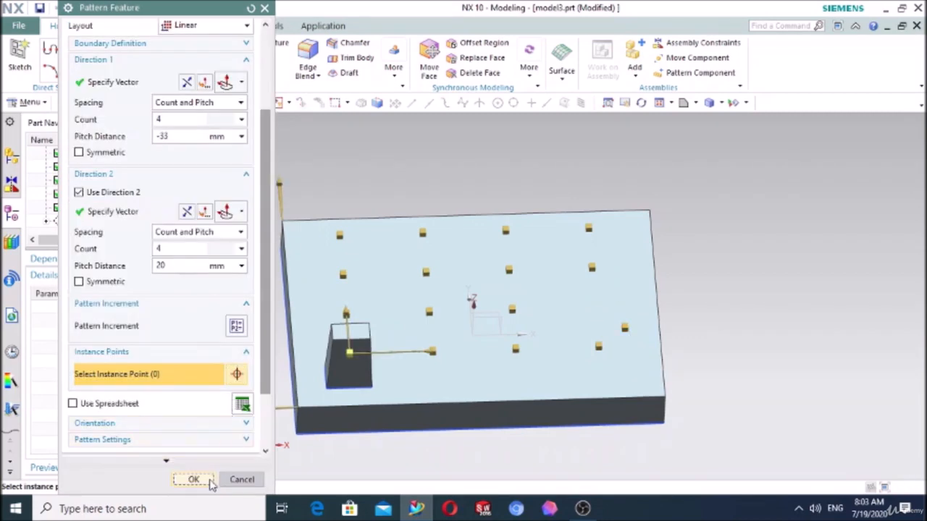
pyautogui.click(209, 480)
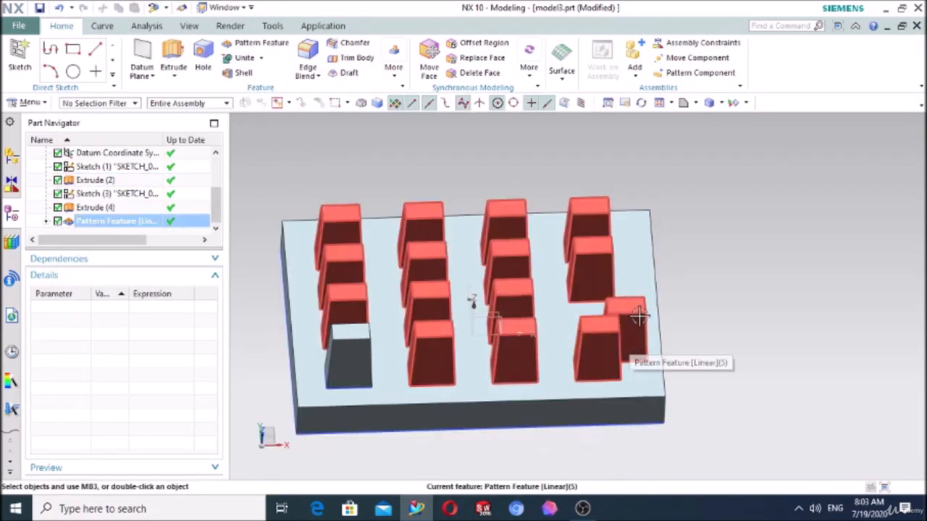
# - Reopen the linear pattern and unclock the offset instance point at the far Direction 1 end of the second row
pyautogui.doubleClick(103, 225)
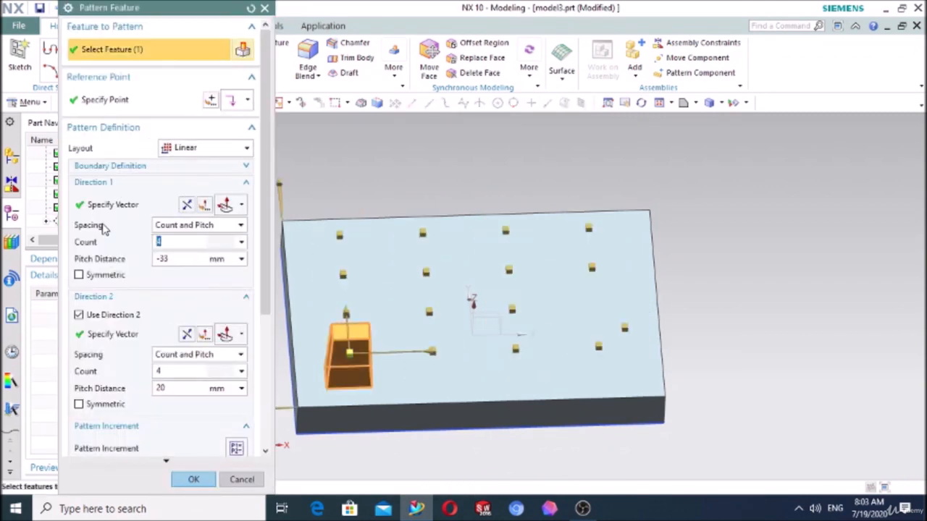
pyautogui.scroll(-3, 161, 347)
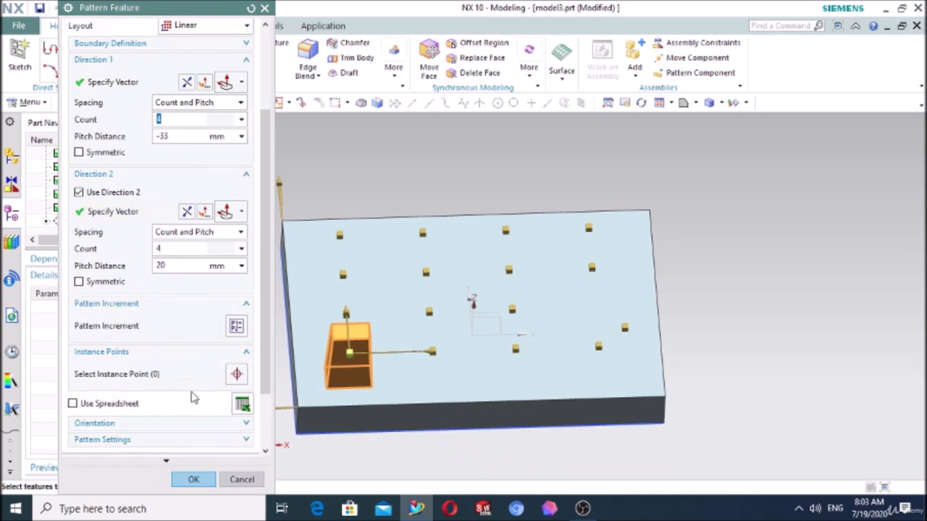
pyautogui.scroll(-1, 182, 373)
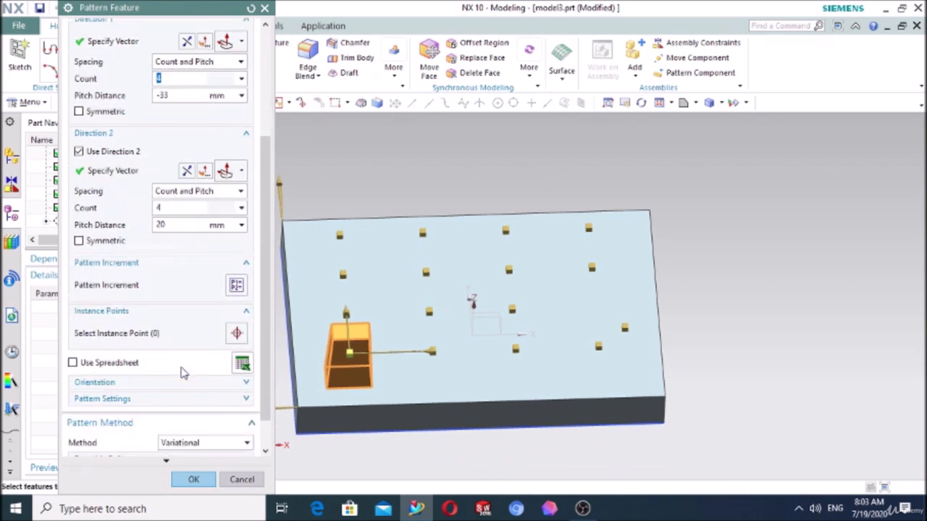
pyautogui.click(236, 334)
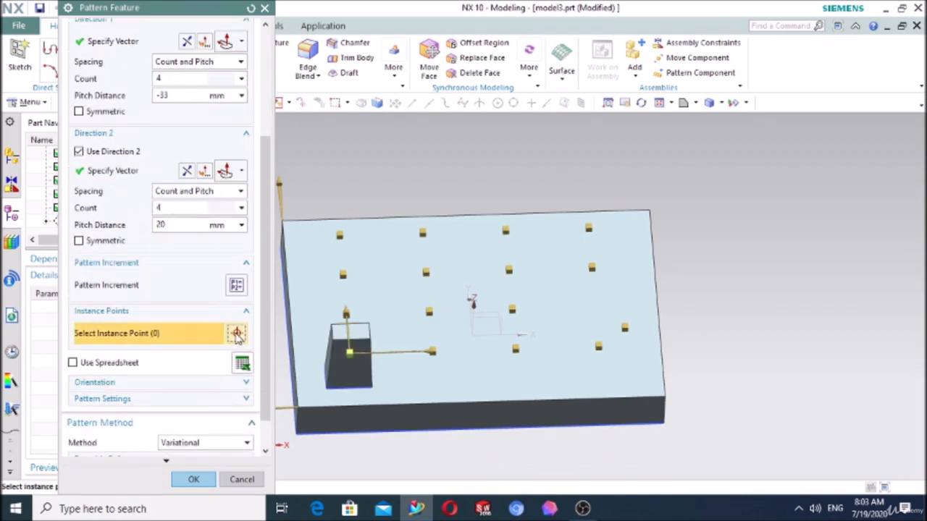
pyautogui.click(626, 328)
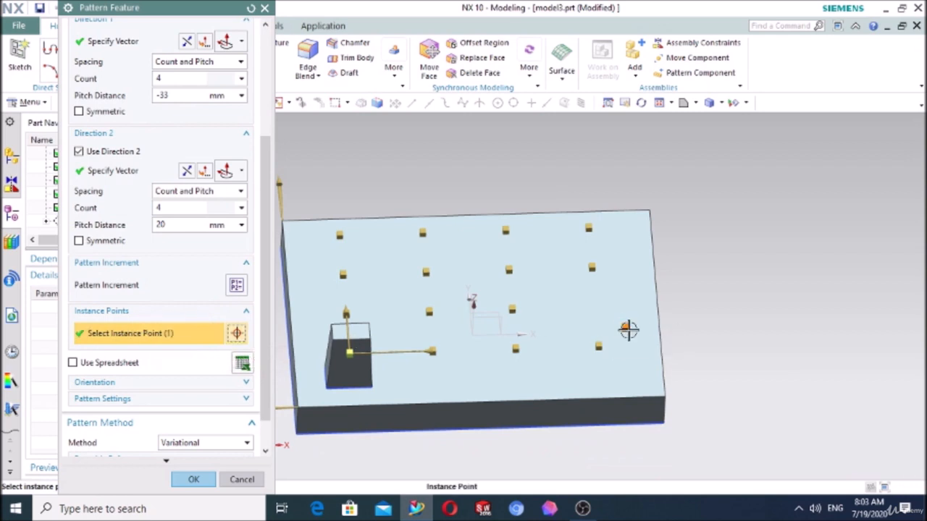
pyautogui.rightClick(627, 328)
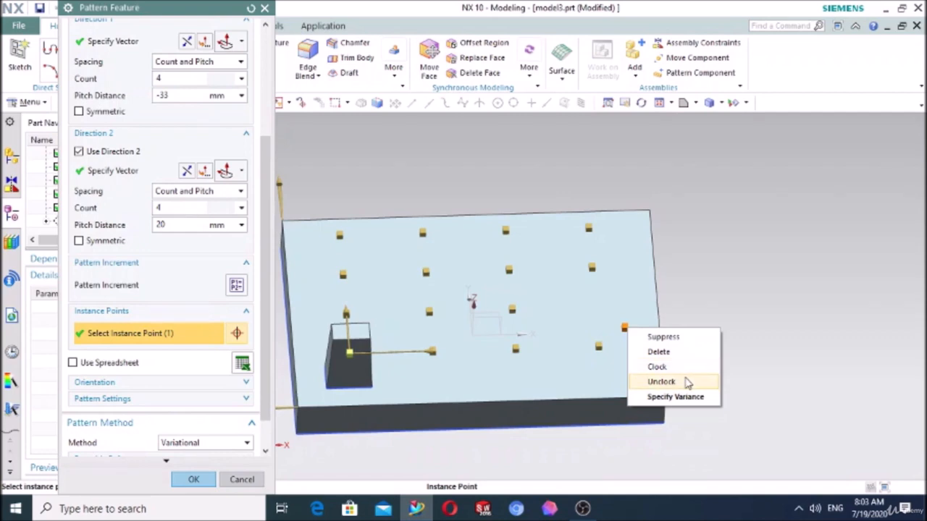
pyautogui.click(687, 384)
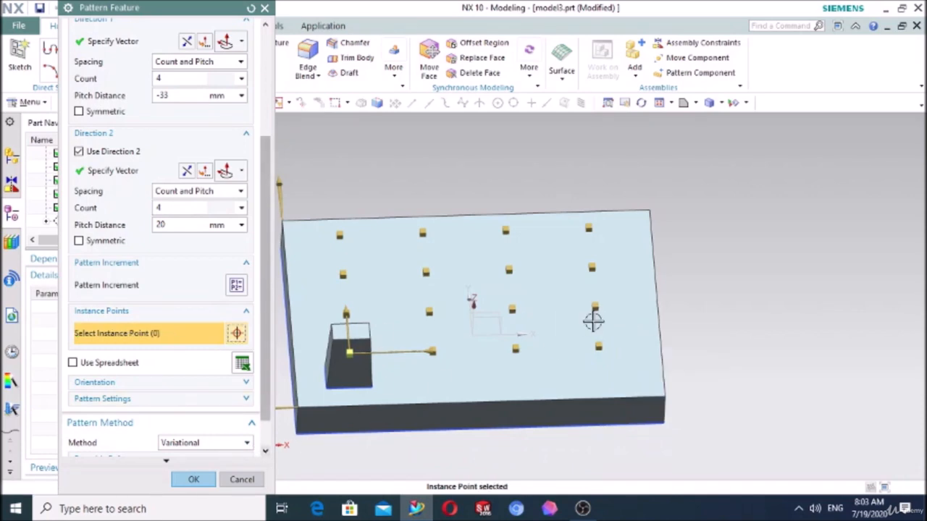
# - Clock the same instance point as User Defined with Dynamic motion, rotating it 25° about YC, and complete the pattern edit
pyautogui.rightClick(596, 314)
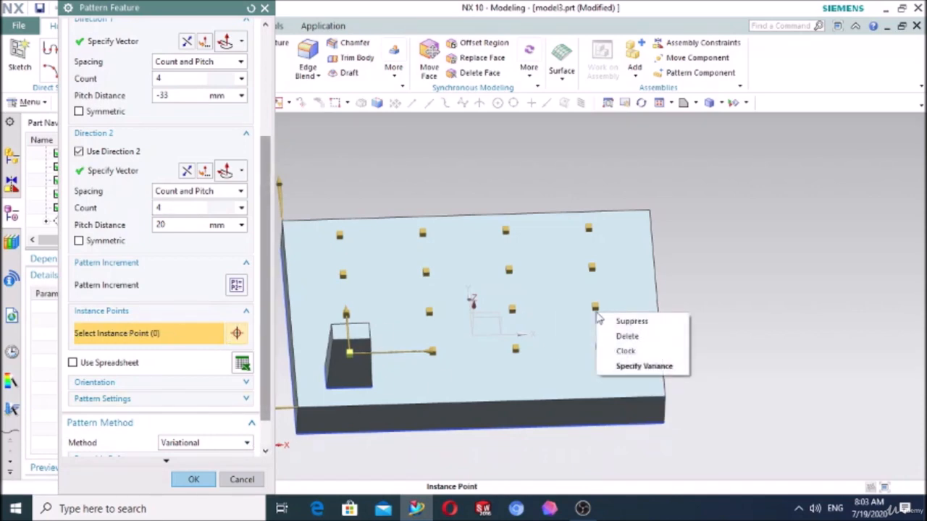
pyautogui.click(627, 351)
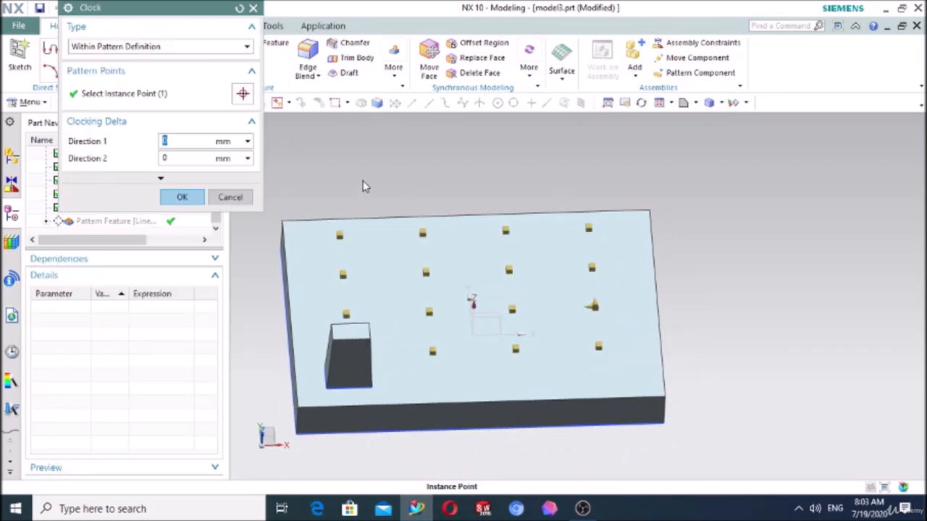
pyautogui.click(136, 47)
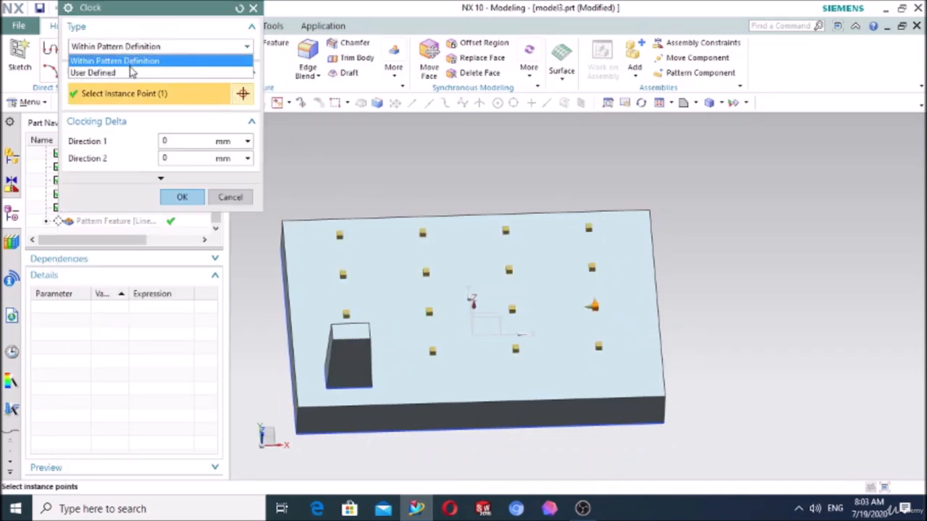
pyautogui.click(116, 73)
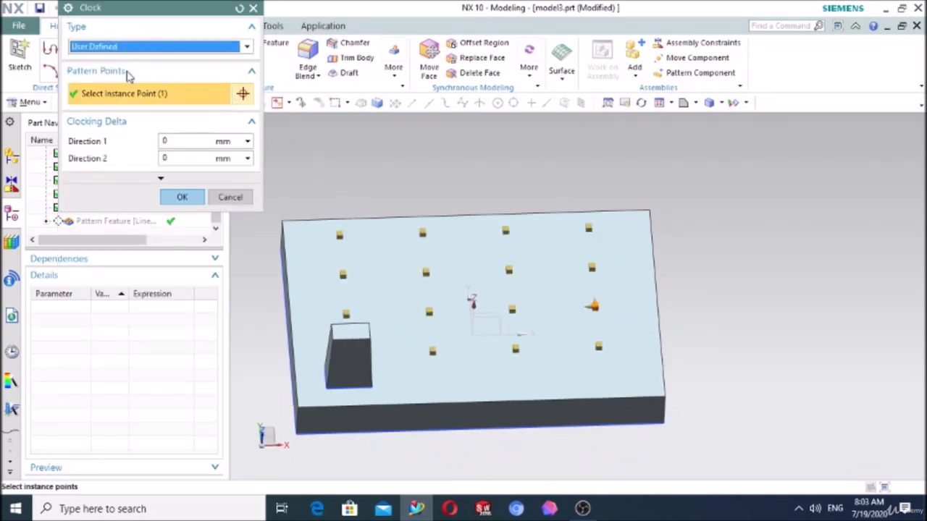
pyautogui.click(94, 51)
pyautogui.click(92, 73)
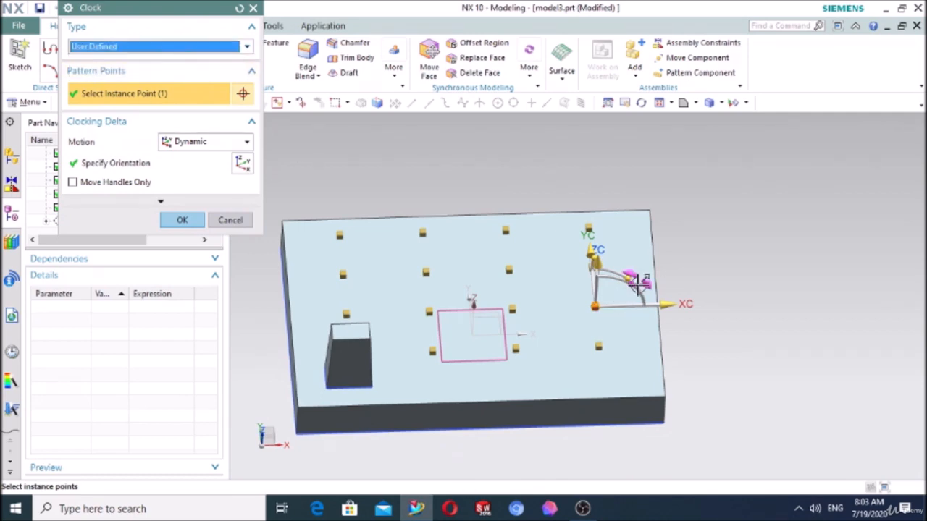
pyautogui.moveTo(641, 283)
pyautogui.mouseDown()
pyautogui.moveTo(643, 310)
pyautogui.moveTo(647, 297)
pyautogui.mouseUp()
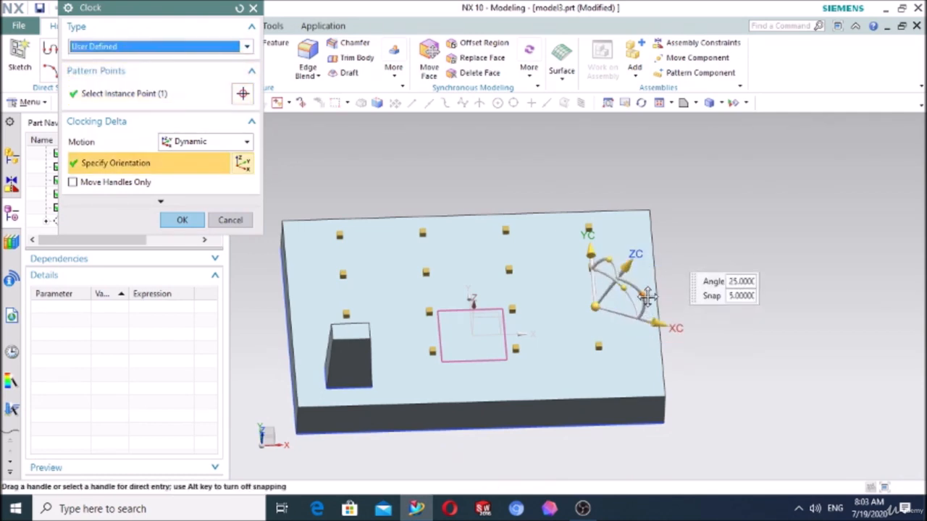
pyautogui.click(182, 220)
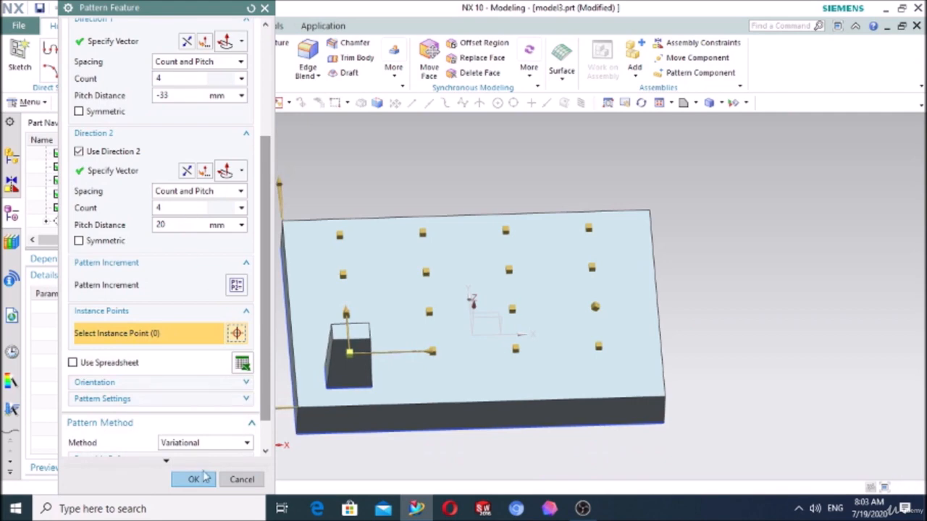
pyautogui.click(192, 479)
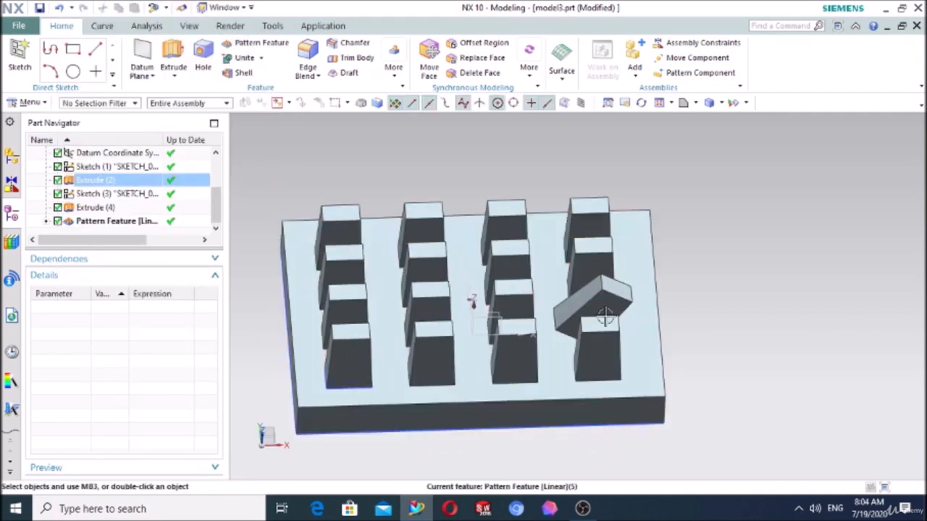
# - Reopen the linear pattern and unclock the rotated instance point
pyautogui.doubleClick(138, 221)
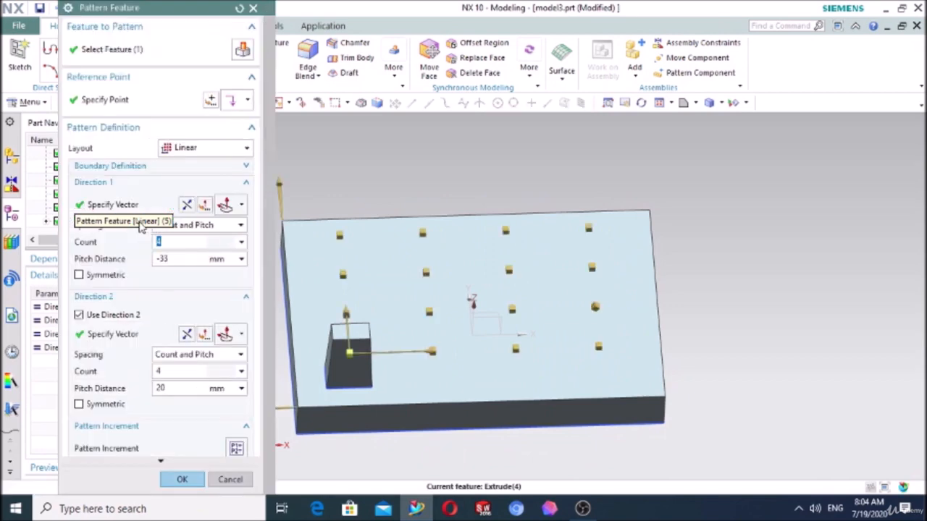
pyautogui.scroll(-5, 192, 372)
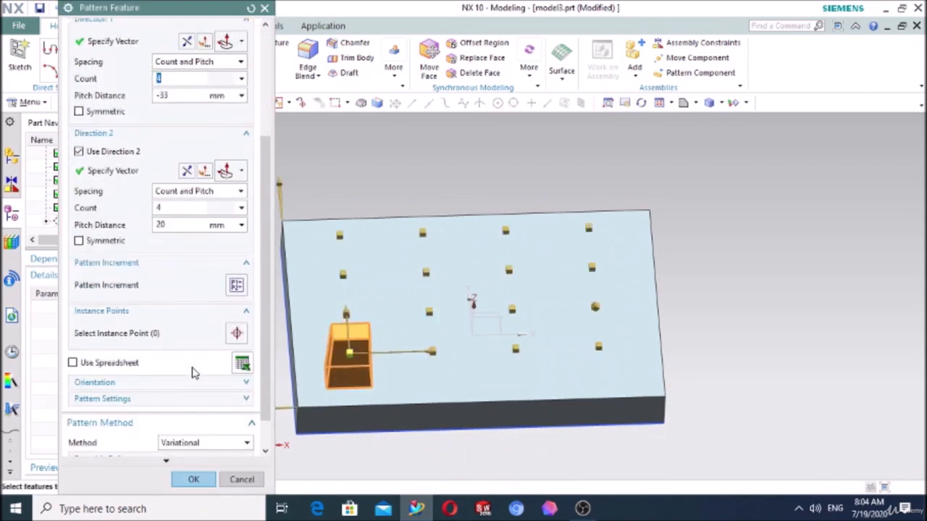
pyautogui.click(236, 335)
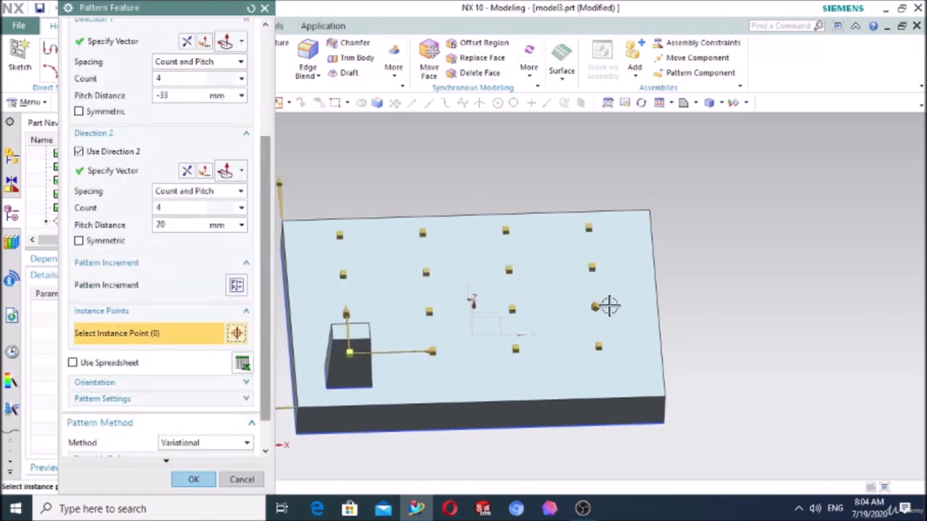
pyautogui.click(597, 307)
pyautogui.rightClick(601, 310)
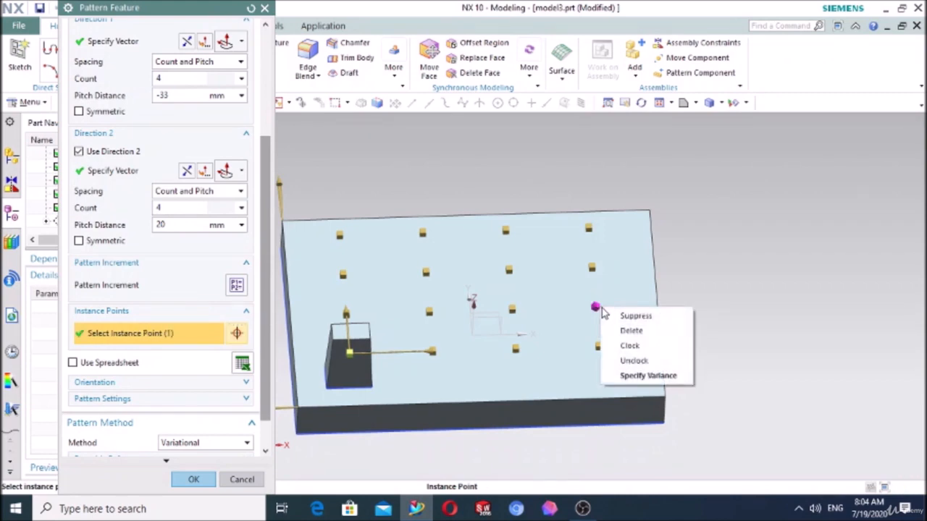
pyautogui.click(634, 361)
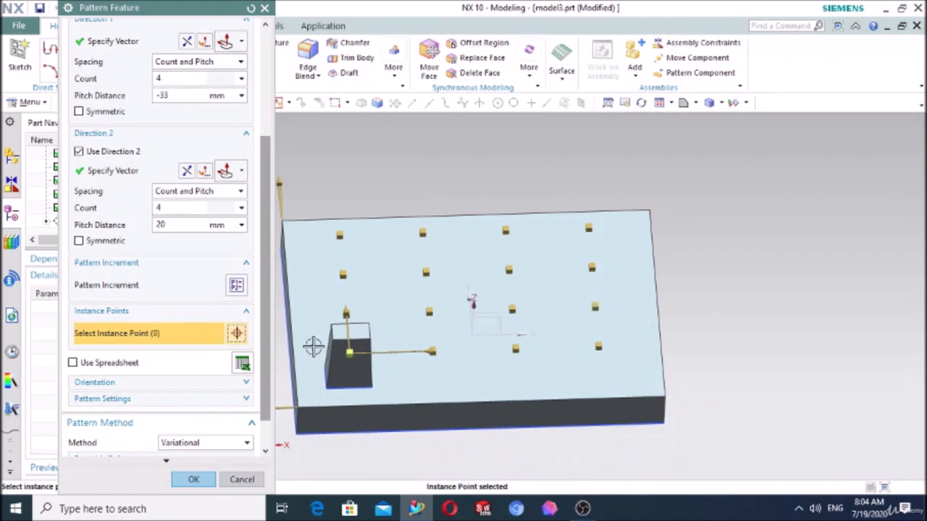
# - Specify a variance on that instance point with a larger extrude End Limit, and complete the pattern edit
pyautogui.rightClick(595, 310)
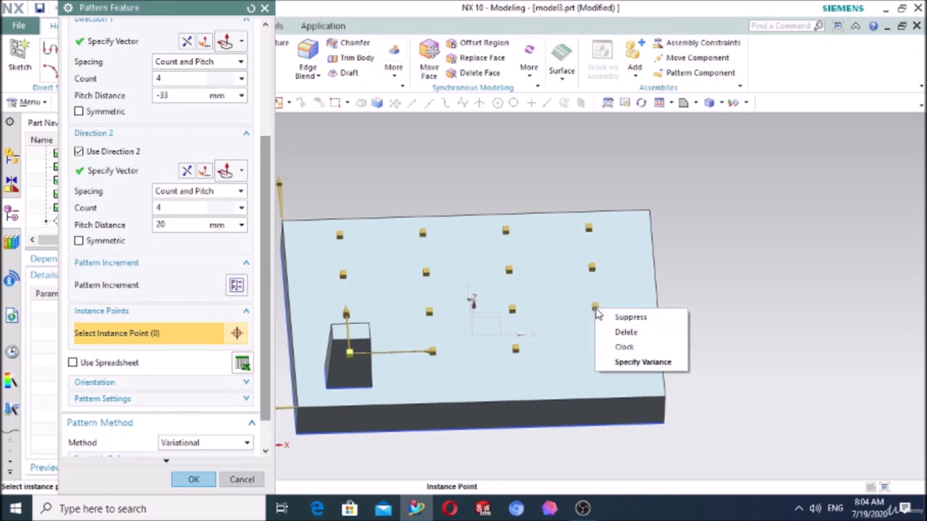
pyautogui.click(629, 363)
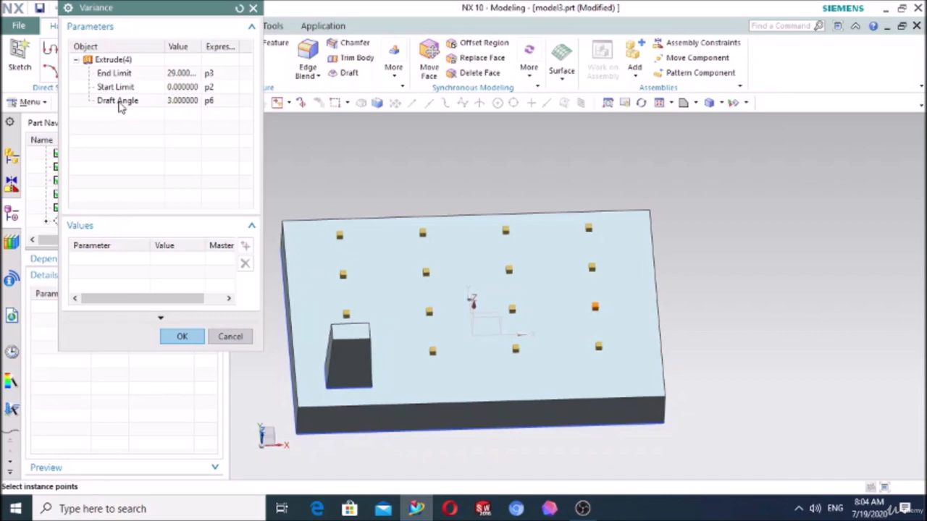
pyautogui.click(115, 75)
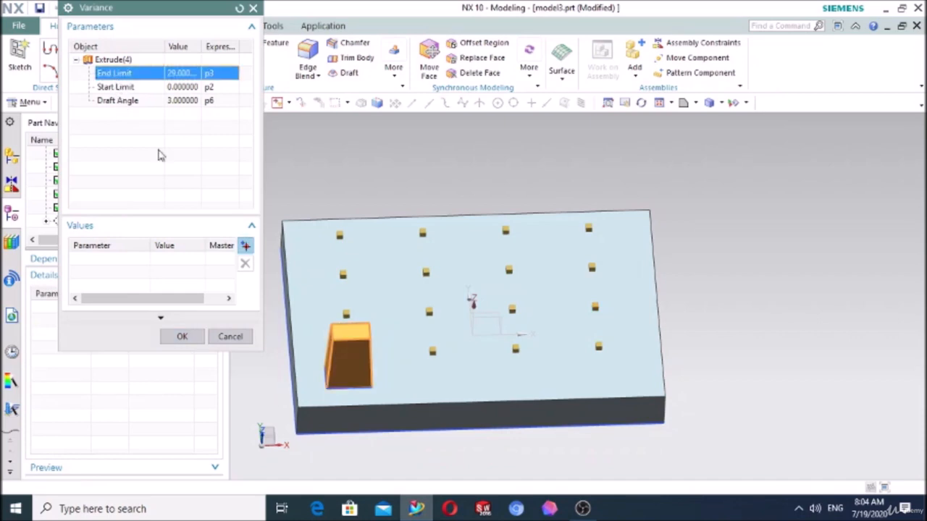
pyautogui.click(245, 246)
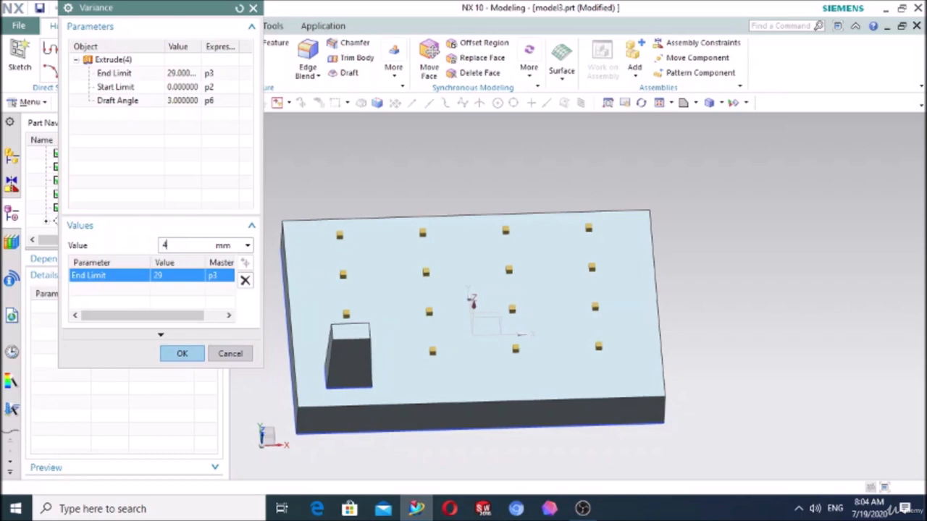
pyautogui.click(182, 353)
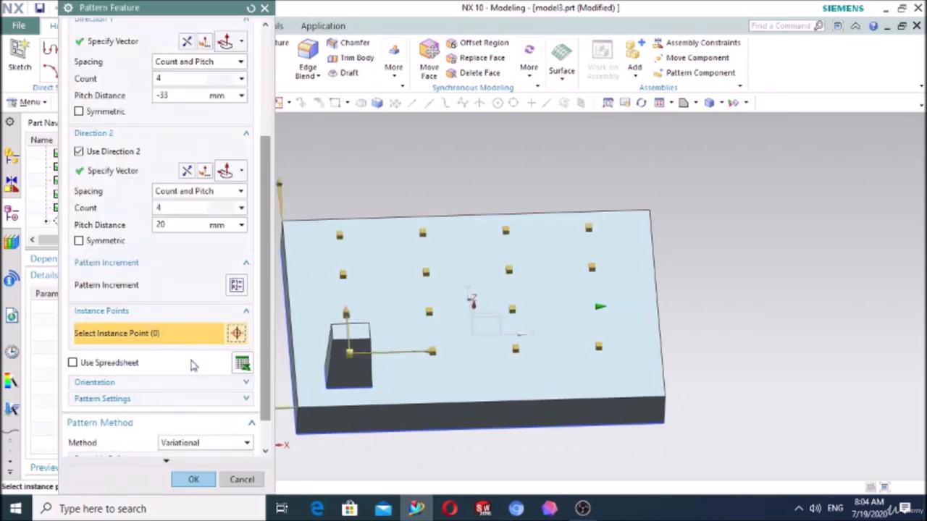
pyautogui.click(191, 479)
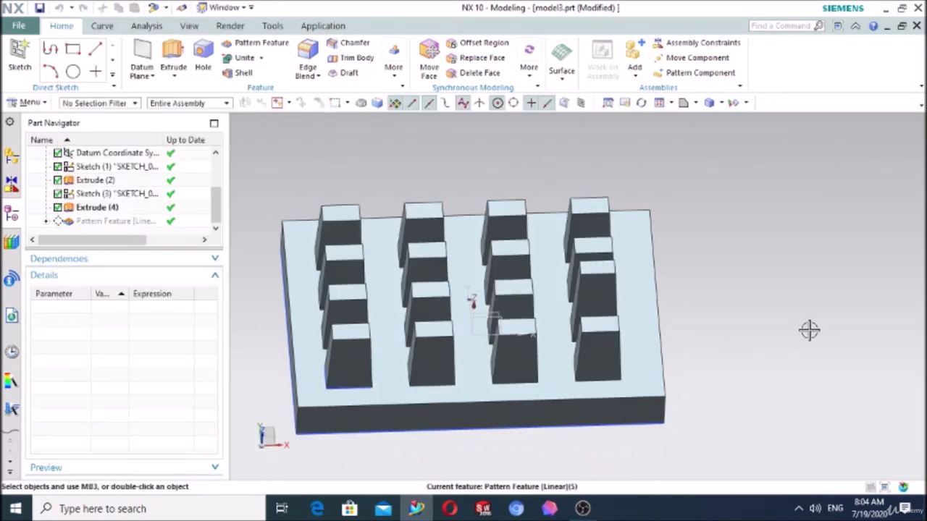
# - Reopen the linear pattern and remove the variance from the taller block's instance point
pyautogui.moveTo(809, 329); pyautogui.dragTo(753, 305, button='middle')
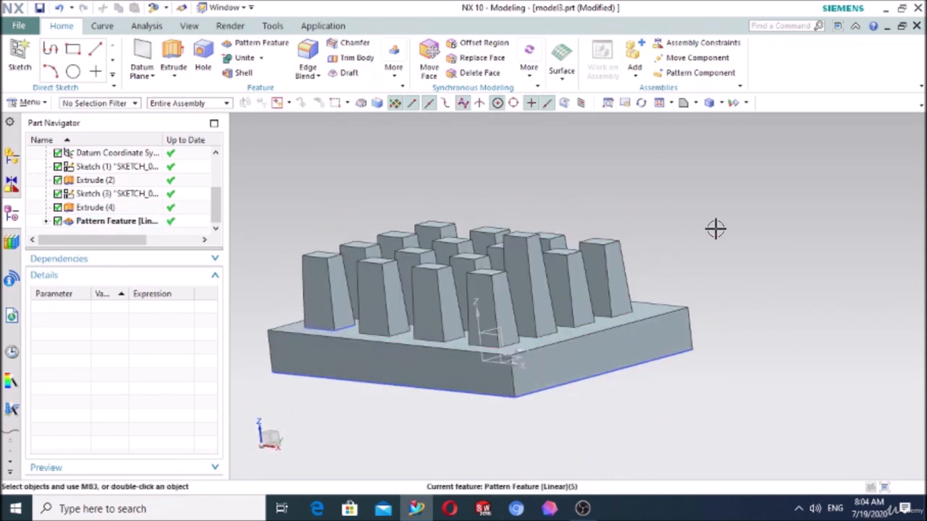
pyautogui.moveTo(715, 227); pyautogui.dragTo(763, 269, button='middle')
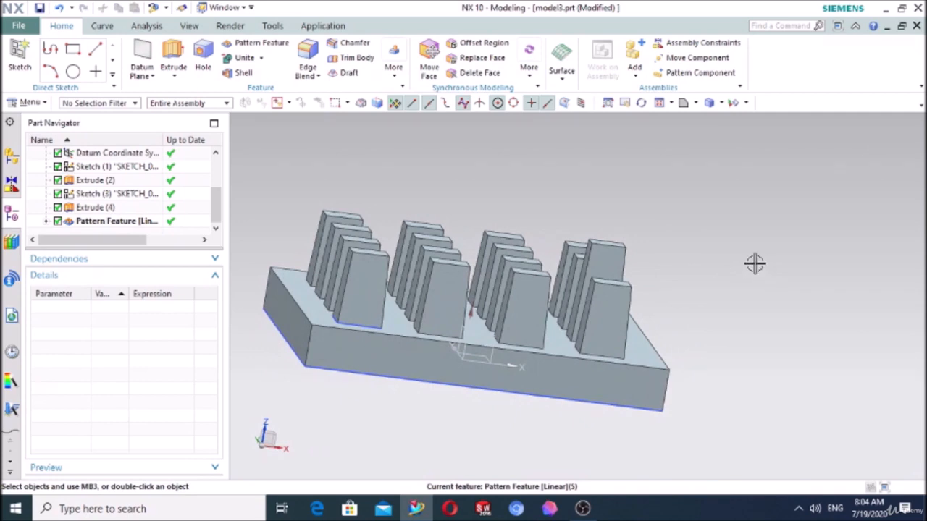
pyautogui.moveTo(792, 280); pyautogui.dragTo(778, 286, button='middle')
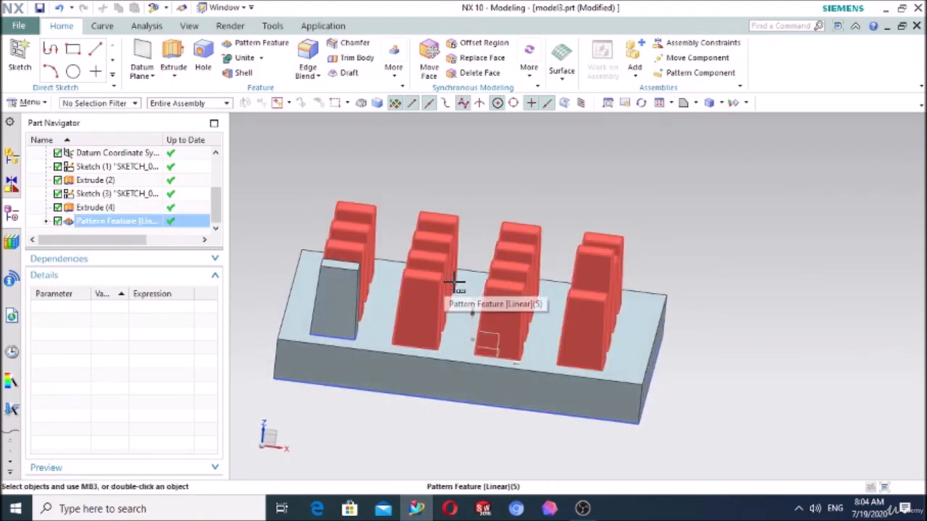
pyautogui.click(107, 224)
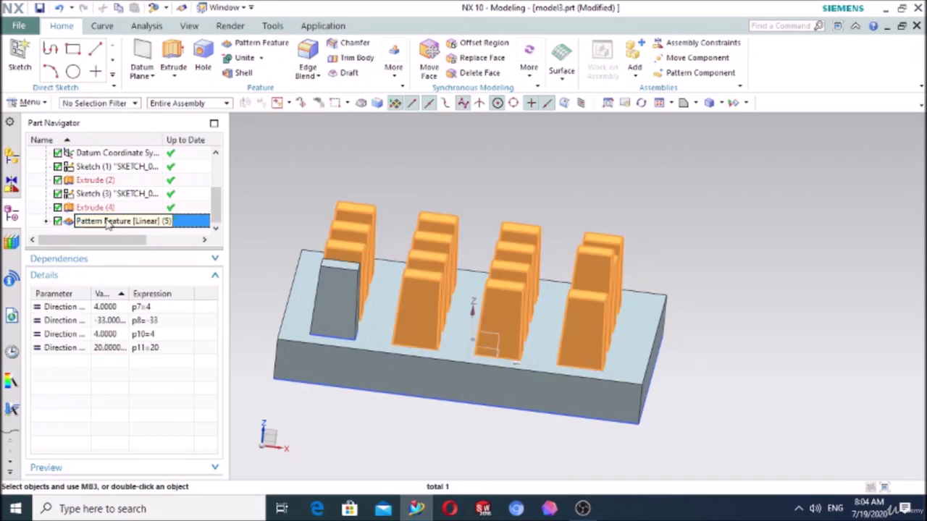
pyautogui.doubleClick(107, 221)
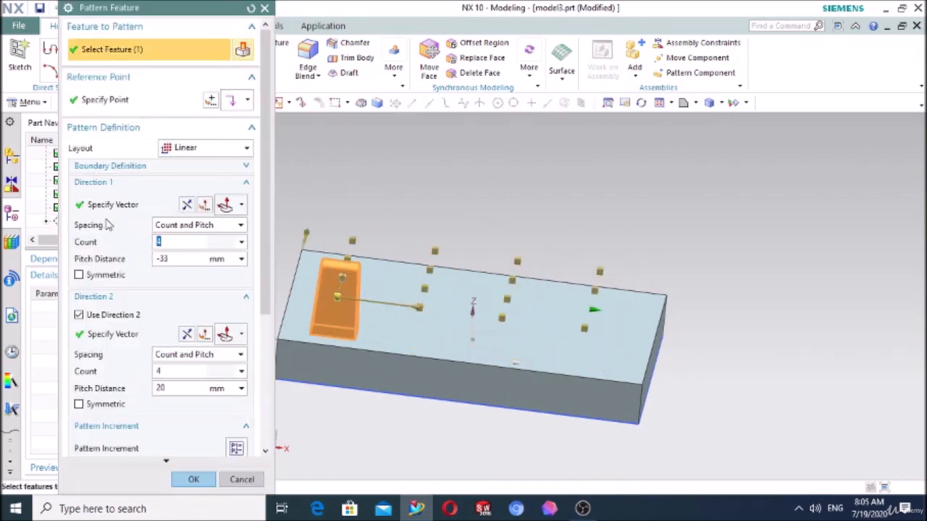
pyautogui.scroll(-3, 181, 362)
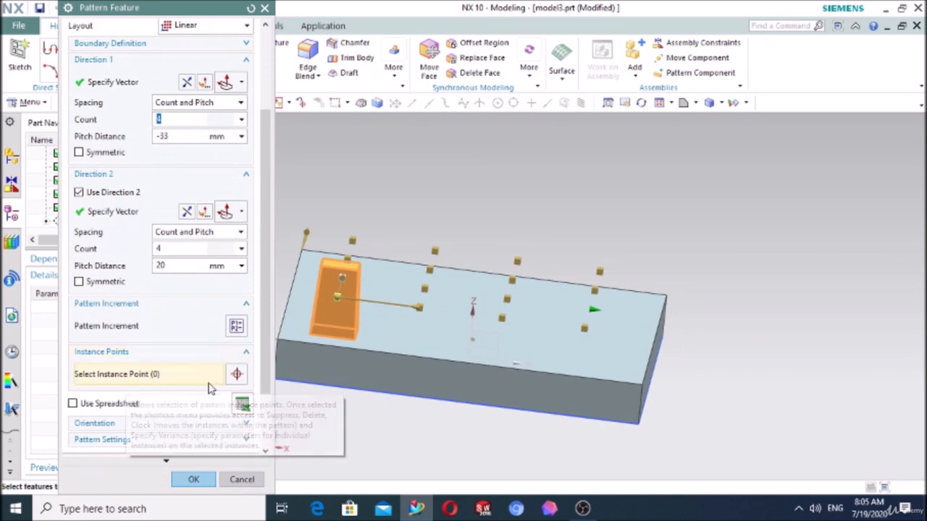
pyautogui.click(147, 378)
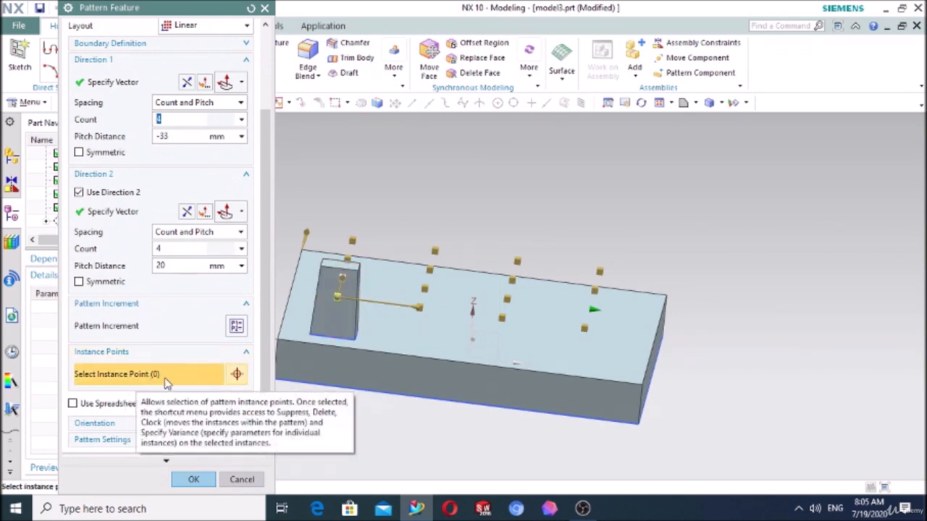
pyautogui.click(594, 311)
pyautogui.rightClick(594, 312)
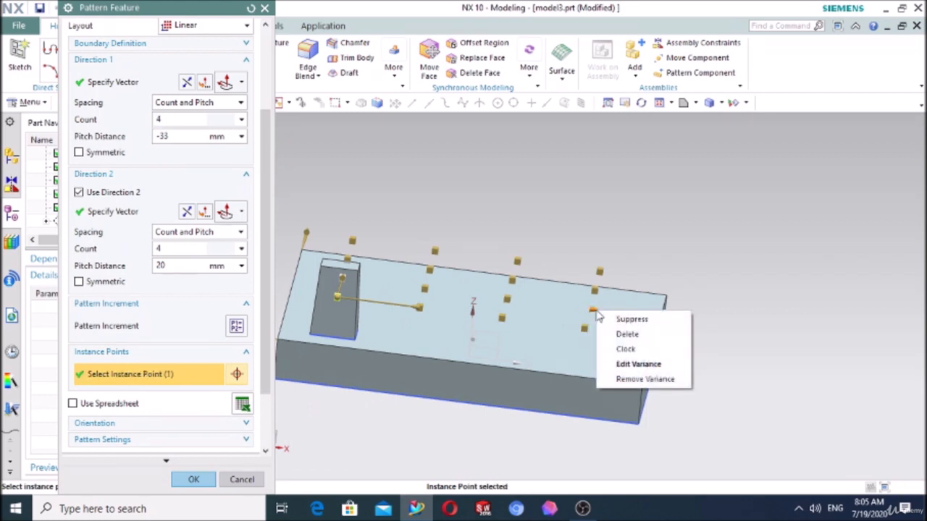
pyautogui.click(643, 381)
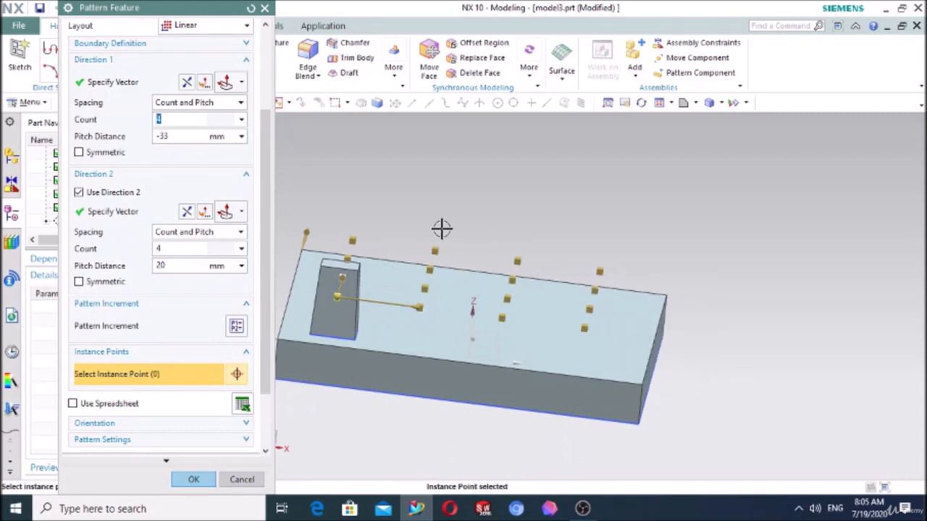
# - Complete the edit of the linear pattern of tapered blocks
pyautogui.click(190, 479)
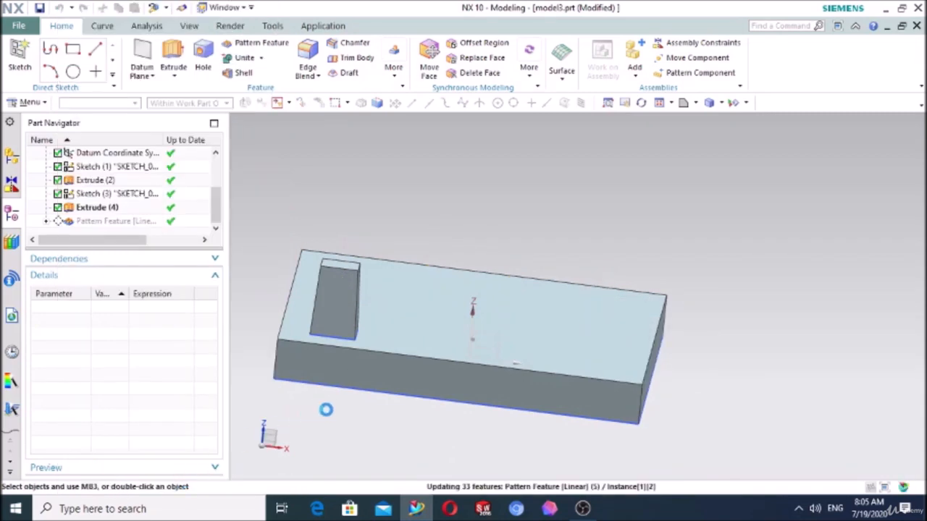
pyautogui.moveTo(326, 410); pyautogui.dragTo(355, 406, button='middle')
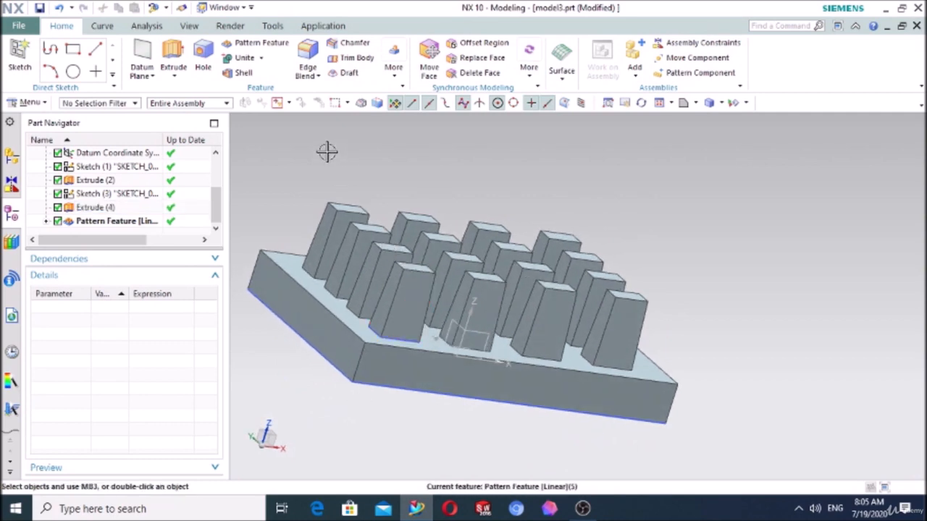
pyautogui.click(227, 44)
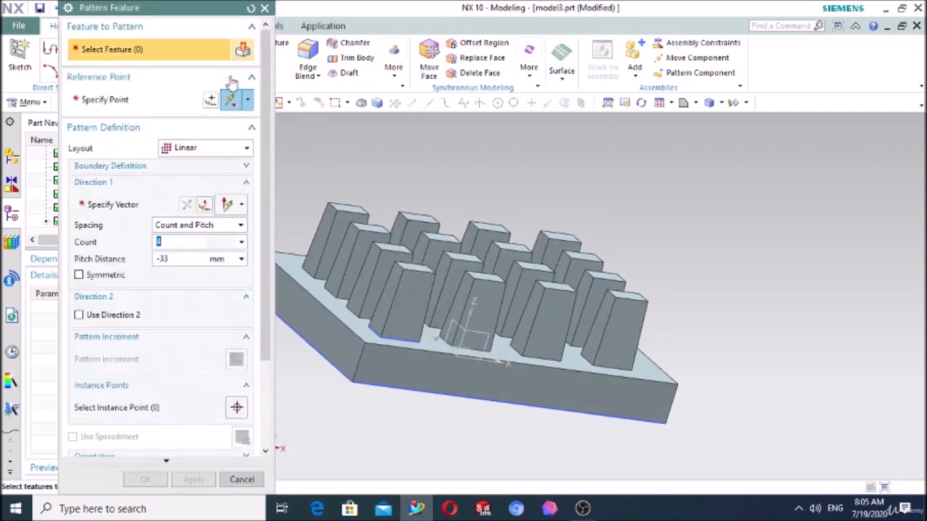
pyautogui.click(193, 151)
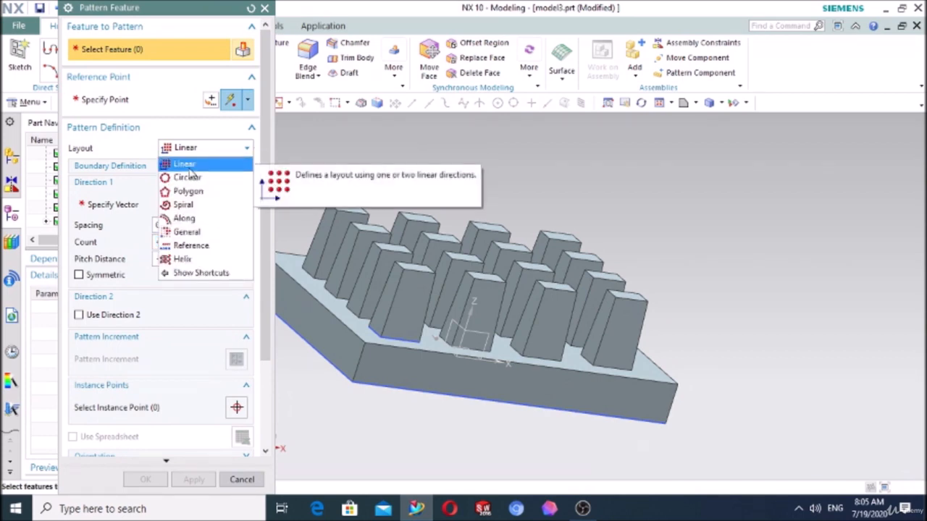
pyautogui.click(266, 8)
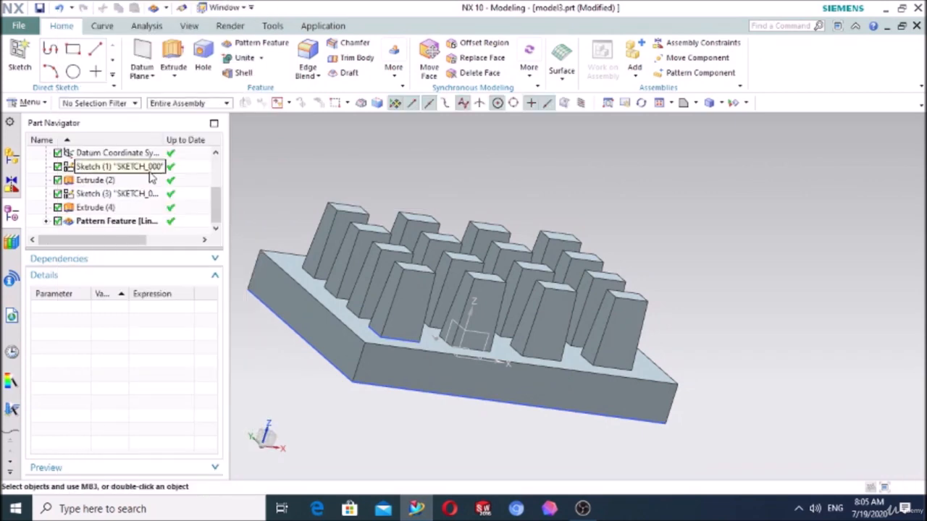
# - Delete both sketches, both extrudes and the linear pattern feature, leaving only the datum coordinate system in the model history
pyautogui.click(94, 223)
pyautogui.click(92, 210)
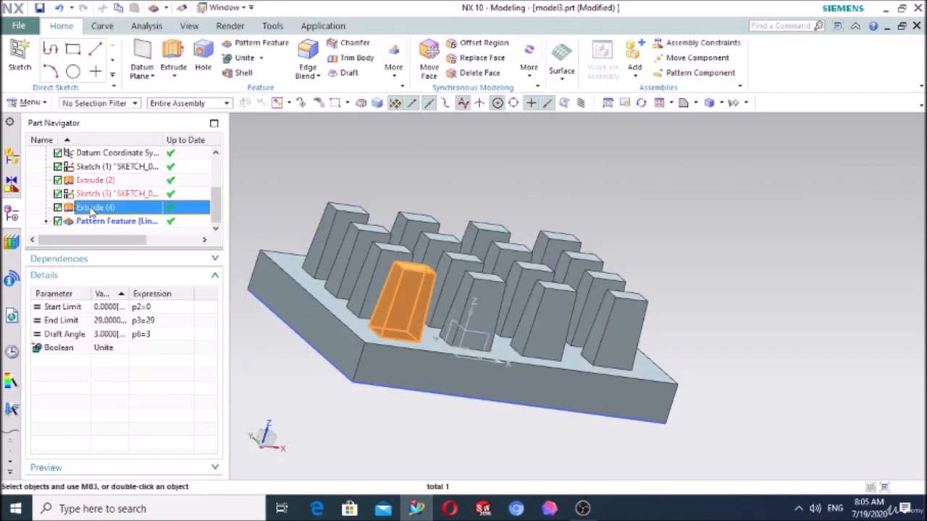
pyautogui.press('Down')
pyautogui.hotkey('shift', 'Up')
pyautogui.hotkey('shift', 'Up')
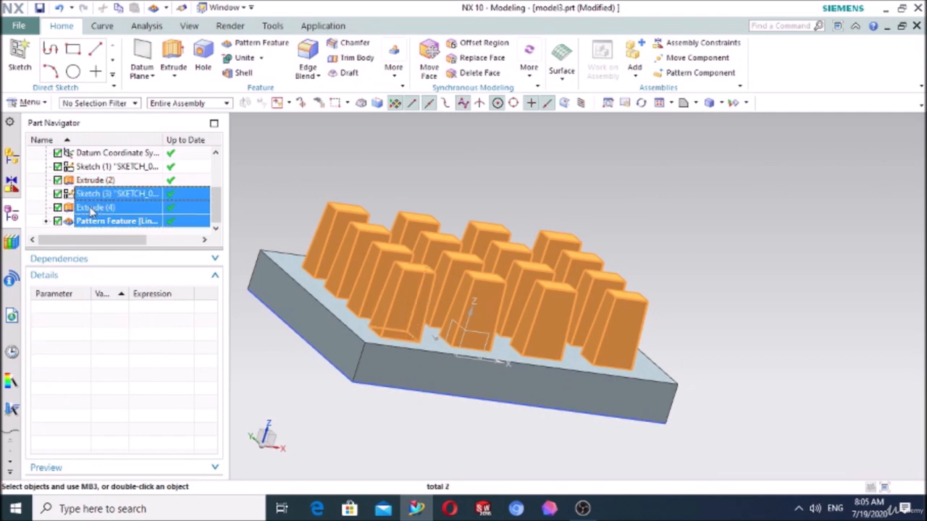
pyautogui.hotkey('shift', 'Up')
pyautogui.hotkey('shift', 'Up')
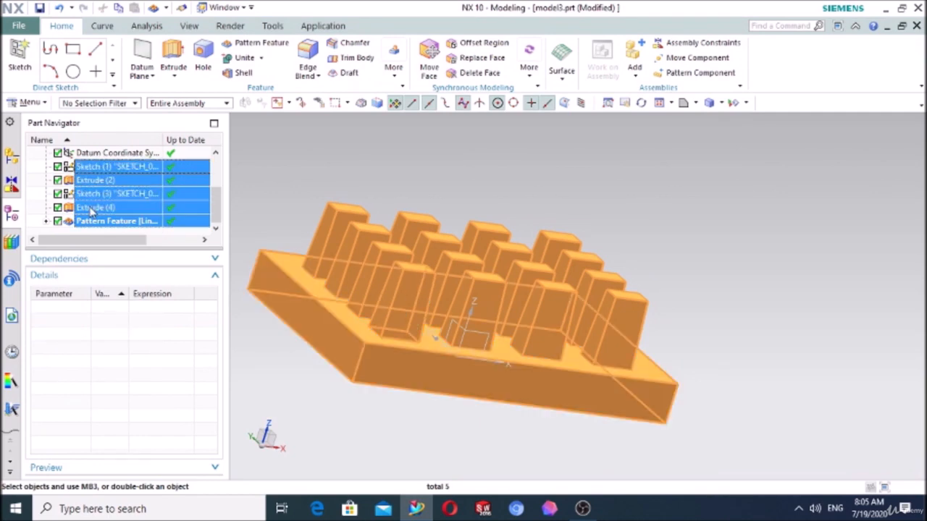
pyautogui.press('Delete')
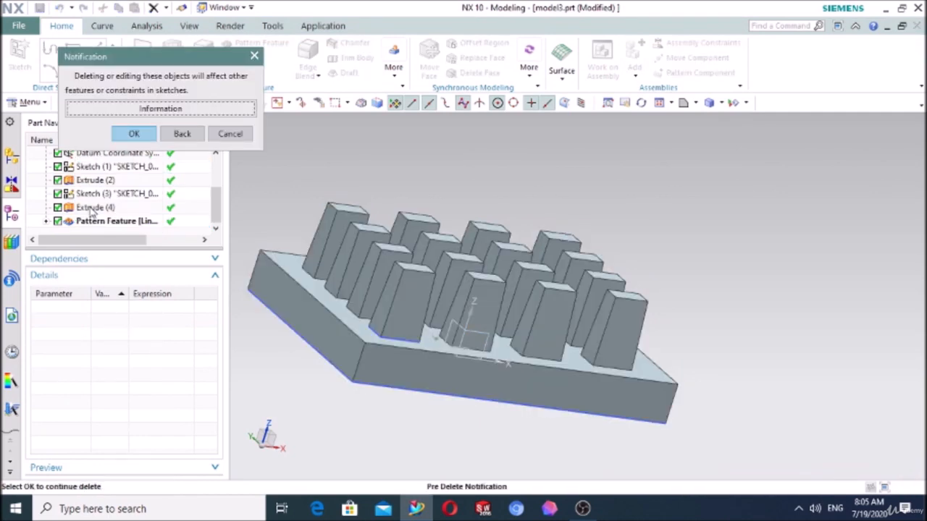
pyautogui.press('Return')
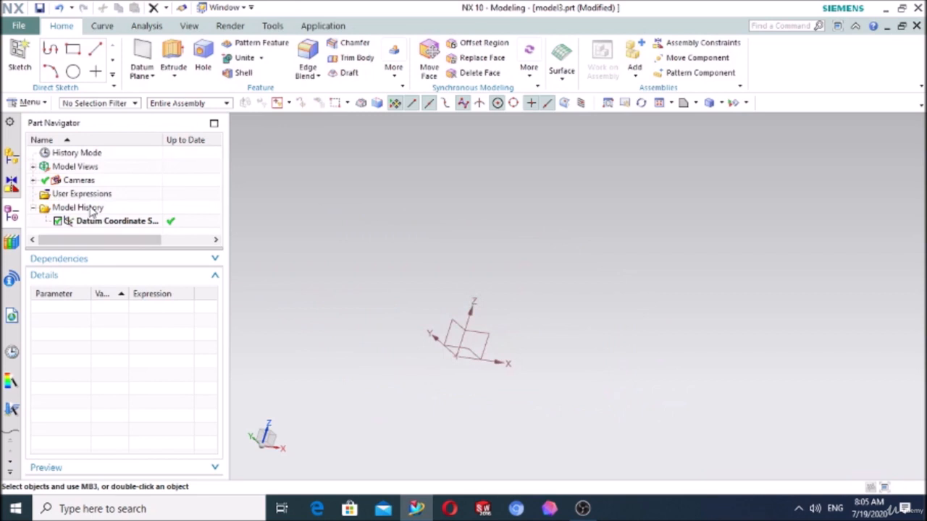
# - Sketch a circle about 109 mm in diameter, centred on the origin, on the datum XZ plane
pyautogui.click(19, 58)
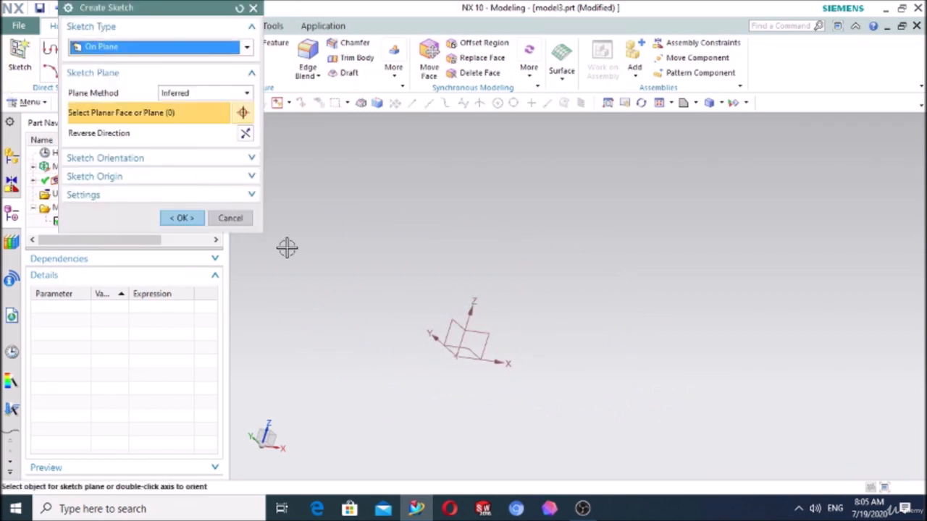
pyautogui.click(462, 360)
pyautogui.click(182, 218)
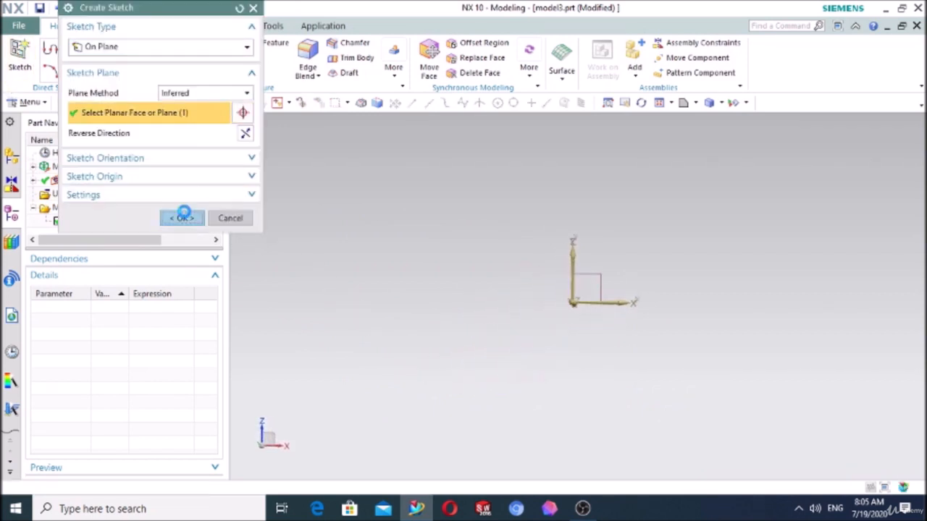
pyautogui.click(168, 49)
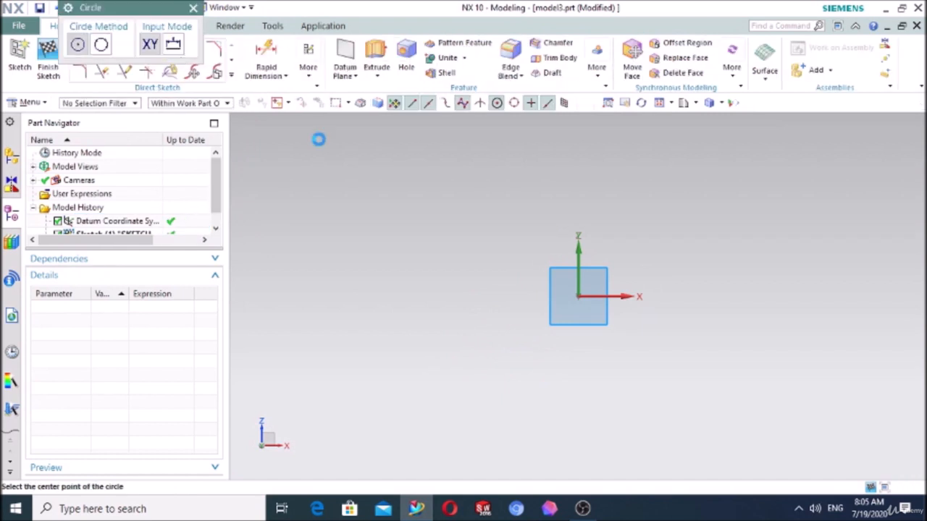
pyautogui.click(579, 297)
pyautogui.click(683, 201)
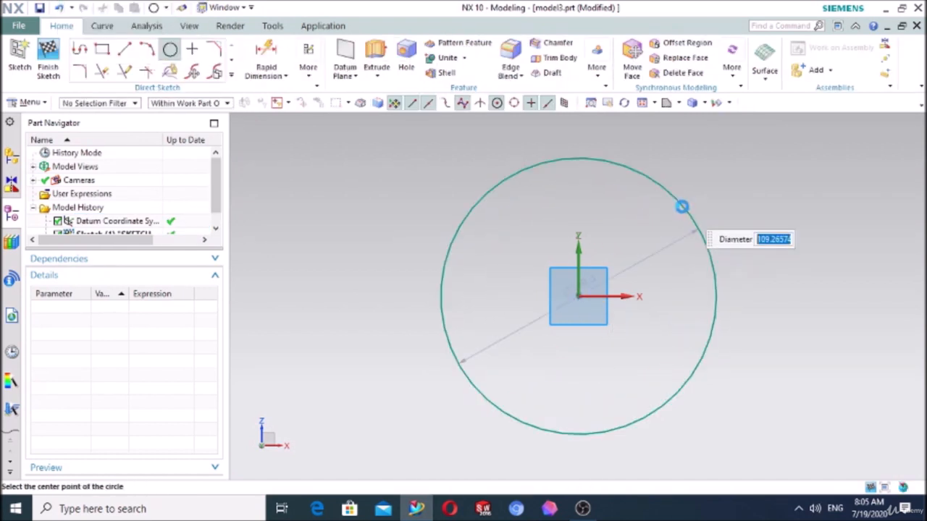
pyautogui.press('Escape')
# - Extrude the circle from 0 to 29 mm without draft to form a solid disc
pyautogui.click(377, 60)
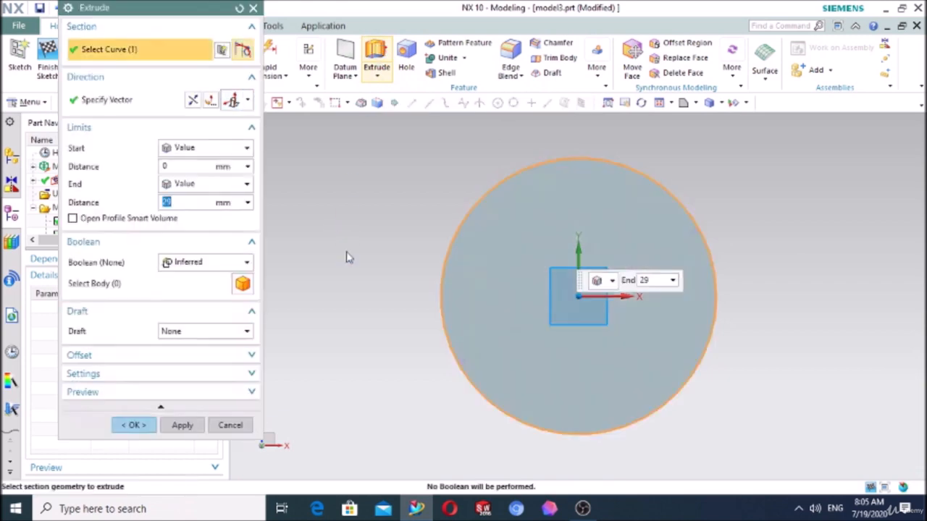
pyautogui.moveTo(378, 318); pyautogui.dragTo(412, 340, button='middle')
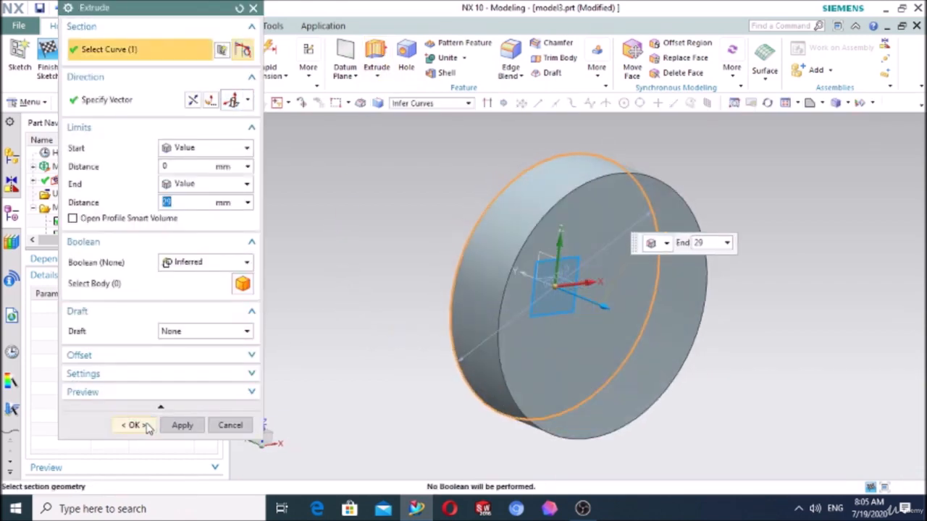
pyautogui.click(134, 425)
# - On the disc's front face, sketch a circle about 12 mm in diameter near the upper rim, almost above the centre
pyautogui.moveTo(350, 346); pyautogui.dragTo(330, 344, button='middle')
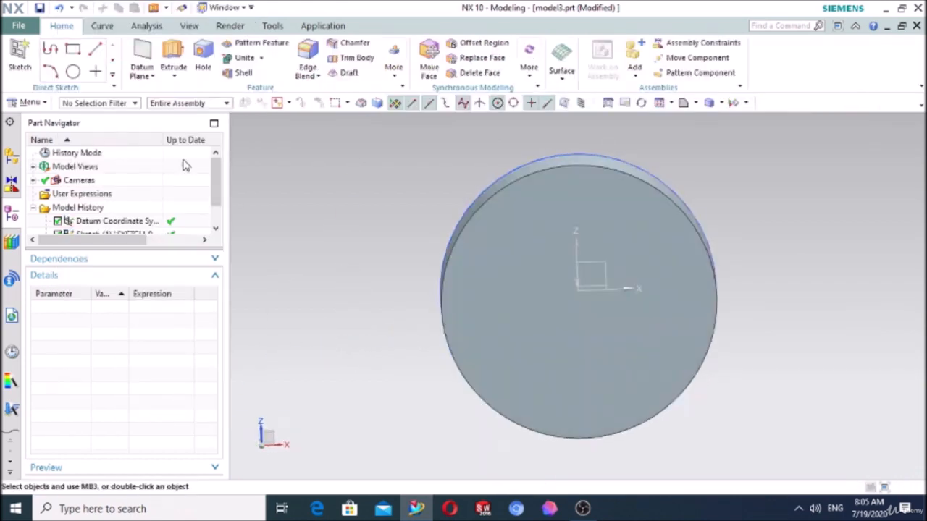
pyautogui.click(20, 57)
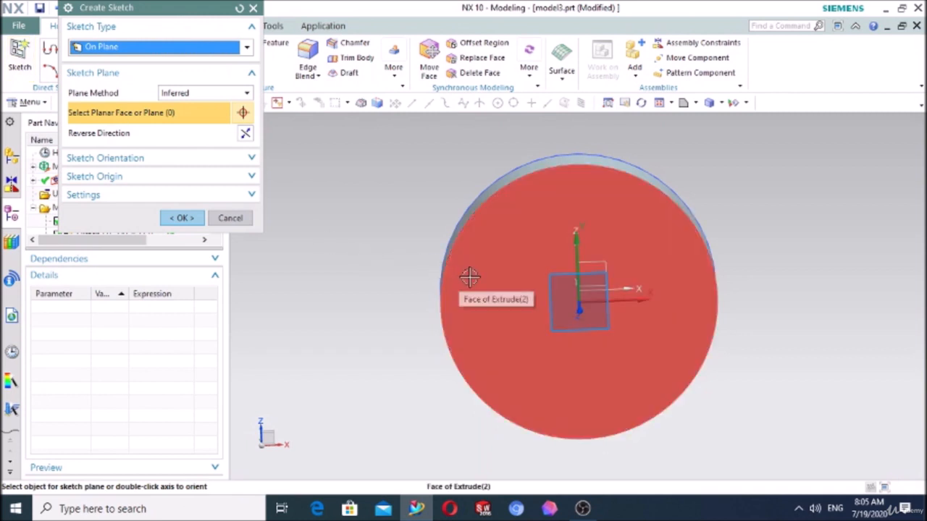
pyautogui.click(470, 277)
pyautogui.click(183, 218)
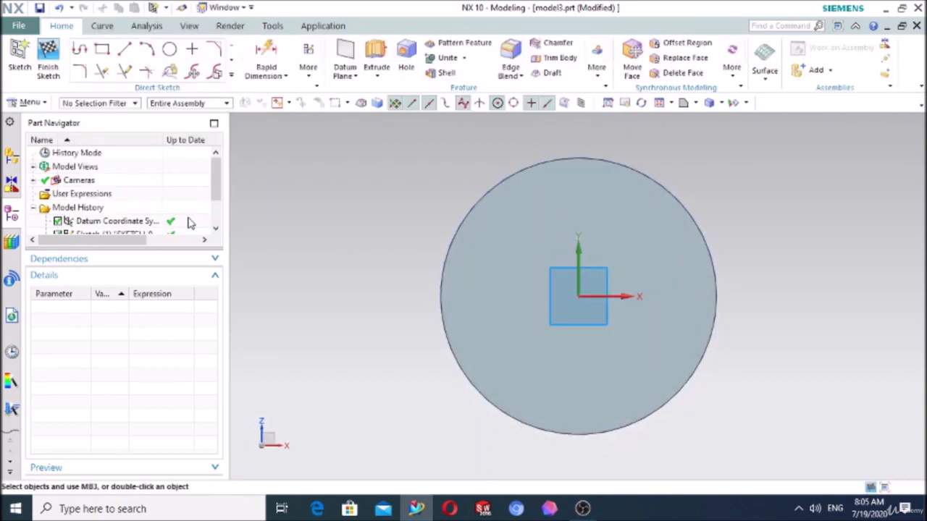
pyautogui.click(170, 49)
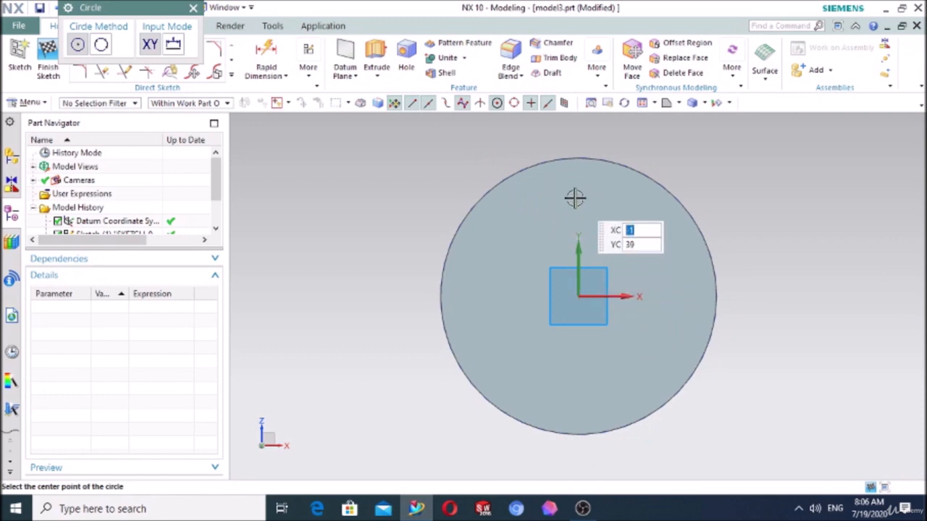
pyautogui.click(572, 192)
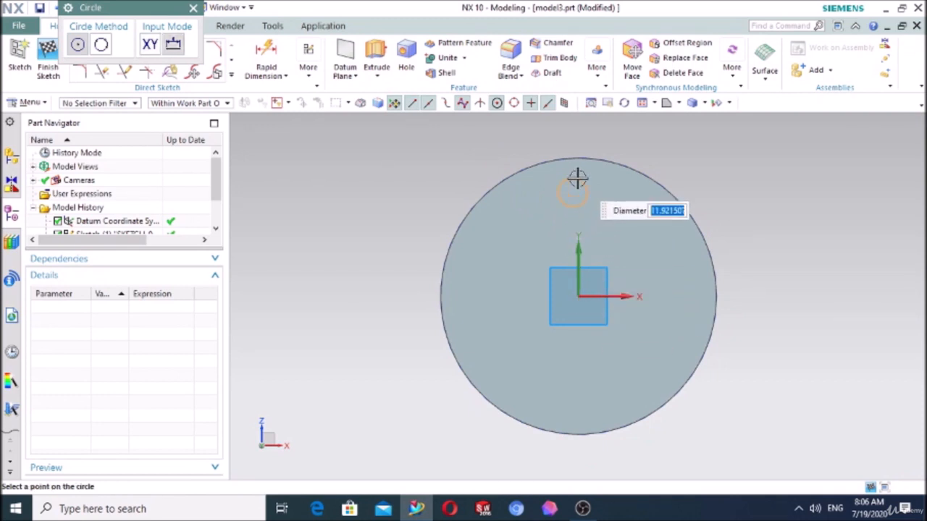
pyautogui.click(577, 177)
pyautogui.press('Escape')
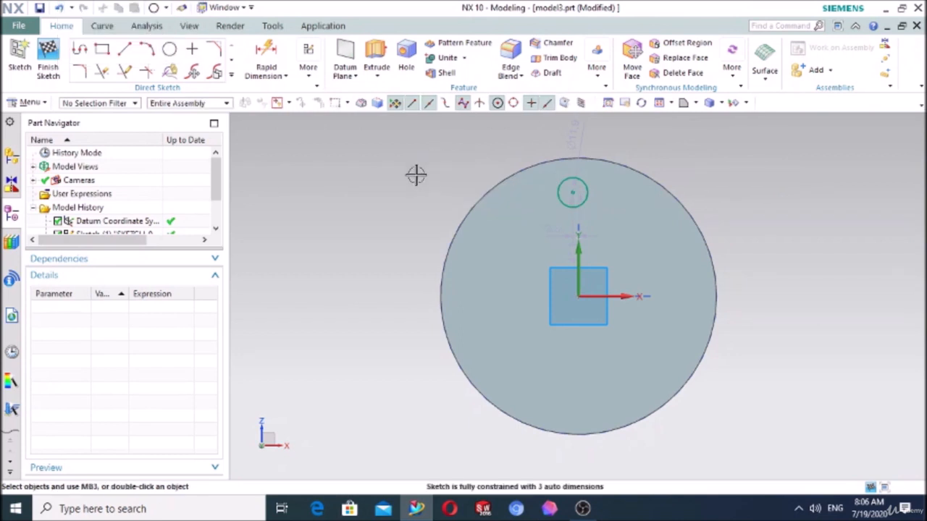
# - Extrude the small circle 56 mm back through the disc with Boolean Subtract to cut a hole
pyautogui.moveTo(333, 263); pyautogui.dragTo(366, 275, button='middle')
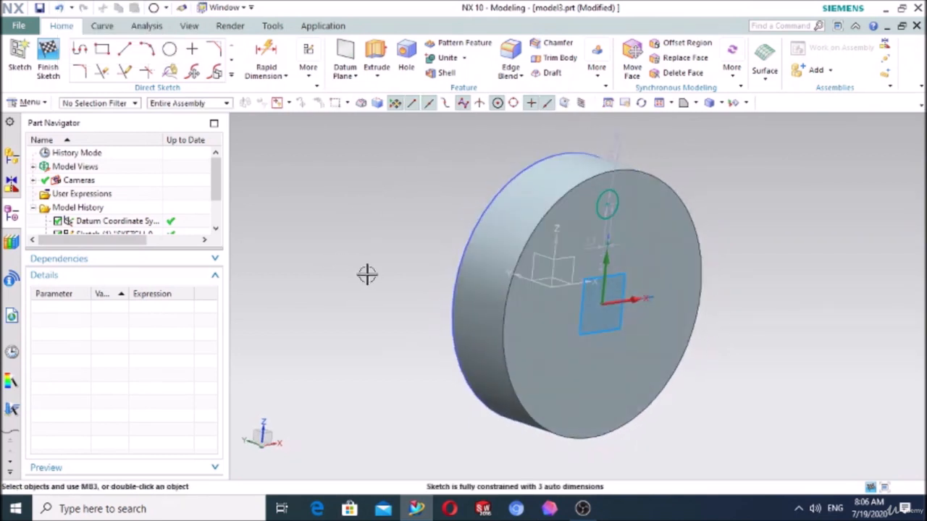
pyautogui.click(375, 63)
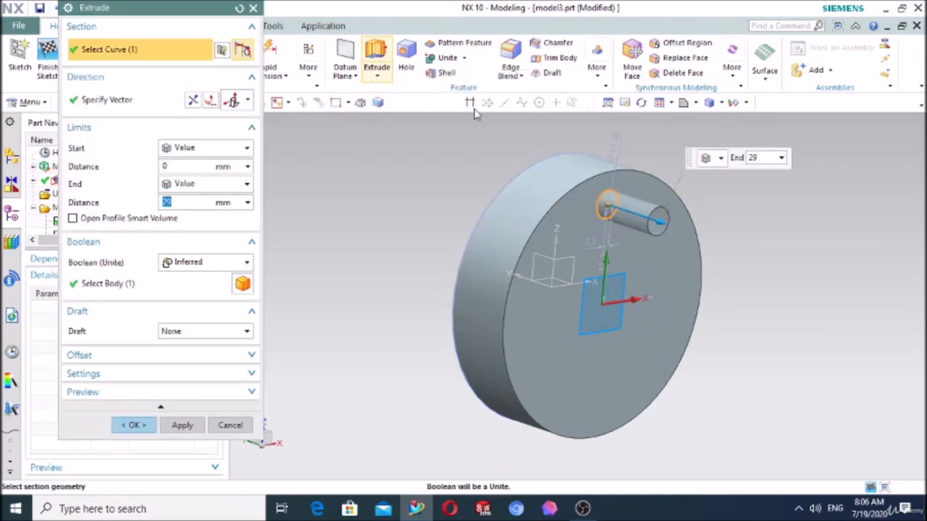
pyautogui.moveTo(624, 217); pyautogui.dragTo(507, 166)
pyautogui.click(202, 263)
pyautogui.click(189, 305)
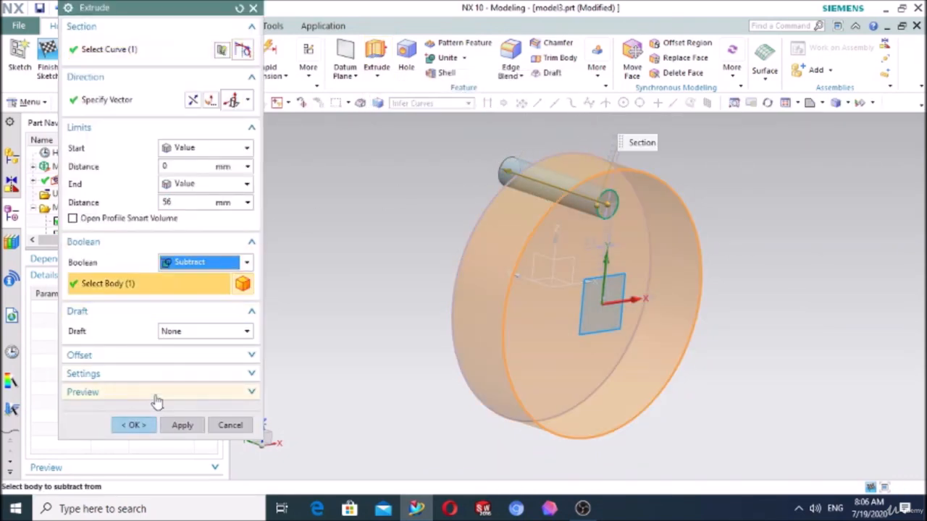
pyautogui.click(135, 425)
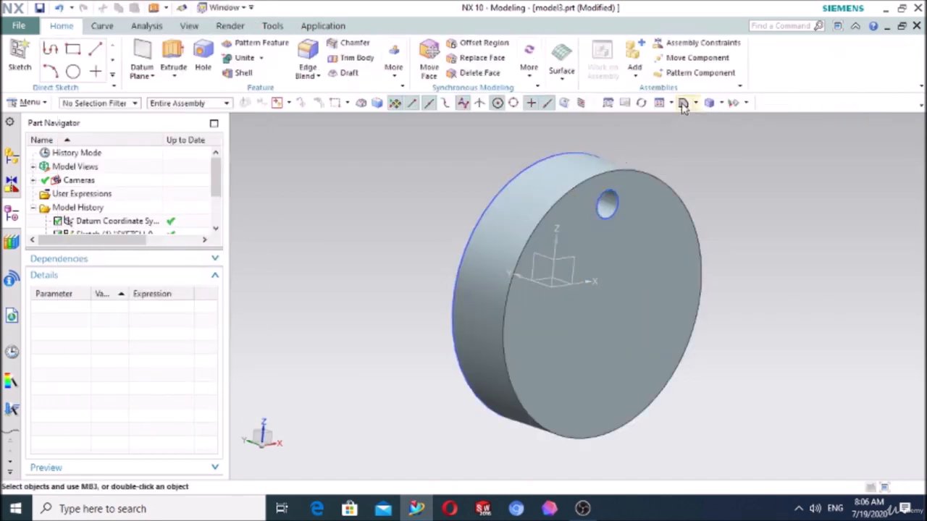
# - Start a Pattern Feature on the hole's extrude and set its layout to Circular
pyautogui.click(683, 104)
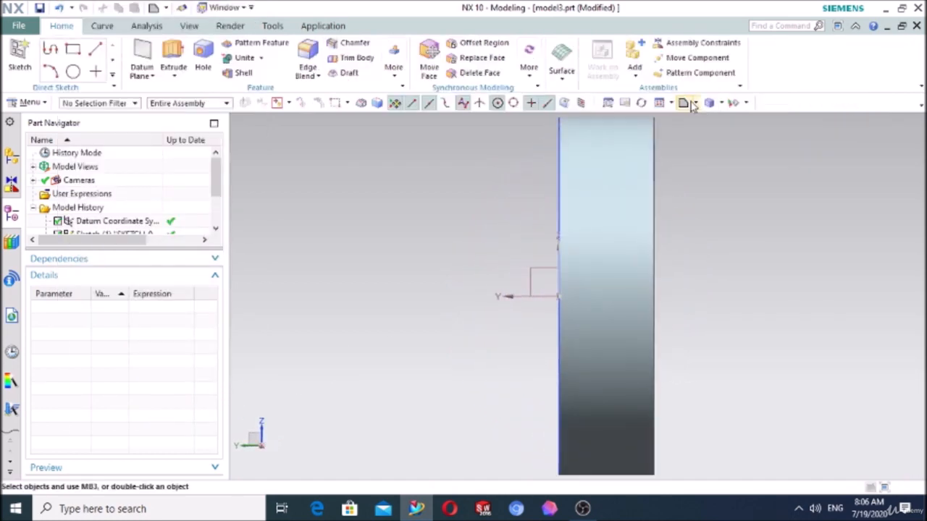
pyautogui.click(694, 105)
pyautogui.click(686, 122)
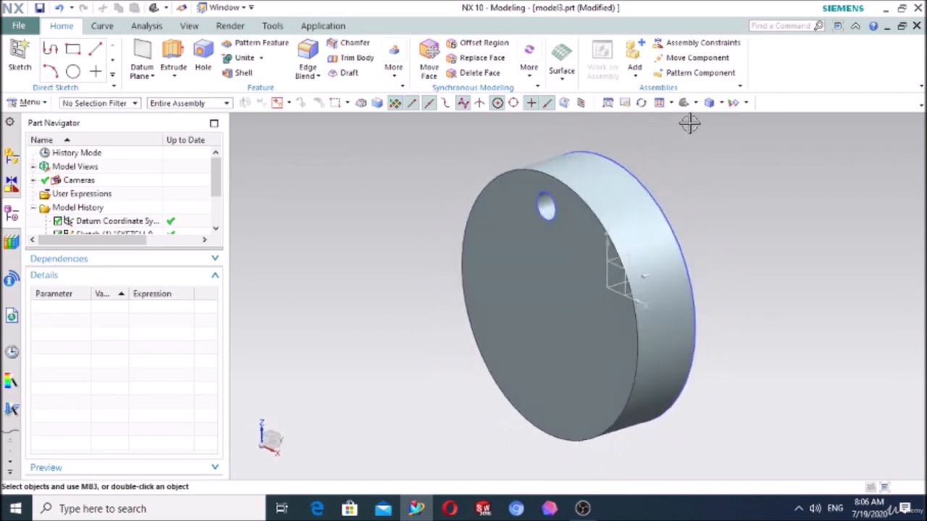
pyautogui.moveTo(469, 271); pyautogui.dragTo(512, 250, button='middle')
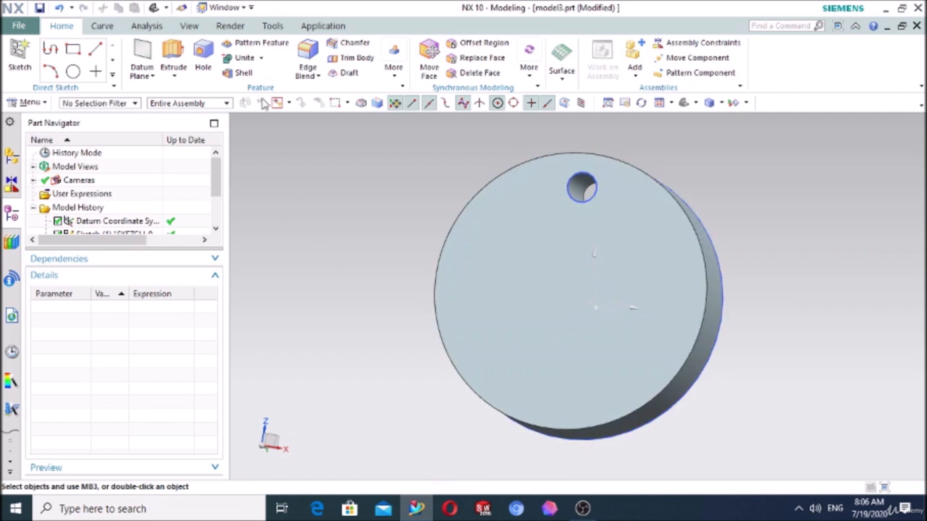
pyautogui.click(241, 45)
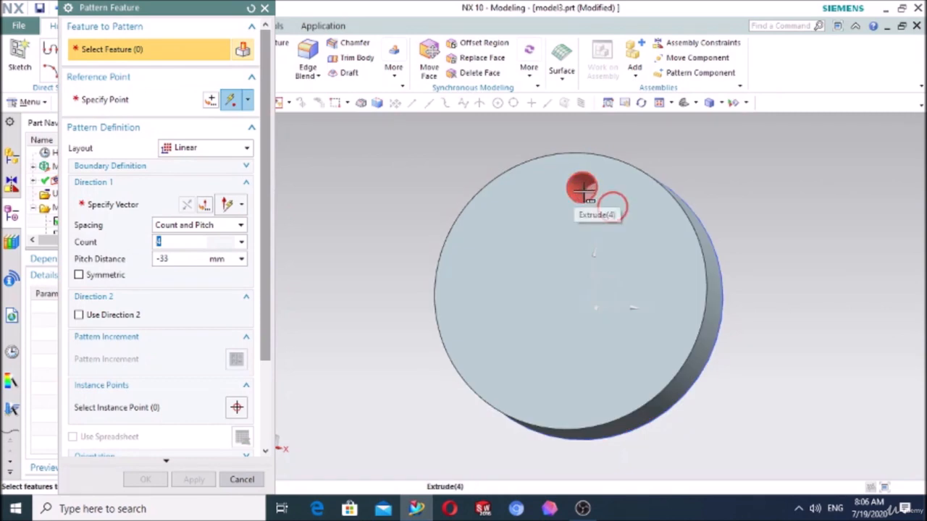
pyautogui.moveTo(190, 9); pyautogui.dragTo(310, 13)
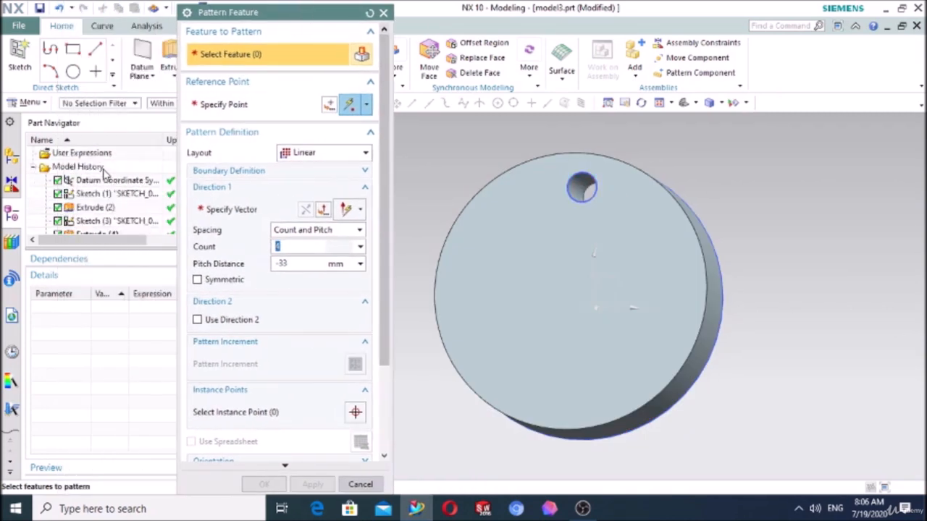
pyautogui.scroll(-1, 94, 217)
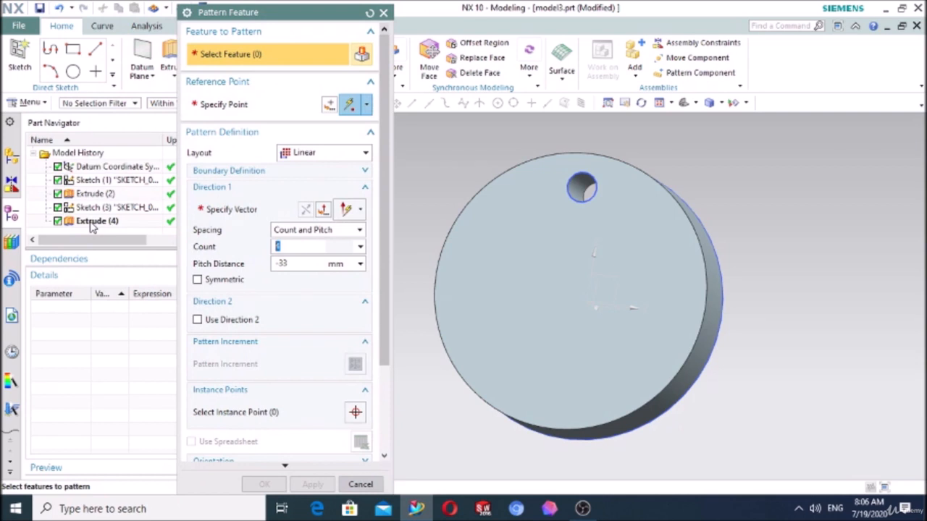
pyautogui.click(92, 224)
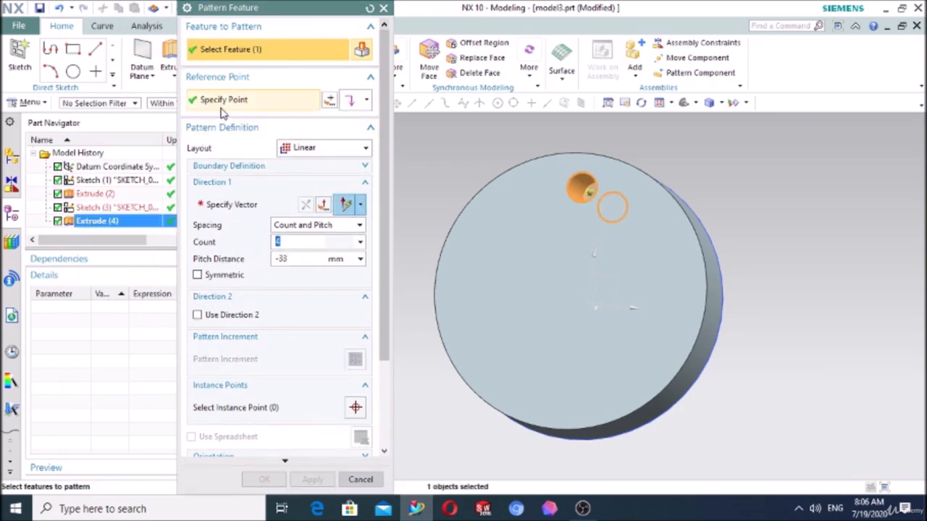
pyautogui.click(316, 149)
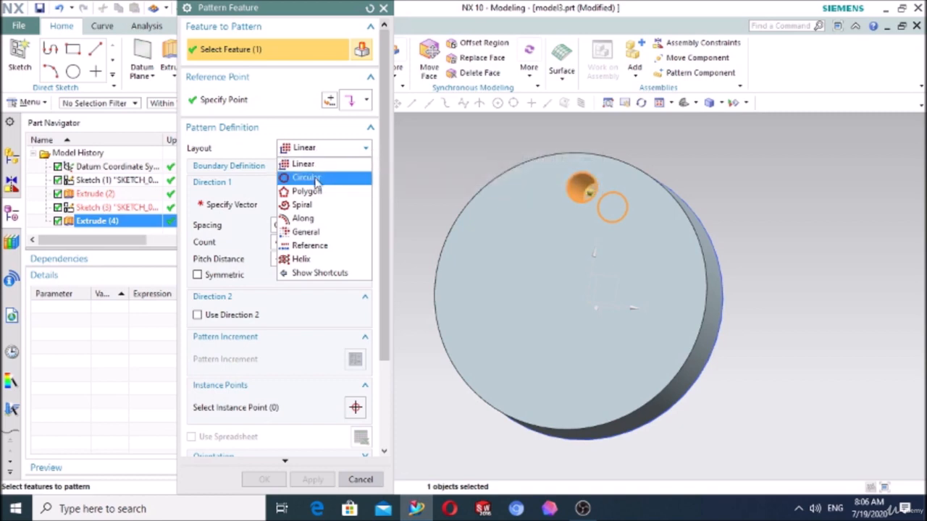
pyautogui.click(314, 178)
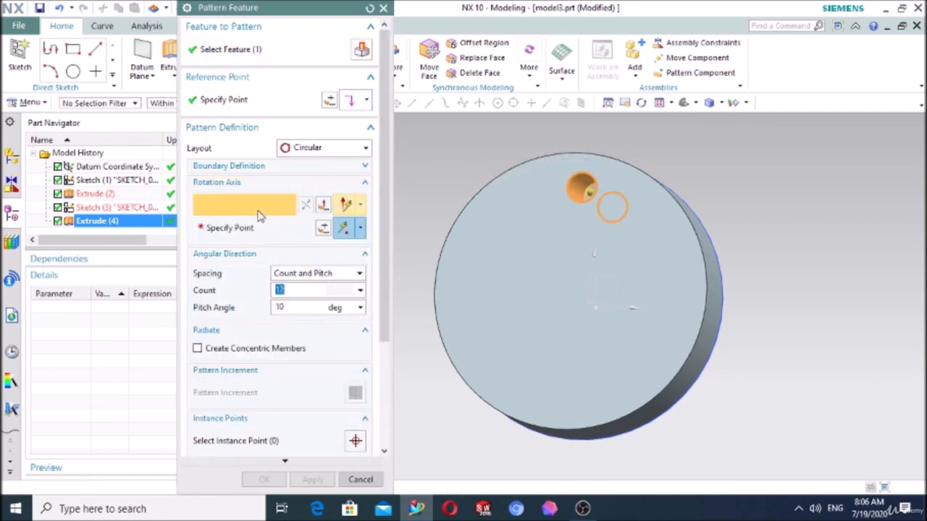
# - Define the circular pattern's rotation axis along the Y-axis, passing through the origin at X 0, Y 0, Z 0
pyautogui.moveTo(431, 386); pyautogui.dragTo(399, 393, button='middle')
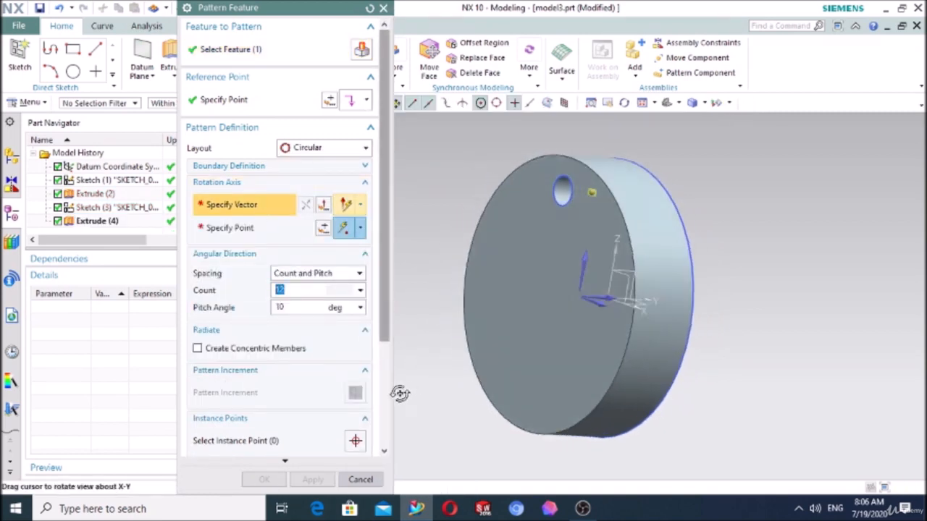
pyautogui.click(601, 293)
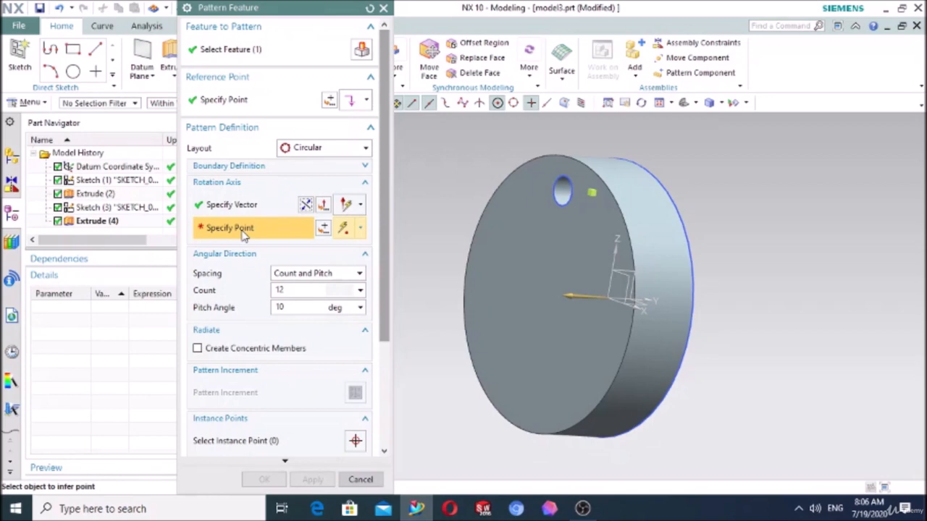
pyautogui.click(323, 227)
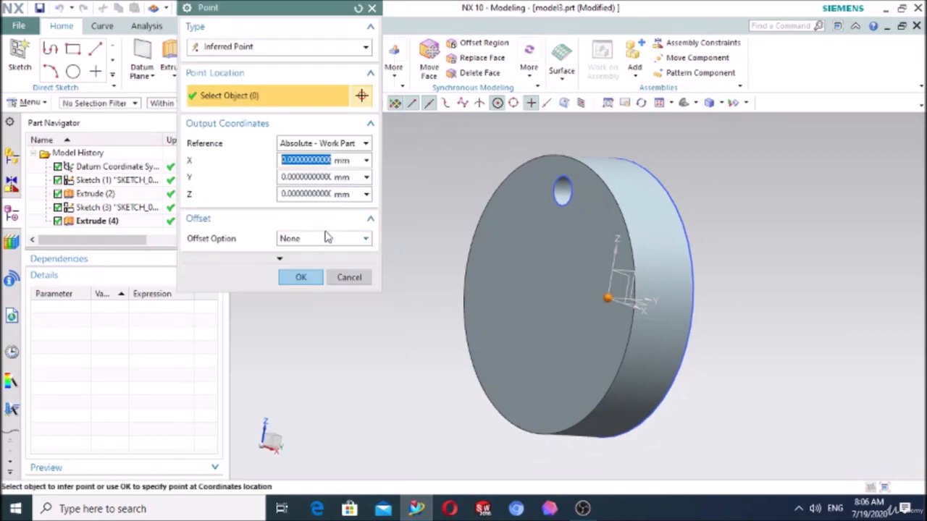
pyautogui.click(301, 278)
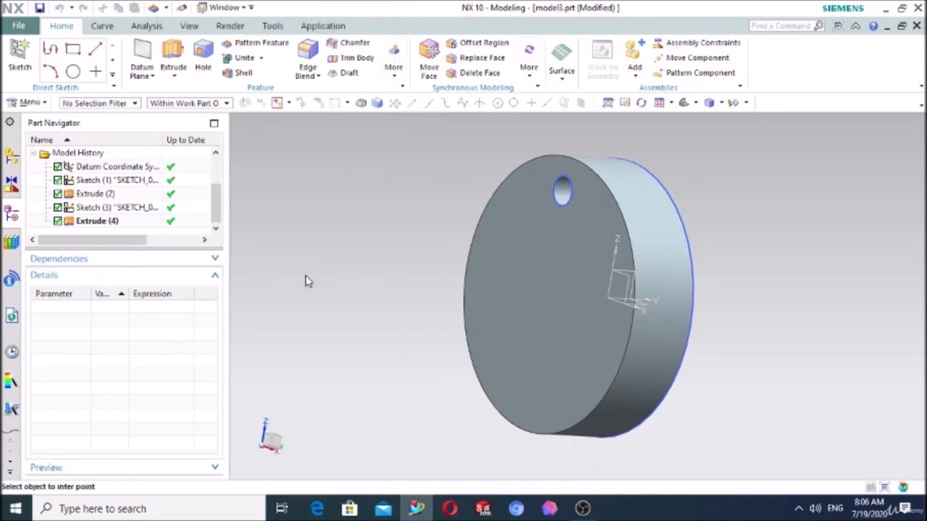
pyautogui.moveTo(447, 207); pyautogui.dragTo(484, 208, button='middle')
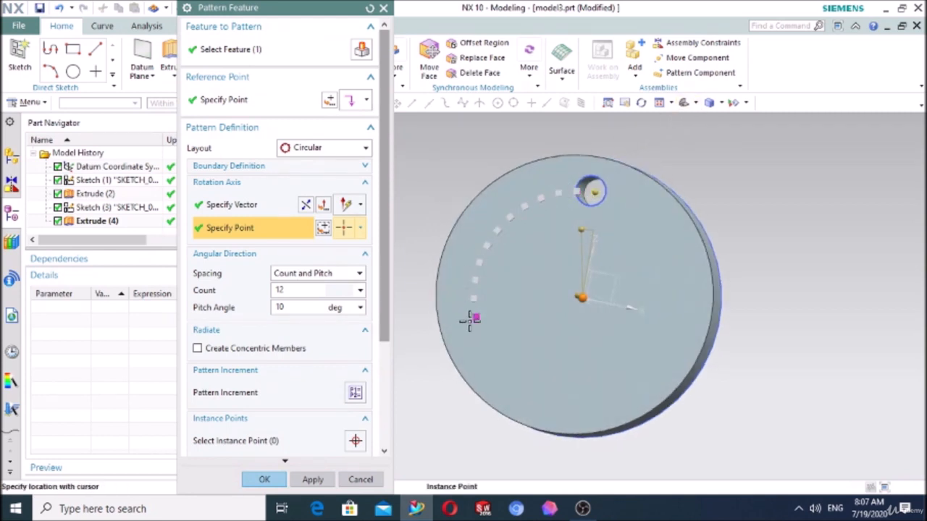
# - Set the angular spacing to Count and Span with a span angle of 360 degrees
pyautogui.click(292, 274)
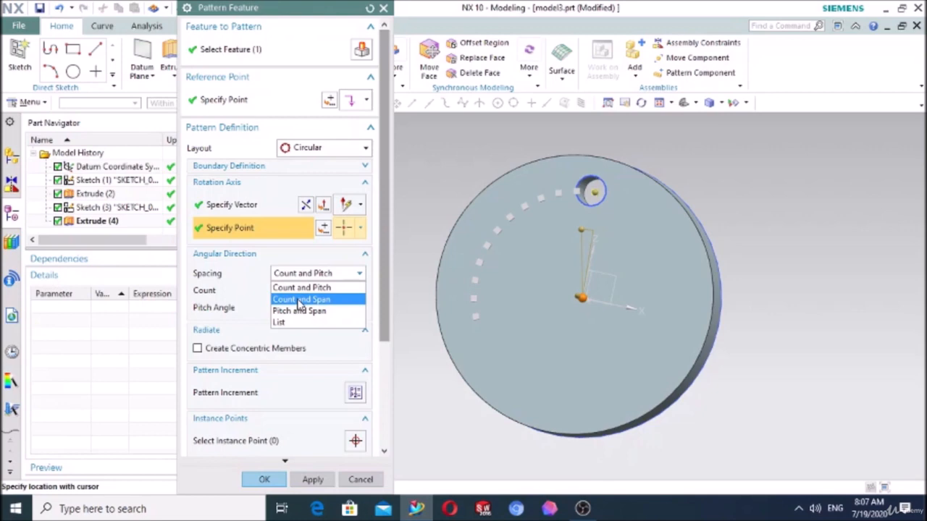
pyautogui.click(300, 300)
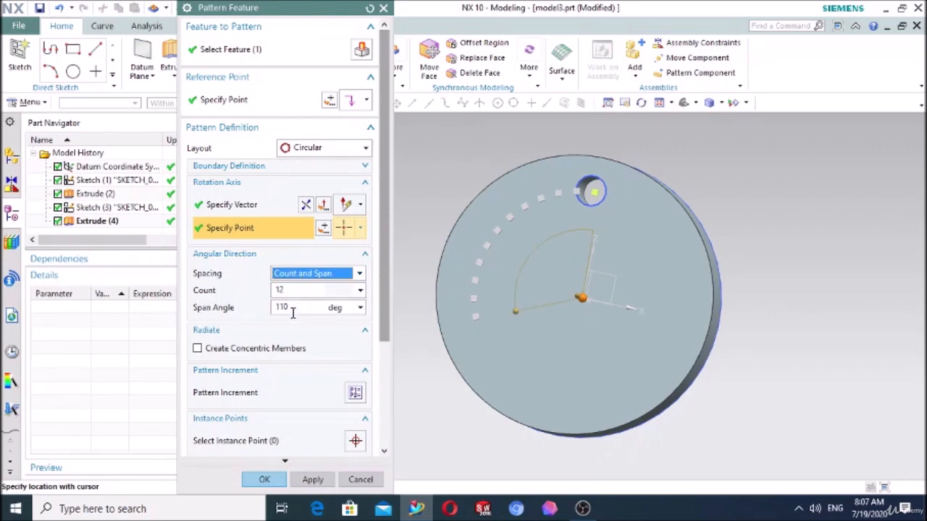
pyautogui.click(296, 307)
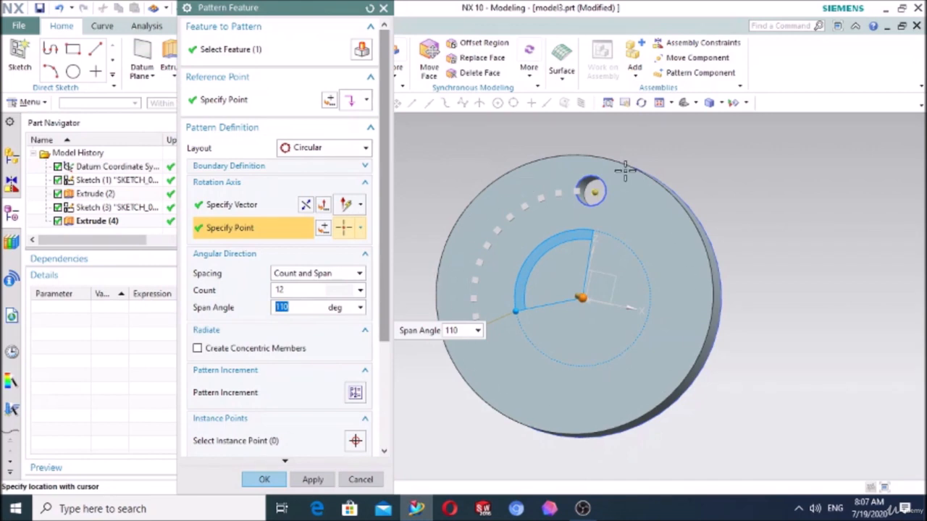
pyautogui.write('360')
pyautogui.press('Return')
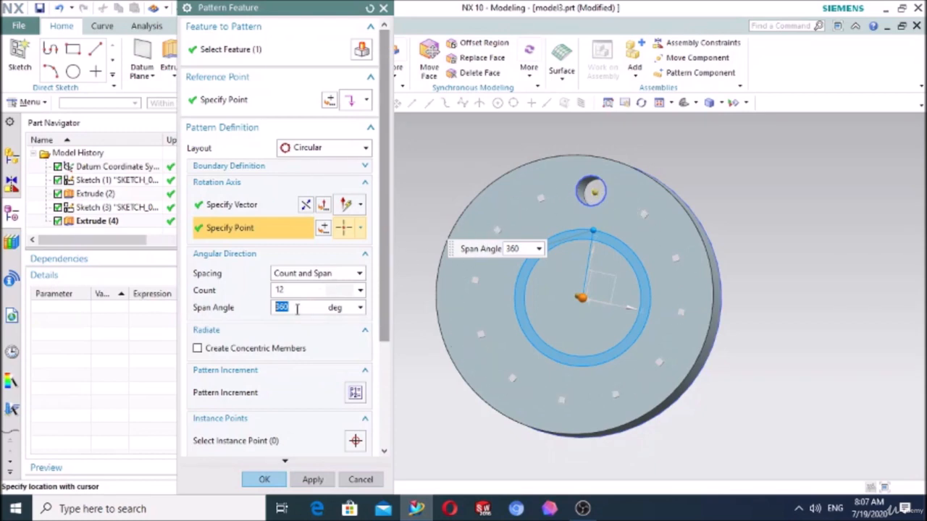
# - Try a span angle of 180 degrees, and return it to 360 degrees
pyautogui.moveTo(296, 309); pyautogui.dragTo(259, 312)
pyautogui.write('180')
pyautogui.press('Return')
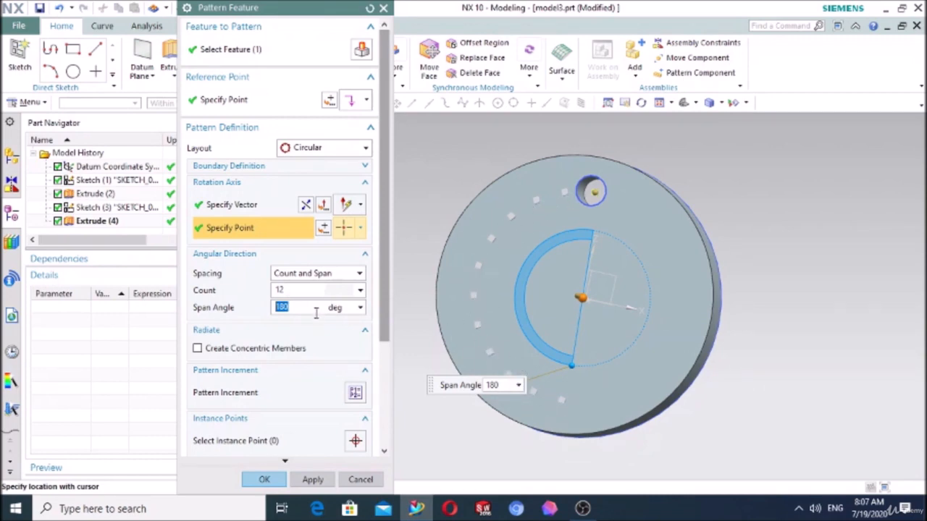
pyautogui.write('360')
pyautogui.press('Return')
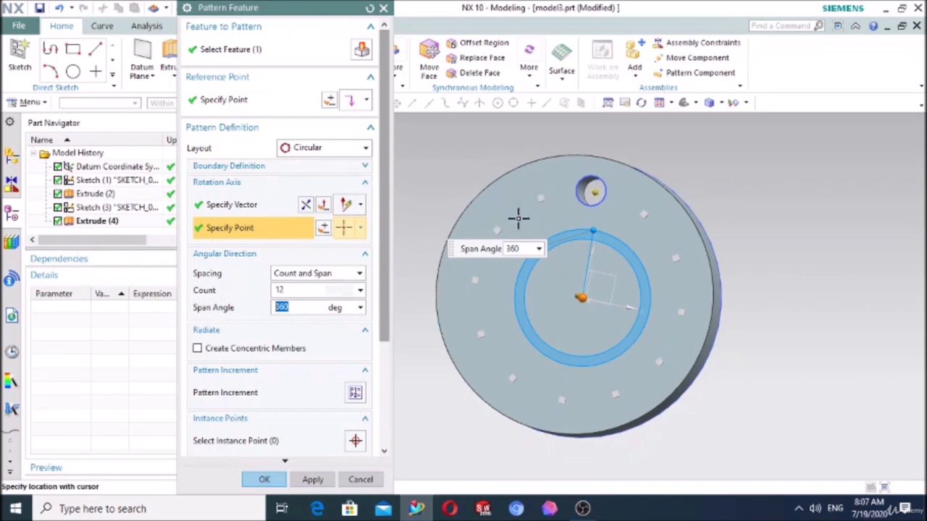
# - Switch the angular spacing to Count and Pitch and check the resulting pitch angle
pyautogui.click(299, 276)
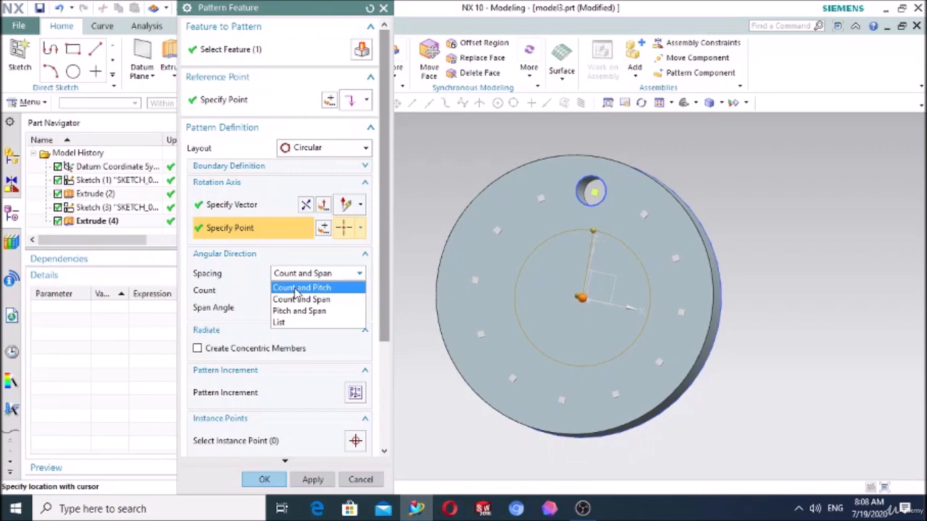
pyautogui.click(297, 291)
pyautogui.moveTo(291, 306); pyautogui.dragTo(270, 313)
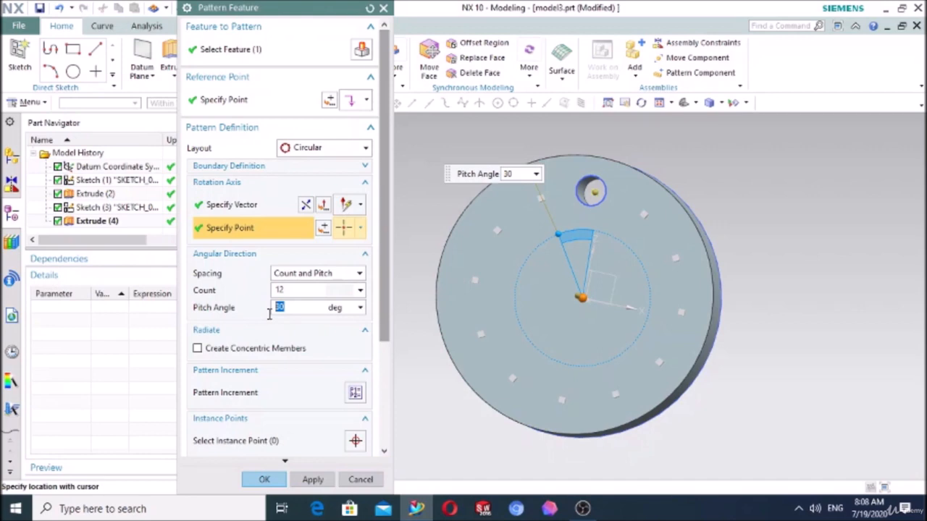
# - Return the angular spacing to Count and Span and create the circular pattern of the hole
pyautogui.click(299, 279)
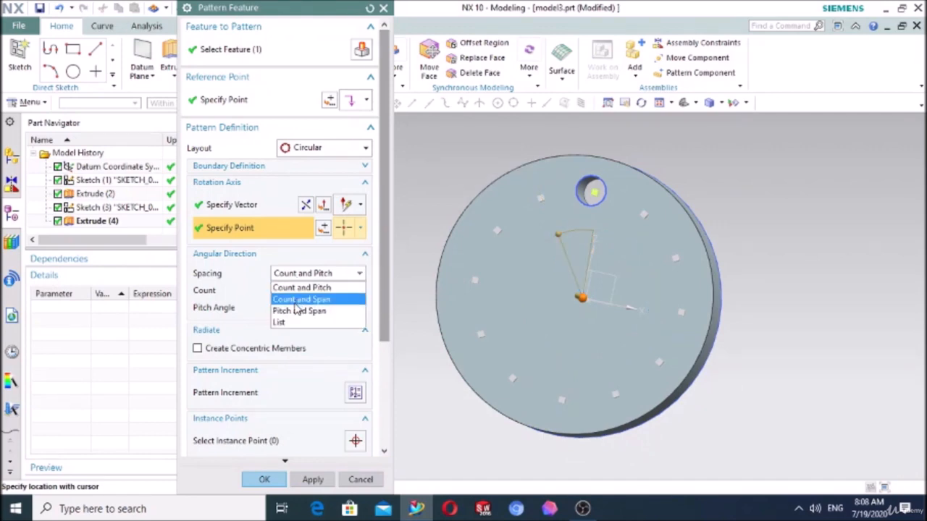
pyautogui.click(295, 302)
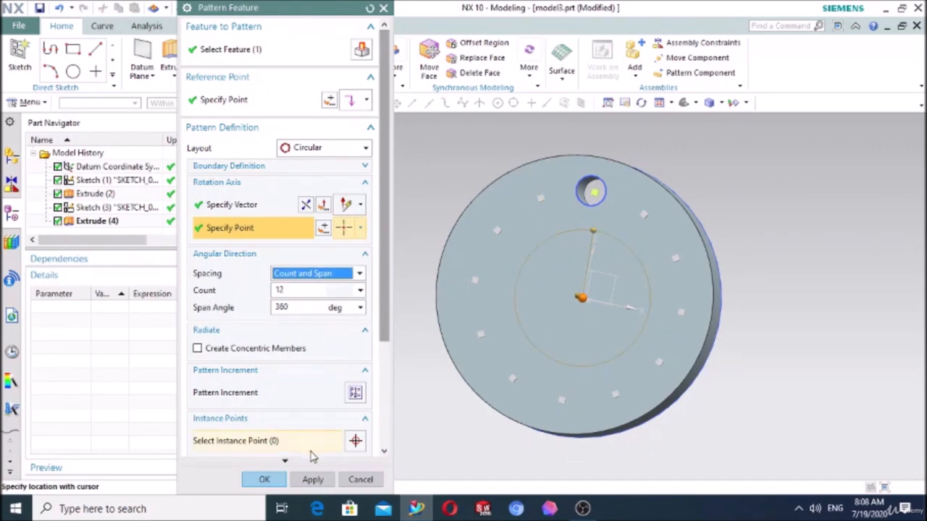
pyautogui.click(257, 480)
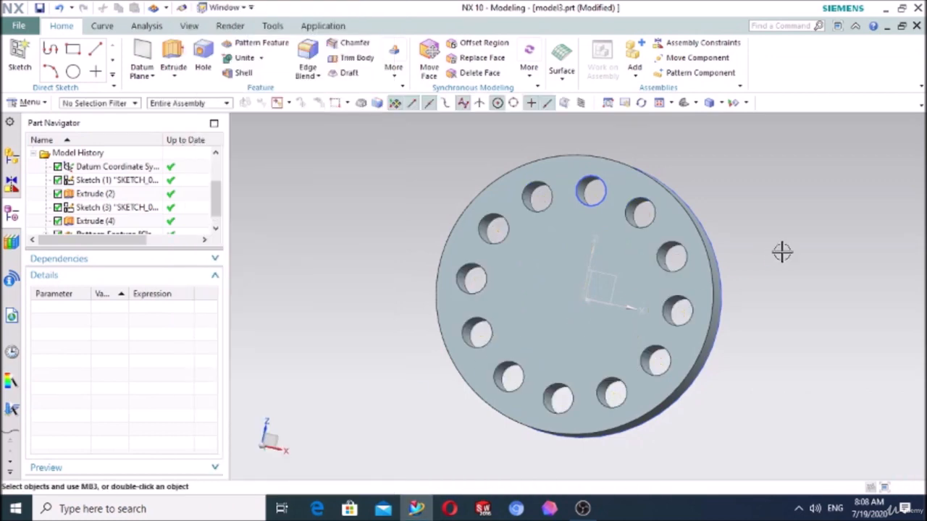
pyautogui.moveTo(782, 252); pyautogui.dragTo(785, 224, button='middle')
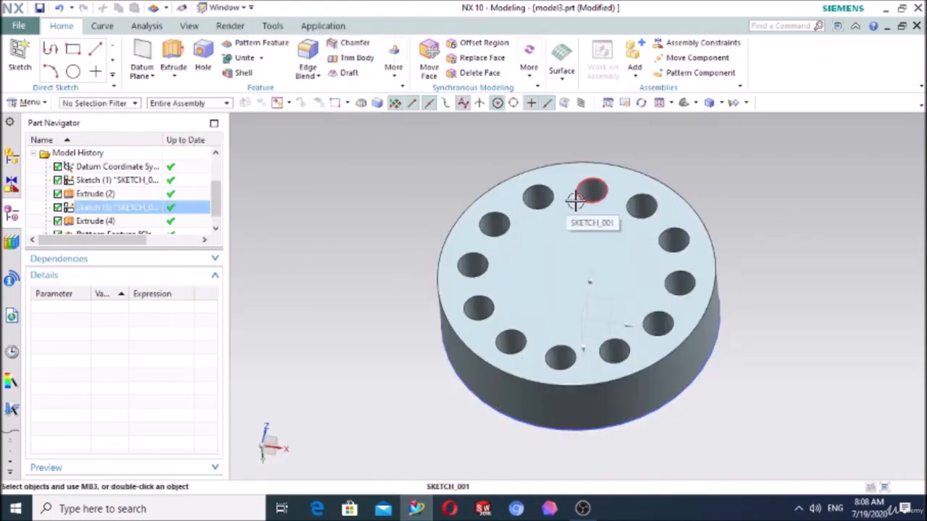
# - Edit the circular pattern to create concentric members with a pitch distance of -14 mm, directed towards the disc's centre
pyautogui.scroll(-1, 81, 186)
pyautogui.doubleClick(92, 220)
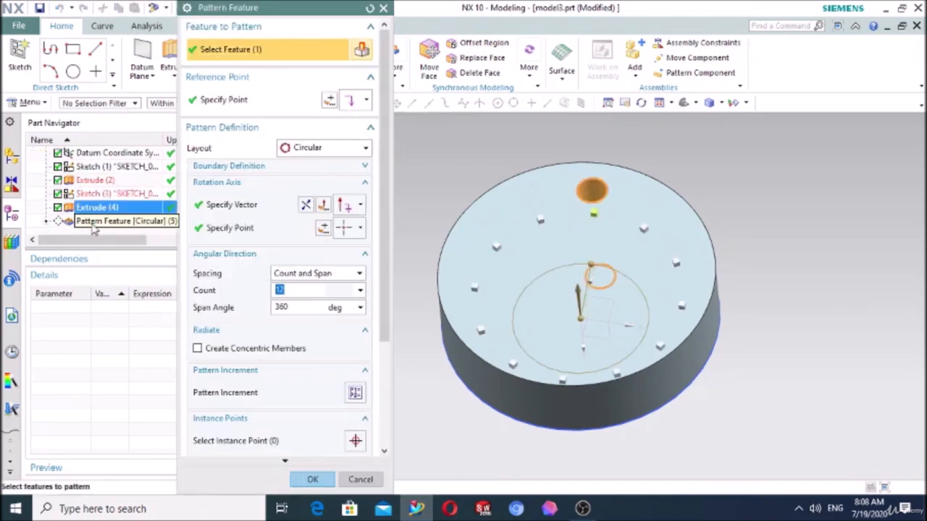
pyautogui.click(200, 349)
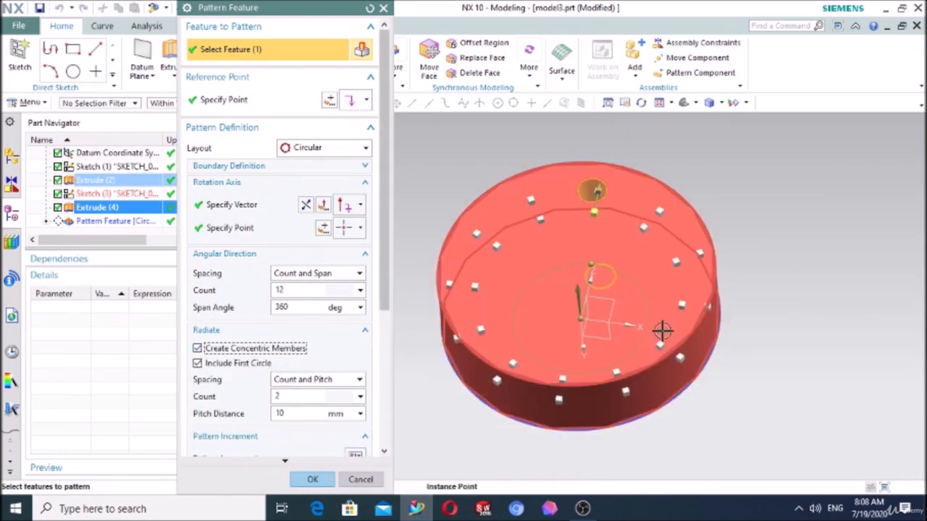
pyautogui.moveTo(596, 191)
pyautogui.mouseDown()
pyautogui.moveTo(583, 247)
pyautogui.moveTo(602, 186)
pyautogui.moveTo(609, 192)
pyautogui.mouseUp()
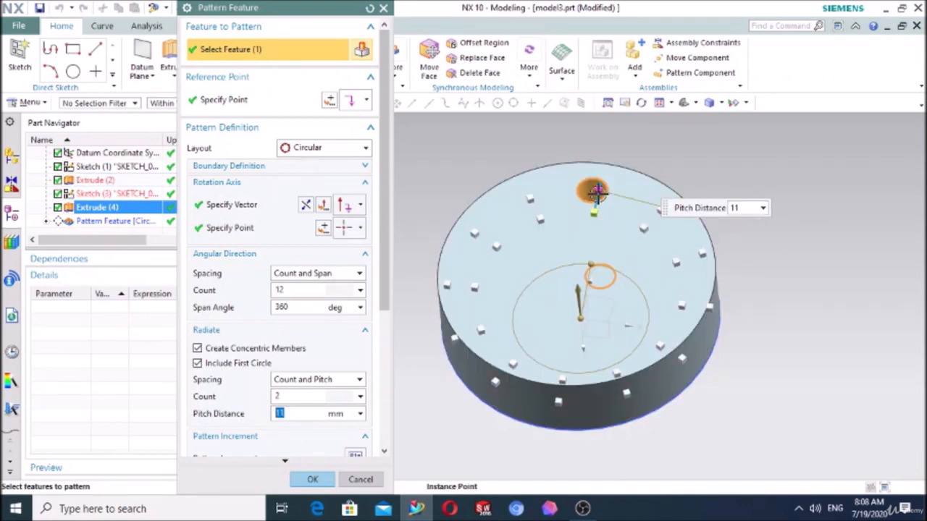
pyautogui.moveTo(601, 185); pyautogui.dragTo(591, 244)
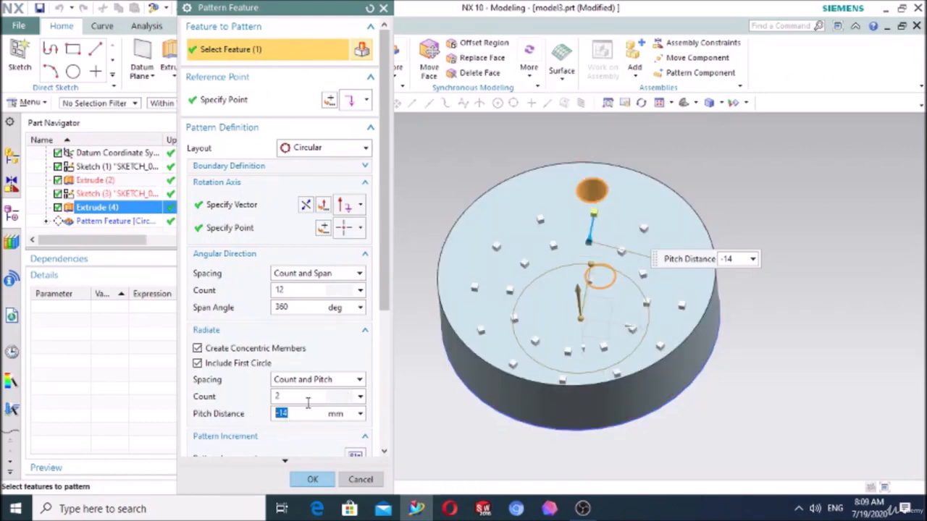
# - Try a count of 3 for the concentric members
pyautogui.click(277, 397)
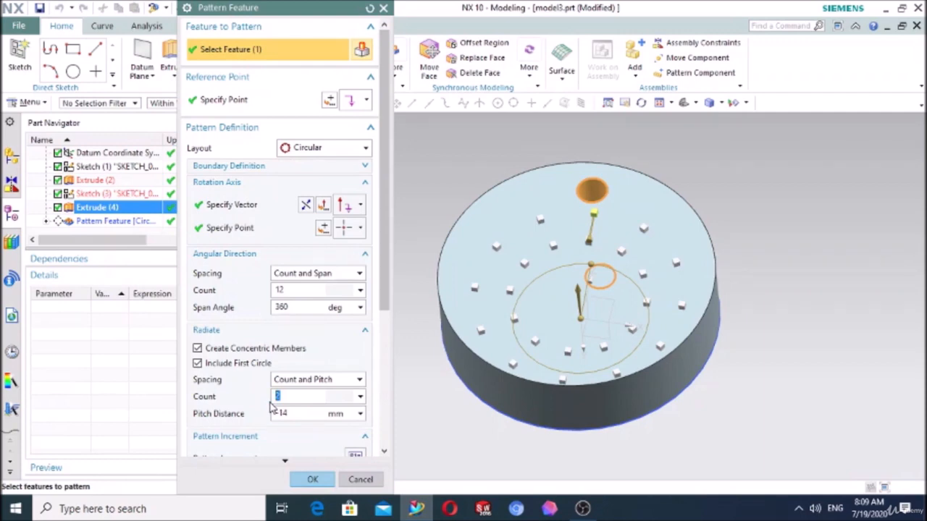
pyautogui.write('3')
pyautogui.click(297, 413)
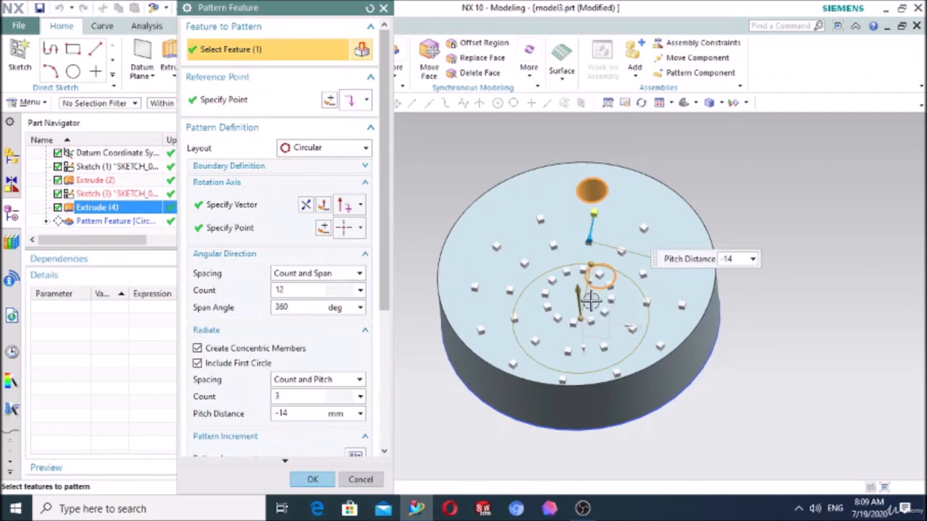
# - Set the concentric member count to 2 and update the circular pattern
pyautogui.click(284, 397)
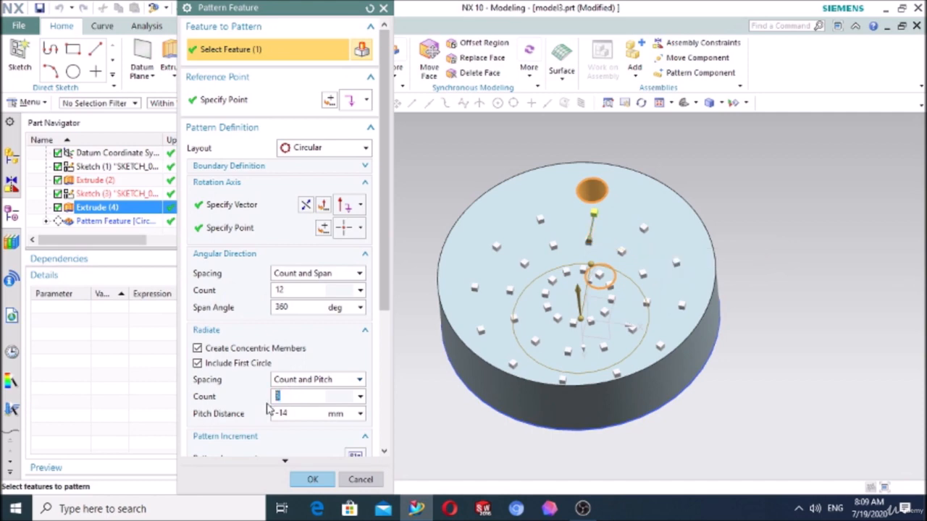
pyautogui.click(309, 412)
pyautogui.click(308, 480)
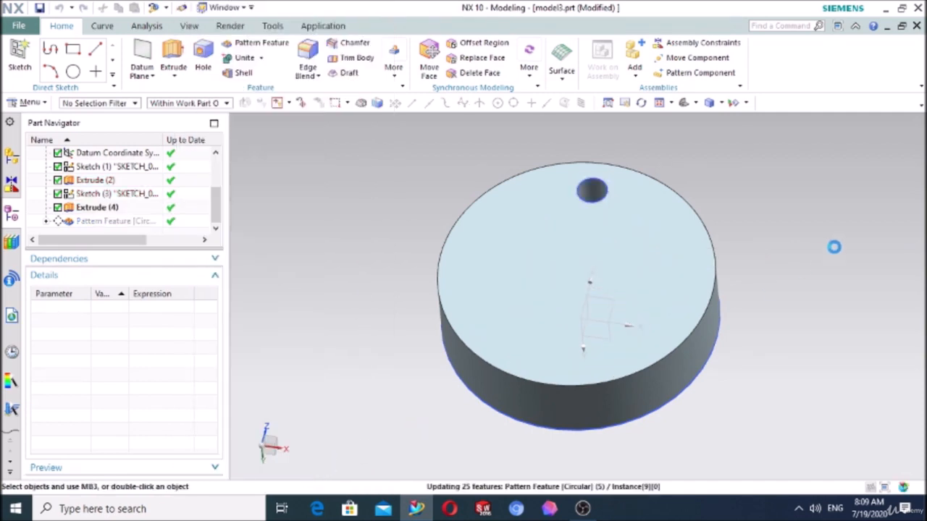
pyautogui.moveTo(812, 250); pyautogui.dragTo(814, 273, button='middle')
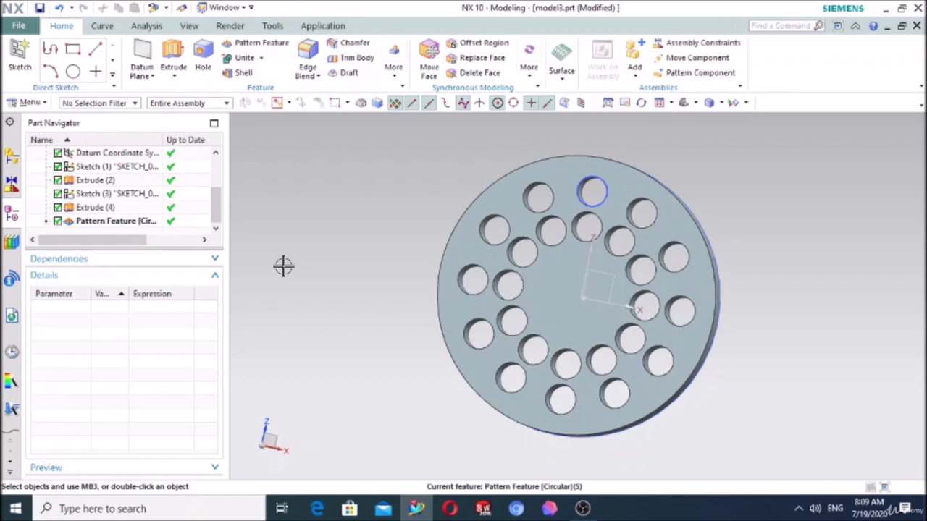
# - Edit the circular pattern again, turn off Create Concentric Members, and change the layout to Polygon
pyautogui.doubleClick(138, 223)
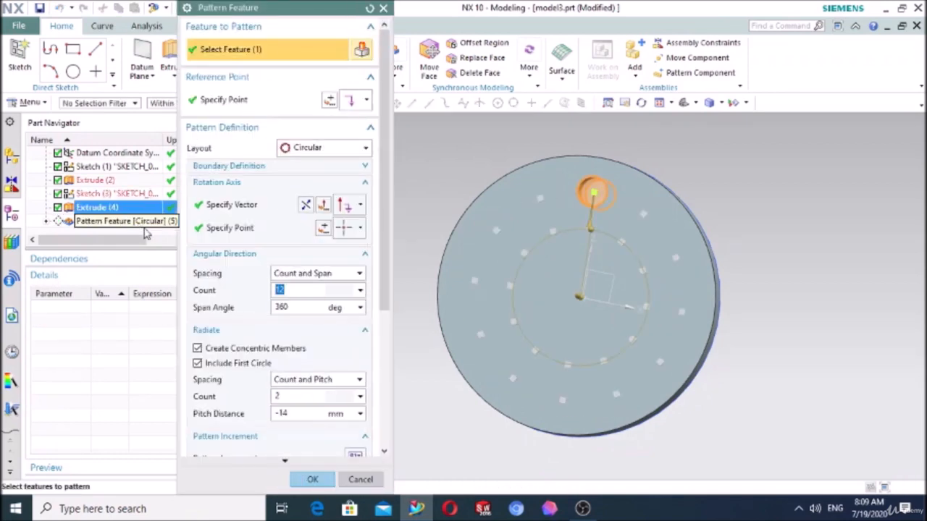
pyautogui.click(198, 349)
pyautogui.scroll(-3, 204, 354)
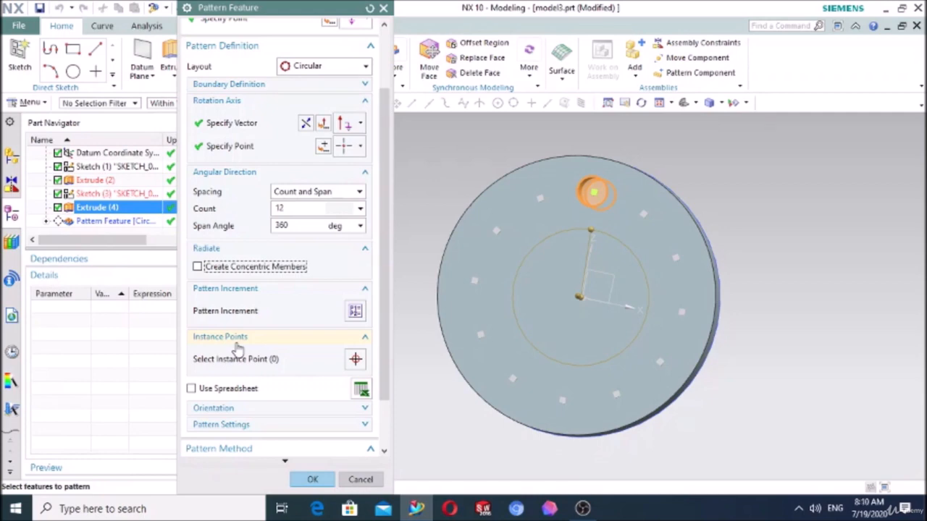
pyautogui.click(297, 67)
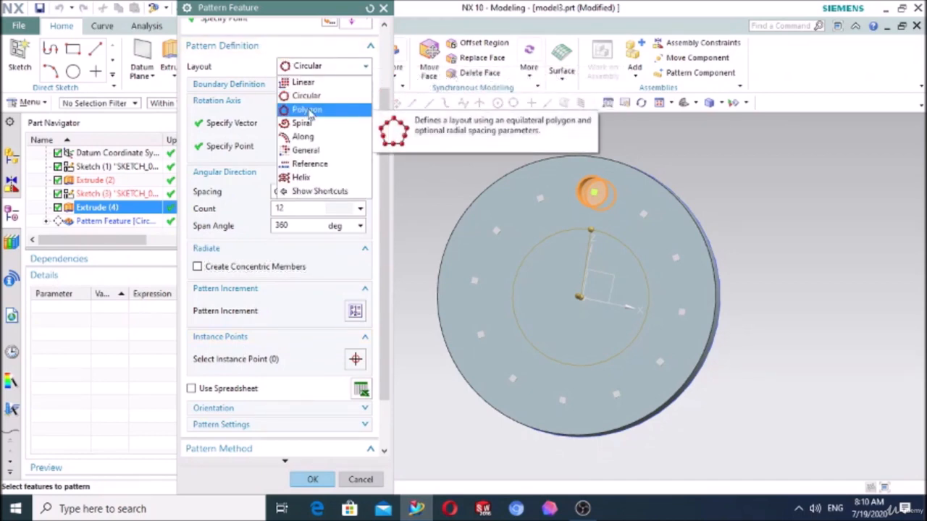
pyautogui.click(307, 110)
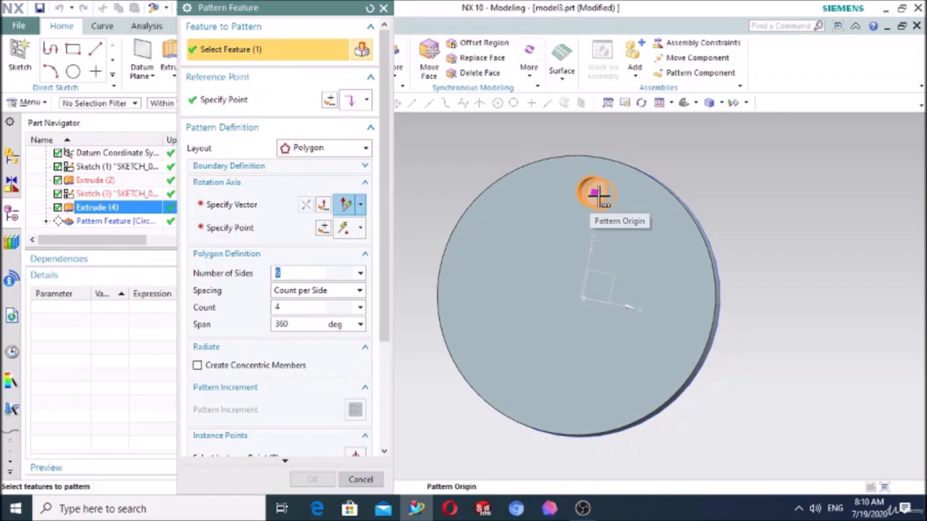
# - Define the polygon pattern's rotation axis along the Y-axis through the origin at X 0, Y 0, Z 0
pyautogui.click(226, 208)
pyautogui.moveTo(801, 334); pyautogui.dragTo(728, 344, button='middle')
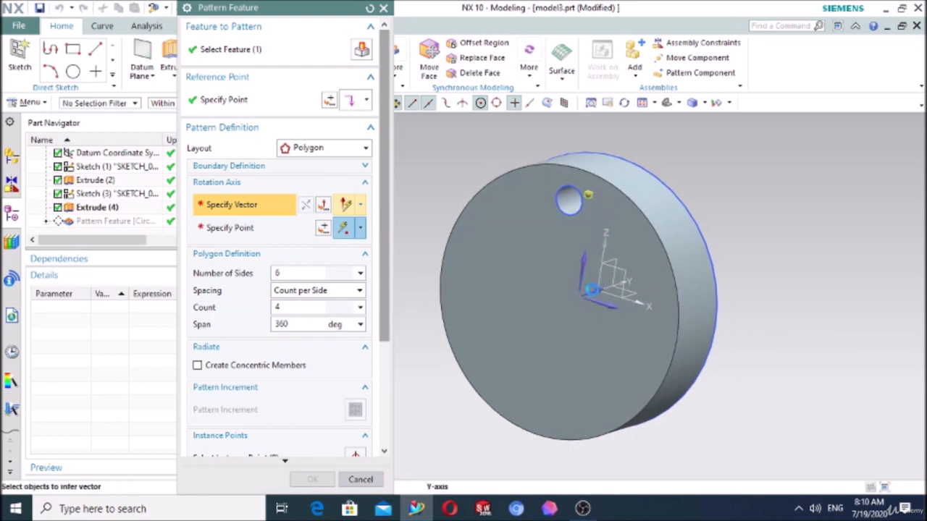
pyautogui.click(593, 289)
pyautogui.click(306, 205)
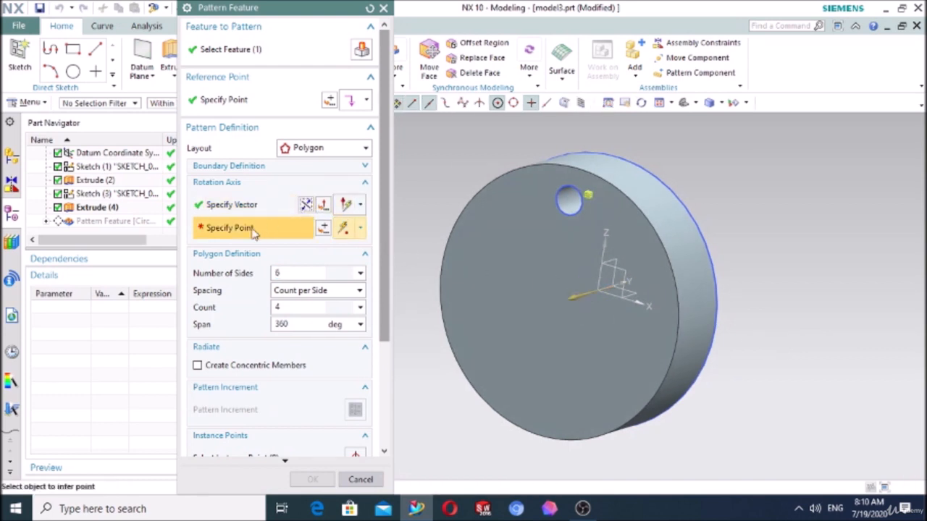
pyautogui.click(324, 229)
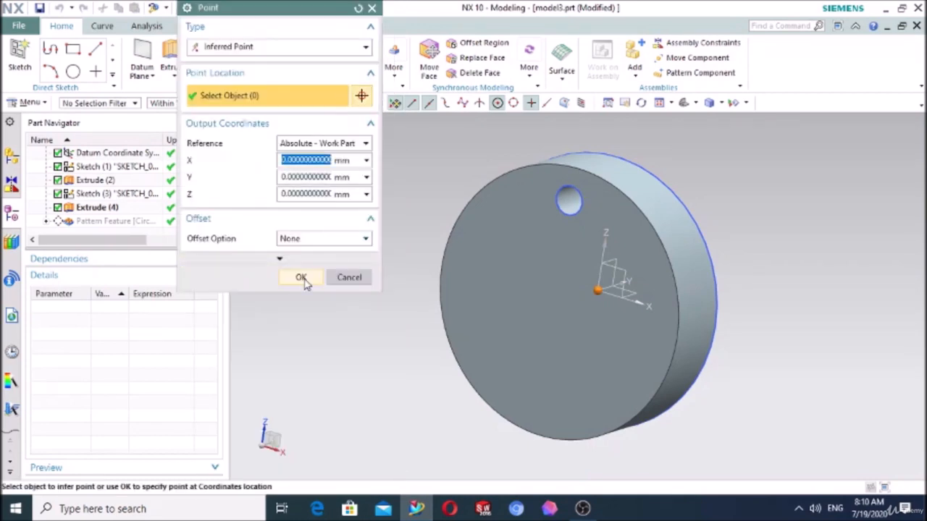
pyautogui.click(301, 278)
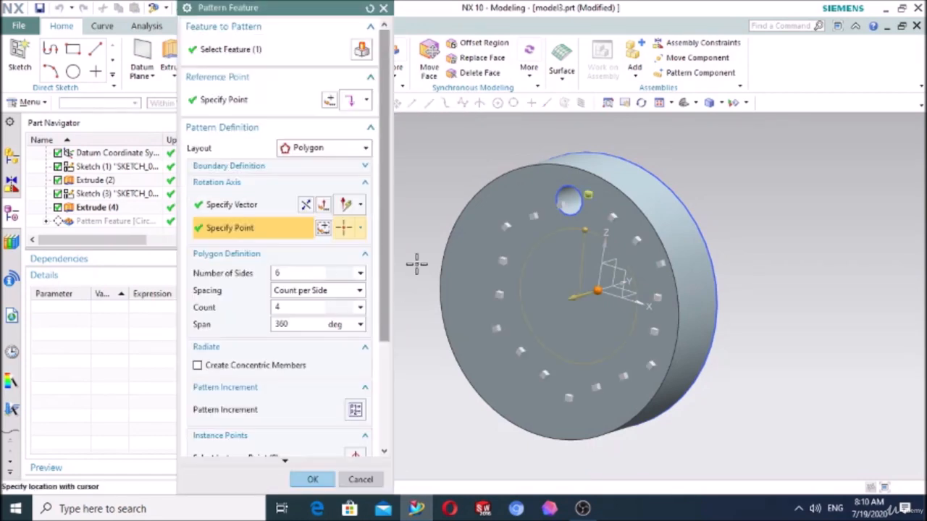
pyautogui.moveTo(674, 184); pyautogui.dragTo(716, 176, button='middle')
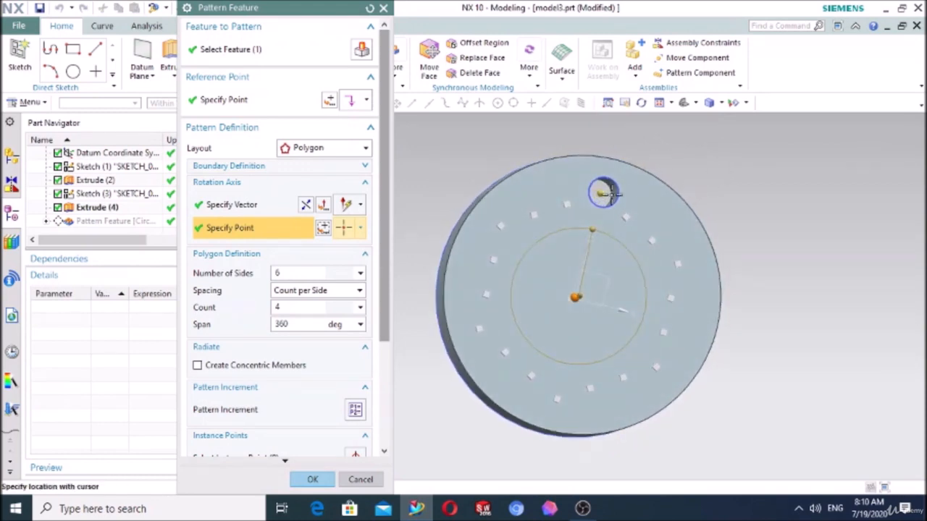
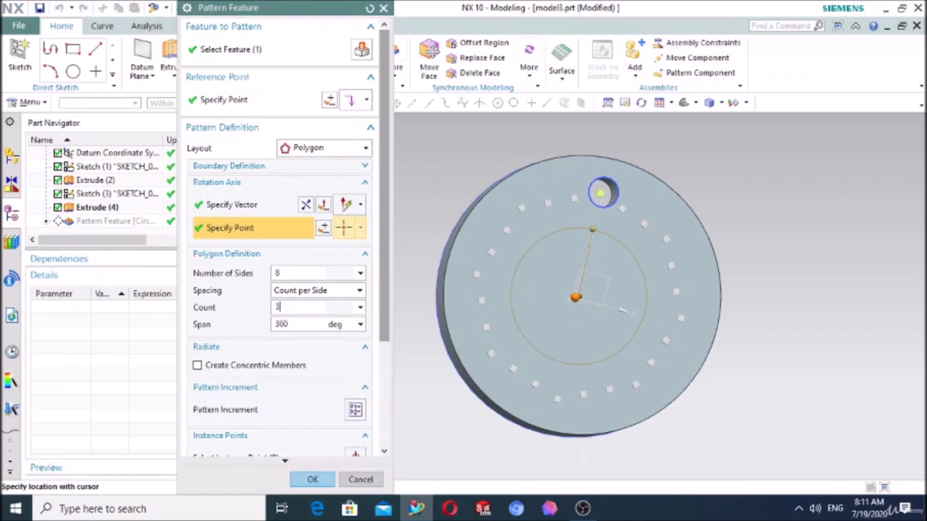
# - Create the polygon pattern with 8 sides and a count of 3 per side, and inspect it in the Front view
pyautogui.click(291, 276)
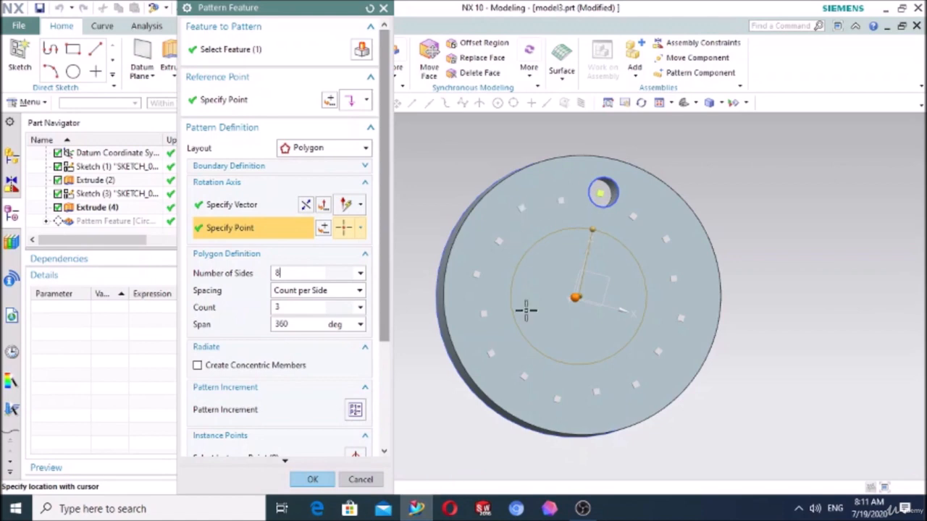
pyautogui.click(312, 479)
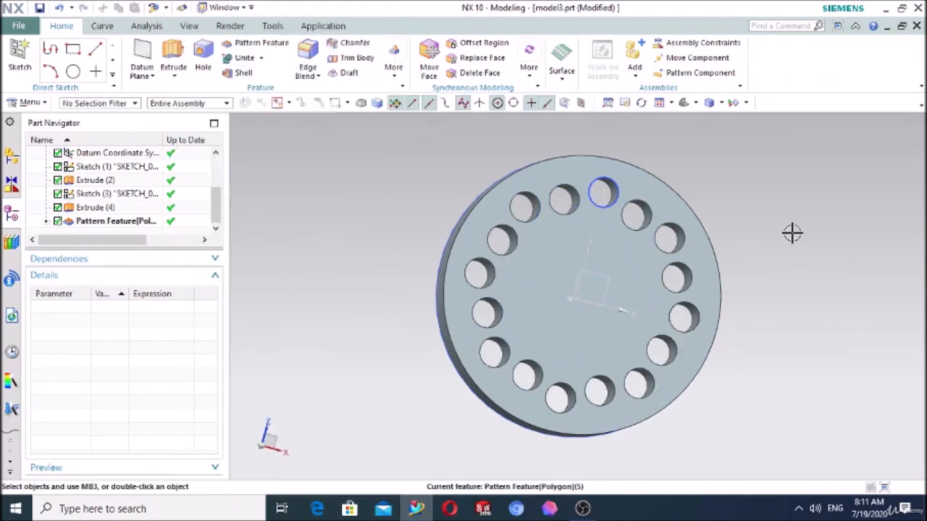
pyautogui.click(698, 104)
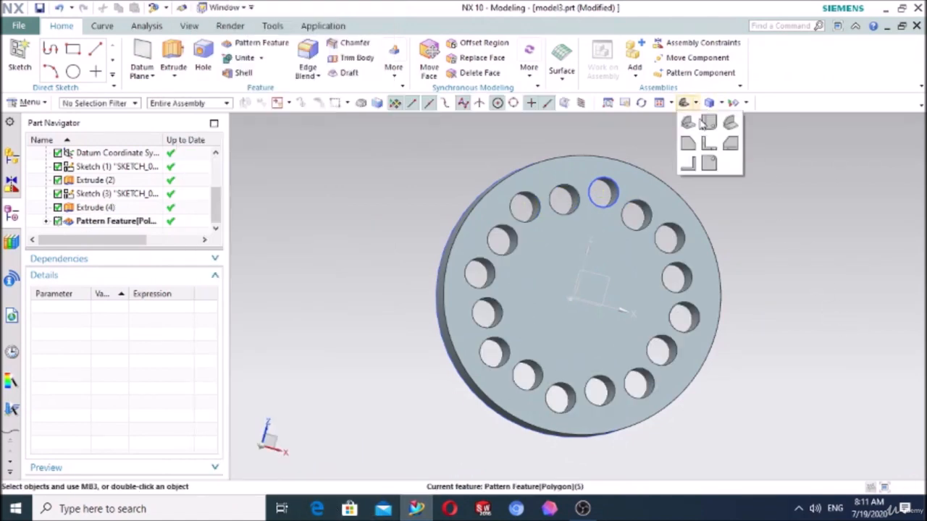
pyautogui.click(706, 132)
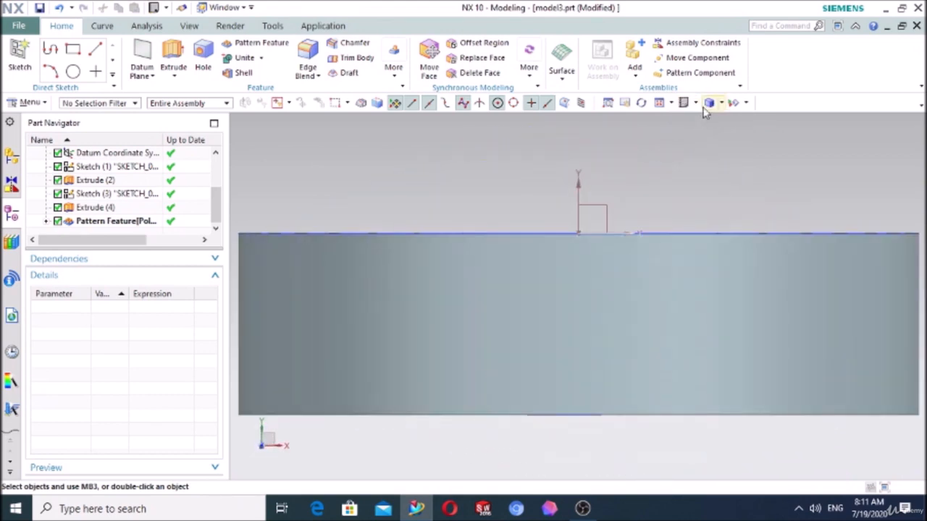
pyautogui.click(696, 104)
pyautogui.click(708, 145)
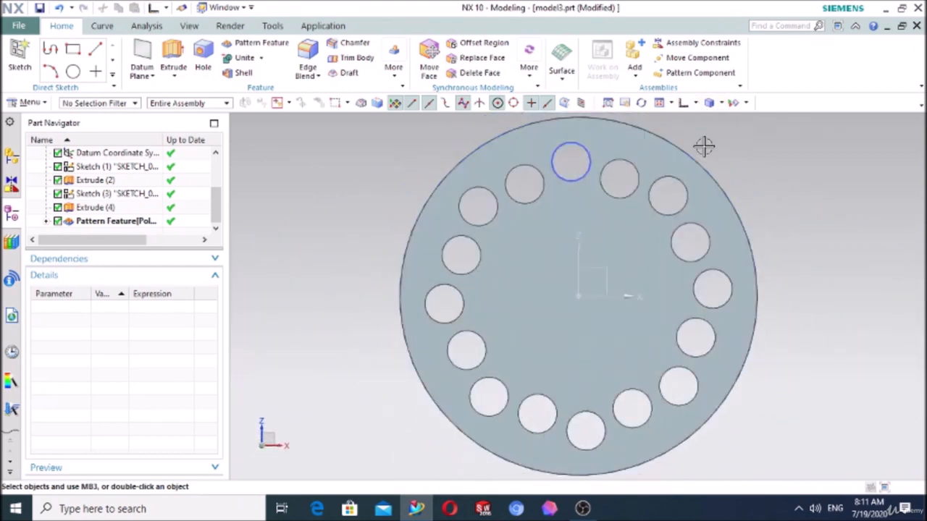
# - Edit the polygon pattern to create 2 inscribed concentric members with a pitch distance of -13 mm, and apply it
pyautogui.doubleClick(104, 221)
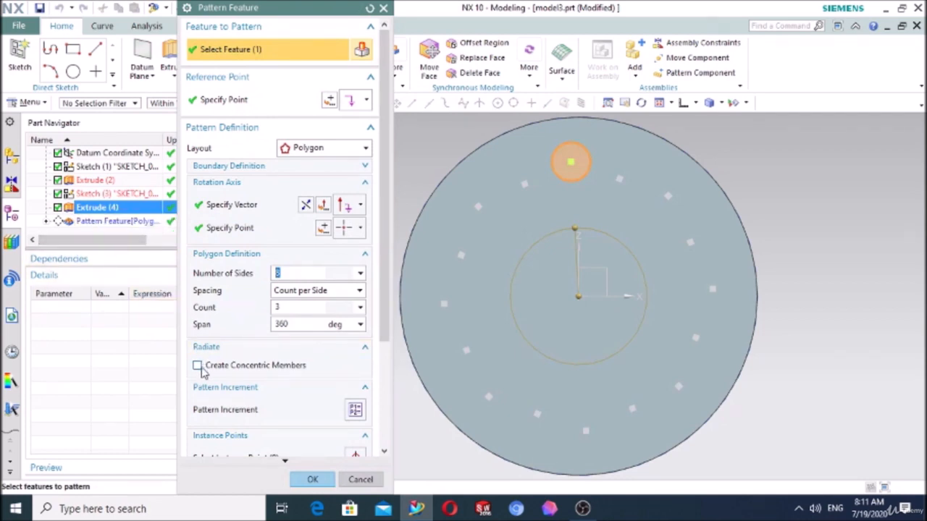
pyautogui.click(197, 366)
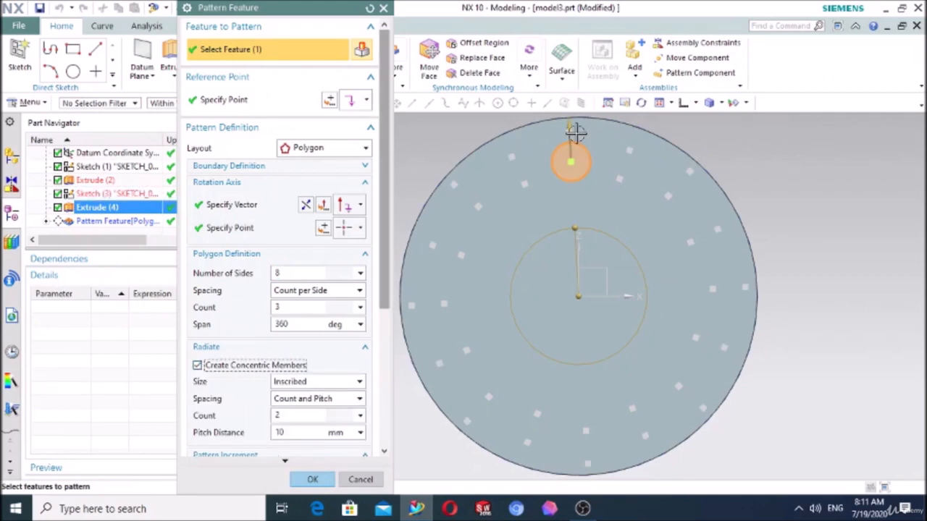
pyautogui.moveTo(570, 141); pyautogui.dragTo(561, 205)
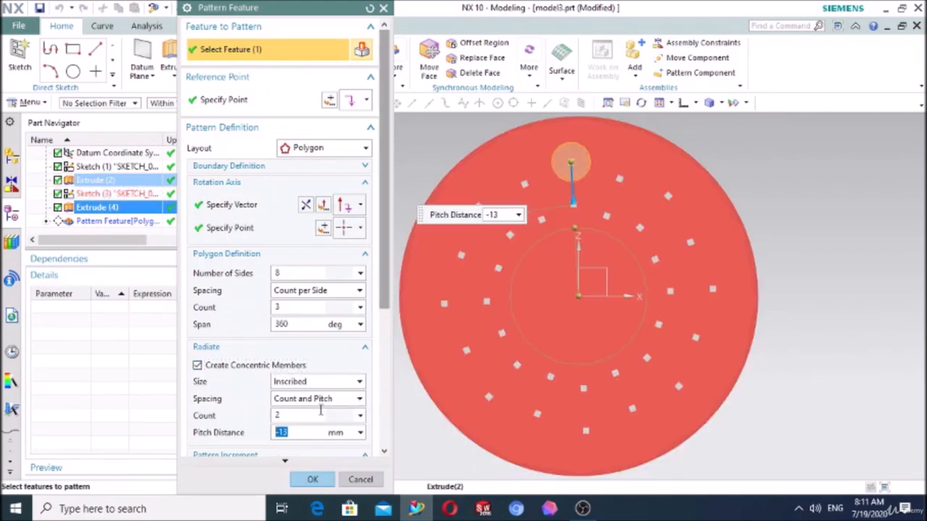
pyautogui.click(312, 480)
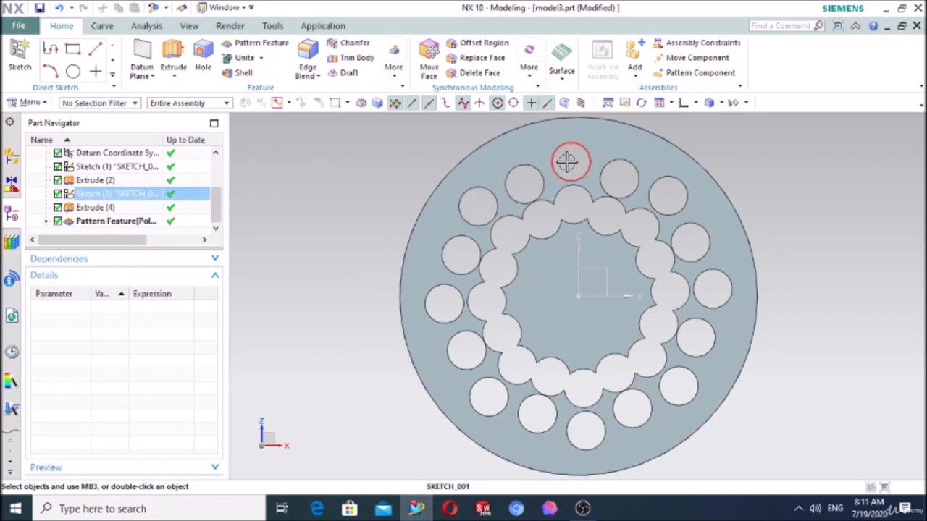
# - Edit the polygon pattern again, turn off Create Concentric Members, and review the hole extrude's Pattern Increment parameters
pyautogui.doubleClick(120, 223)
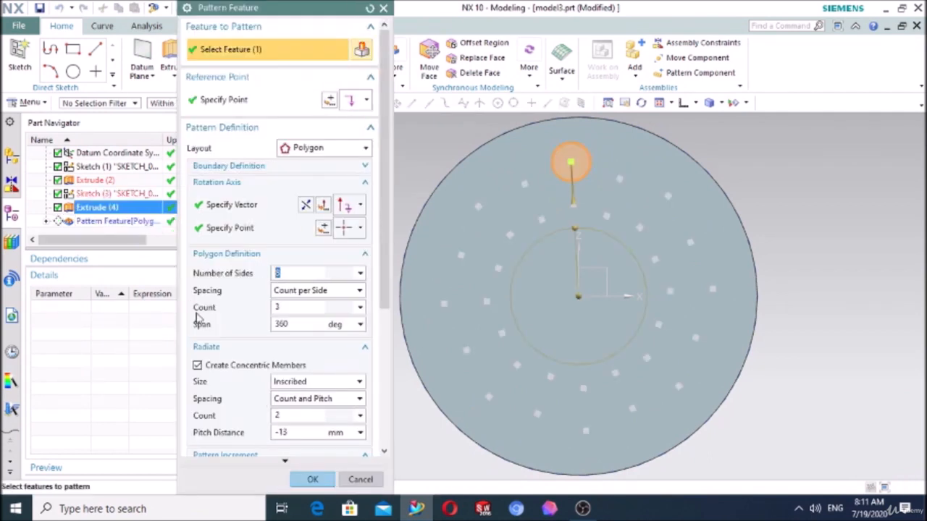
pyautogui.click(209, 367)
pyautogui.scroll(-3, 233, 375)
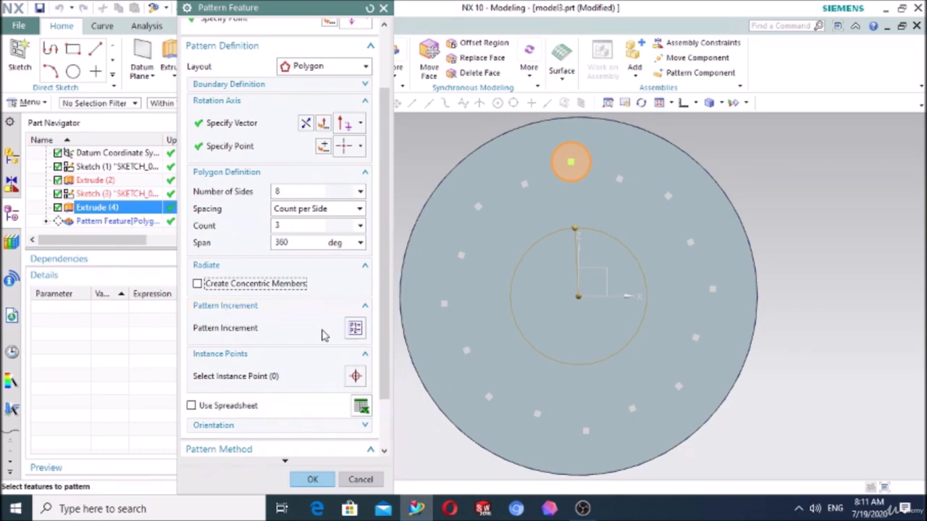
pyautogui.click(355, 330)
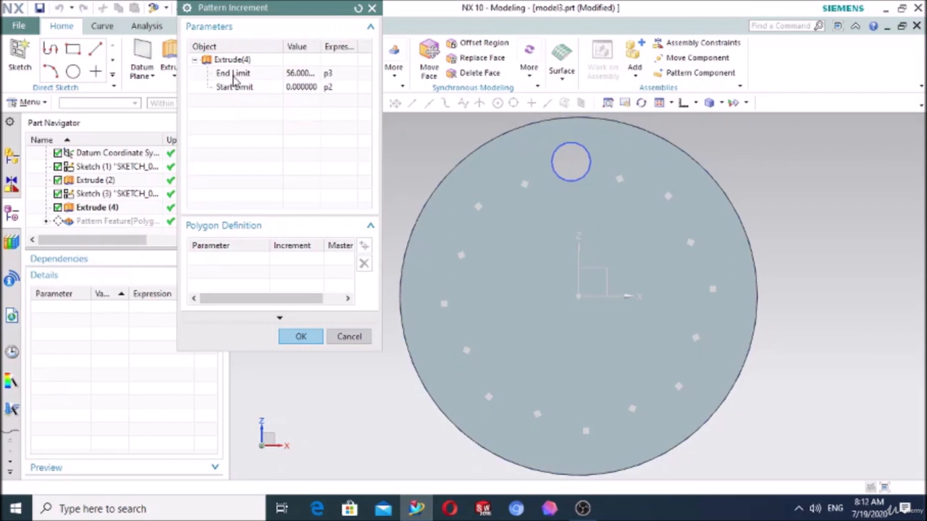
pyautogui.click(305, 339)
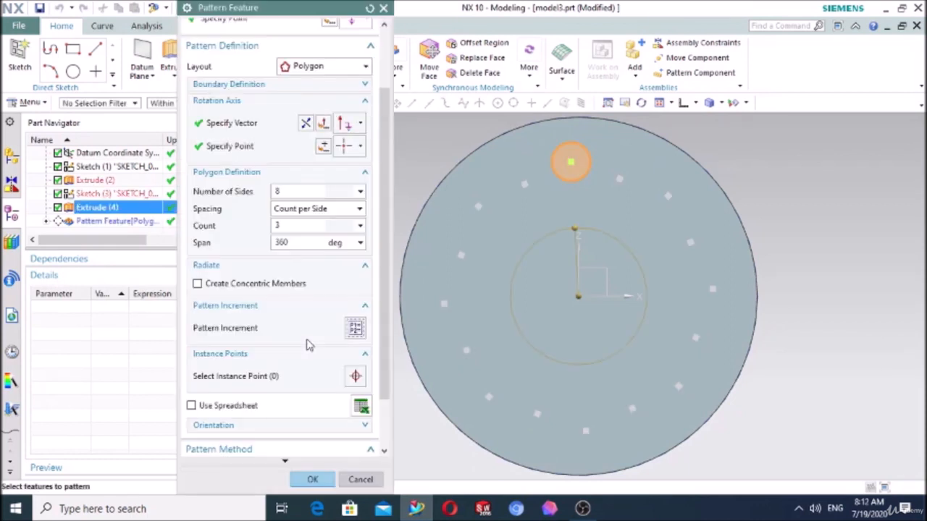
# - Try the Clock option on the disc's leftmost instance point by rotating its dynamic orientation
pyautogui.scroll(-1, 246, 362)
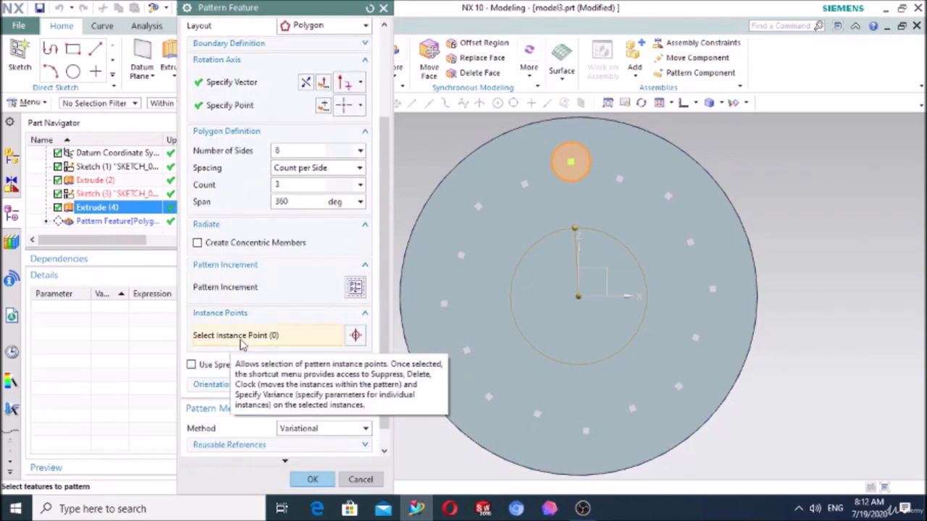
pyautogui.click(356, 334)
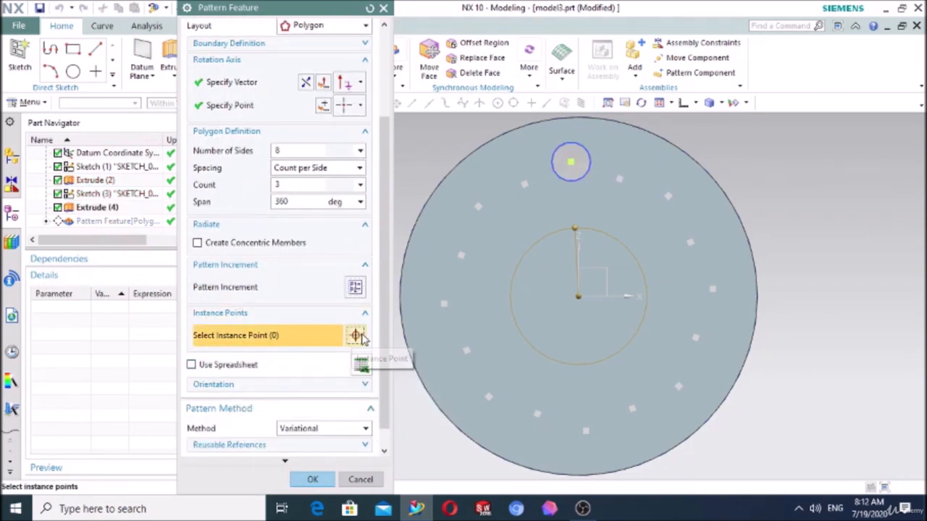
pyautogui.click(444, 304)
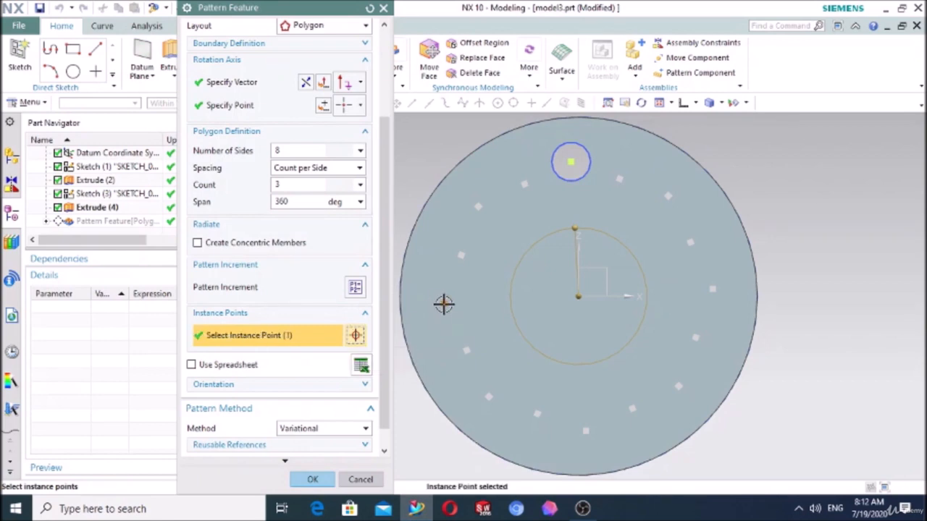
pyautogui.rightClick(444, 304)
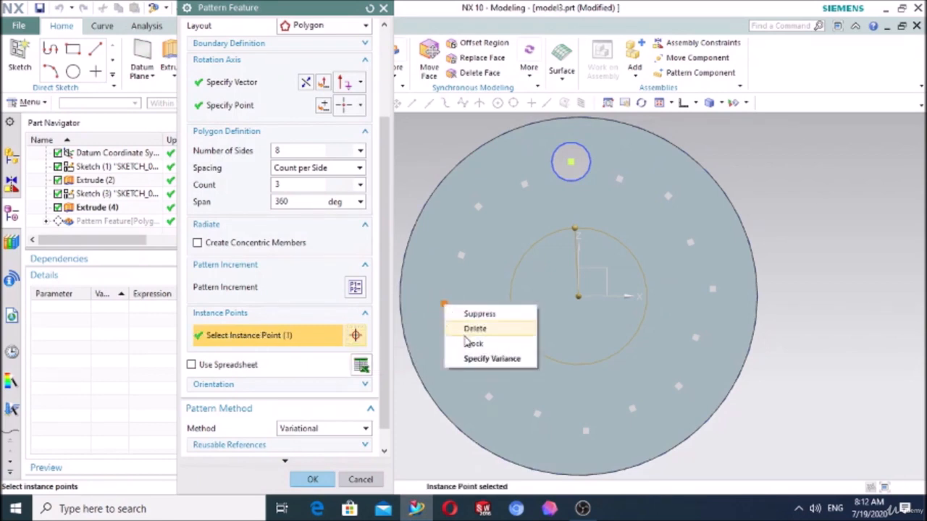
pyautogui.click(474, 344)
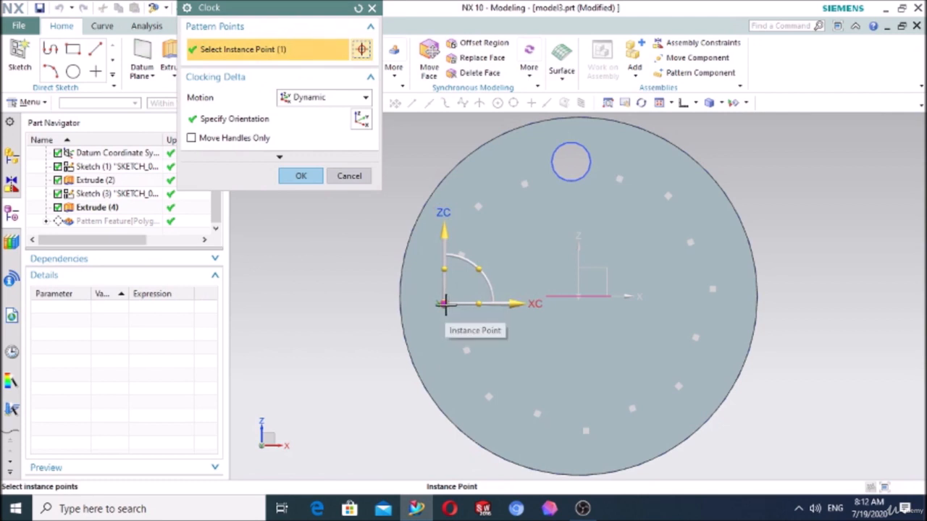
pyautogui.click(450, 305)
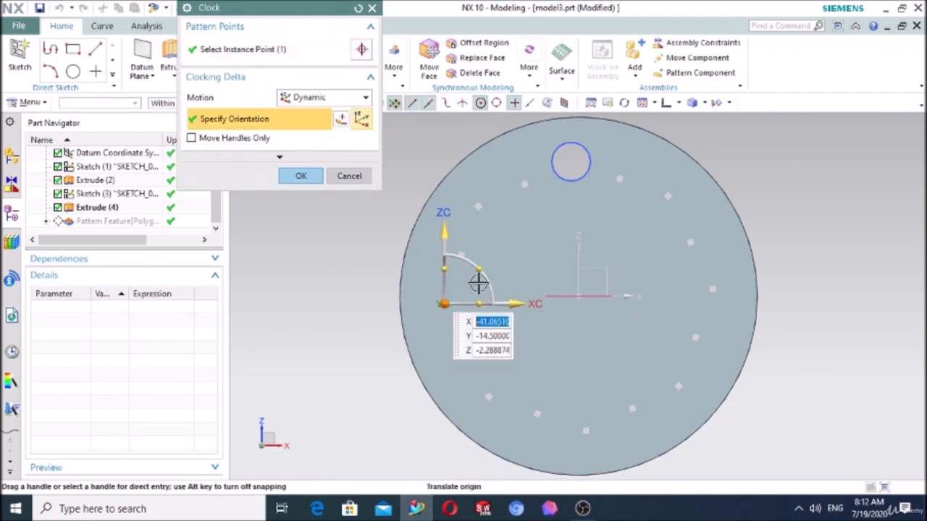
pyautogui.click(353, 176)
# - Accept the polygon pattern edit with concentric members turned off and the Variational method
pyautogui.scroll(-1, 282, 304)
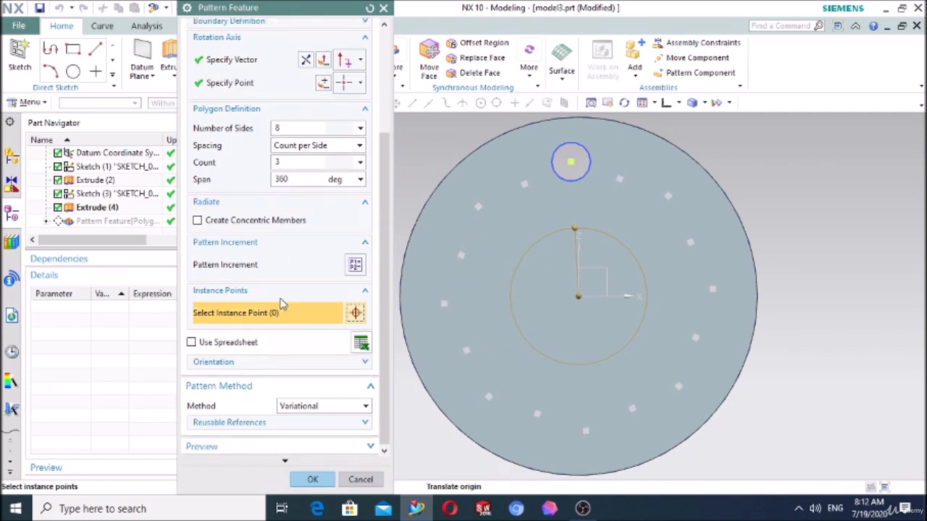
pyautogui.click(311, 479)
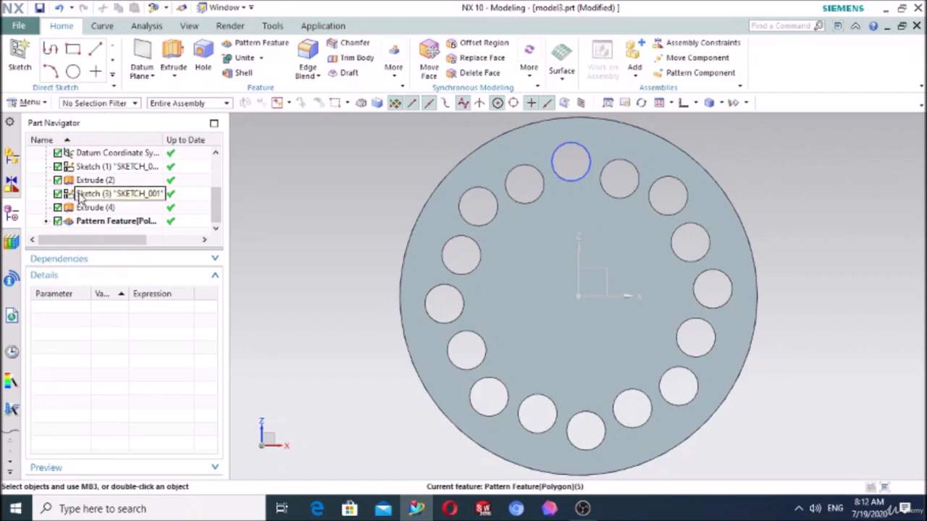
# - Delete the polygon pattern, the hole's extrude and the hole's sketch from the model history
pyautogui.click(95, 225)
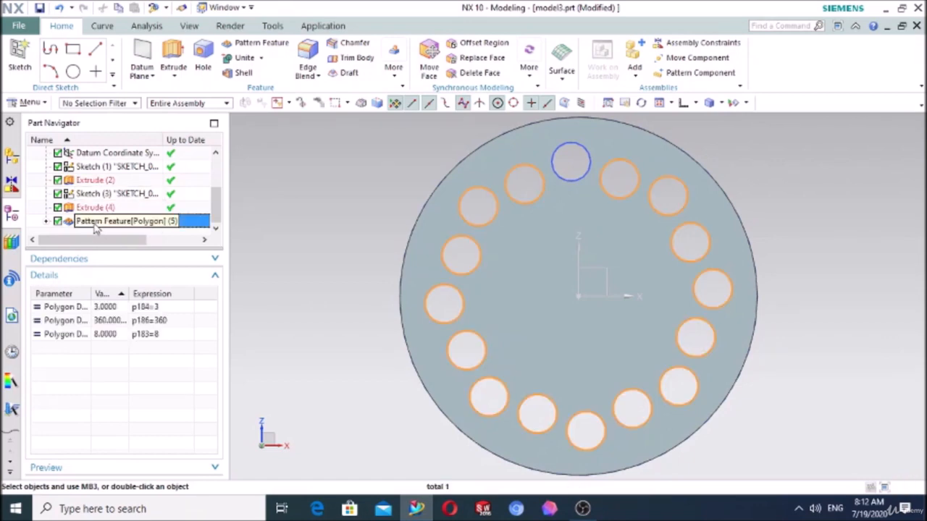
pyautogui.press('Delete')
pyautogui.click(95, 221)
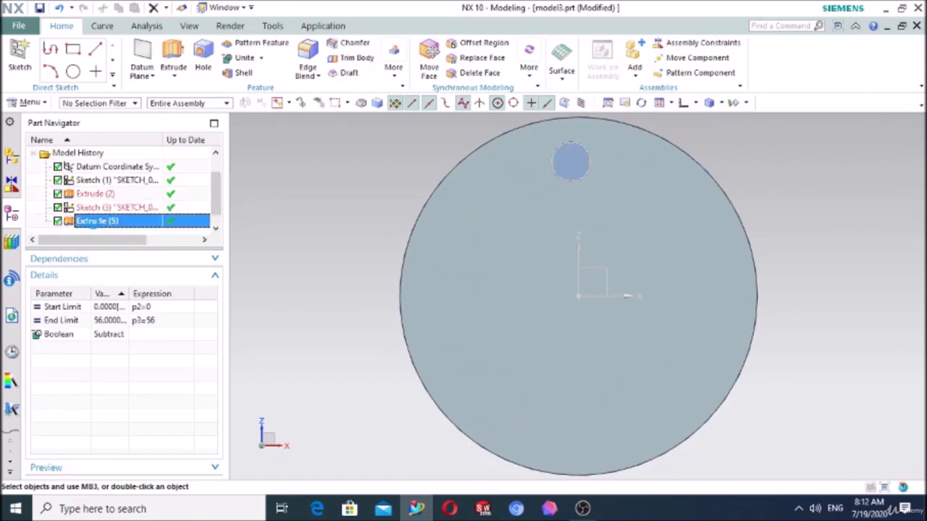
pyautogui.press('Delete')
pyautogui.click(95, 221)
pyautogui.press('Delete')
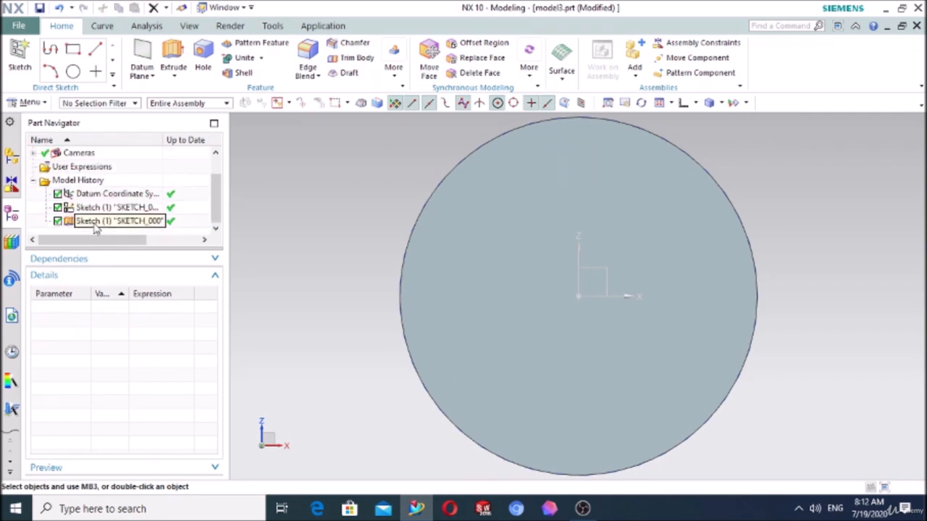
# - Create a sketch on the disc's flat face and draw a small circle centred on the sketch origin
pyautogui.click(20, 58)
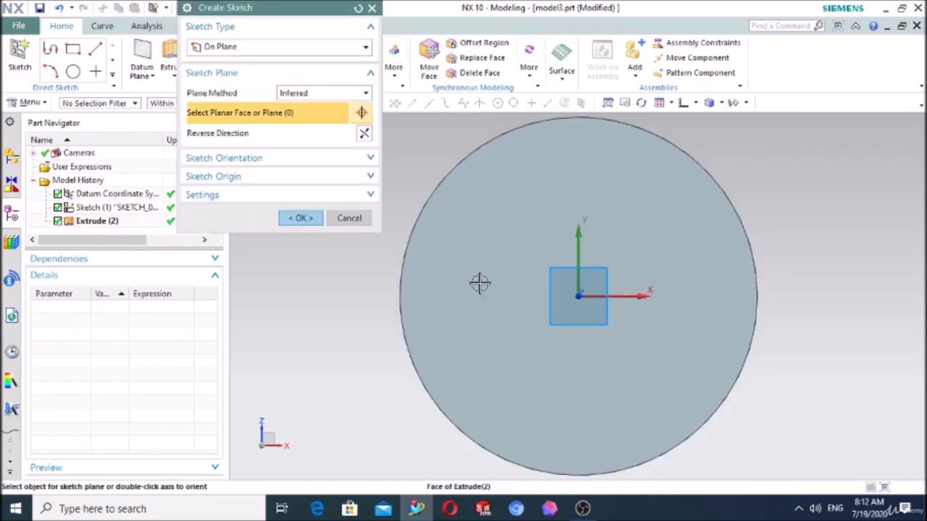
pyautogui.click(479, 284)
pyautogui.click(301, 218)
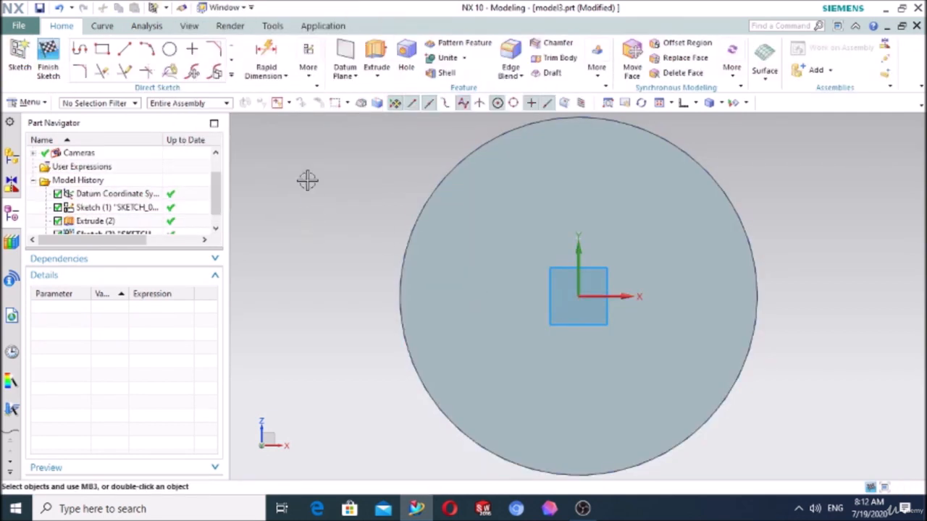
pyautogui.click(168, 49)
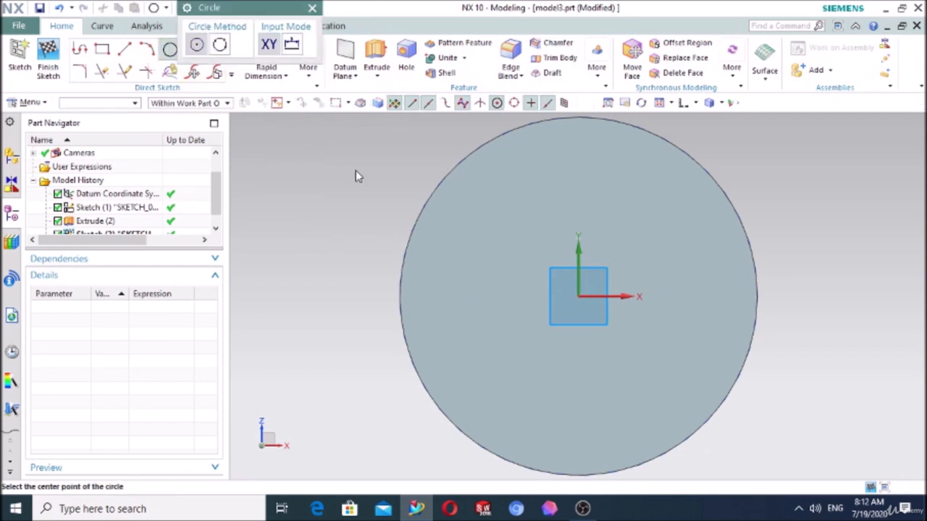
pyautogui.click(578, 296)
pyautogui.click(581, 289)
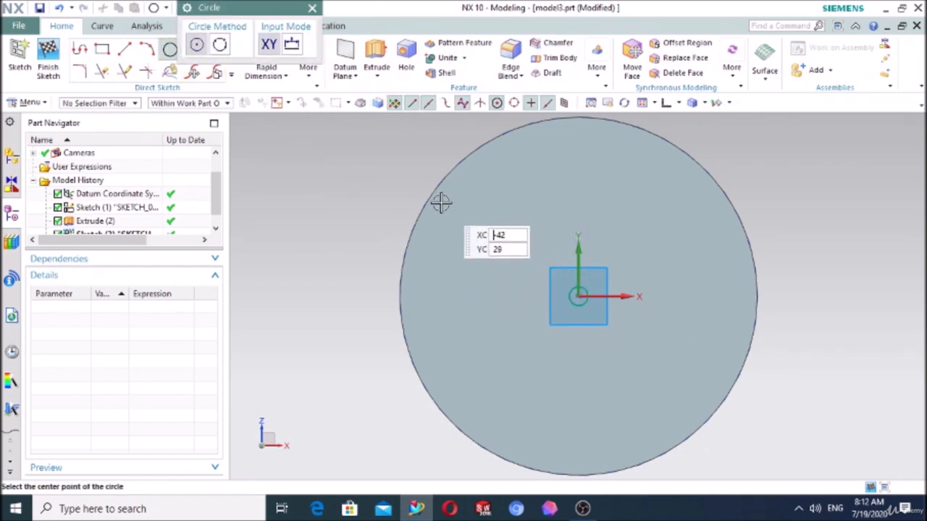
pyautogui.press('Escape')
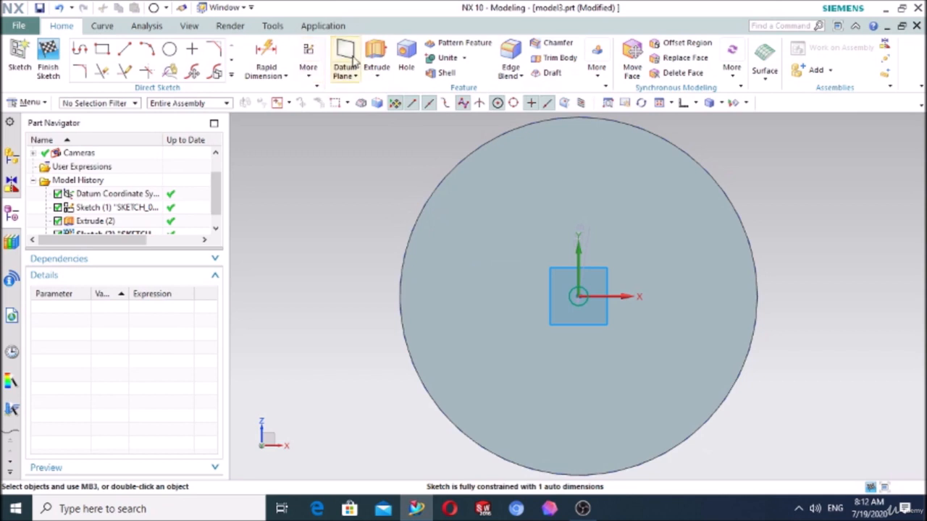
# - Extrude the small circle 13 mm outward from the disc face and unite it with the disc as a central post
pyautogui.click(378, 59)
pyautogui.moveTo(788, 333); pyautogui.dragTo(800, 263, button='middle')
pyautogui.moveTo(577, 154); pyautogui.dragTo(573, 296)
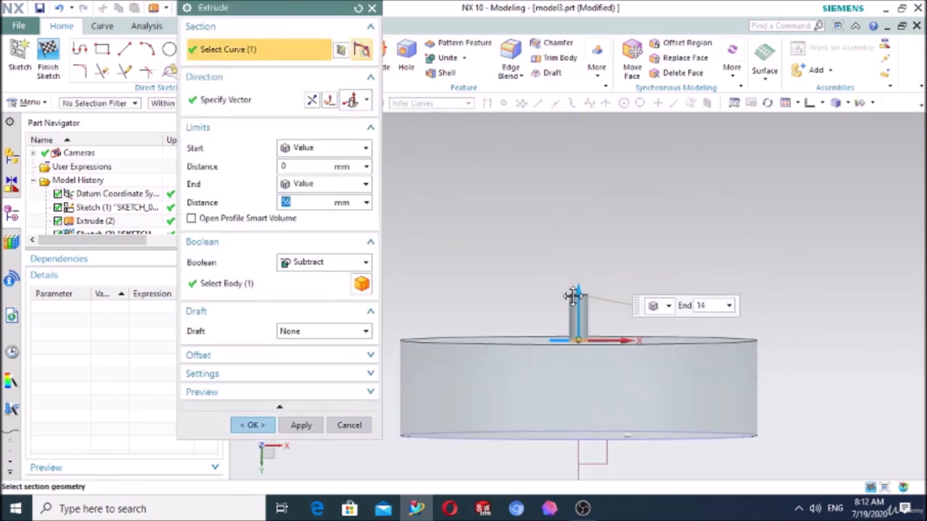
pyautogui.click(250, 426)
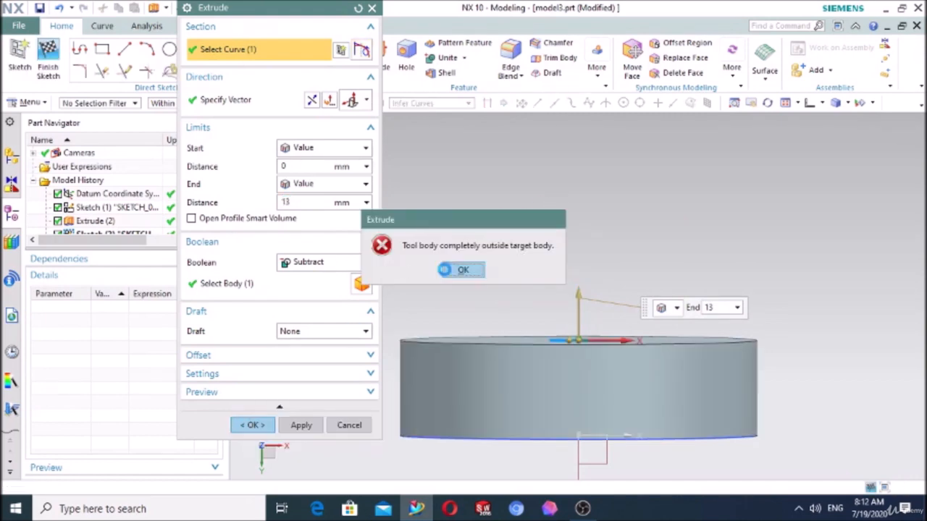
pyautogui.press('Return')
pyautogui.click(324, 264)
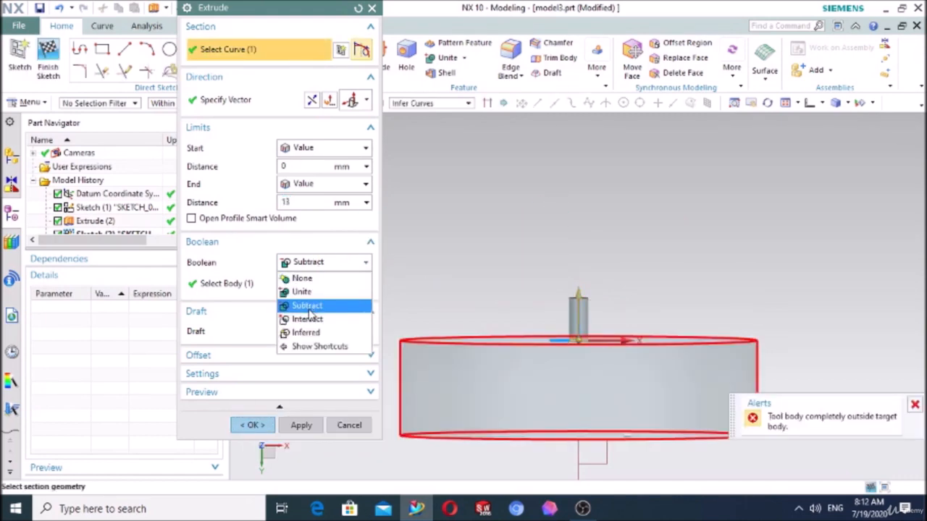
pyautogui.click(301, 291)
pyautogui.click(251, 425)
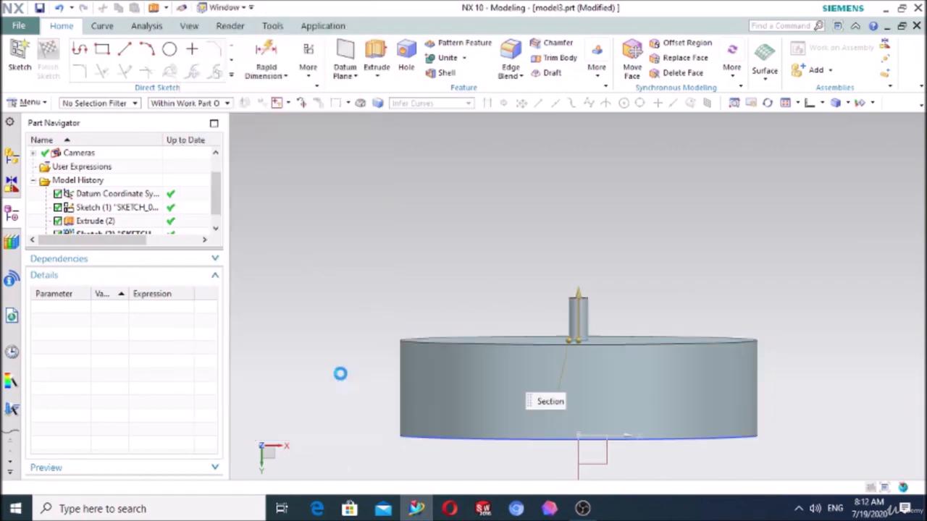
# - Start a Pattern Feature of the disc's central post and choose the Spiral layout
pyautogui.moveTo(717, 214); pyautogui.dragTo(707, 250, button='middle')
pyautogui.scroll(-3, 707, 249)
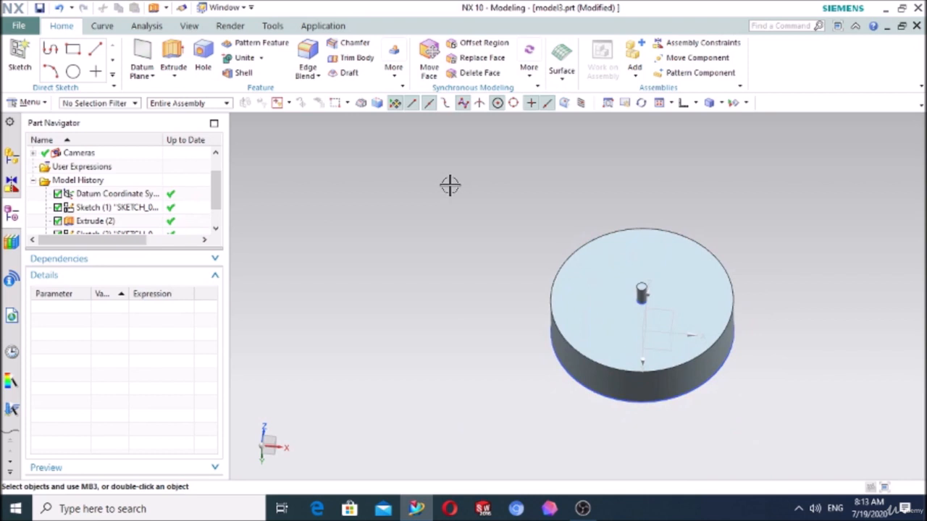
pyautogui.click(264, 43)
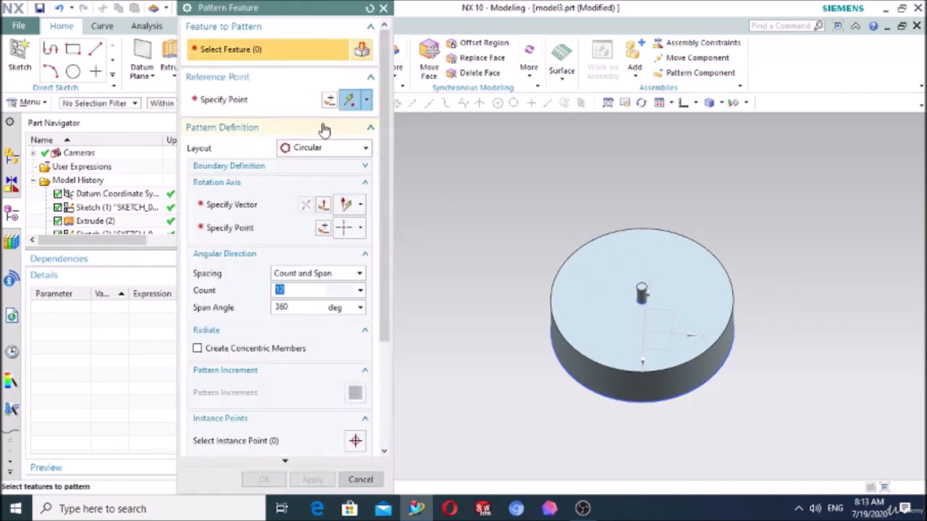
pyautogui.scroll(3, 612, 280)
pyautogui.click(669, 303)
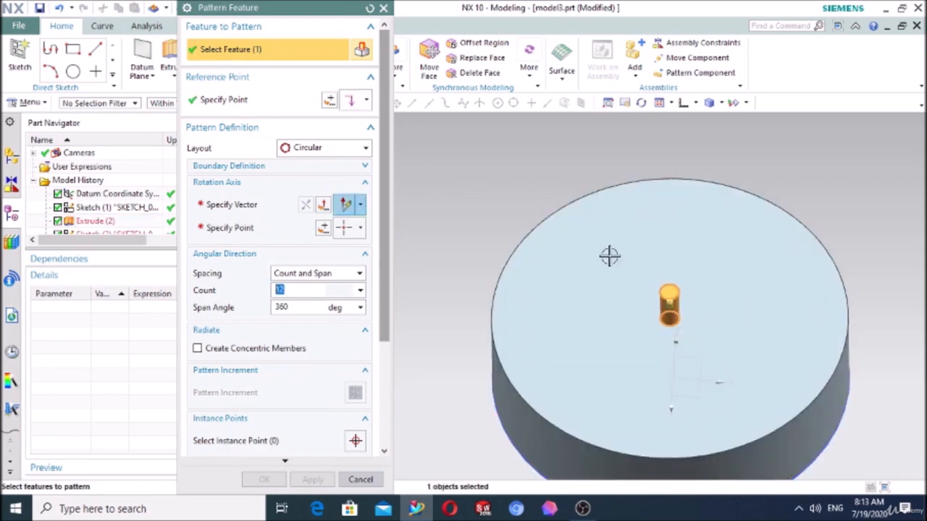
pyautogui.click(331, 154)
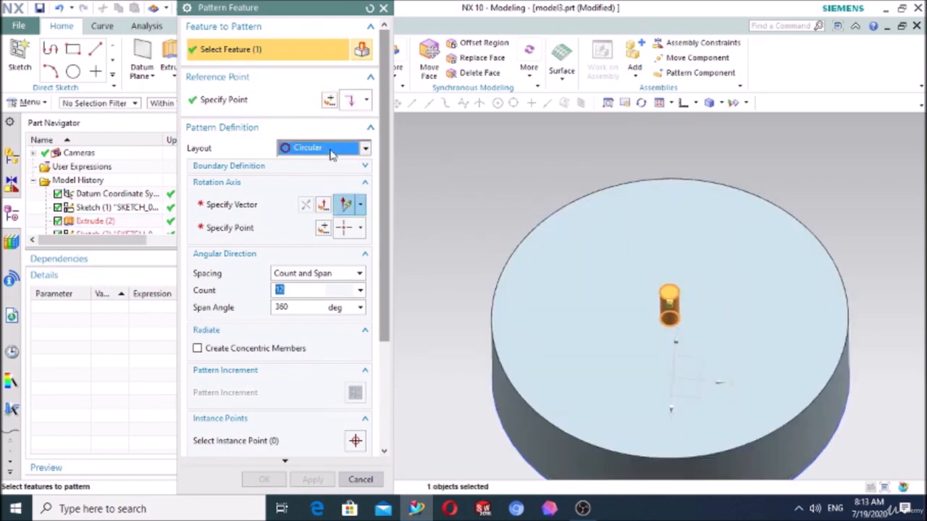
pyautogui.click(315, 208)
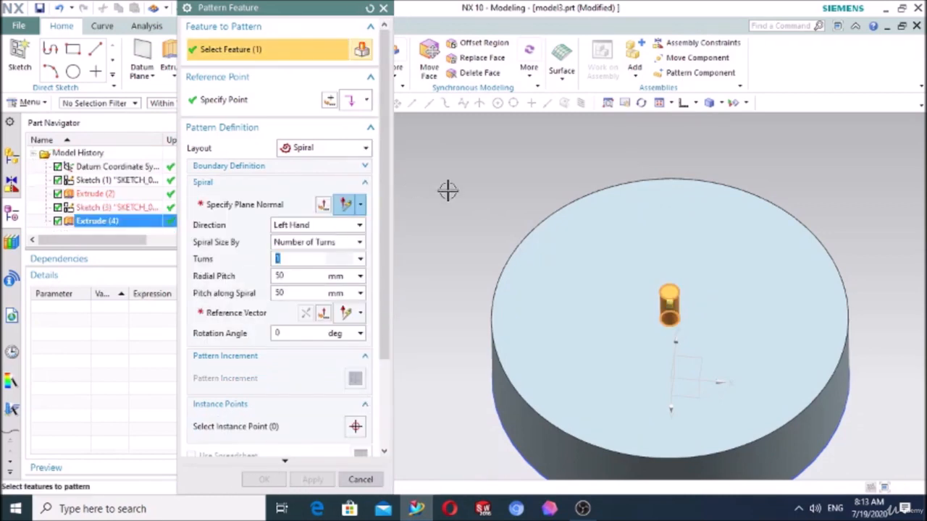
# - Define the spiral's plane normal from the disc's flat top face and its reference vector along the X-axis
pyautogui.click(251, 208)
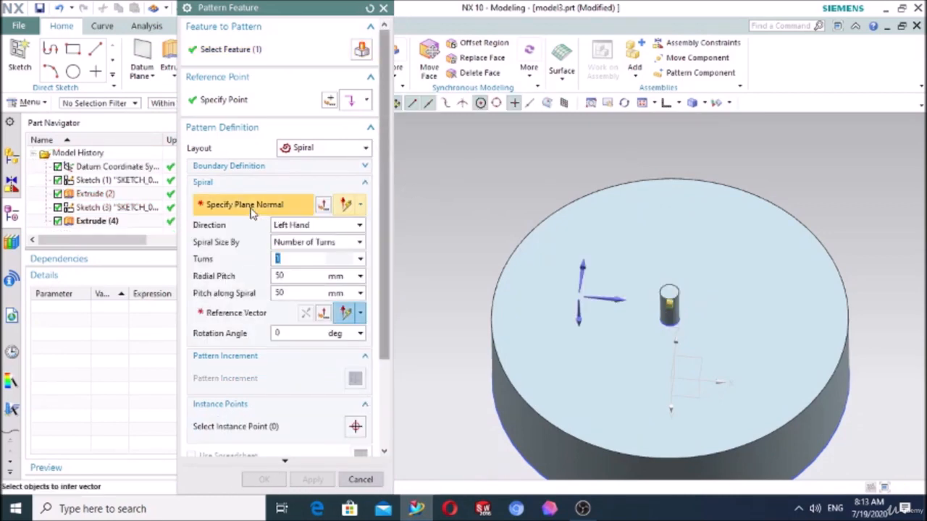
pyautogui.click(529, 331)
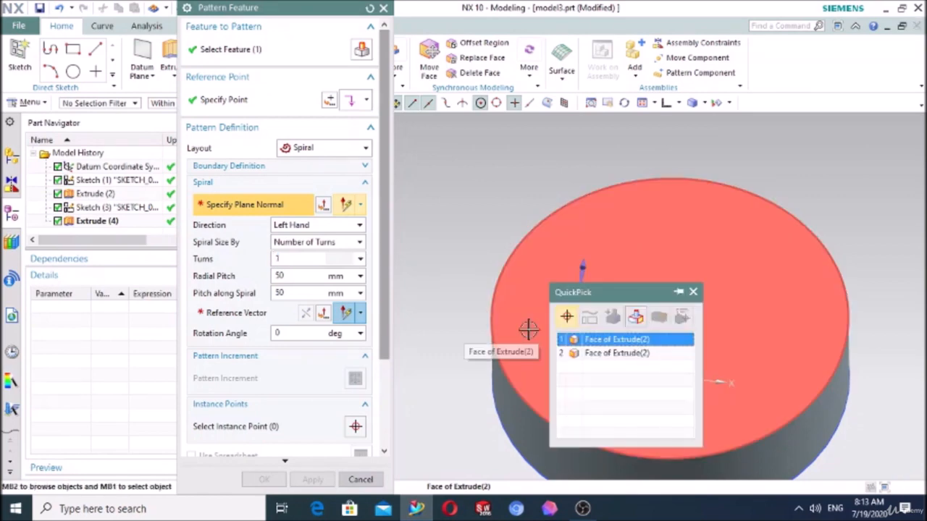
pyautogui.click(595, 340)
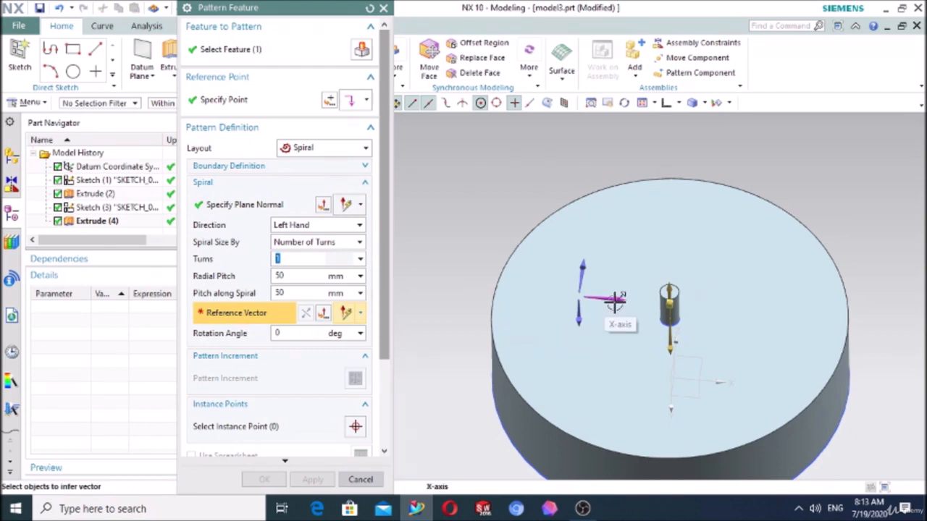
pyautogui.click(614, 300)
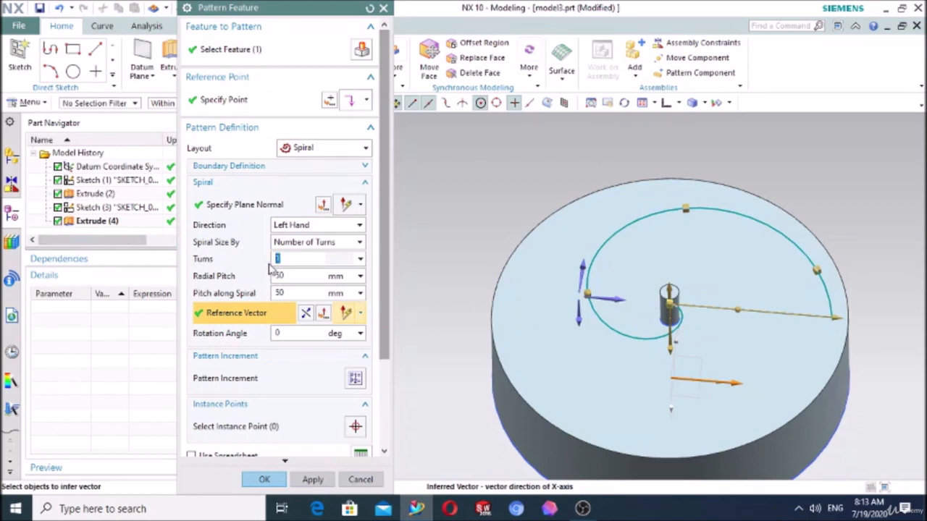
# - Set the spiral to 4 turns with a radial pitch of 10 mm and create the pattern
pyautogui.click(292, 275)
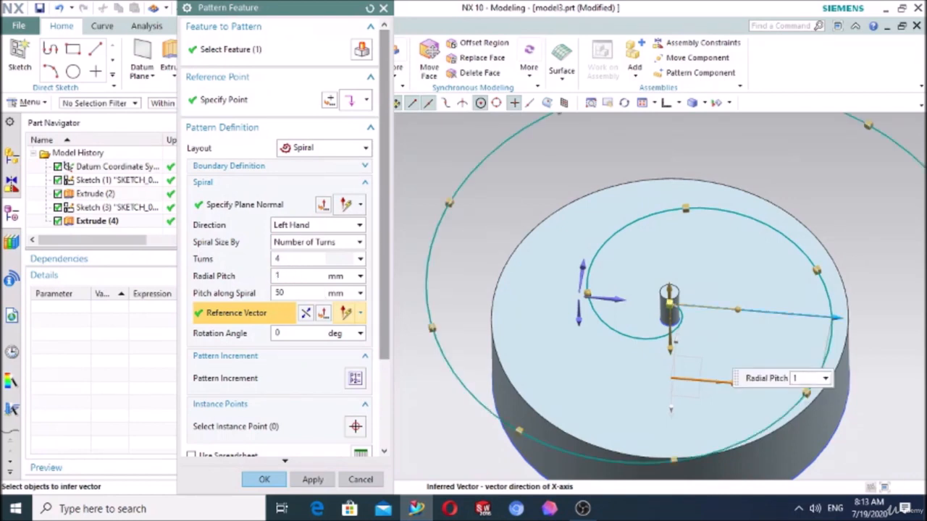
pyautogui.write('10')
pyautogui.press('Return')
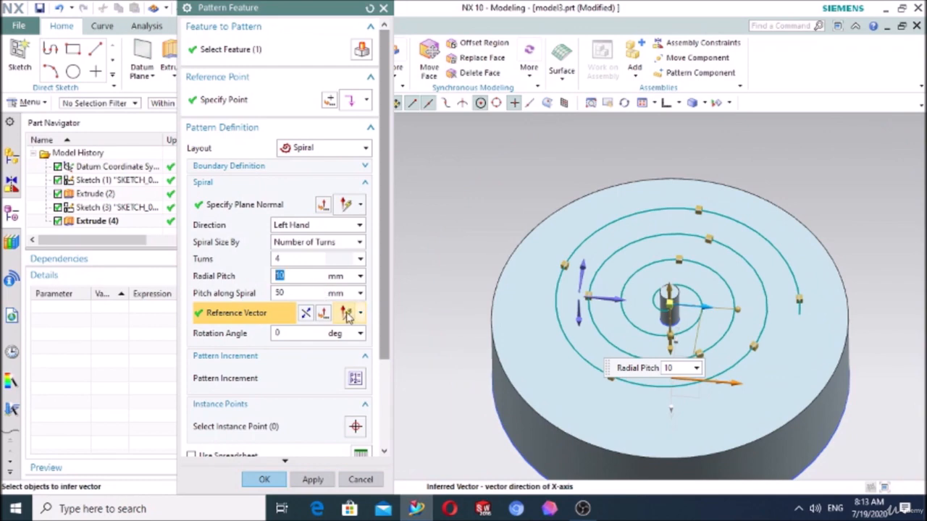
pyautogui.click(278, 481)
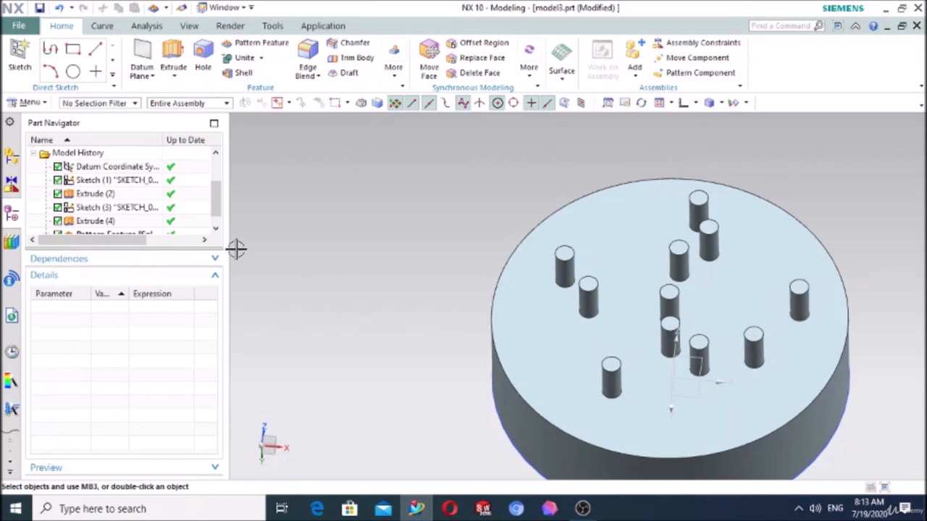
# - Reopen the spiral pattern's definition, review its increment, instance point and spreadsheet options, and accept it without changes
pyautogui.scroll(-1, 166, 227)
pyautogui.doubleClick(127, 226)
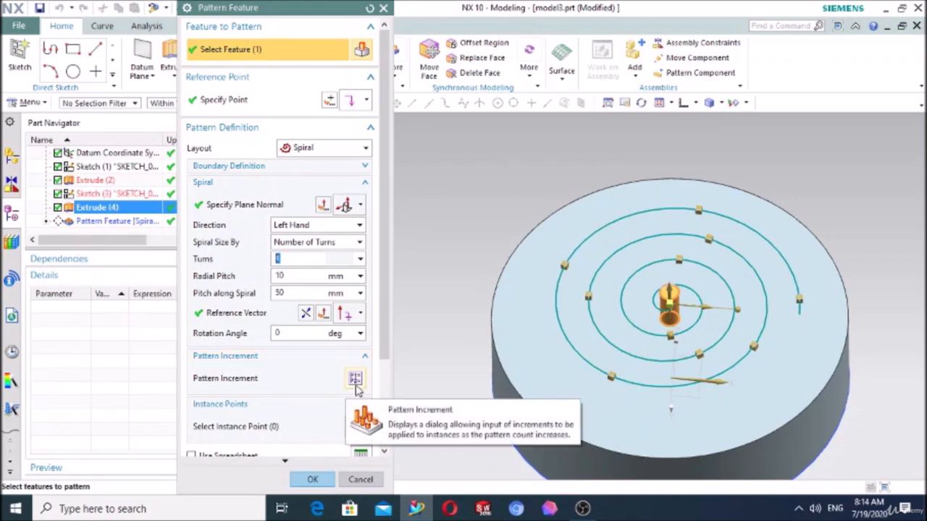
pyautogui.scroll(-1, 278, 381)
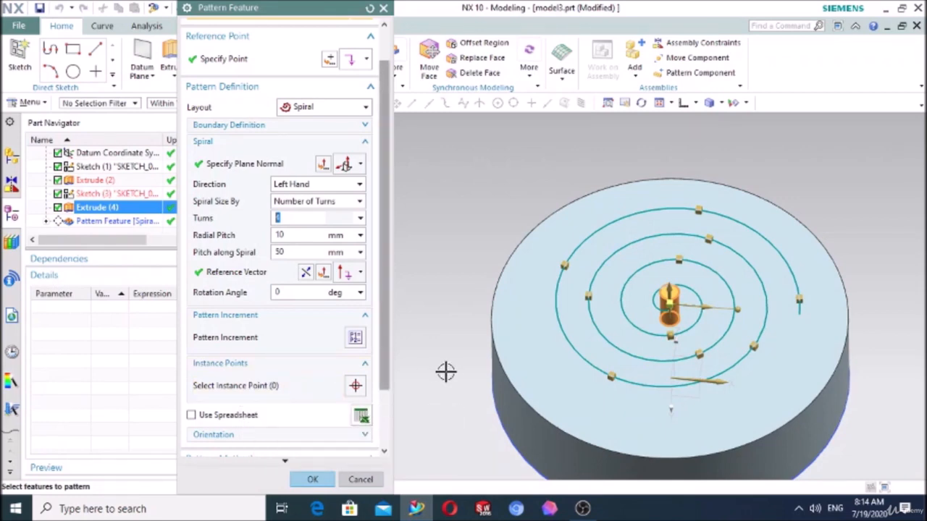
pyautogui.click(313, 480)
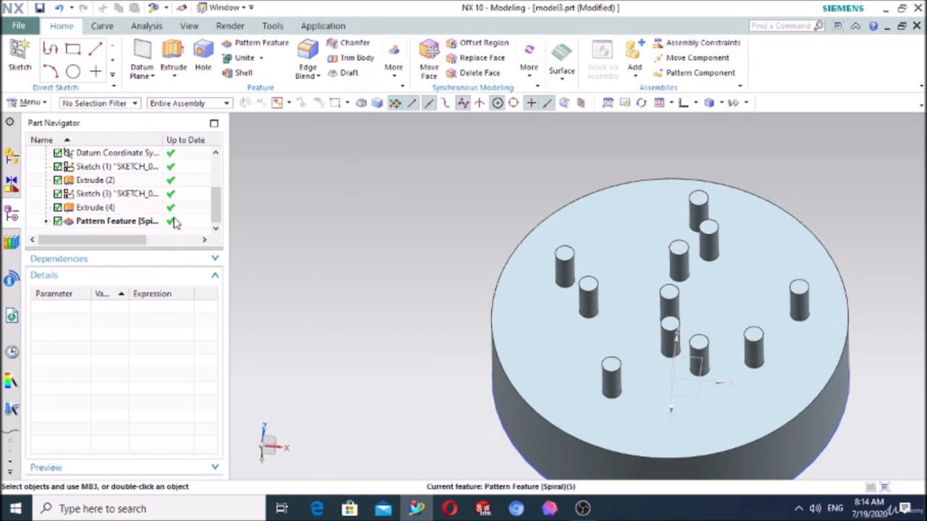
# - Delete the spiral pattern, the post, the disc and both sketches from the model history
pyautogui.click(122, 226)
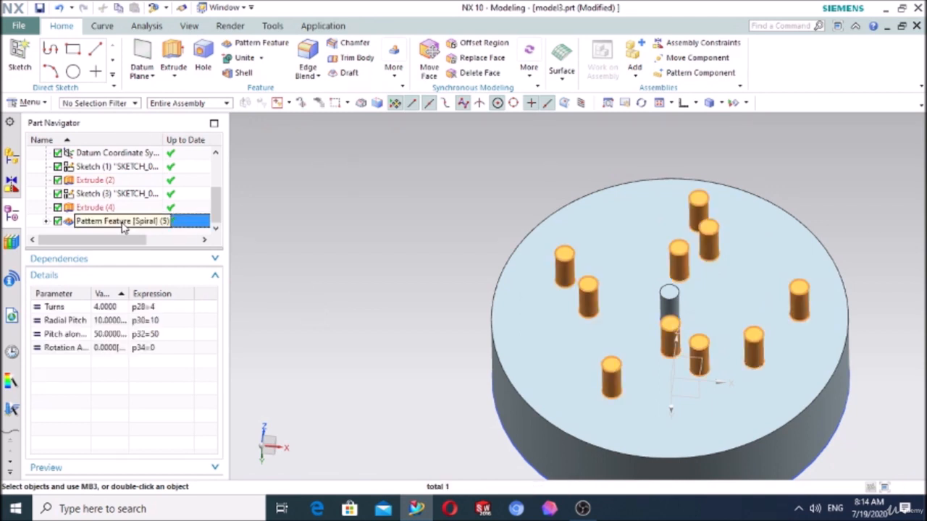
pyautogui.hotkey('ctrl', 'z')
pyautogui.hotkey('ctrl', 'z')
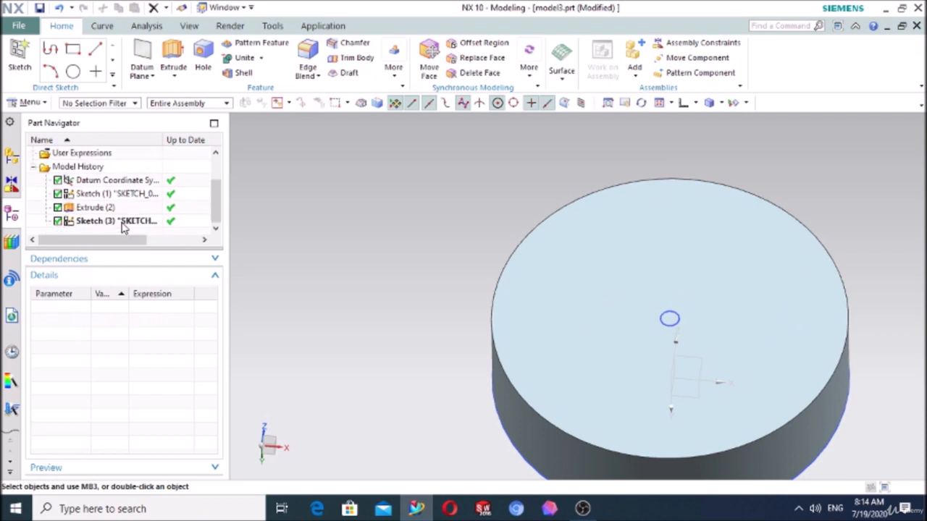
pyautogui.hotkey('ctrl', 'z')
pyautogui.hotkey('ctrl', 'z')
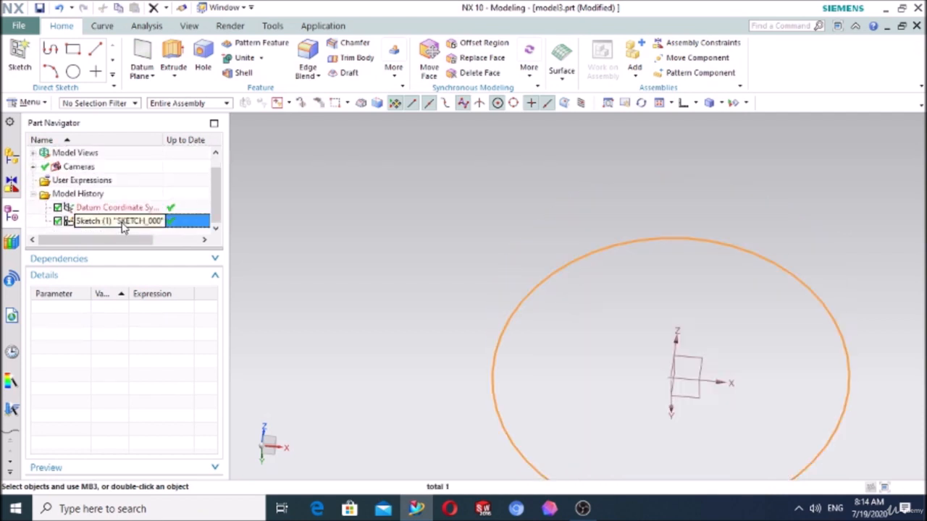
pyautogui.hotkey('ctrl', 'z')
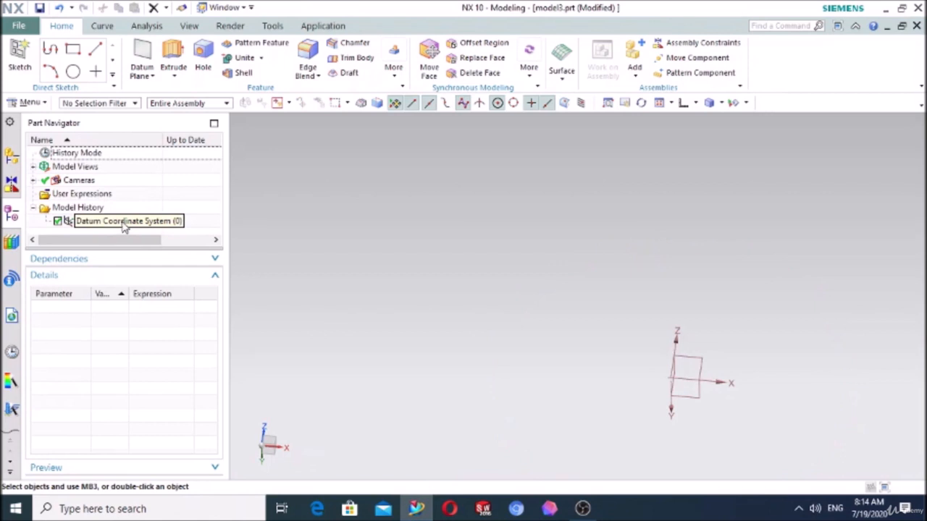
pyautogui.click(262, 41)
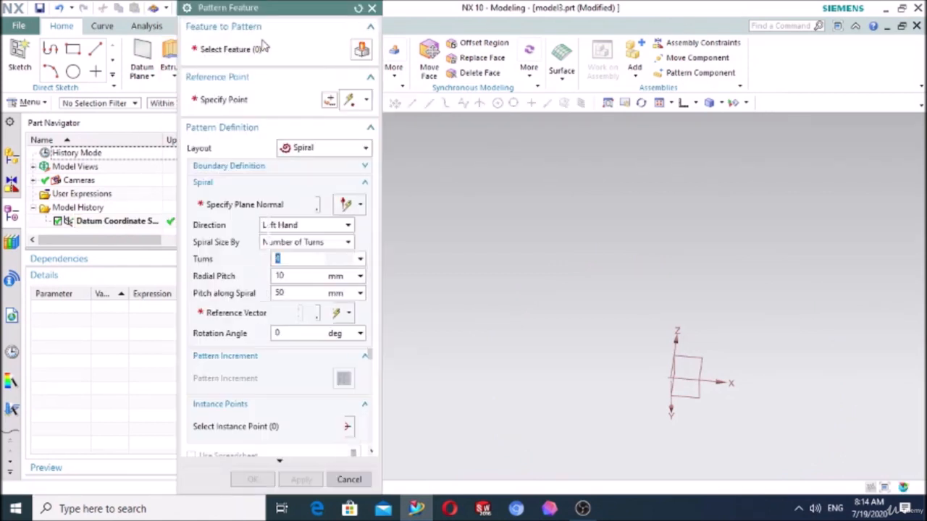
pyautogui.click(314, 149)
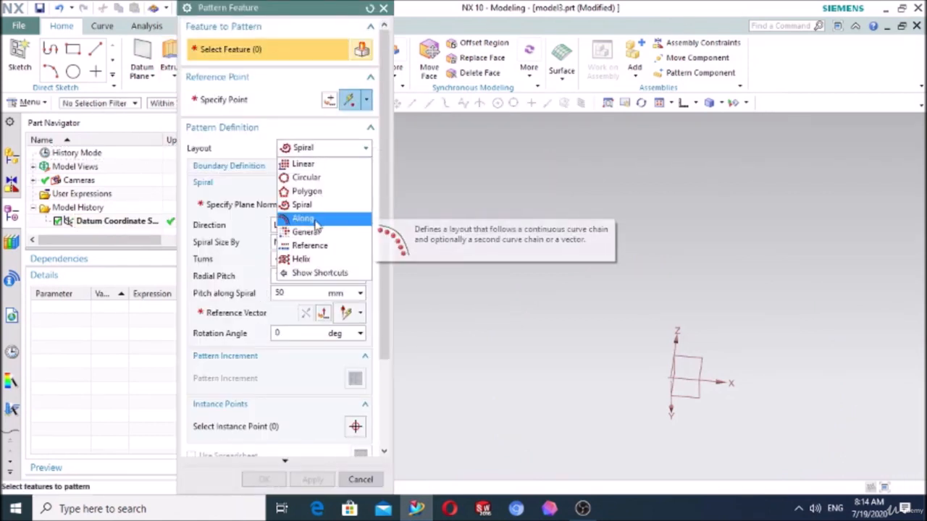
pyautogui.click(384, 9)
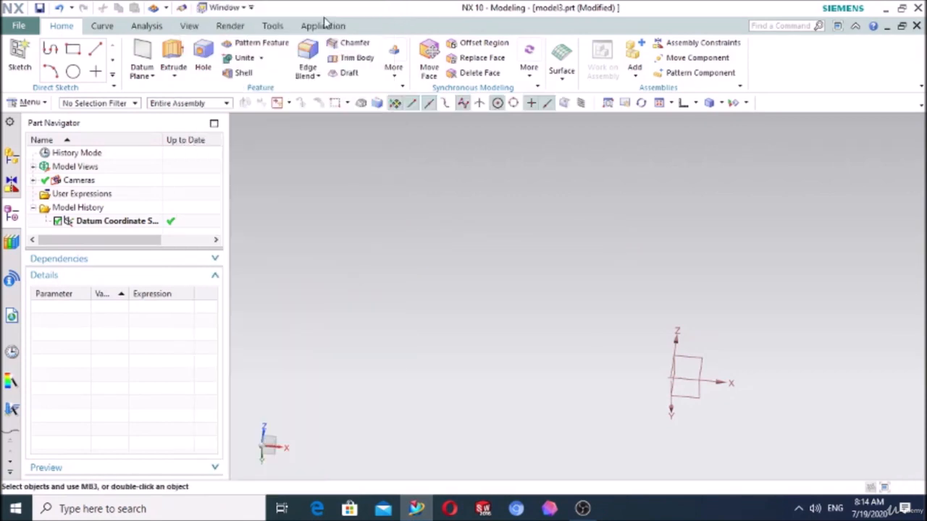
# - Create a sketch on the XY plane and draw a horizontal reference line about 97 mm long through the origin
pyautogui.click(19, 58)
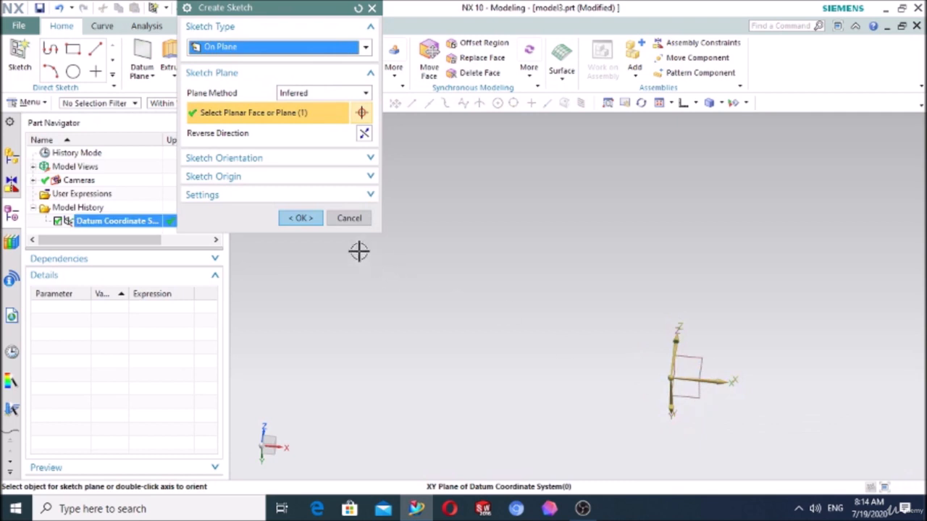
pyautogui.click(304, 219)
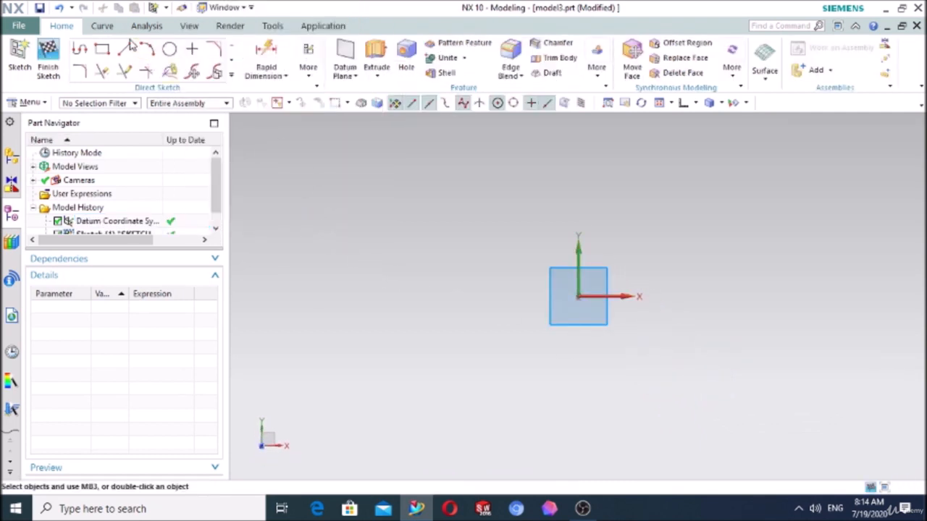
pyautogui.click(126, 48)
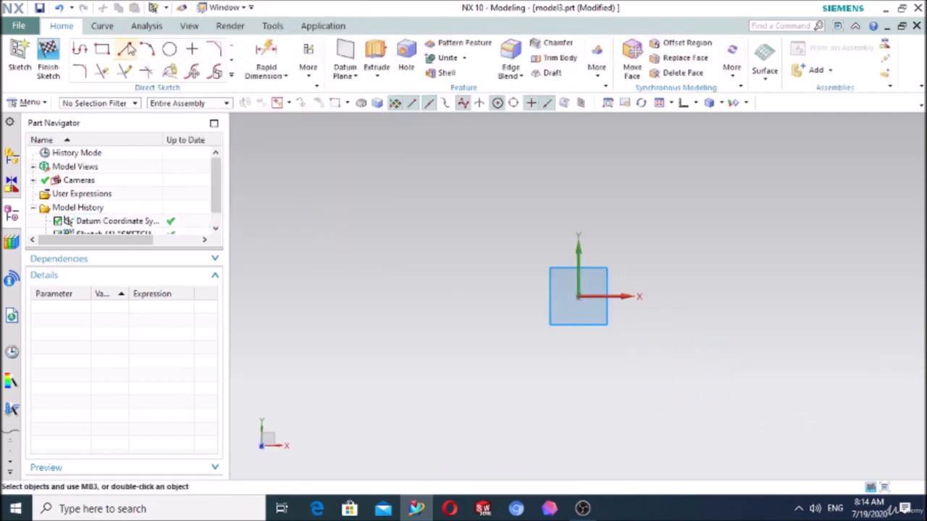
pyautogui.click(411, 296)
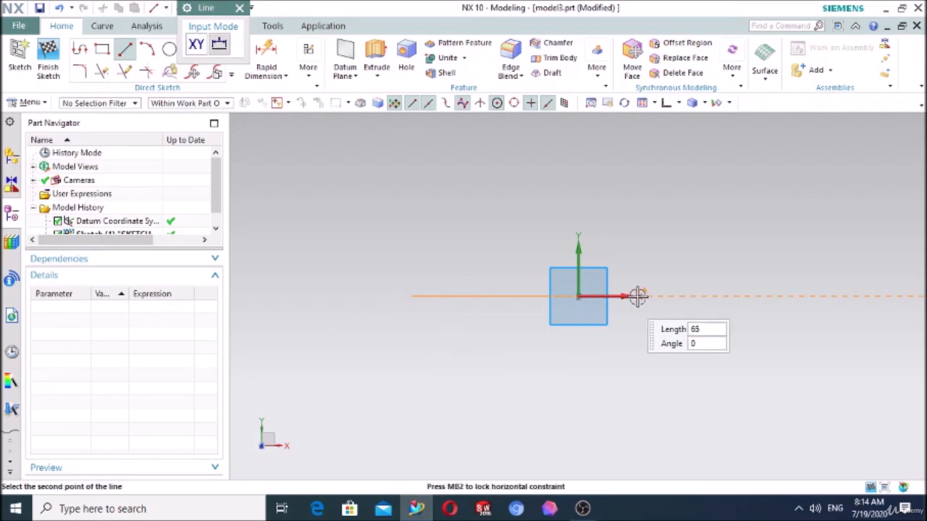
pyautogui.click(728, 297)
pyautogui.press('Escape')
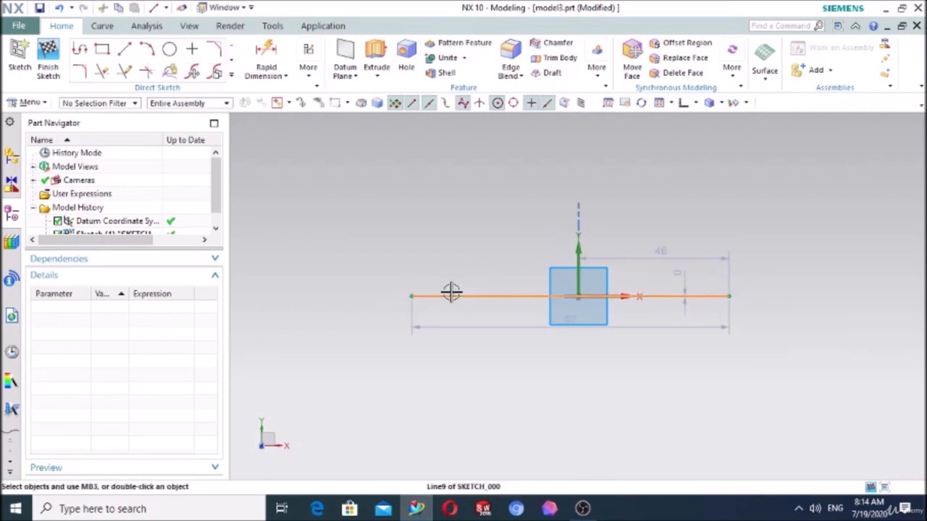
pyautogui.click(451, 294)
pyautogui.click(517, 254)
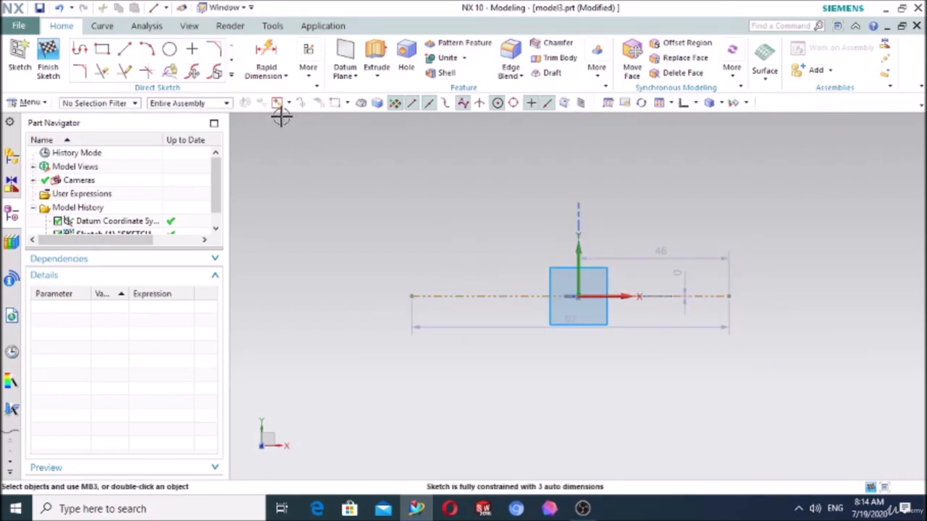
# - Offset the reference line symmetrically by 10 mm to create a parallel line on each side
pyautogui.click(232, 79)
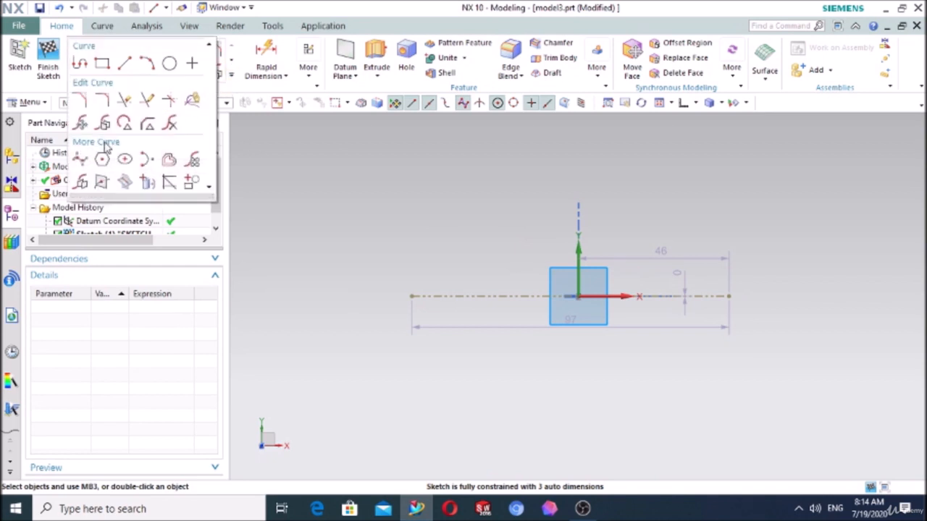
pyautogui.click(169, 160)
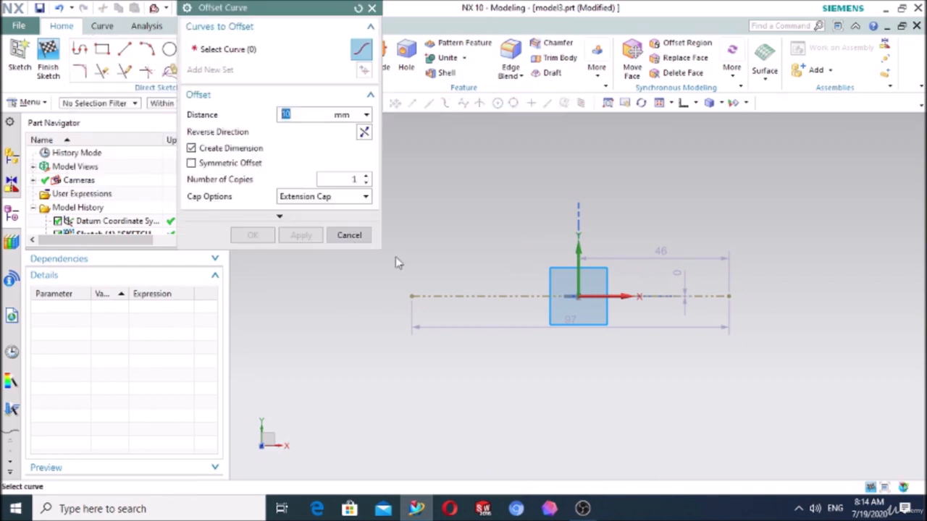
pyautogui.click(453, 295)
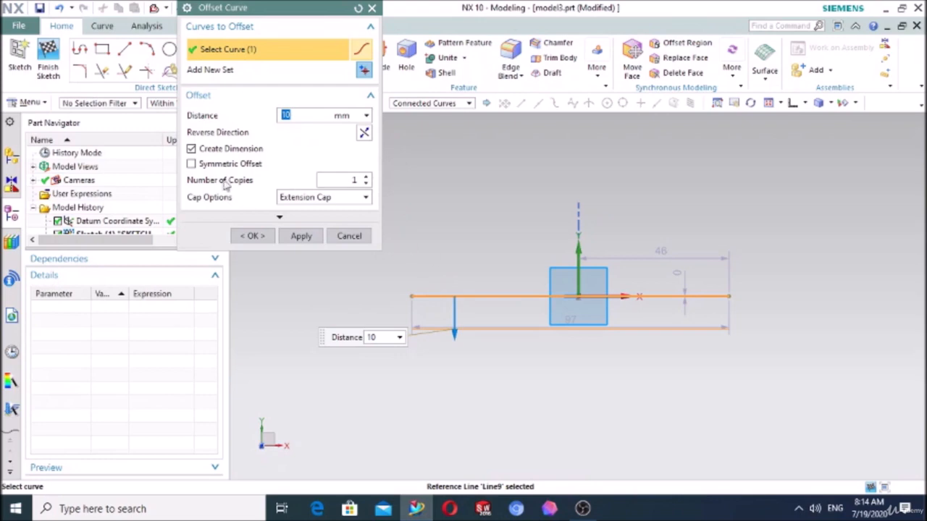
pyautogui.click(192, 164)
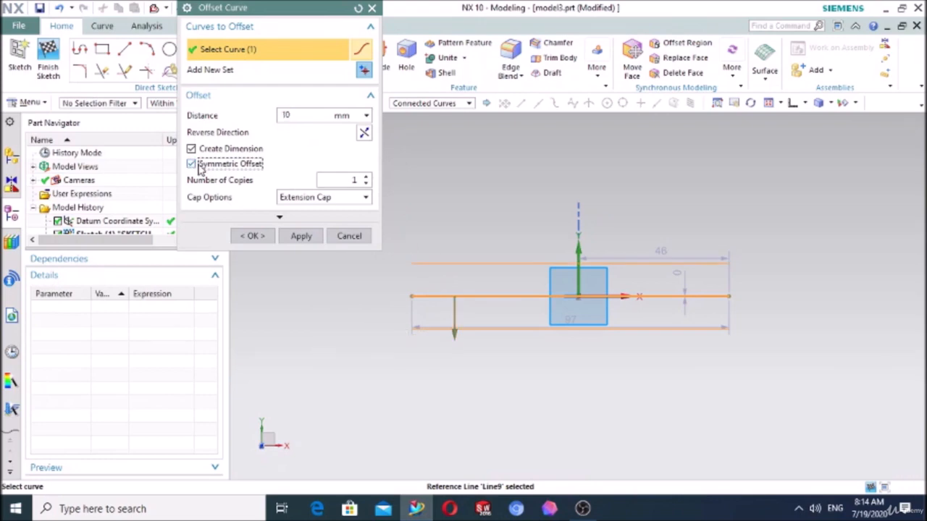
pyautogui.click(252, 235)
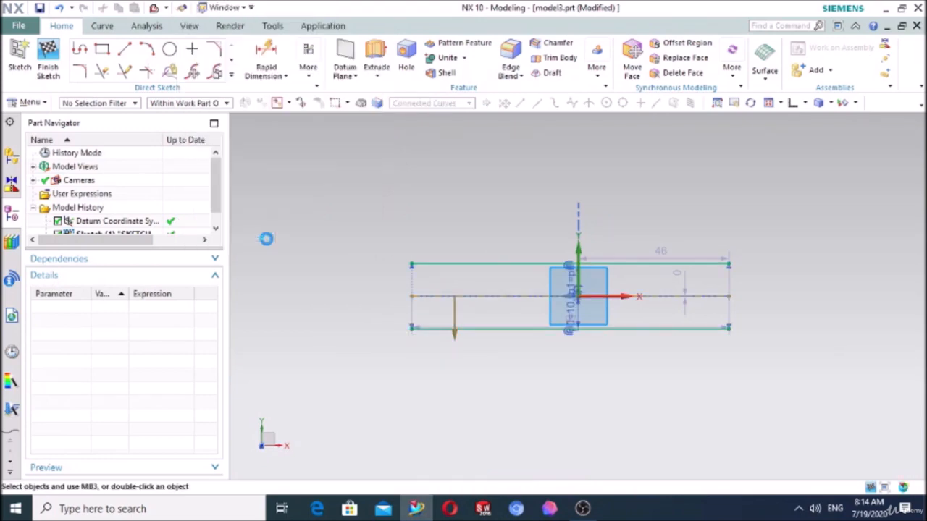
# - Close the left end of the two parallel lines with an outward arc of 10 mm radius joining their endpoints
pyautogui.click(152, 55)
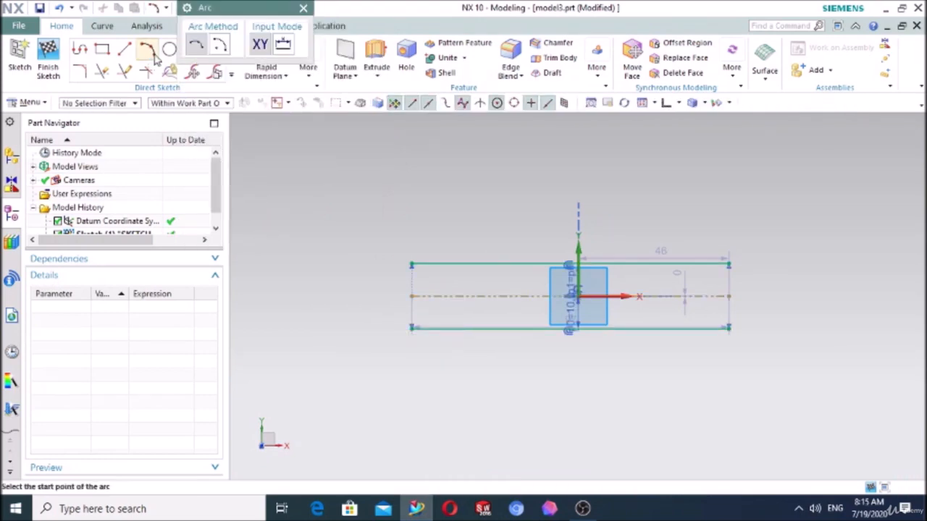
pyautogui.click(410, 264)
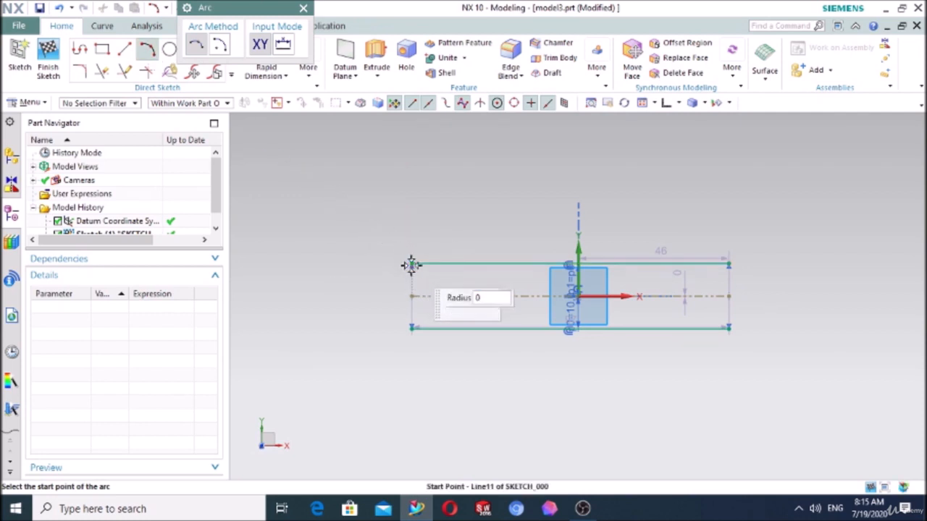
pyautogui.press('Escape')
pyautogui.click(410, 328)
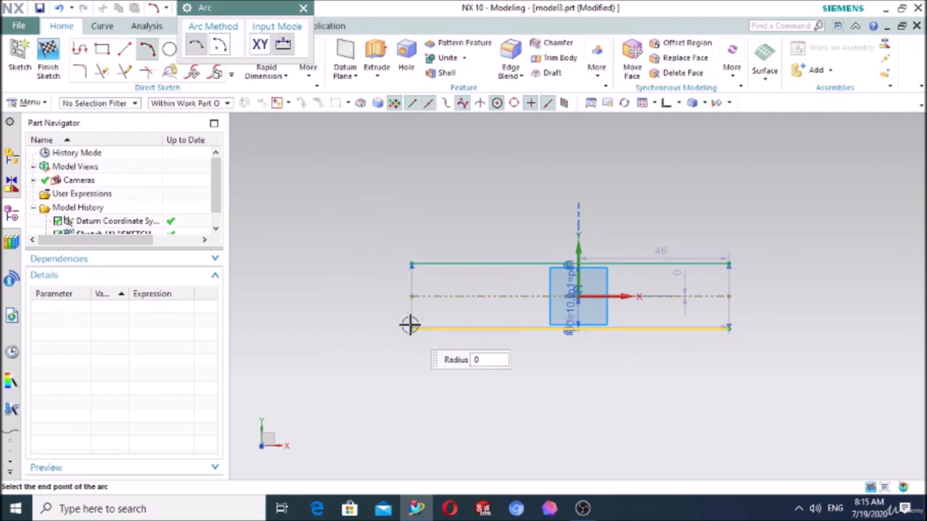
pyautogui.click(410, 264)
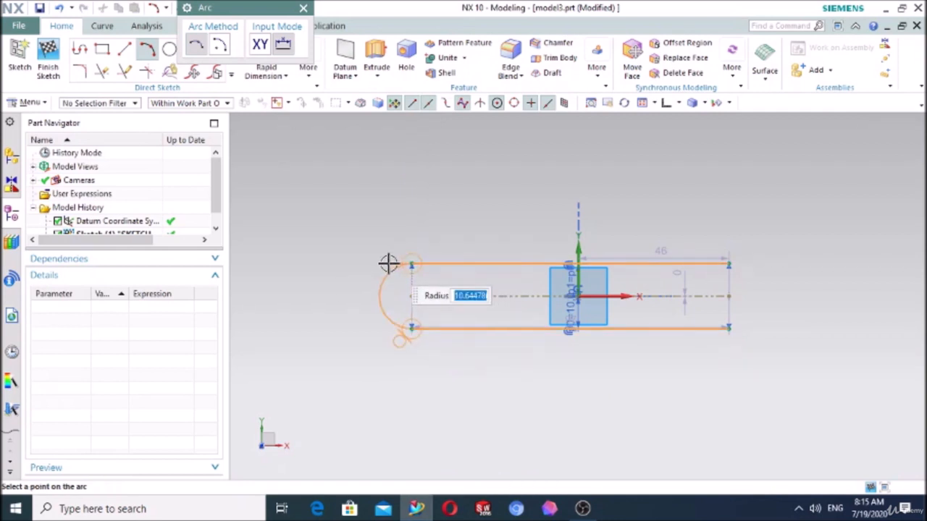
pyautogui.write('10')
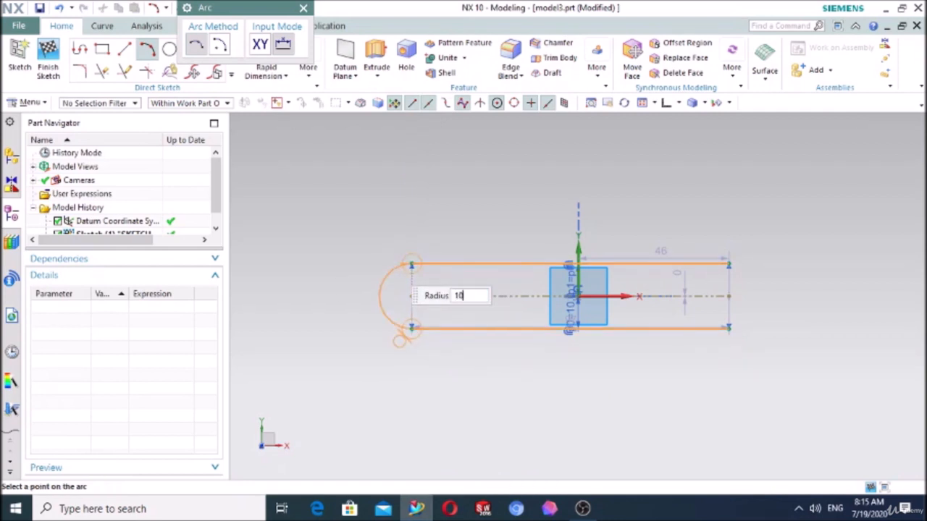
pyautogui.press('Return')
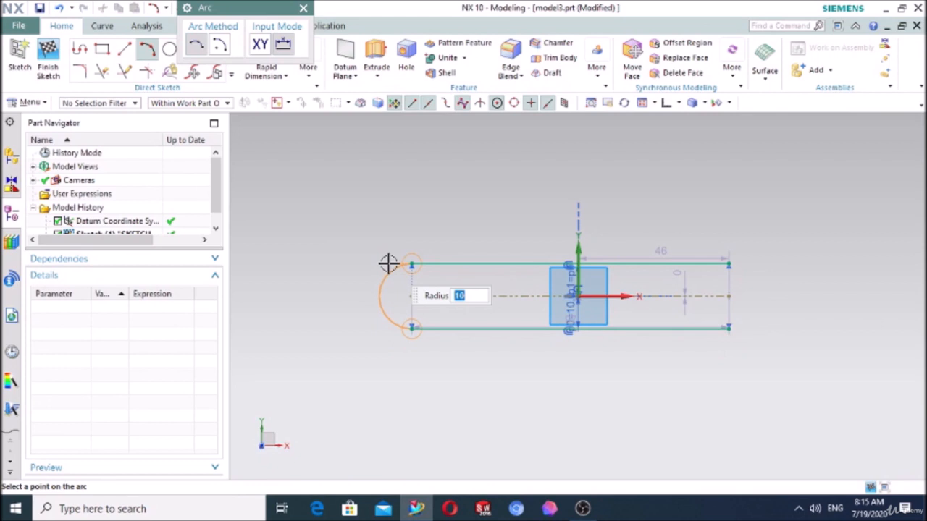
pyautogui.click(388, 264)
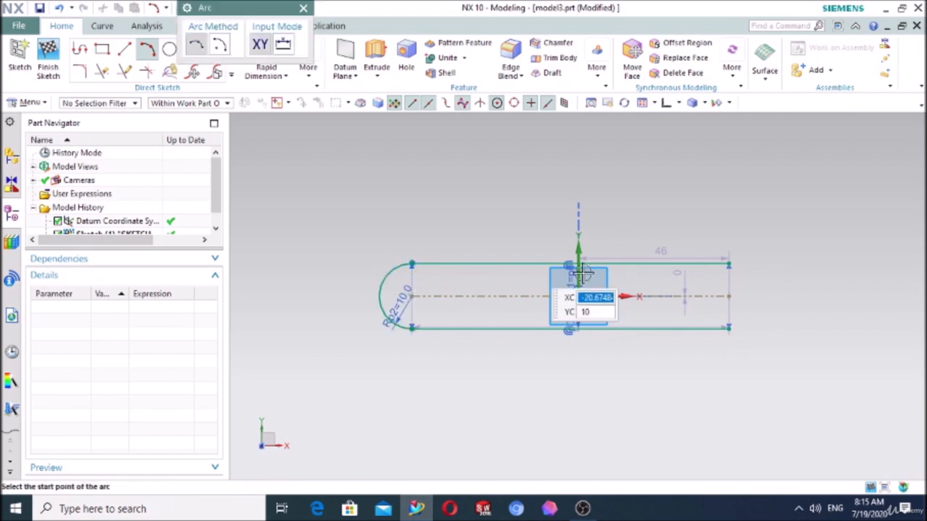
# - Draw a matching outward arc between the right endpoints of the two lines to complete the slot profile
pyautogui.click(729, 265)
pyautogui.click(728, 327)
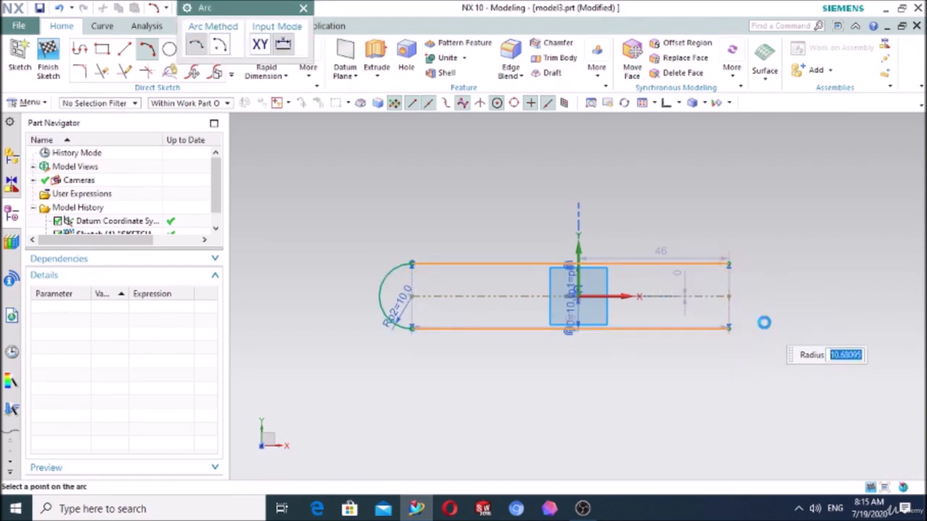
pyautogui.click(764, 323)
pyautogui.press('Escape')
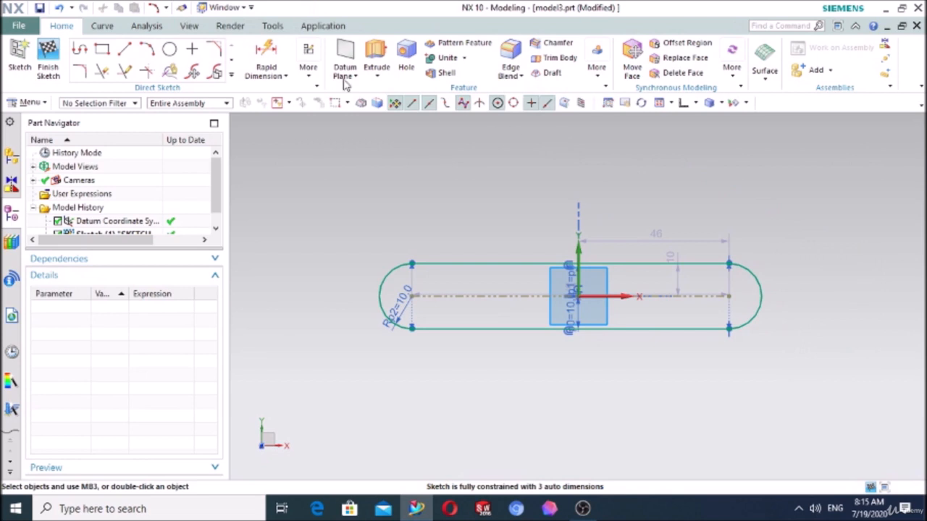
# - Offset the whole slot profile outward by 10 mm as one copy, with symmetric offset turned off
pyautogui.click(232, 77)
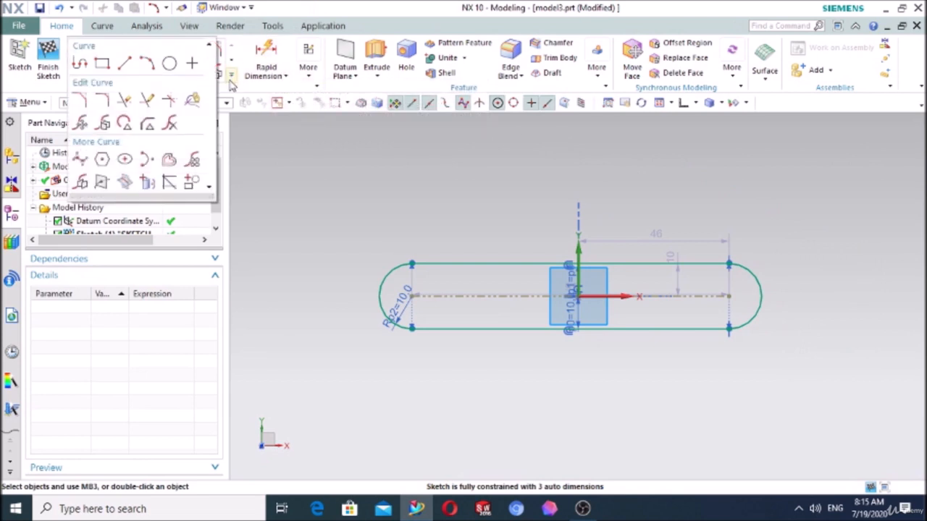
pyautogui.click(169, 159)
pyautogui.click(513, 265)
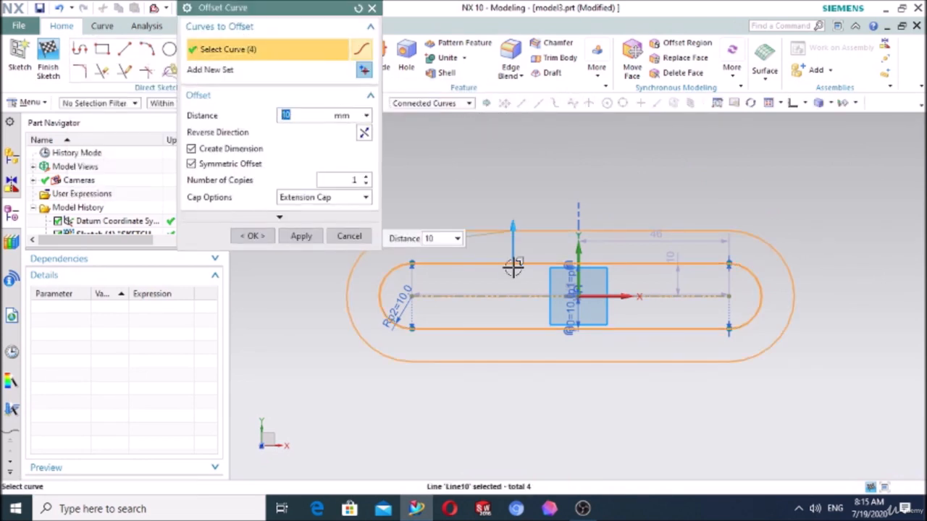
pyautogui.click(192, 164)
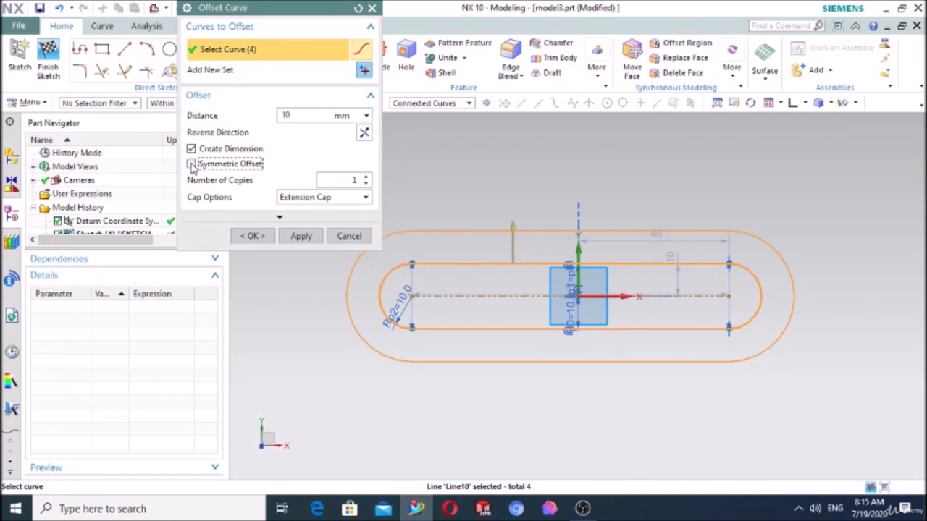
pyautogui.click(253, 236)
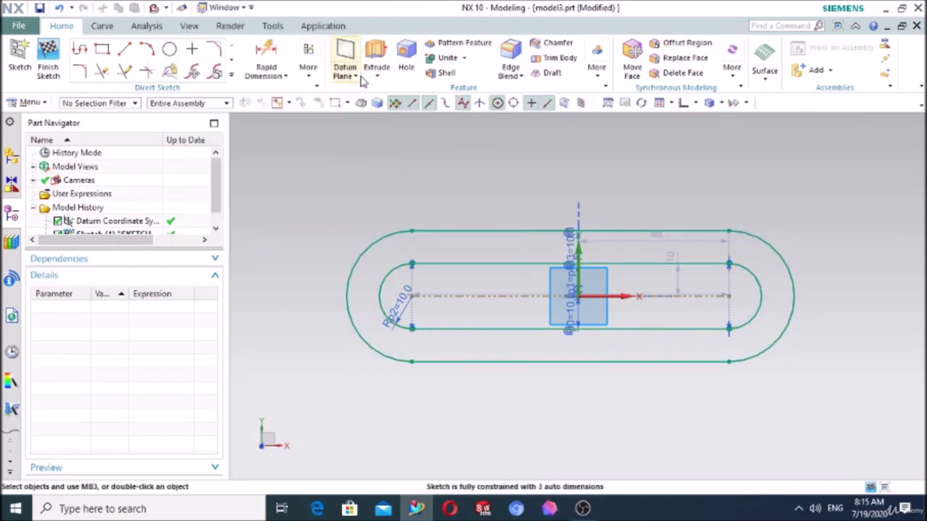
# - Extrude the two nested slot profiles from 0 to 13 mm to form a solid ring
pyautogui.click(376, 55)
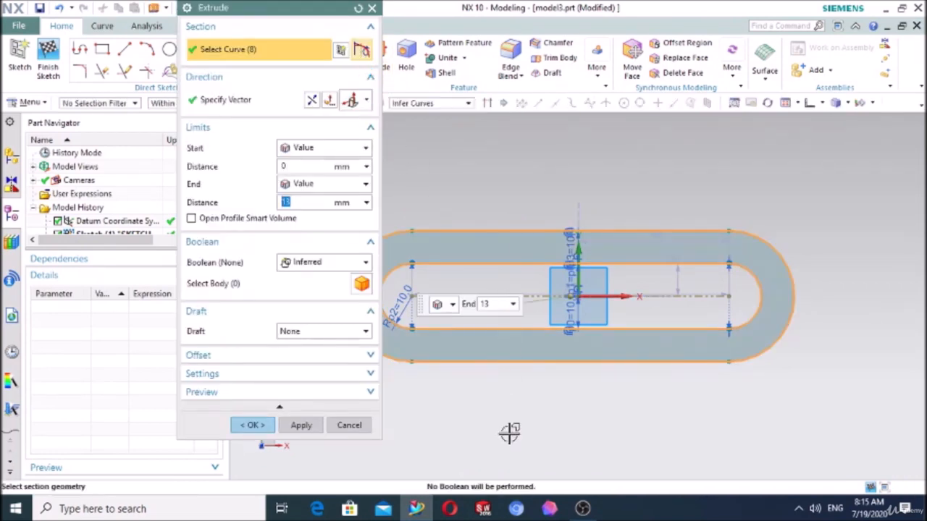
pyautogui.moveTo(507, 433); pyautogui.dragTo(514, 378, button='middle')
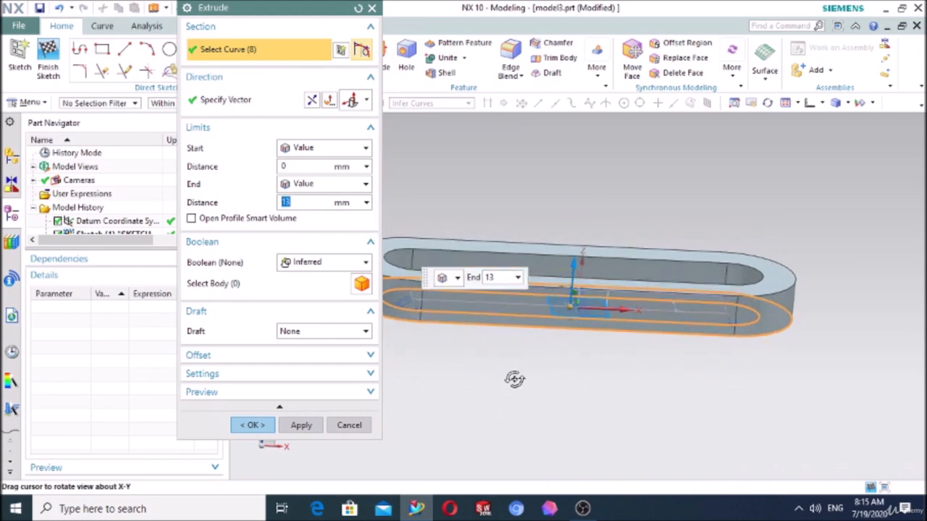
pyautogui.click(260, 425)
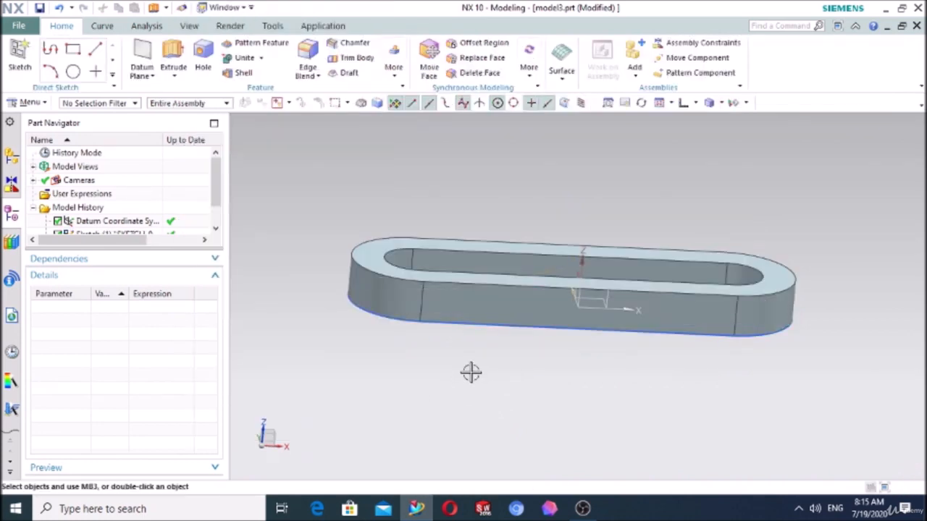
# - Create a sketch on the top face of the slot-shaped ring
pyautogui.moveTo(470, 372); pyautogui.dragTo(463, 401, button='middle')
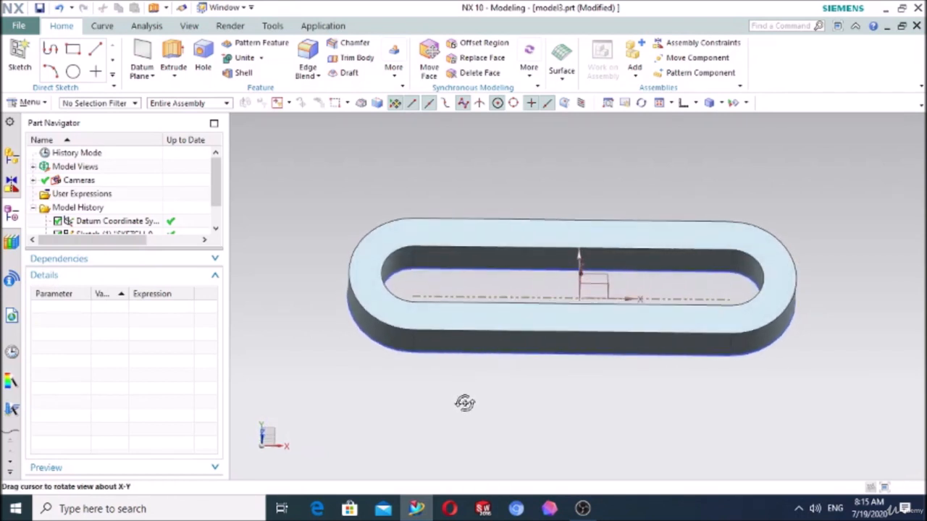
pyautogui.click(20, 52)
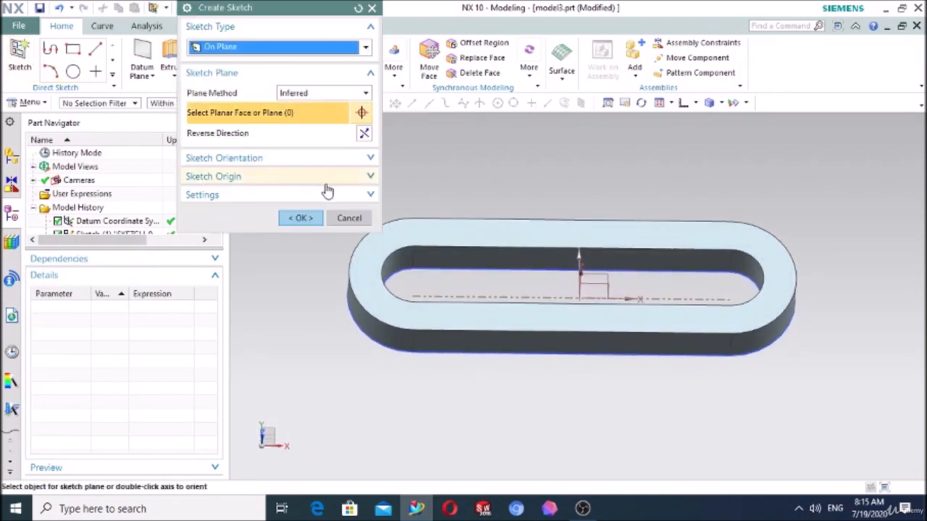
pyautogui.click(474, 231)
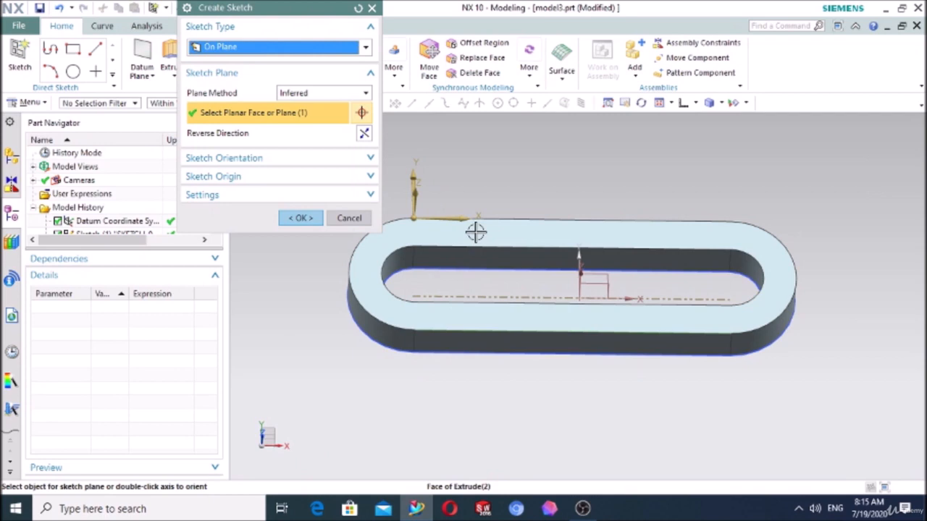
pyautogui.click(301, 218)
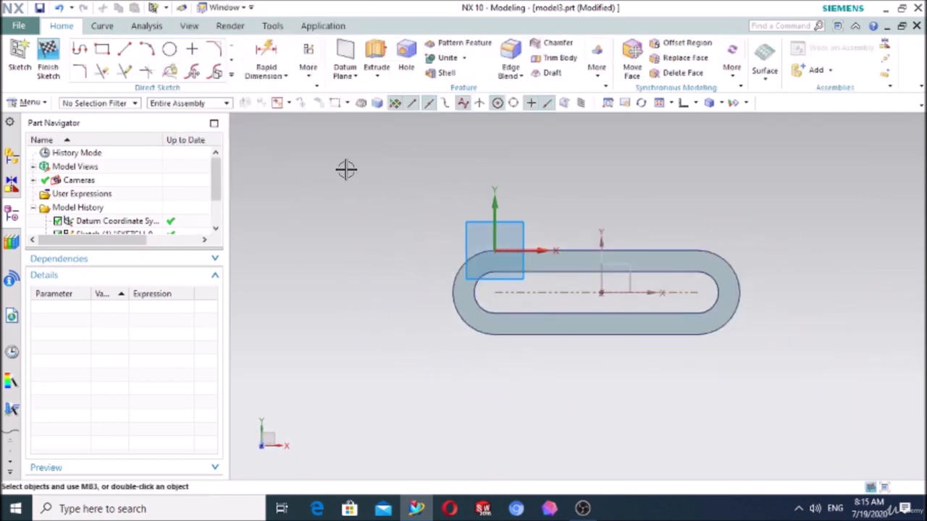
# - Project the four inner slot curves into the sketch, selecting them individually with the Single Curve rule
pyautogui.click(231, 75)
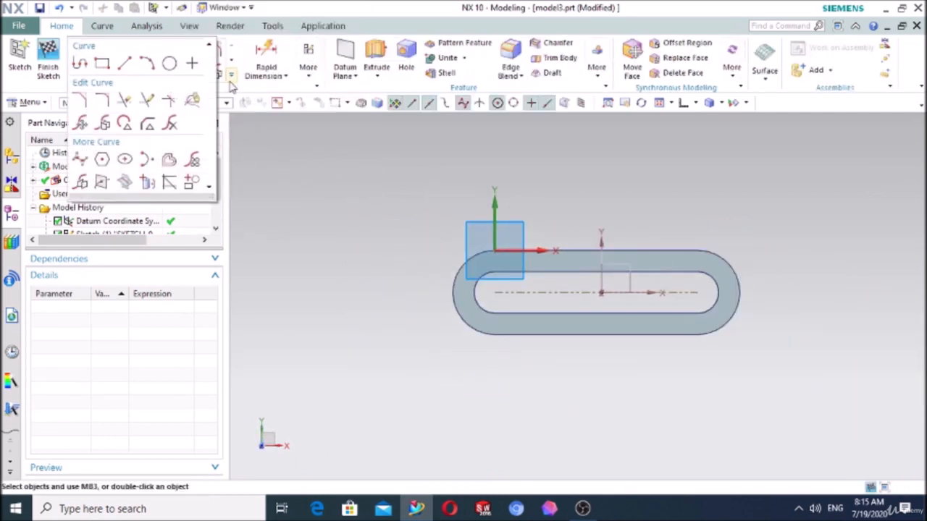
pyautogui.click(149, 182)
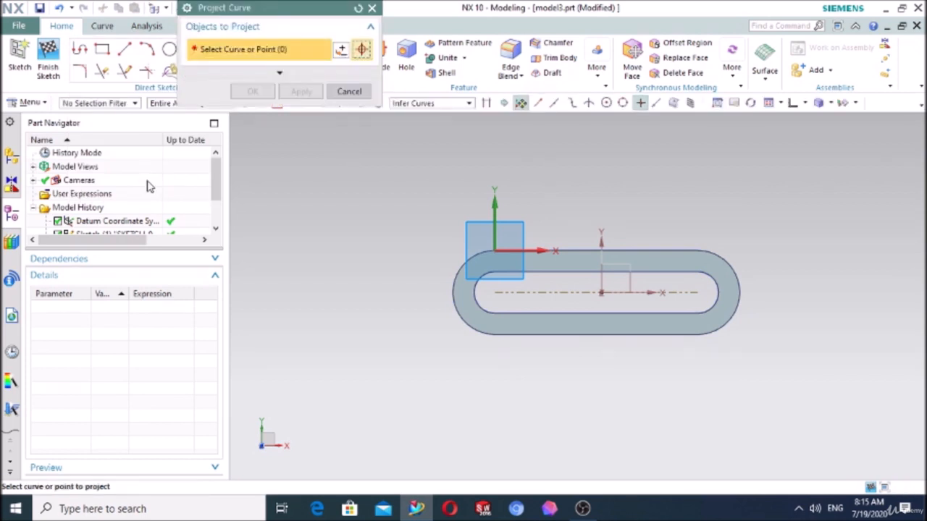
pyautogui.scroll(3, 596, 362)
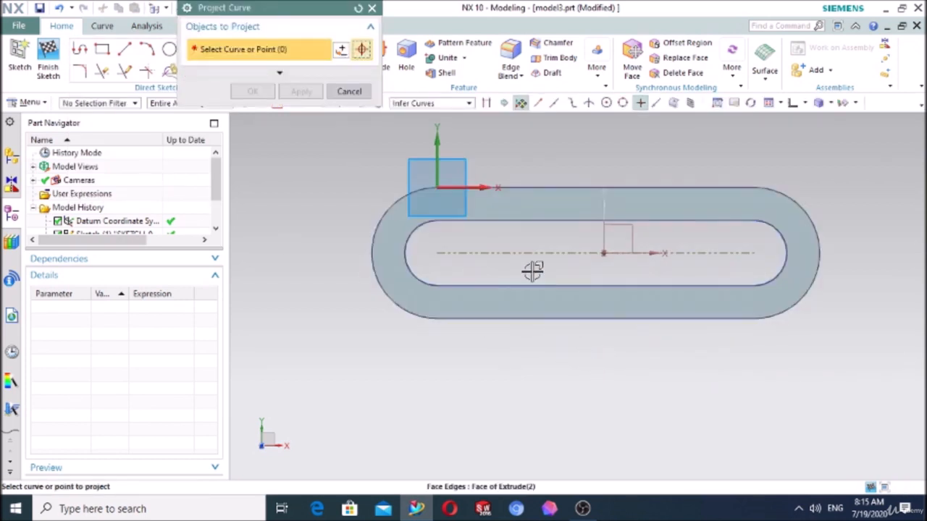
pyautogui.click(428, 104)
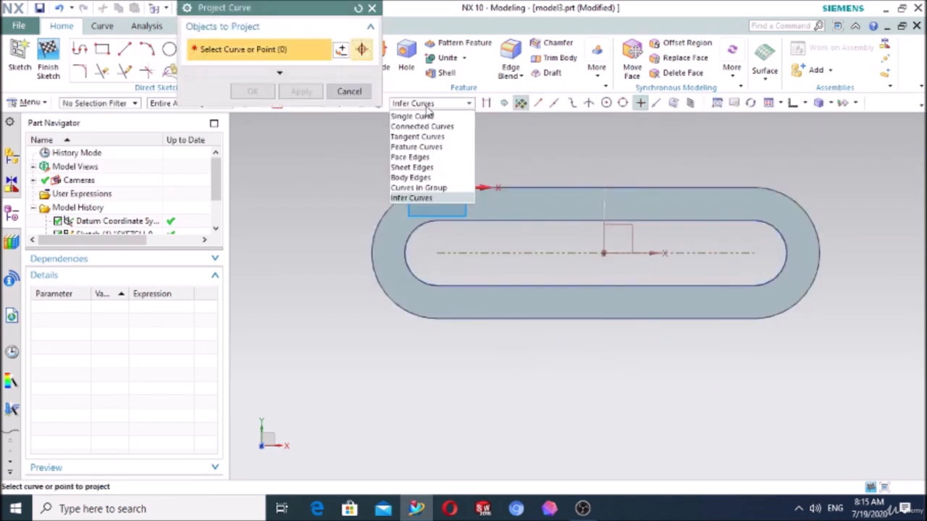
pyautogui.click(412, 116)
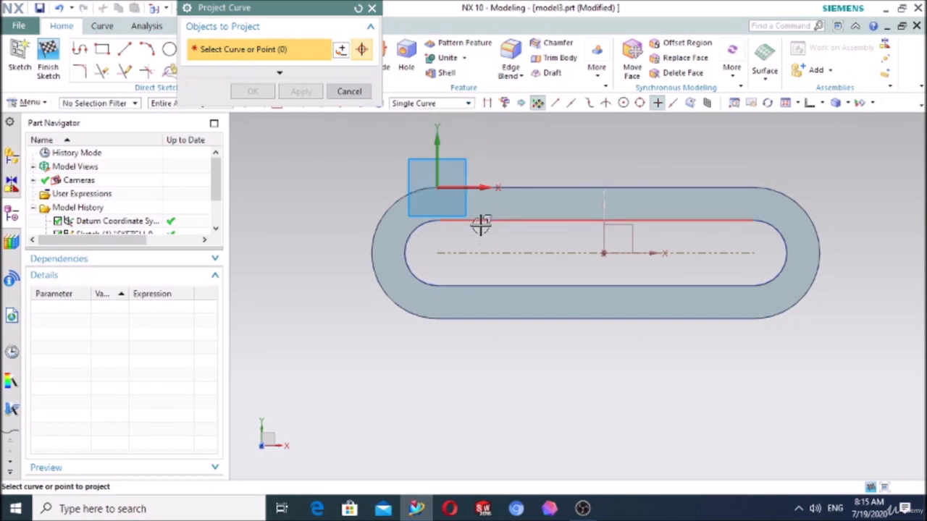
pyautogui.click(481, 226)
pyautogui.click(414, 229)
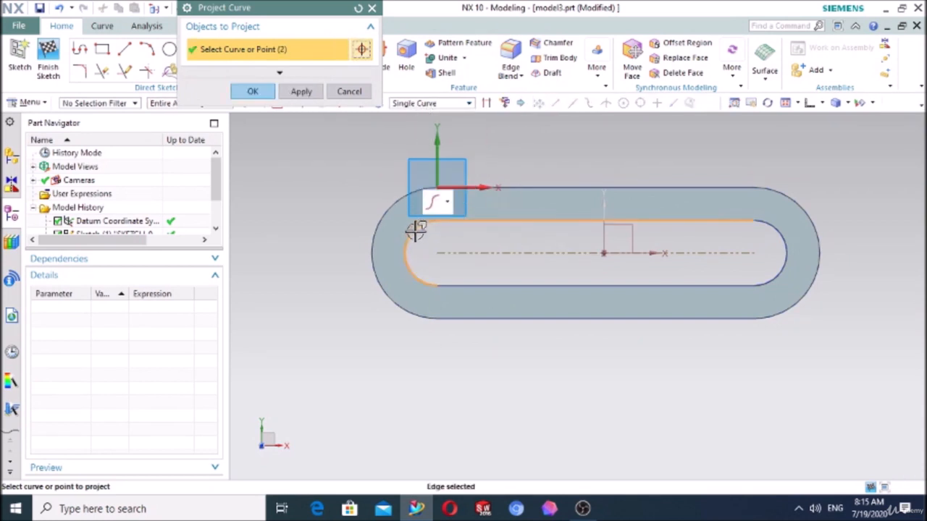
pyautogui.click(490, 285)
pyautogui.click(770, 276)
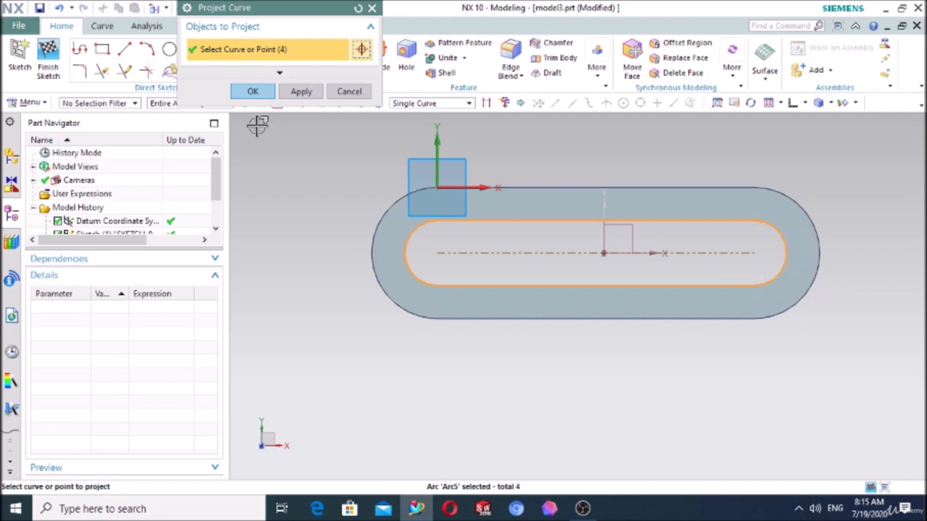
pyautogui.click(254, 92)
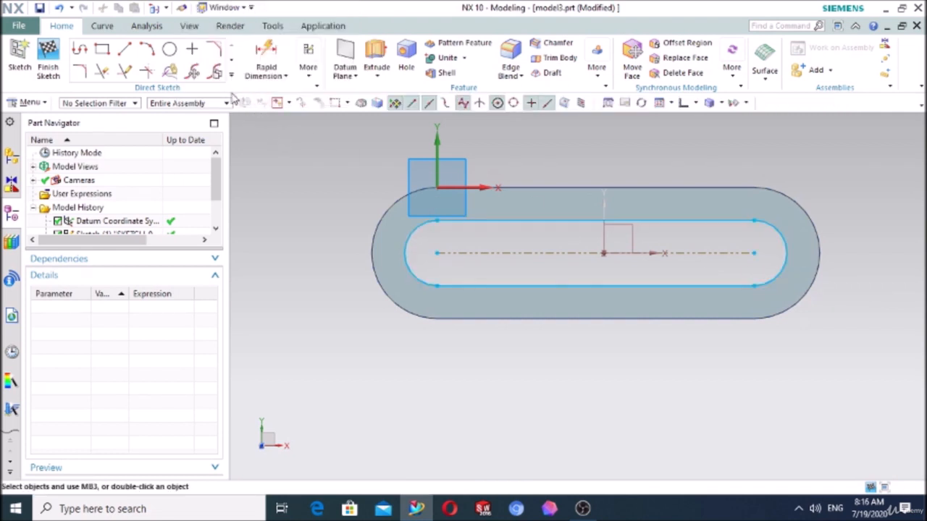
# - Offset the projected inner slot curves outward by 5 mm to create a path along the middle of the ring face
pyautogui.click(231, 74)
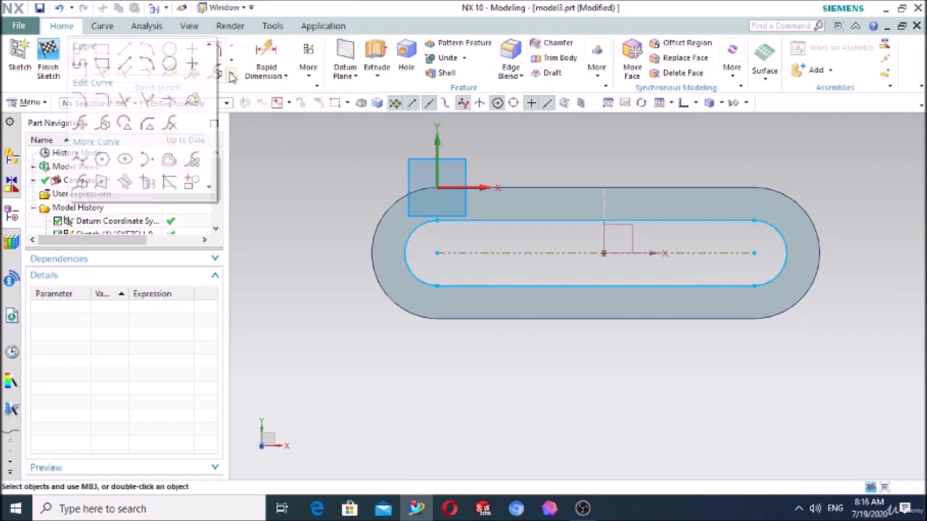
pyautogui.click(170, 160)
pyautogui.click(477, 287)
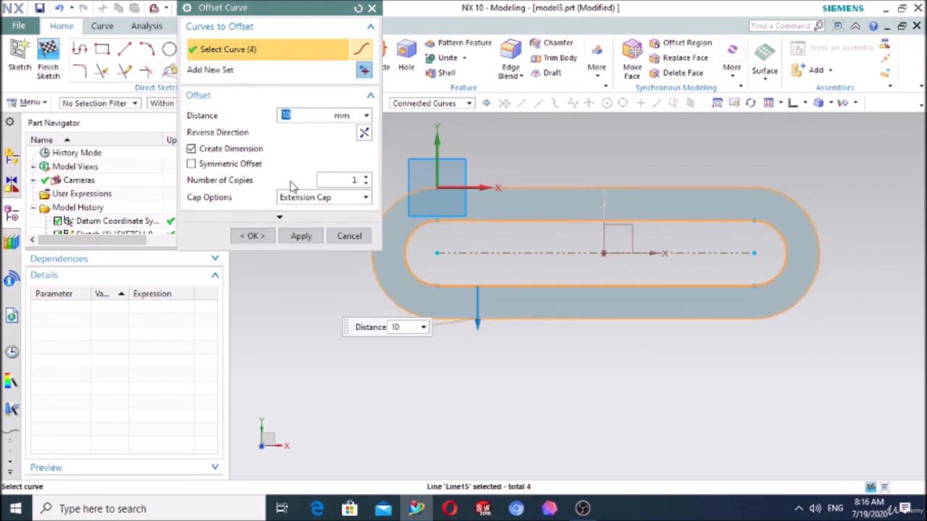
pyautogui.click(268, 235)
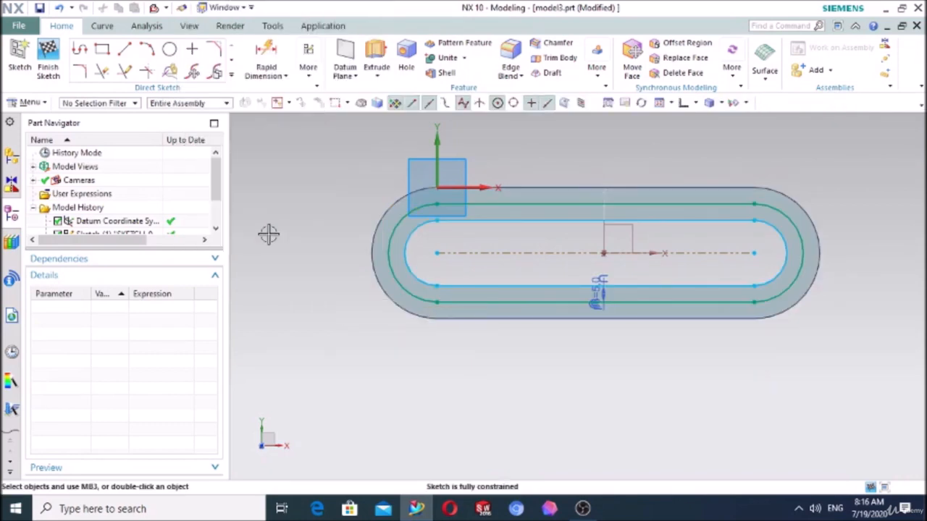
# - Draw a 5 mm diameter circle centred where the path's upper line meets its left arc, and finish the sketch
pyautogui.click(170, 49)
pyautogui.scroll(2, 435, 212)
pyautogui.scroll(2, 435, 212)
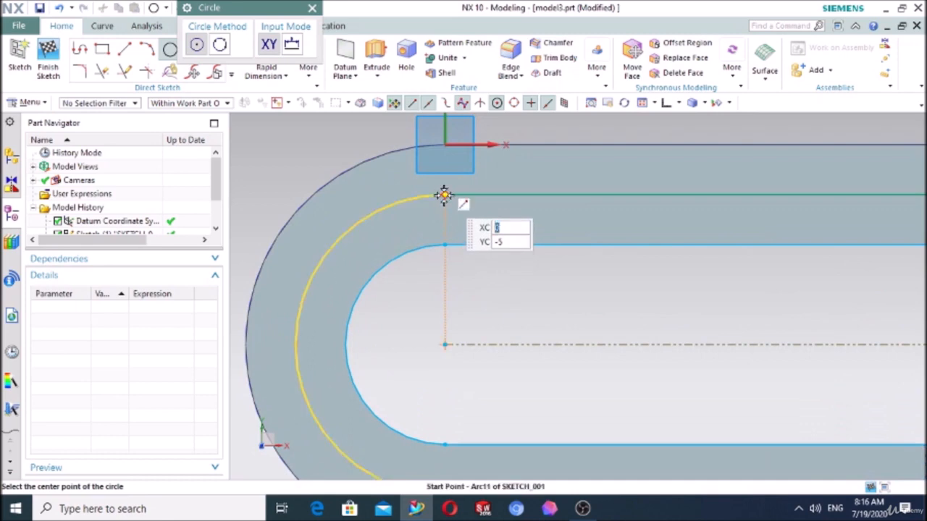
pyautogui.click(443, 196)
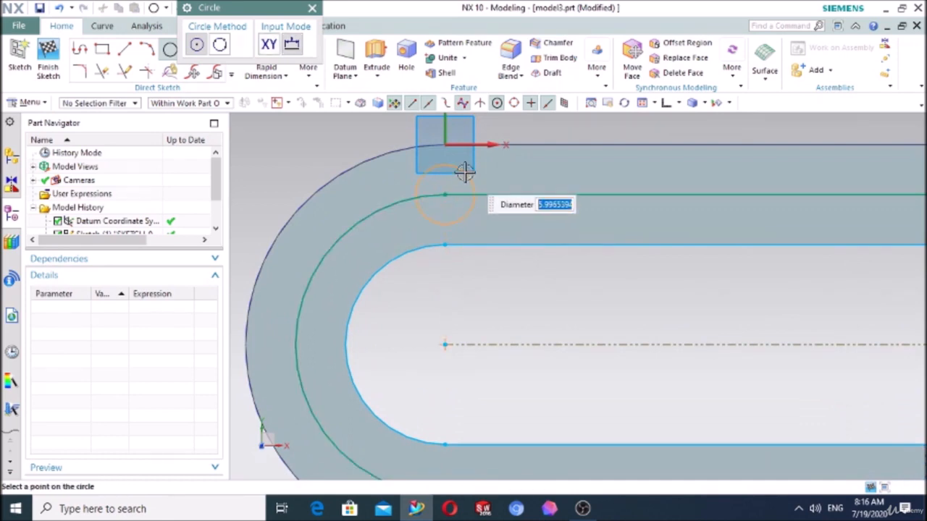
pyautogui.write('5')
pyautogui.press('Return')
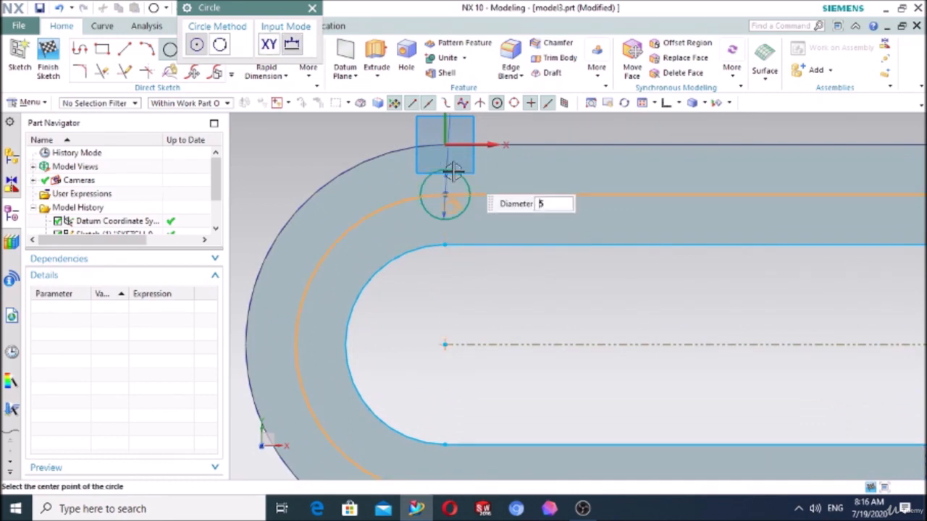
pyautogui.press('Escape')
pyautogui.click(48, 54)
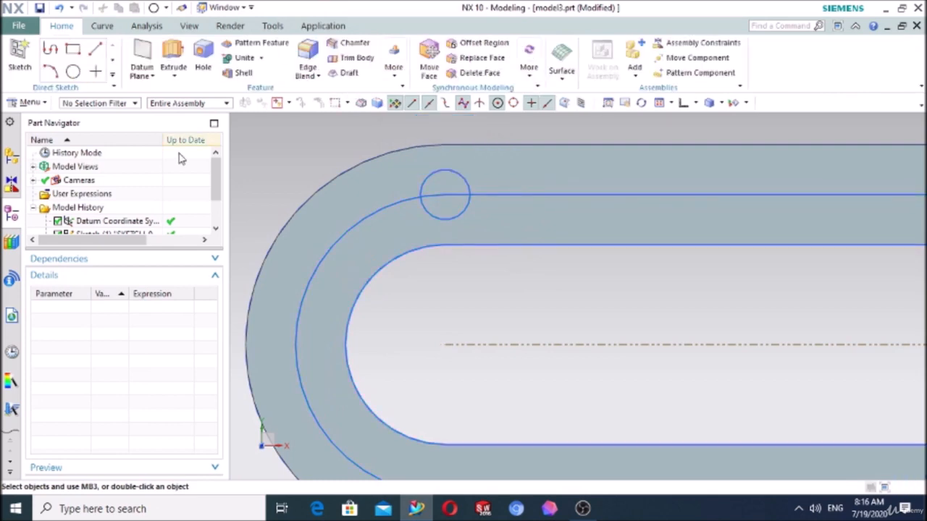
# - Extrude only the small circle 13 mm using the Single Curve rule, subtracting it from the ring to cut a hole
pyautogui.moveTo(326, 263); pyautogui.dragTo(376, 272, button='middle')
pyautogui.scroll(4, 376, 198)
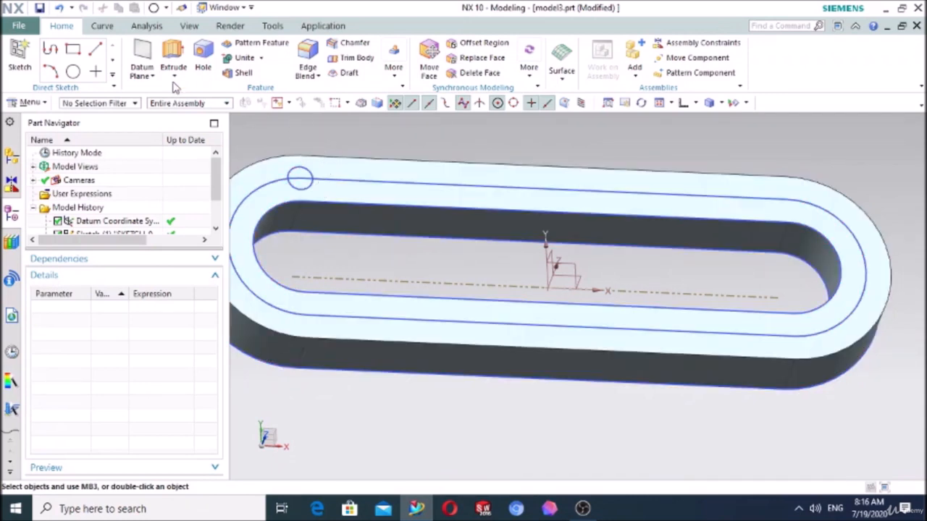
pyautogui.click(173, 58)
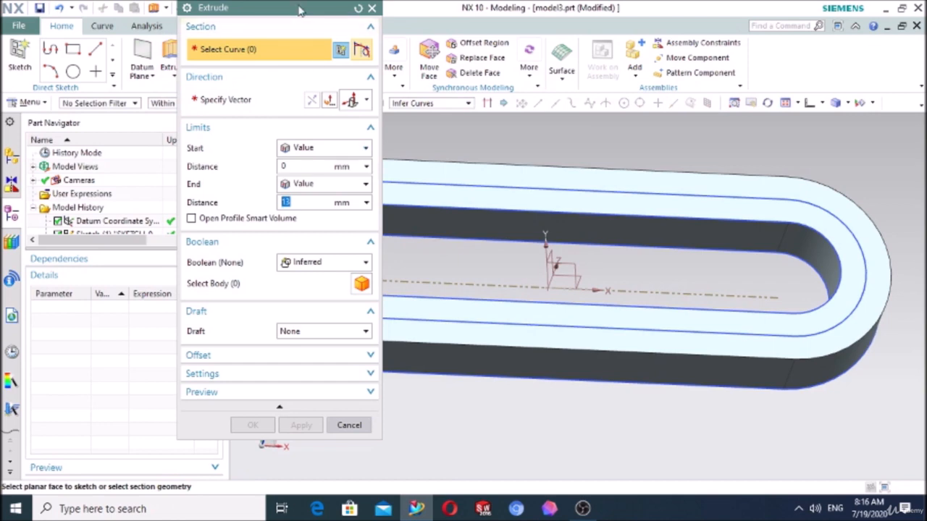
pyautogui.moveTo(297, 12); pyautogui.dragTo(210, 38)
pyautogui.click(410, 104)
pyautogui.click(409, 113)
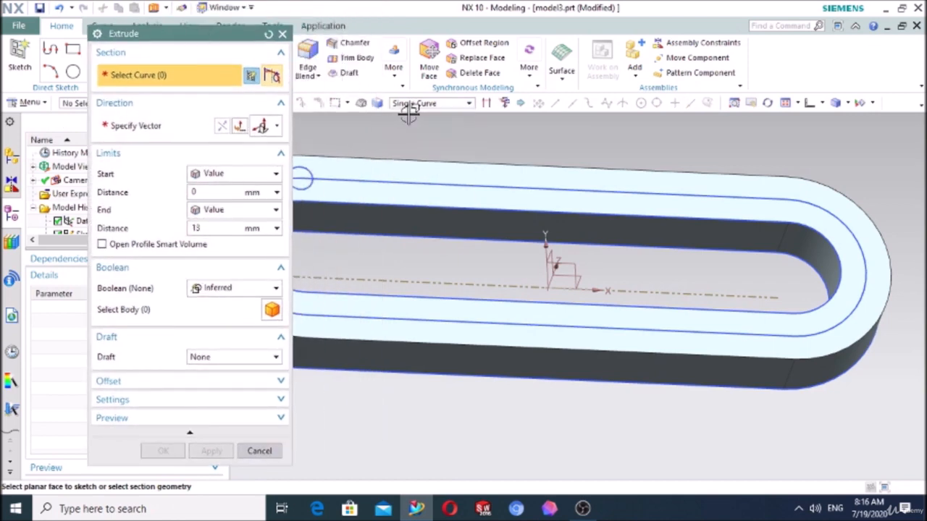
pyautogui.click(305, 168)
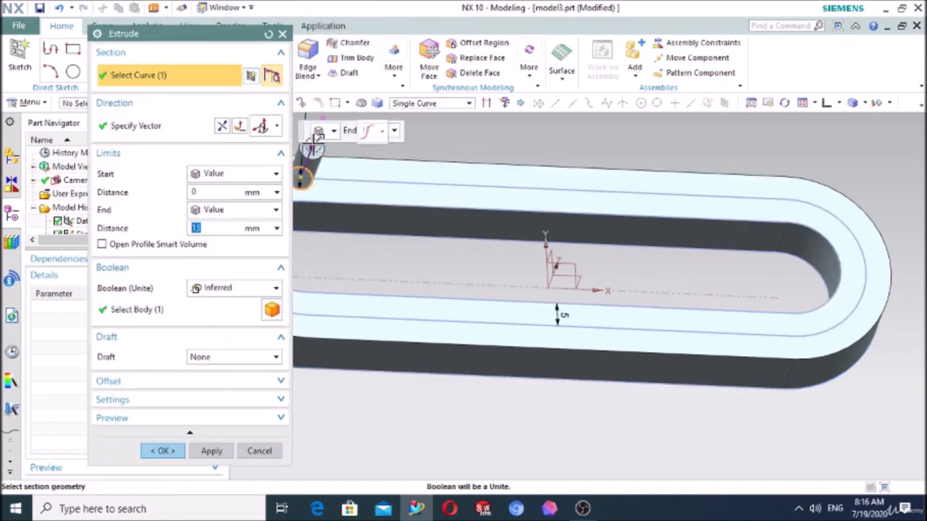
pyautogui.click(220, 289)
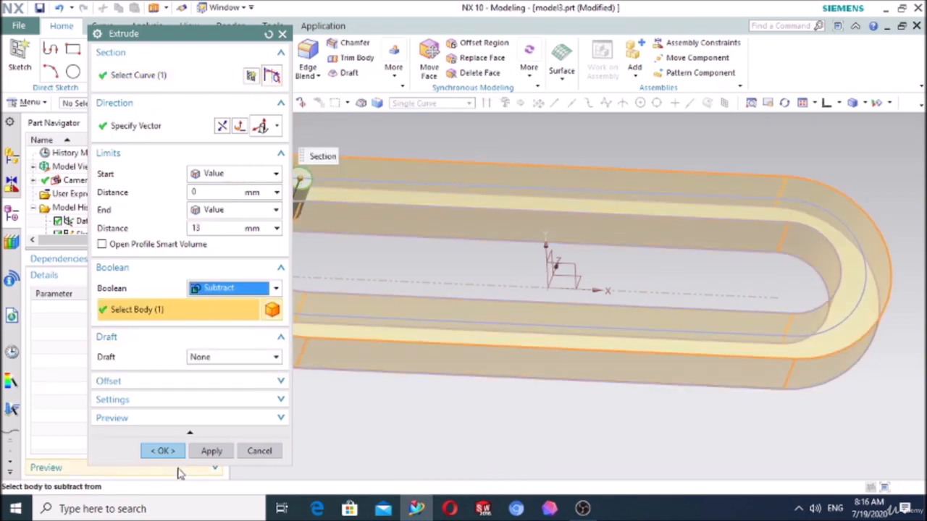
pyautogui.click(160, 451)
pyautogui.scroll(2, 333, 214)
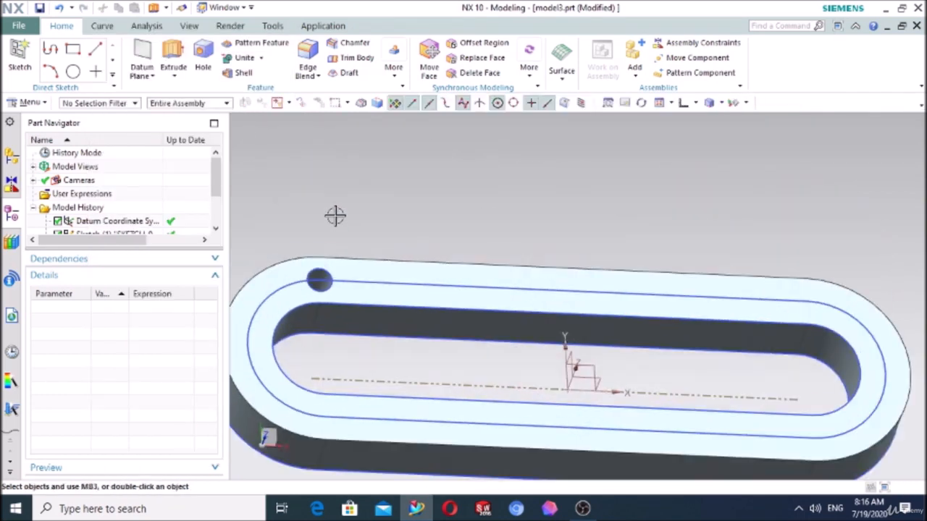
# - Start a Pattern Feature with the Along layout and select the hole's extrusion as the feature to pattern
pyautogui.moveTo(429, 212); pyautogui.dragTo(335, 287, button='middle')
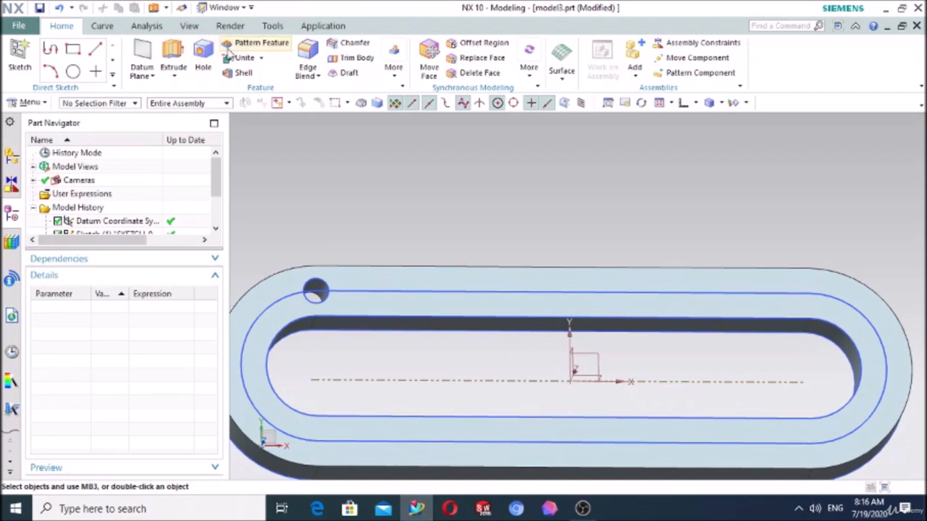
pyautogui.click(232, 45)
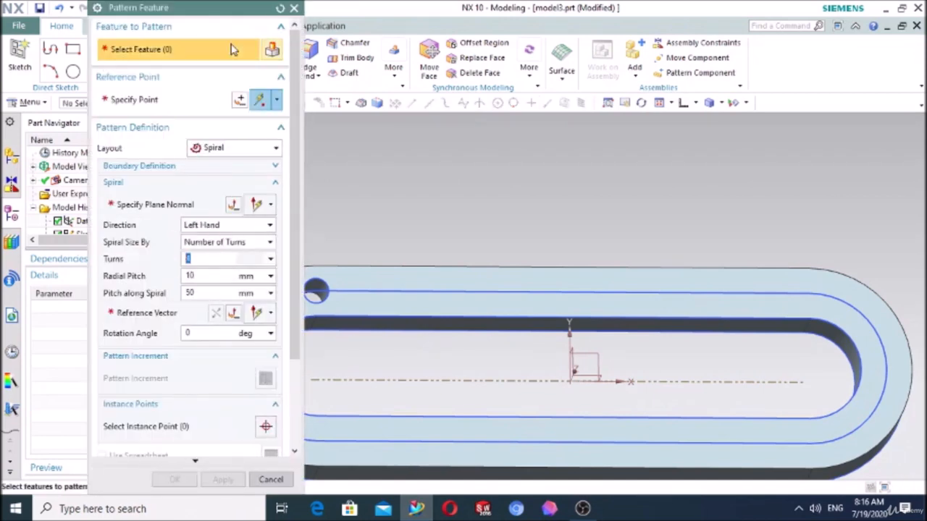
pyautogui.click(227, 149)
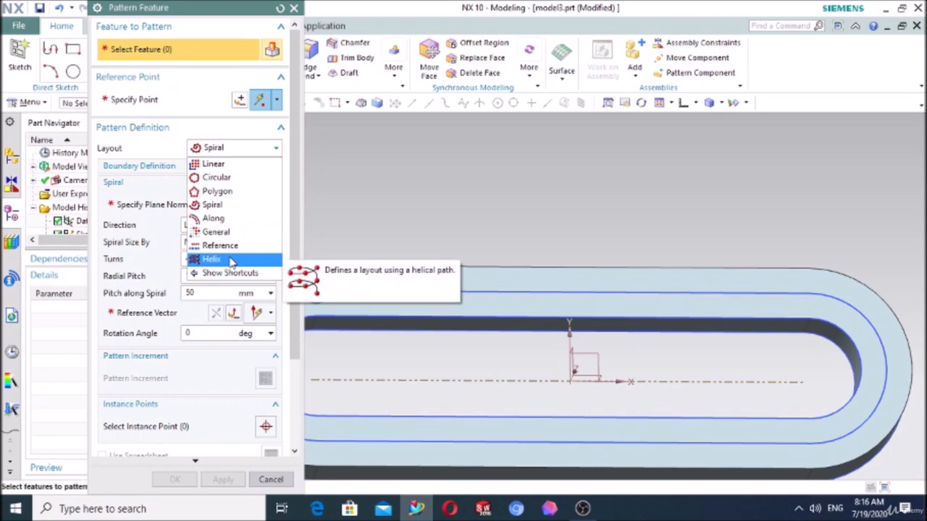
pyautogui.click(215, 218)
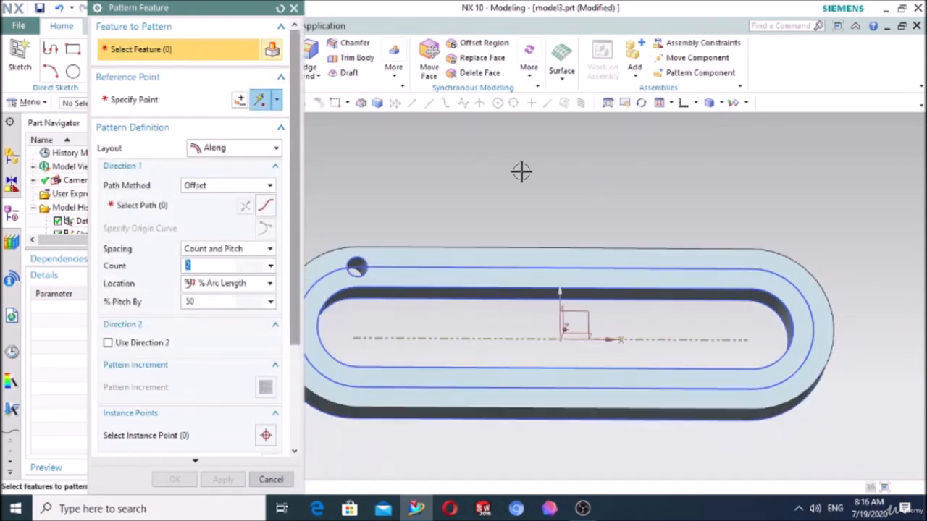
pyautogui.moveTo(236, 12); pyautogui.dragTo(446, 48)
pyautogui.scroll(3, 347, 271)
pyautogui.scroll(-2, 121, 199)
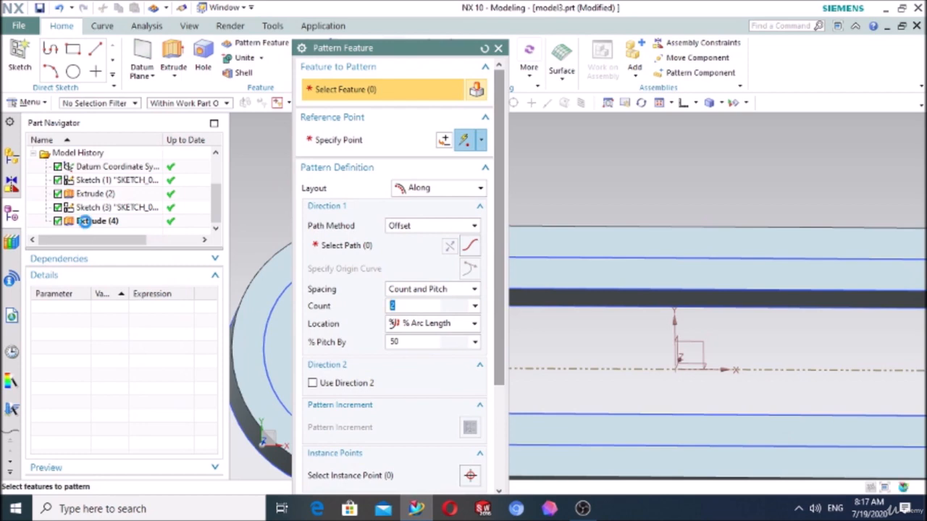
pyautogui.click(85, 221)
pyautogui.moveTo(382, 8); pyautogui.dragTo(650, 44)
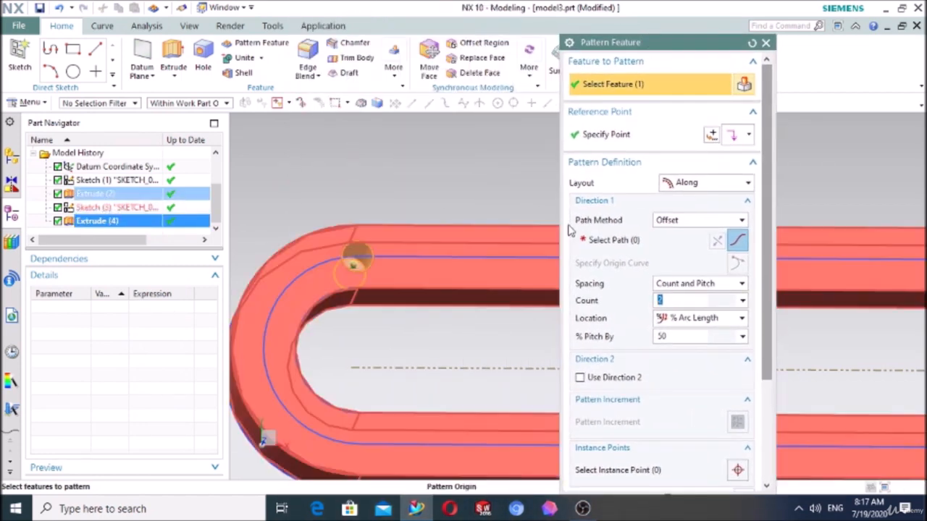
# - Pattern the hole along the ring's connected middle path with a count of 10 and a pitch of 10% arc length
pyautogui.click(616, 239)
pyautogui.click(476, 268)
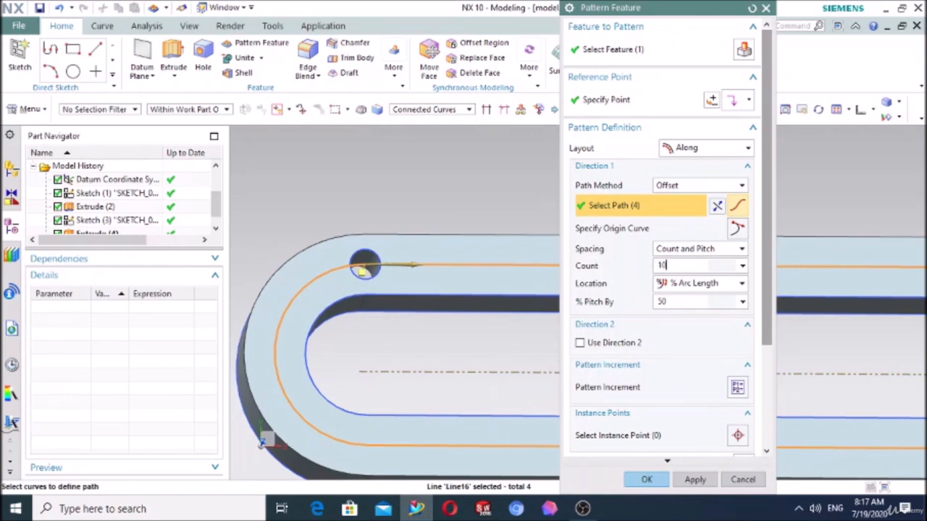
pyautogui.click(680, 300)
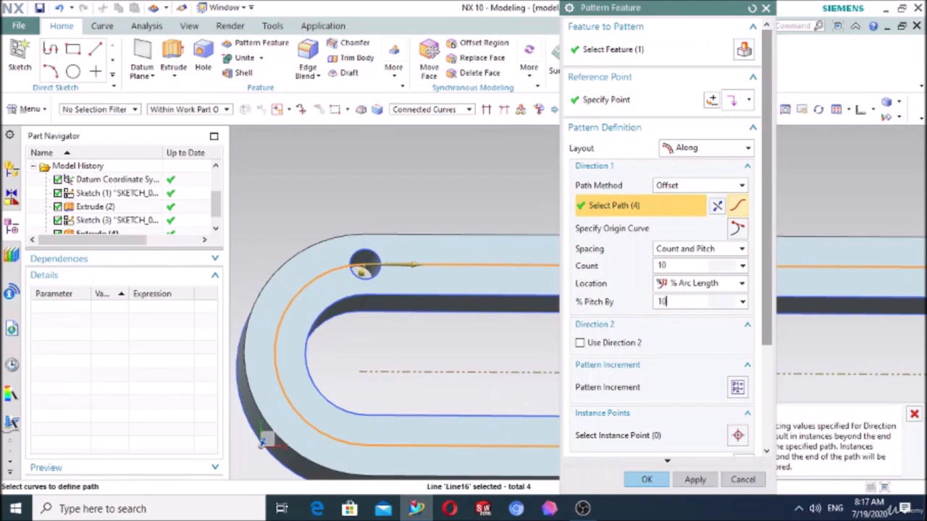
pyautogui.write('10')
pyautogui.press('Return')
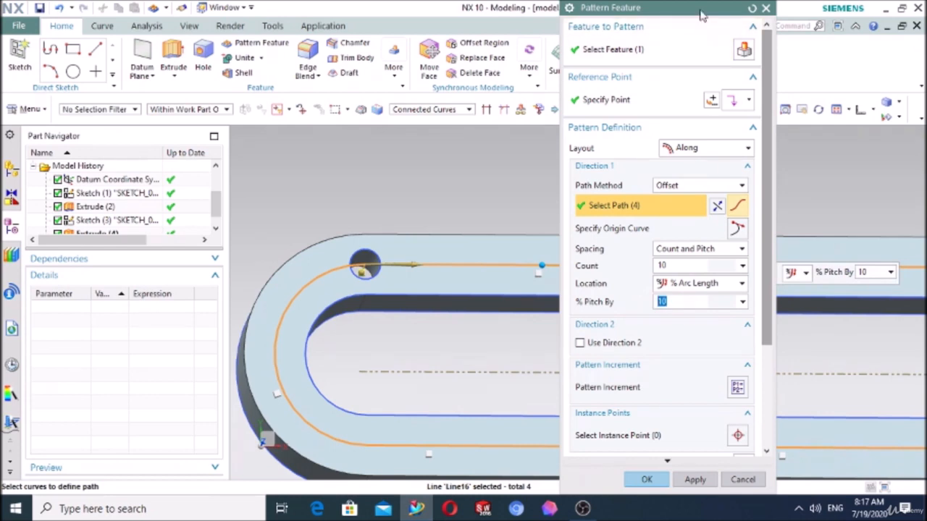
pyautogui.moveTo(706, 8); pyautogui.dragTo(170, 17)
pyautogui.scroll(-3, 540, 184)
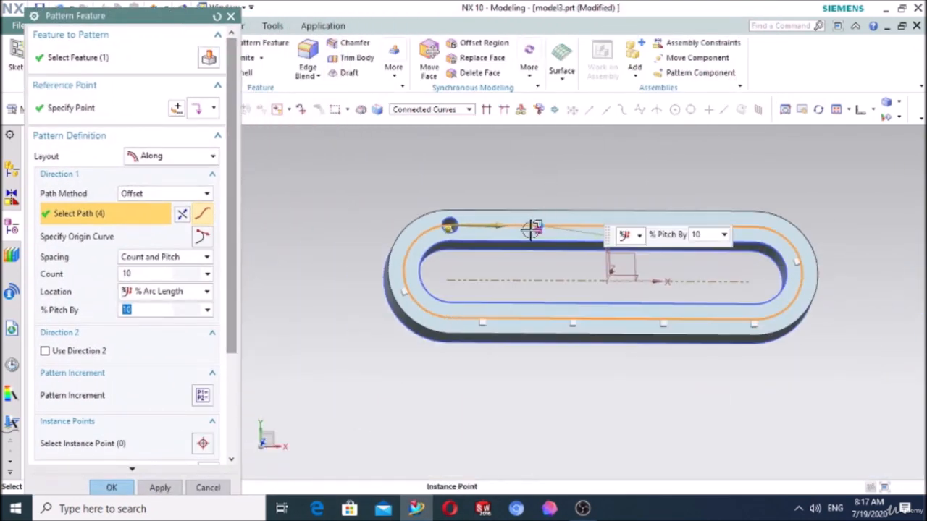
pyautogui.click(112, 487)
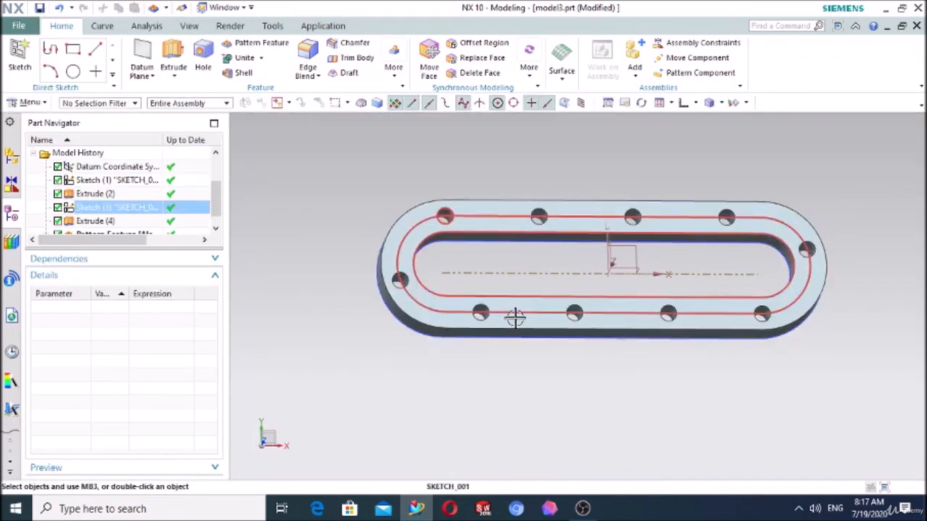
# - Hide the path sketch on the ring's top face and the base slot sketch
pyautogui.click(441, 313)
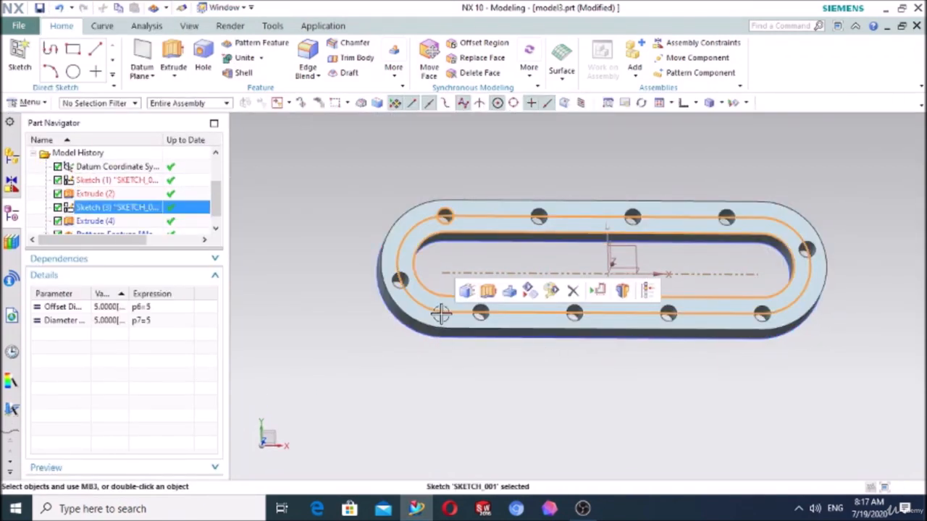
pyautogui.press('Escape')
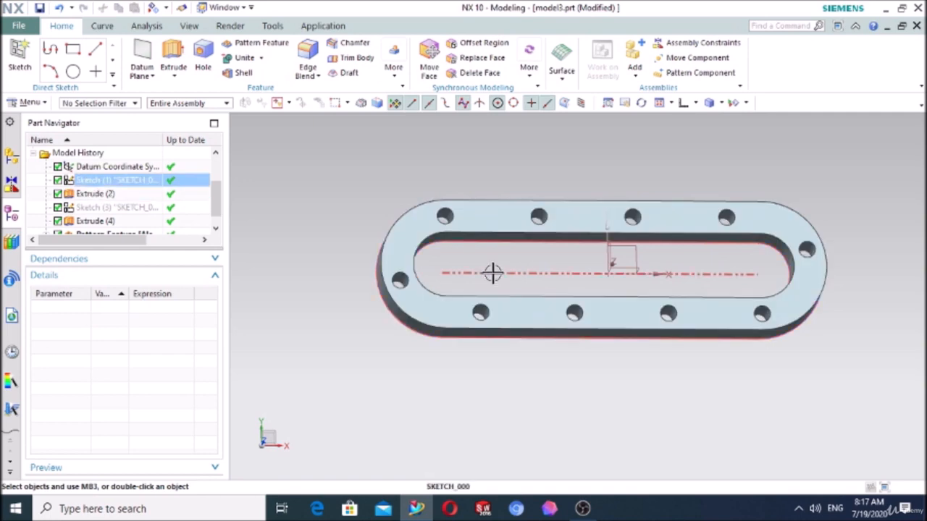
pyautogui.click(544, 271)
pyautogui.click(582, 253)
# - Apply a 2 mm radius Edge Blend to the top edge of the original hole at the ring's upper left
pyautogui.moveTo(533, 375); pyautogui.dragTo(522, 281, button='middle')
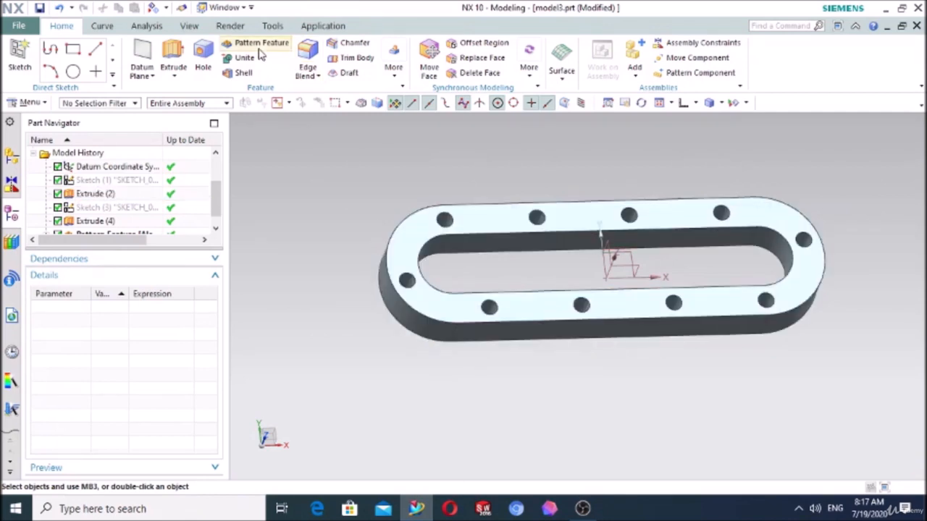
pyautogui.click(308, 62)
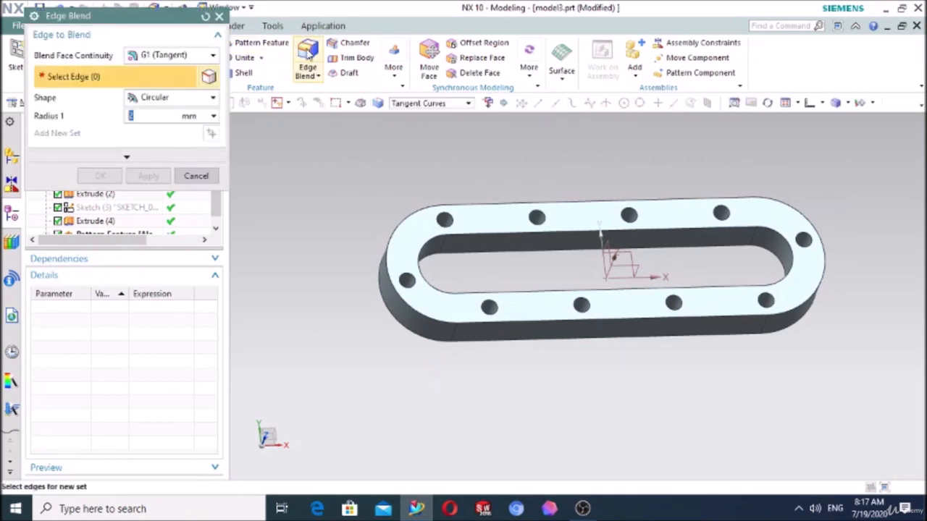
pyautogui.scroll(3, 451, 214)
pyautogui.scroll(2, 450, 210)
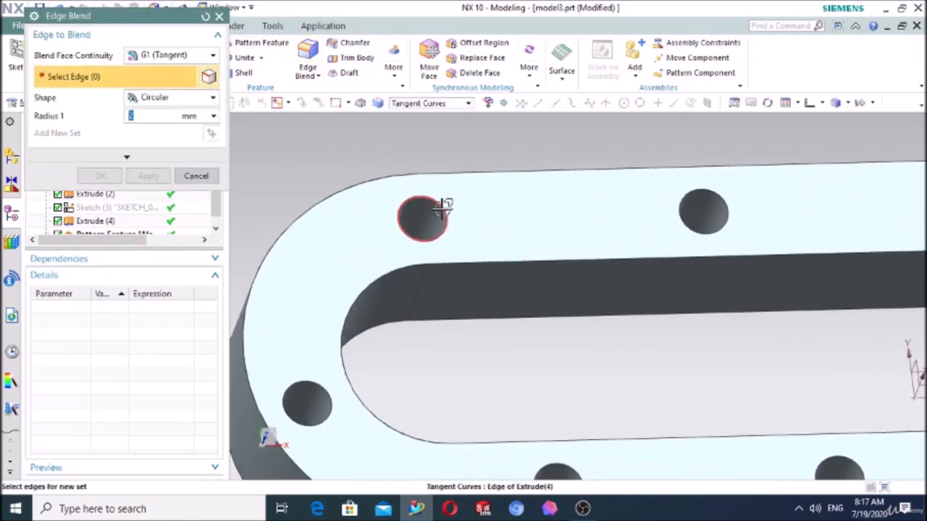
pyautogui.click(442, 208)
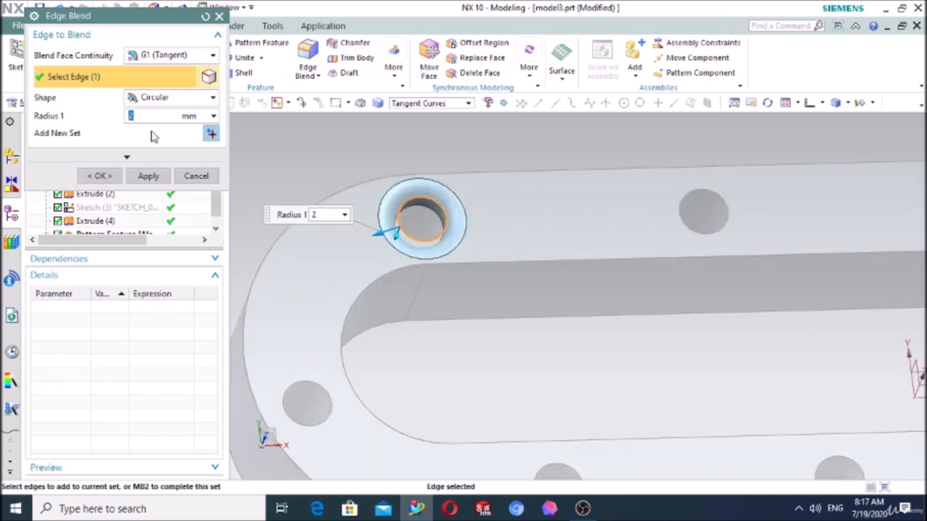
pyautogui.click(100, 176)
pyautogui.scroll(-5, 265, 189)
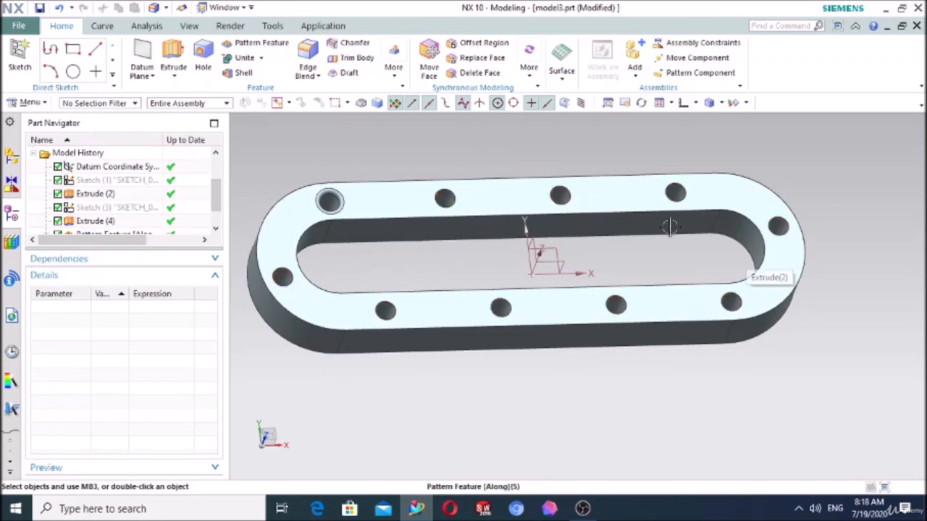
pyautogui.click(737, 278)
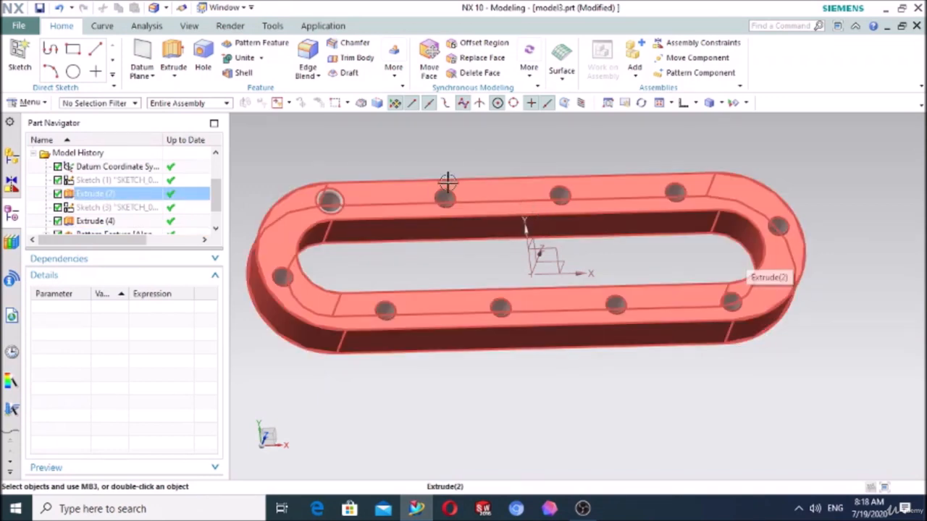
pyautogui.press('Escape')
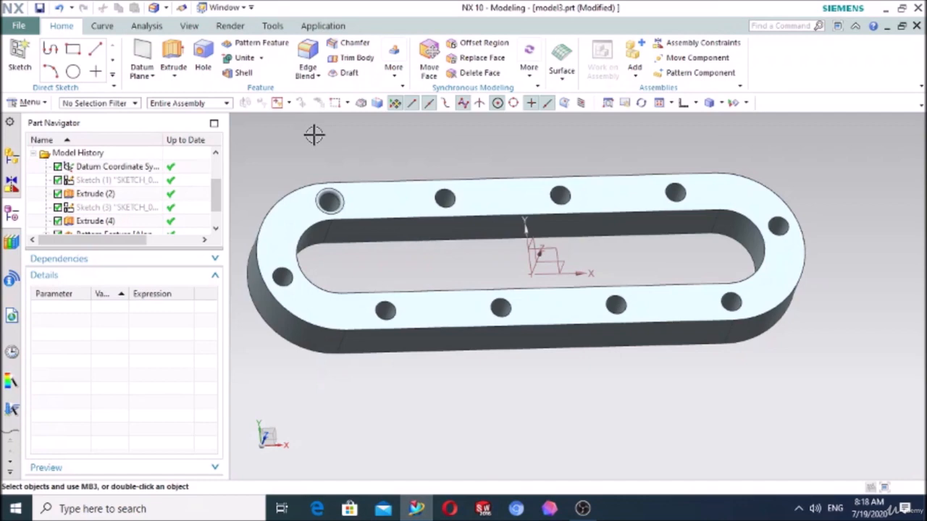
# - Start a Pattern Feature with the Reference layout and select the original hole and its edge blend as the features to pattern
pyautogui.click(255, 42)
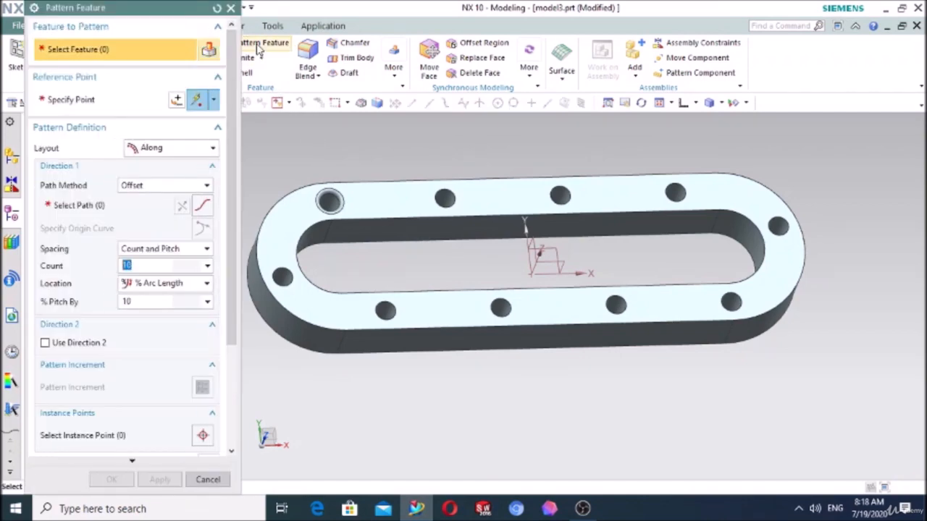
pyautogui.click(177, 149)
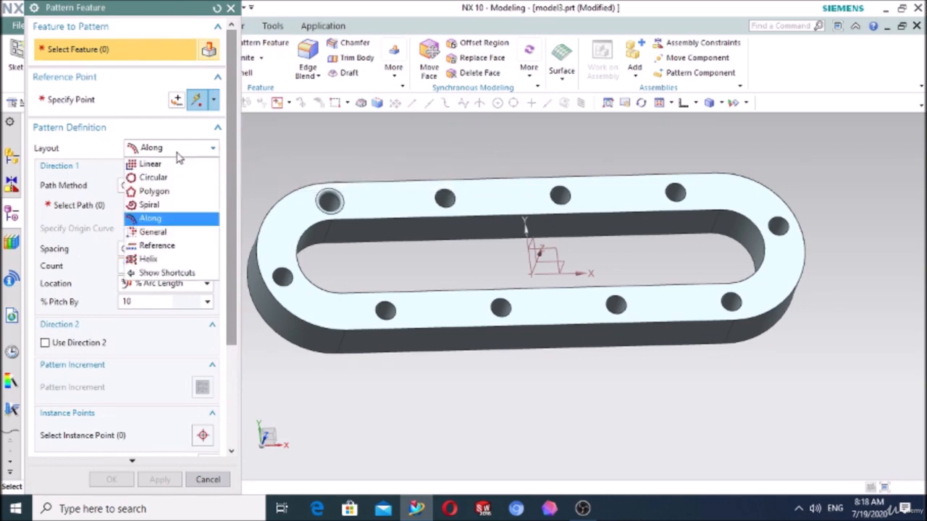
pyautogui.click(158, 246)
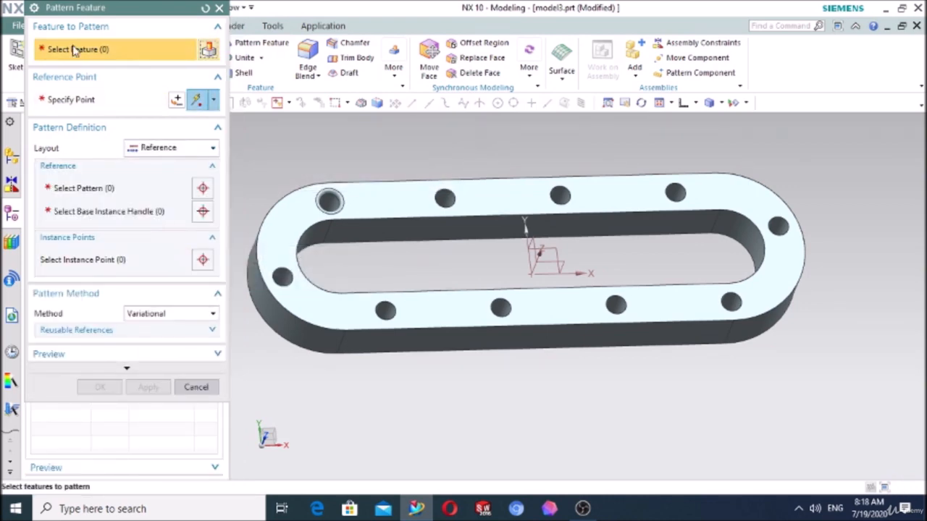
pyautogui.scroll(3, 292, 208)
pyautogui.click(373, 189)
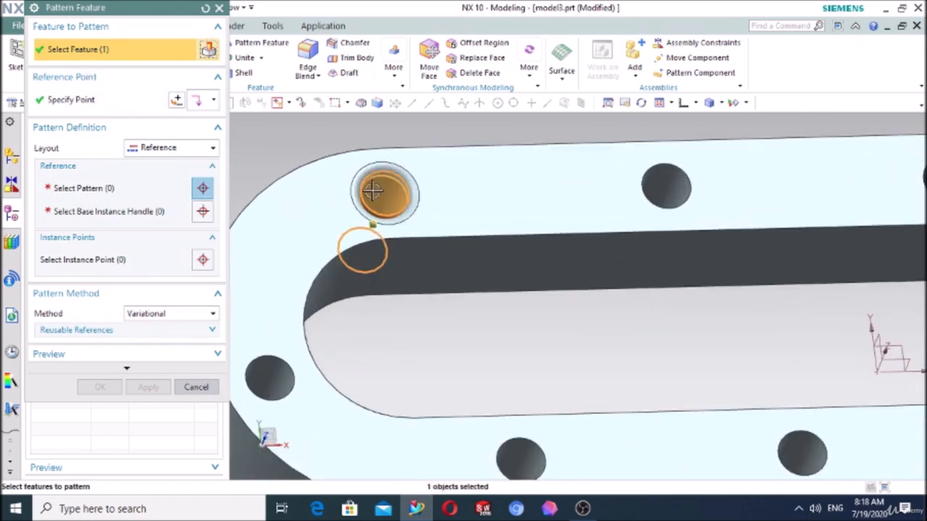
pyautogui.click(377, 170)
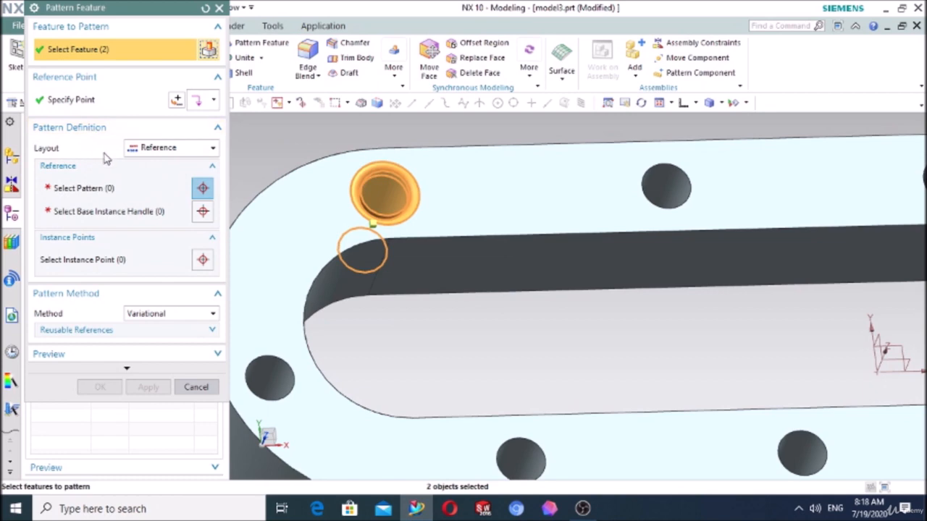
# - Choose the existing Along hole pattern as the reference pattern for the blended hole
pyautogui.click(100, 190)
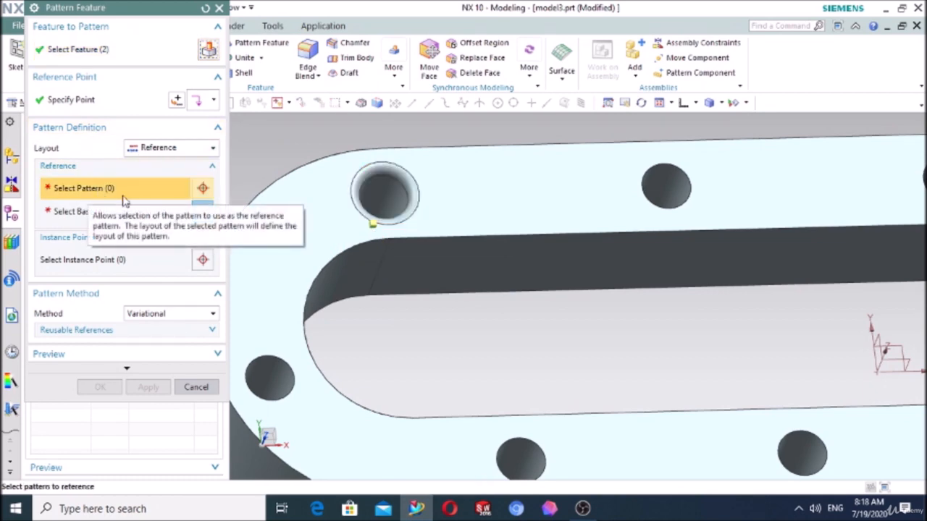
pyautogui.click(674, 189)
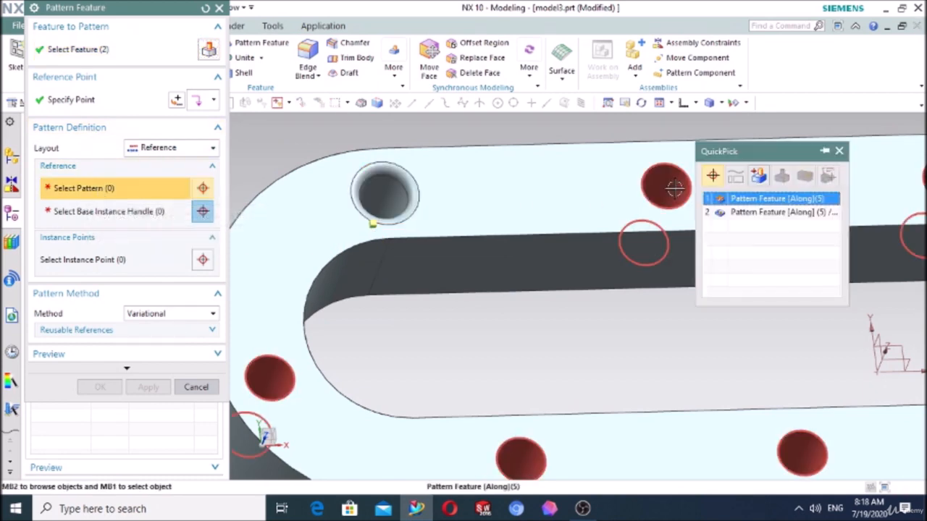
pyautogui.click(753, 200)
pyautogui.scroll(-3, 635, 254)
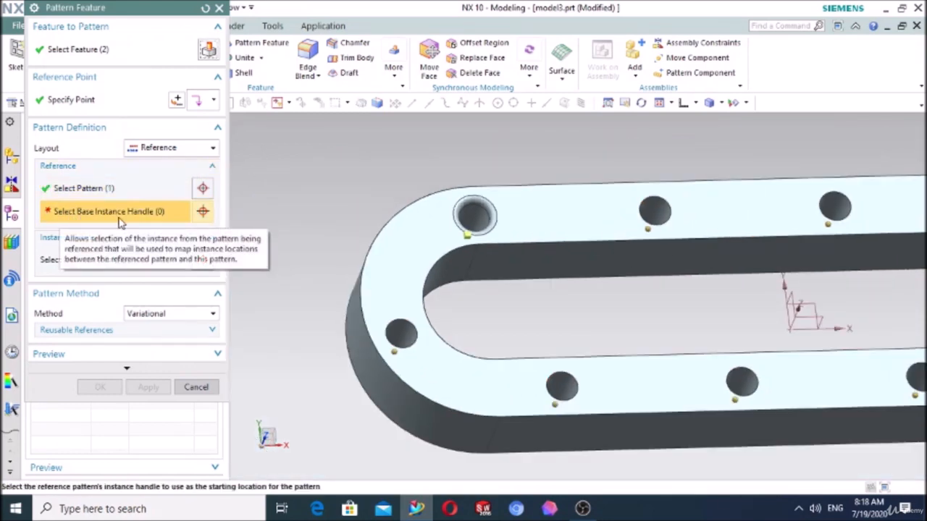
# - Try to create the Reference pattern using the instance handle at the second hole as the base instance, and dismiss the information report
pyautogui.scroll(2, 591, 251)
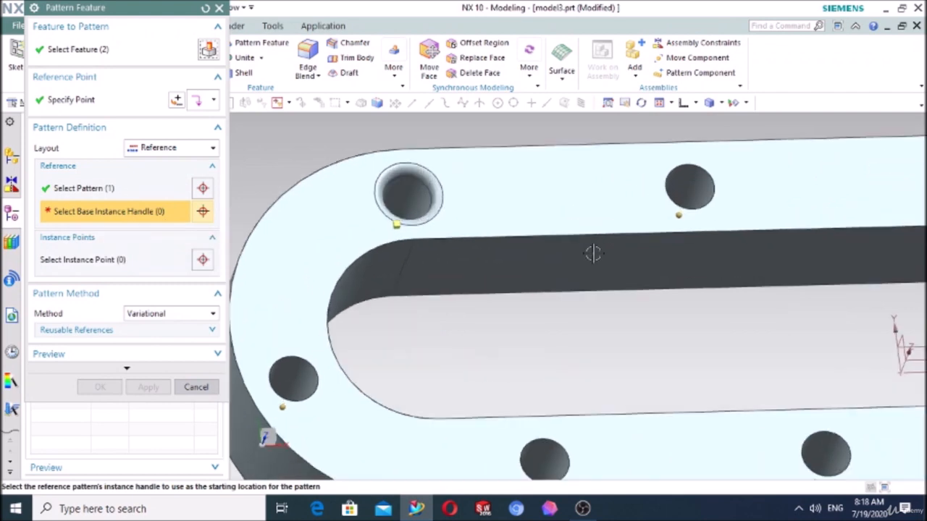
pyautogui.click(397, 225)
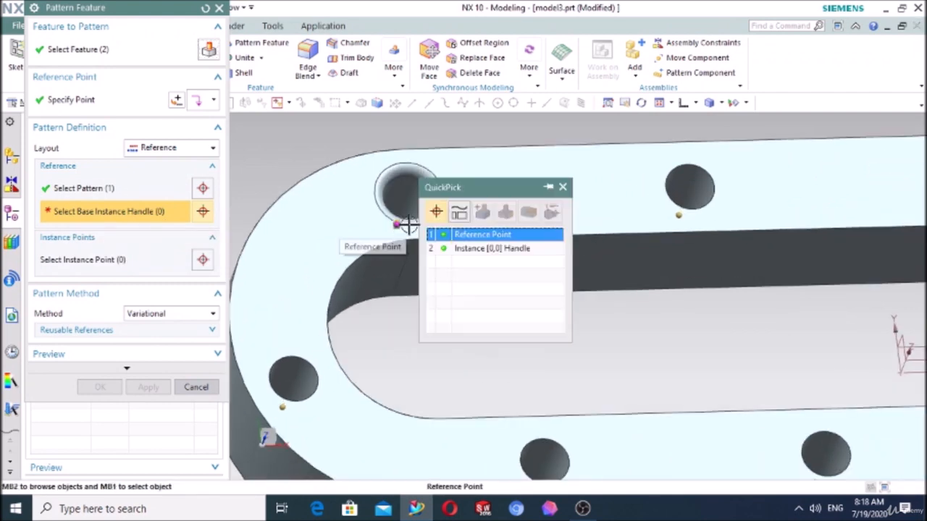
pyautogui.click(474, 236)
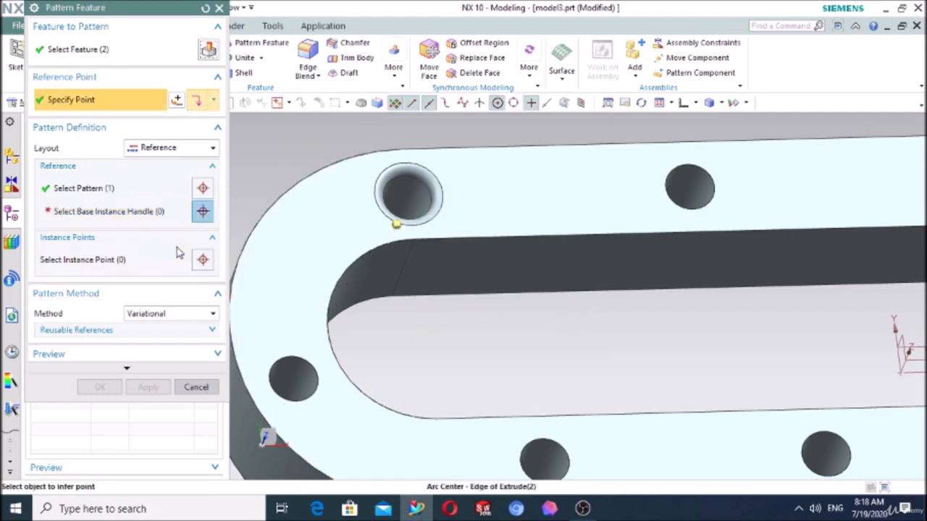
pyautogui.click(154, 217)
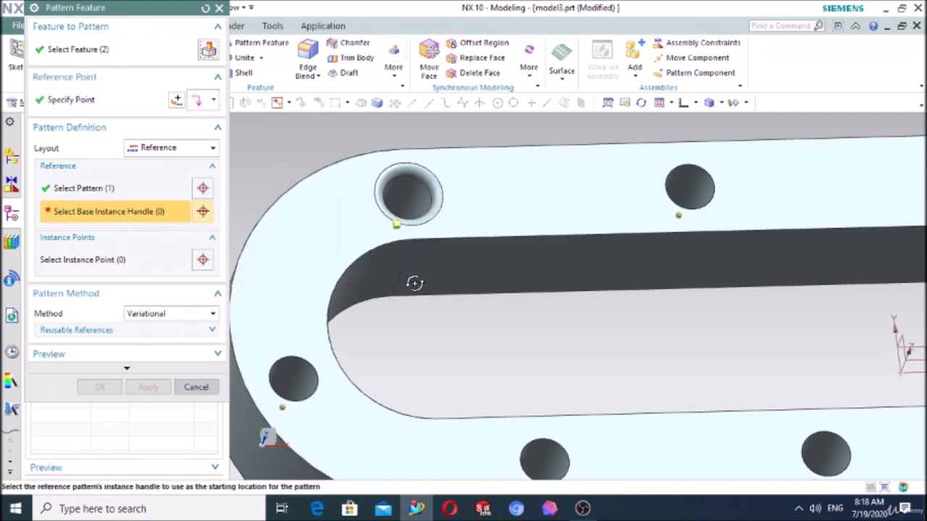
pyautogui.moveTo(415, 282); pyautogui.dragTo(412, 290, button='middle')
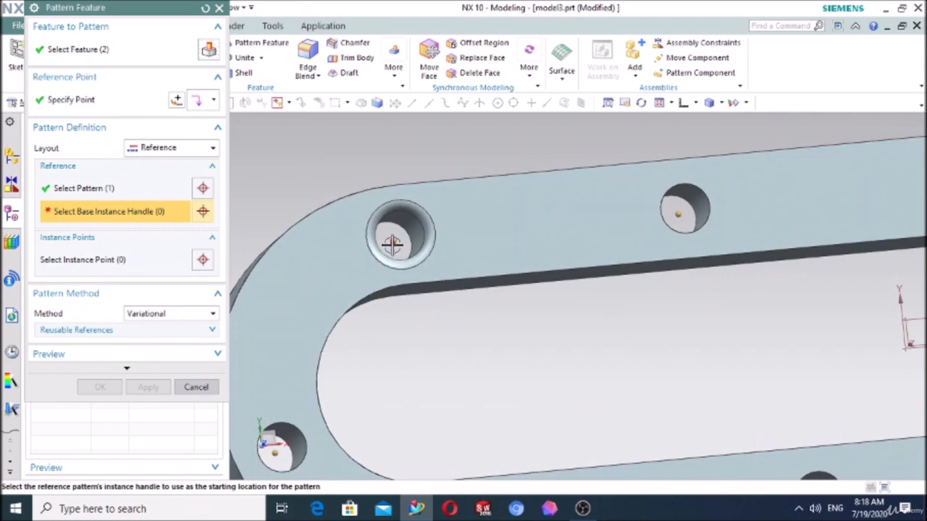
pyautogui.click(678, 213)
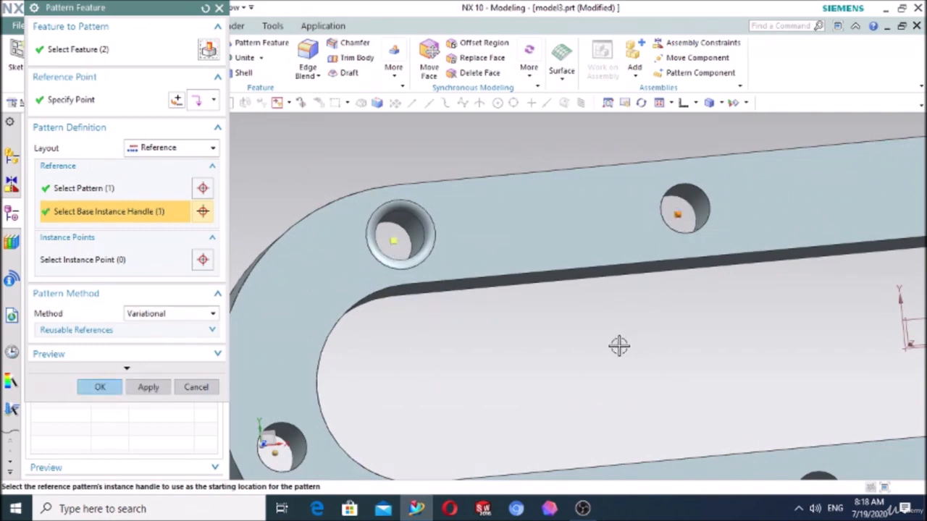
pyautogui.scroll(-2, 616, 340)
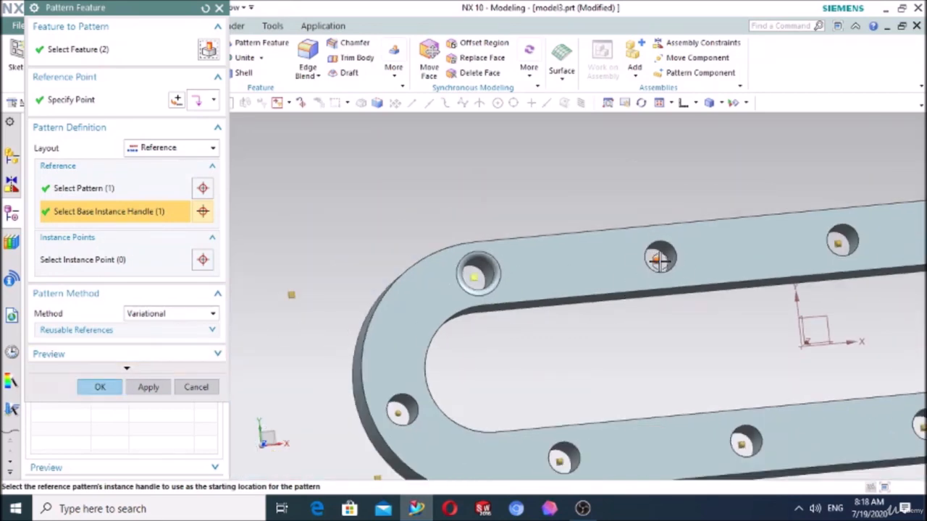
pyautogui.click(101, 389)
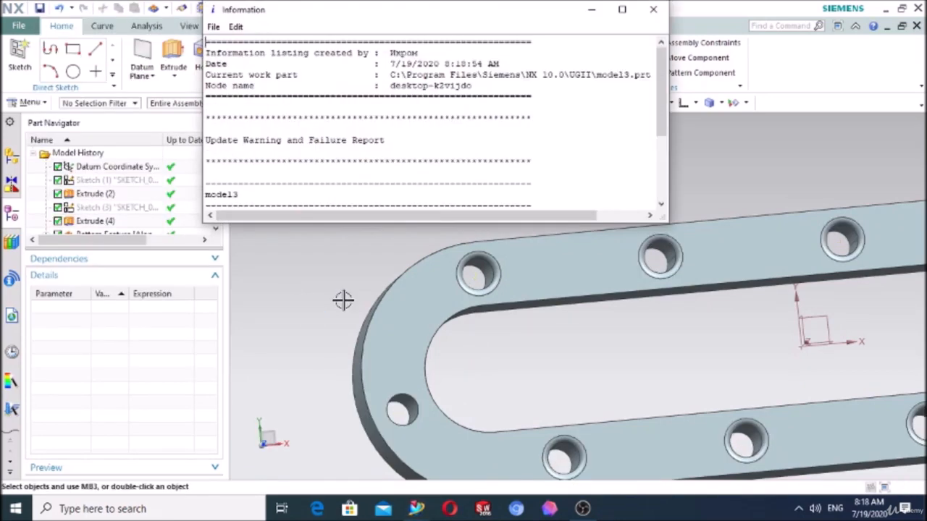
pyautogui.click(654, 9)
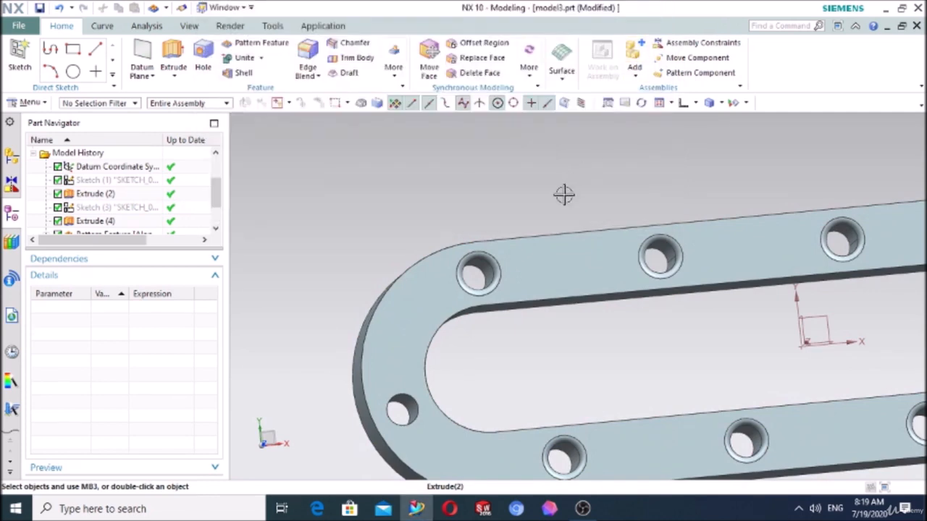
# - Reopen the Reference pattern and examine its referenced pattern and base instance handle, leaving its settings as they are
pyautogui.scroll(-2, 563, 192)
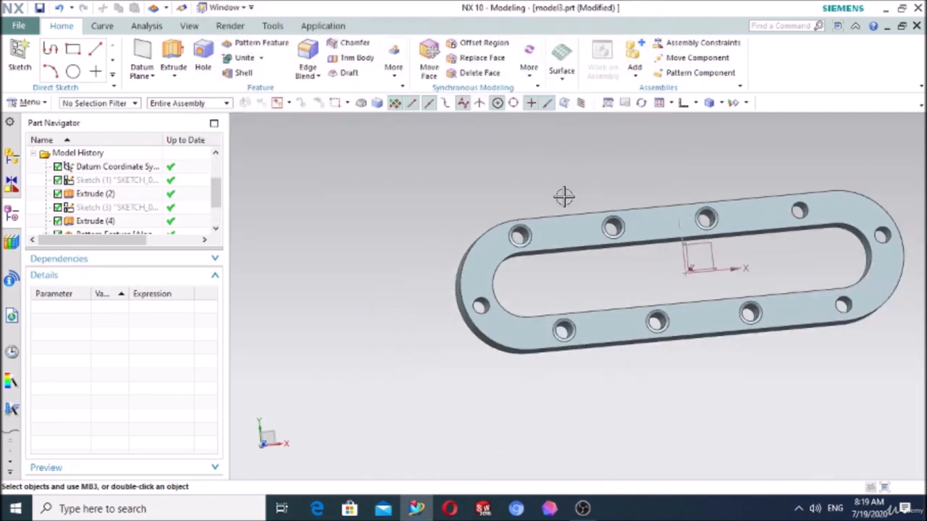
pyautogui.scroll(-1, 140, 243)
pyautogui.doubleClick(94, 223)
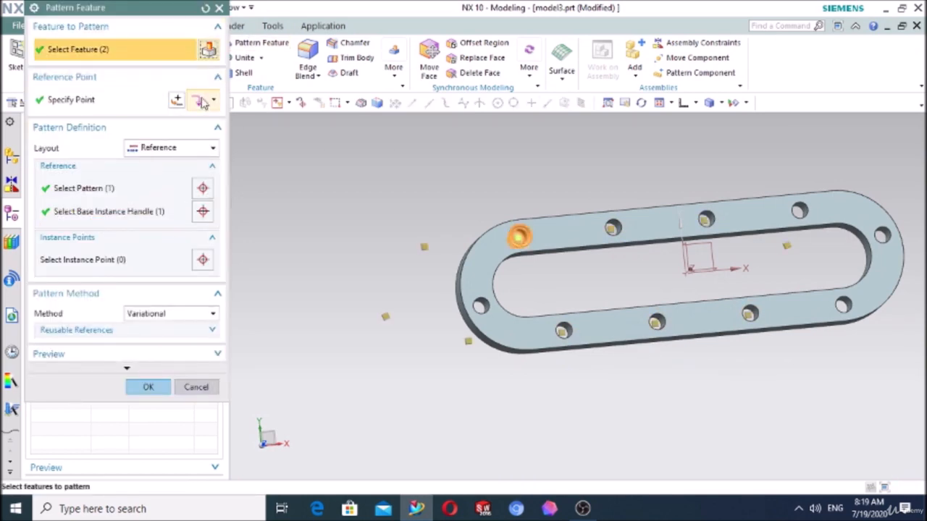
pyautogui.click(96, 185)
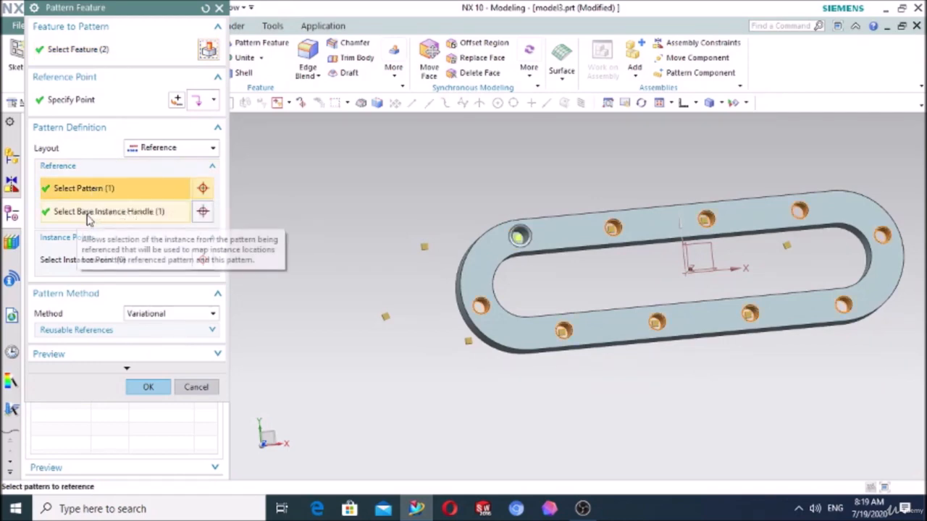
pyautogui.click(89, 211)
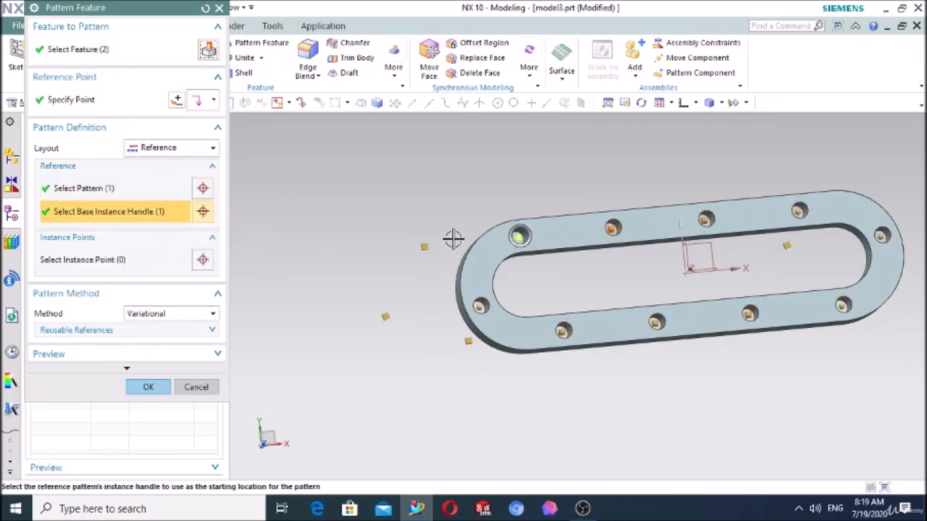
pyautogui.moveTo(453, 239); pyautogui.dragTo(463, 182, button='middle')
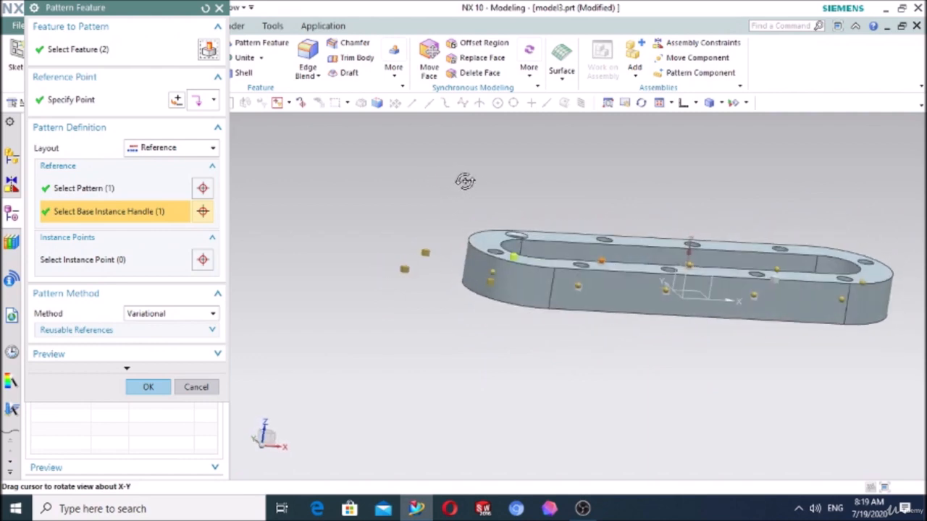
pyautogui.click(195, 388)
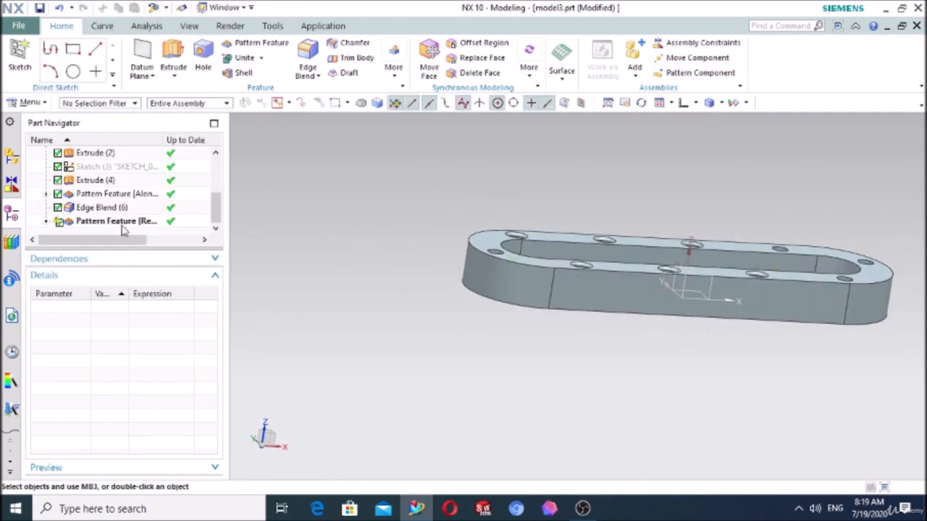
# - Delete the Reference pattern feature from the model history
pyautogui.rightClick(92, 223)
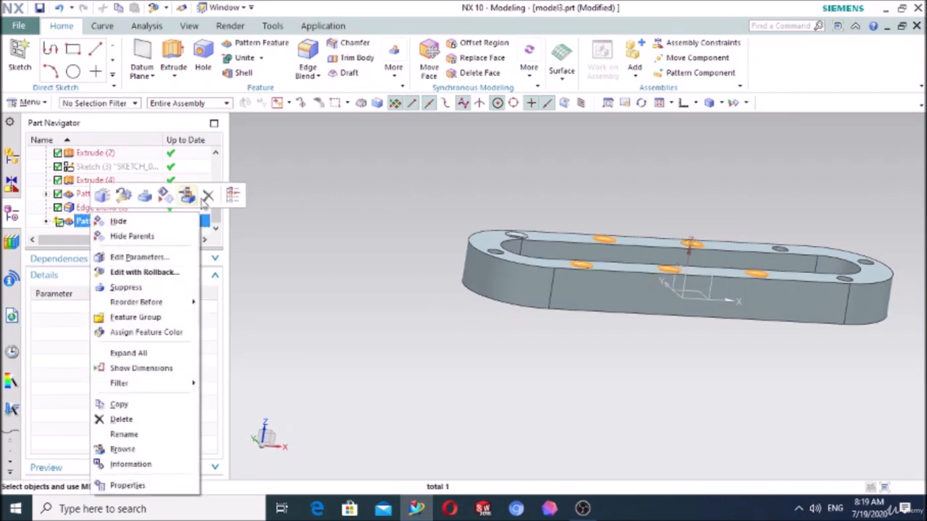
pyautogui.click(236, 202)
pyautogui.moveTo(383, 207); pyautogui.dragTo(374, 230, button='middle')
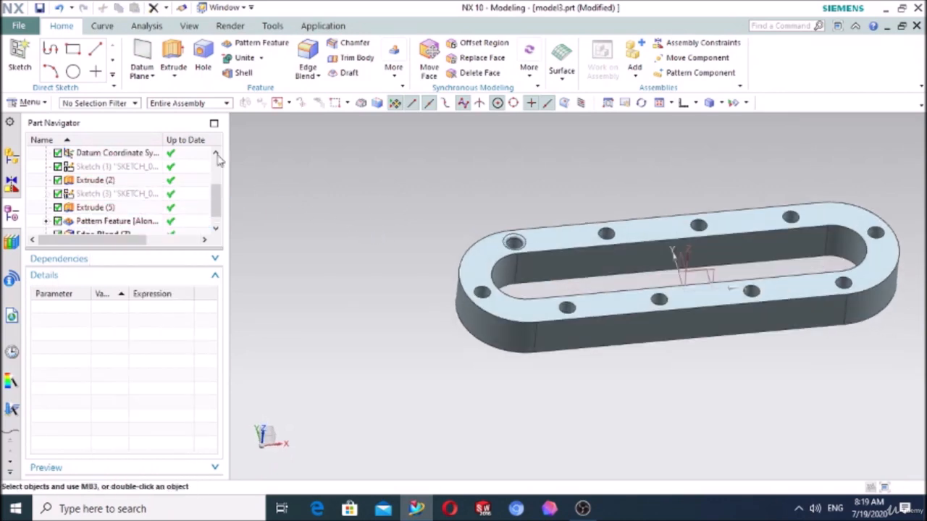
# - Start a Pattern Feature with the Reference layout and select the edge blend and the original hole as its features
pyautogui.click(259, 46)
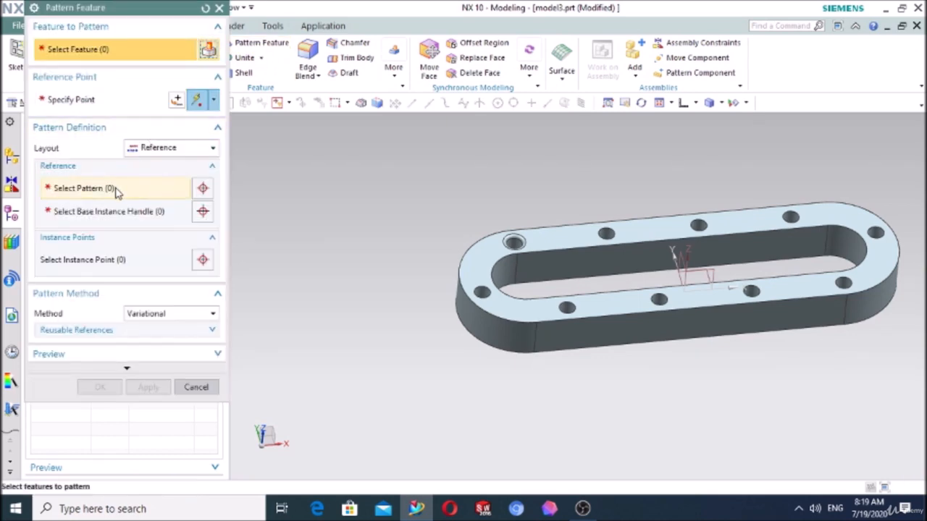
pyautogui.scroll(5, 536, 227)
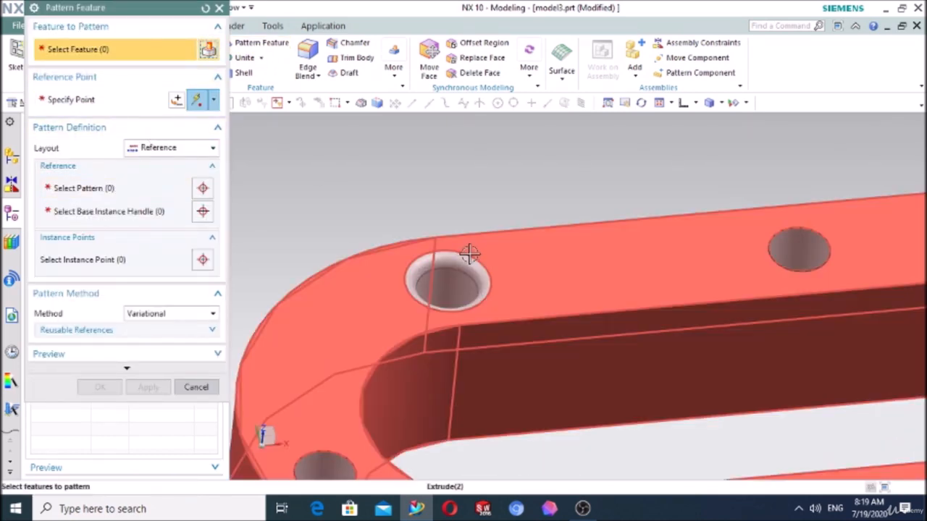
pyautogui.click(441, 283)
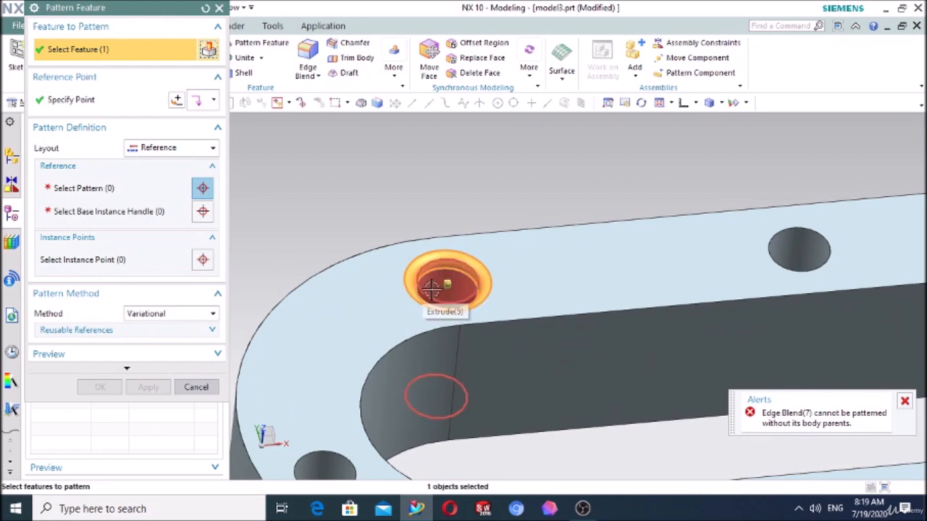
pyautogui.click(431, 288)
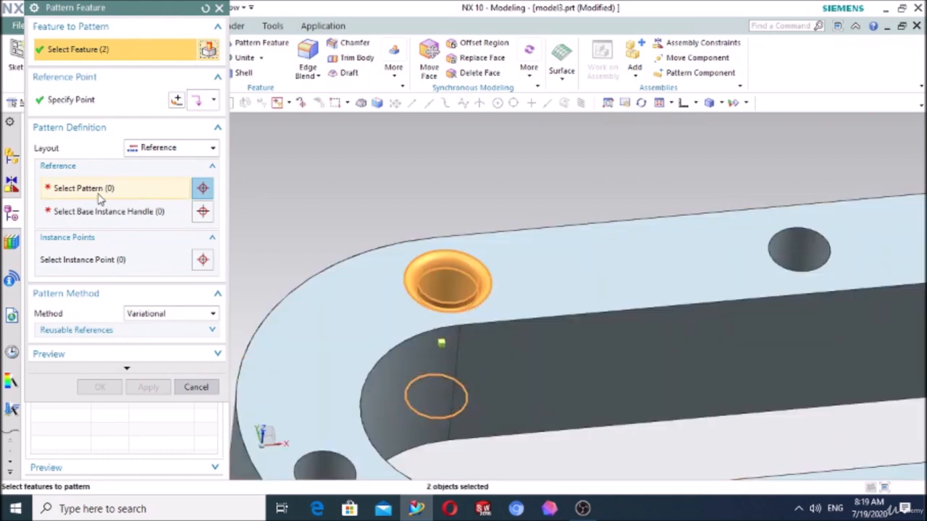
# - Create the Reference pattern from the Along hole pattern, using the instance handle at the original hole as the base instance
pyautogui.click(202, 188)
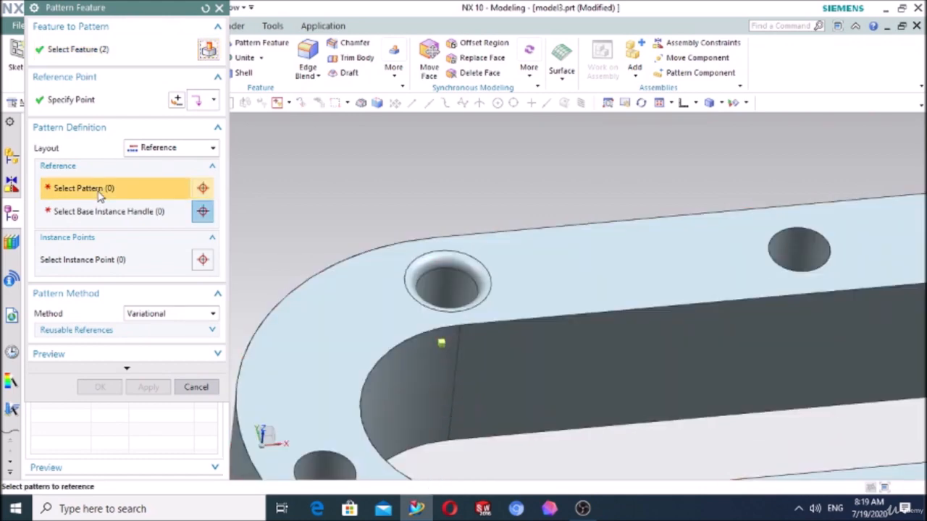
pyautogui.click(799, 250)
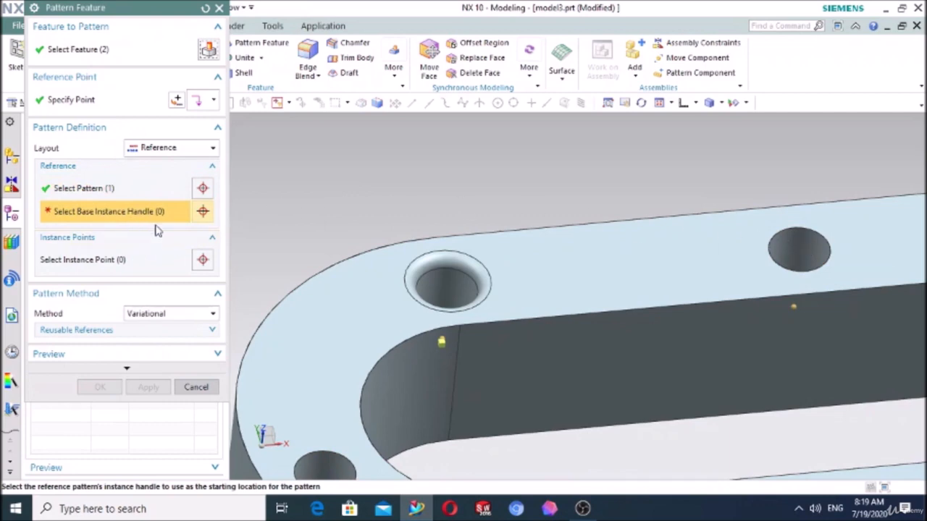
pyautogui.moveTo(512, 352); pyautogui.dragTo(560, 351, button='middle')
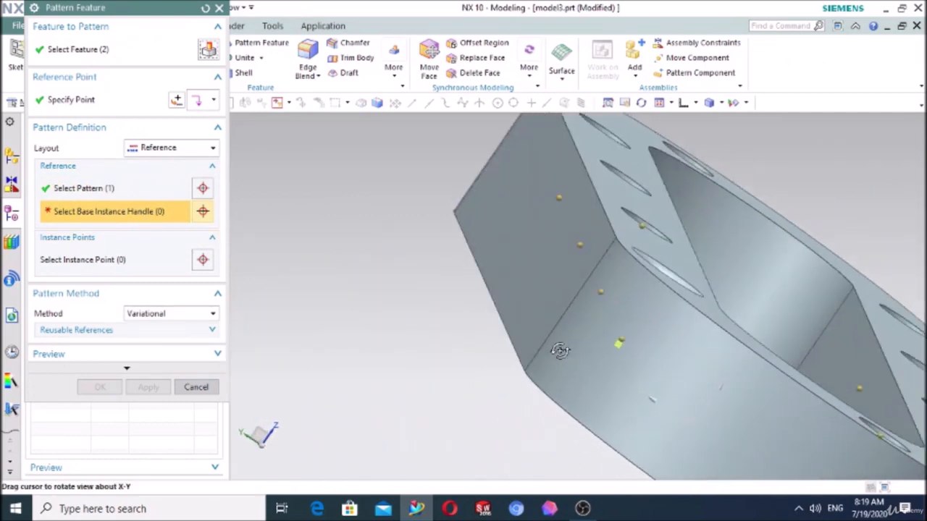
pyautogui.click(625, 338)
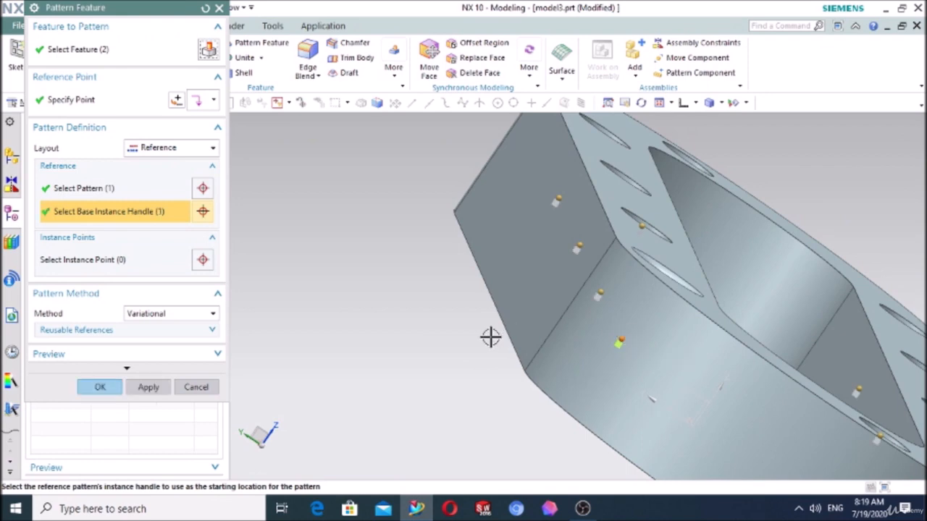
pyautogui.moveTo(490, 335); pyautogui.dragTo(449, 325, button='middle')
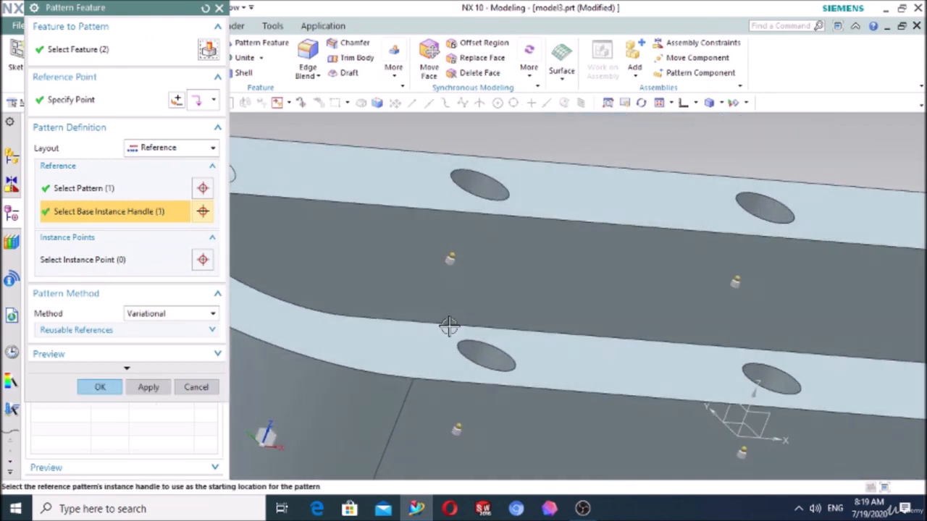
pyautogui.click(100, 386)
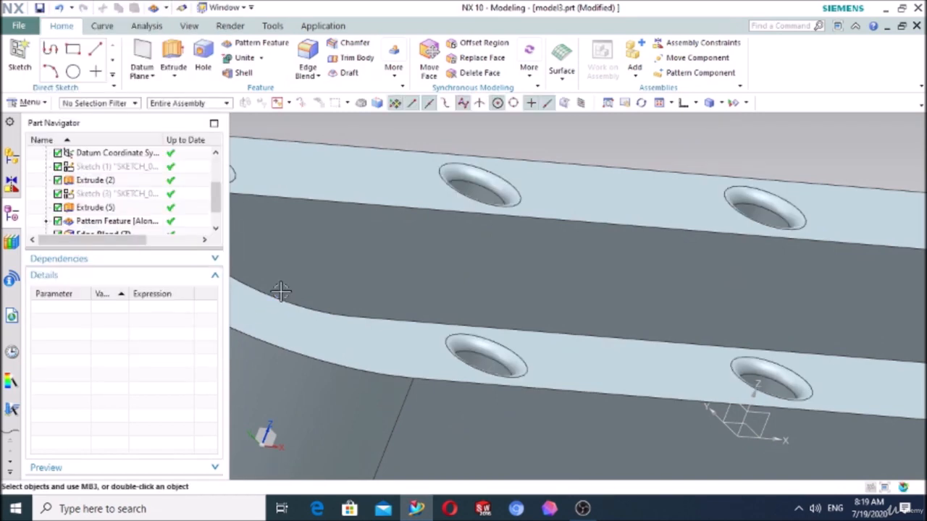
# - Set the ring to a standard angled view and undo the Reference pattern
pyautogui.scroll(-6, 281, 291)
pyautogui.moveTo(451, 360); pyautogui.dragTo(437, 347, button='middle')
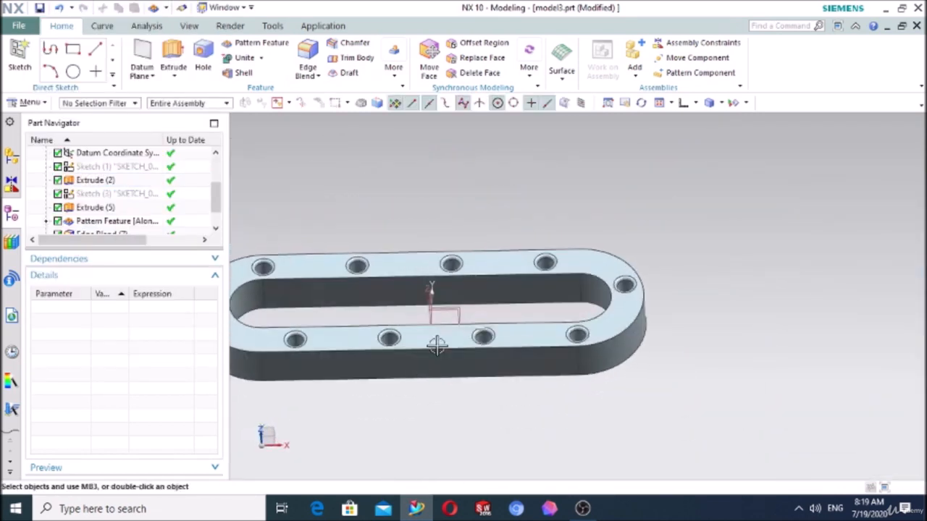
pyautogui.click(695, 103)
pyautogui.click(689, 121)
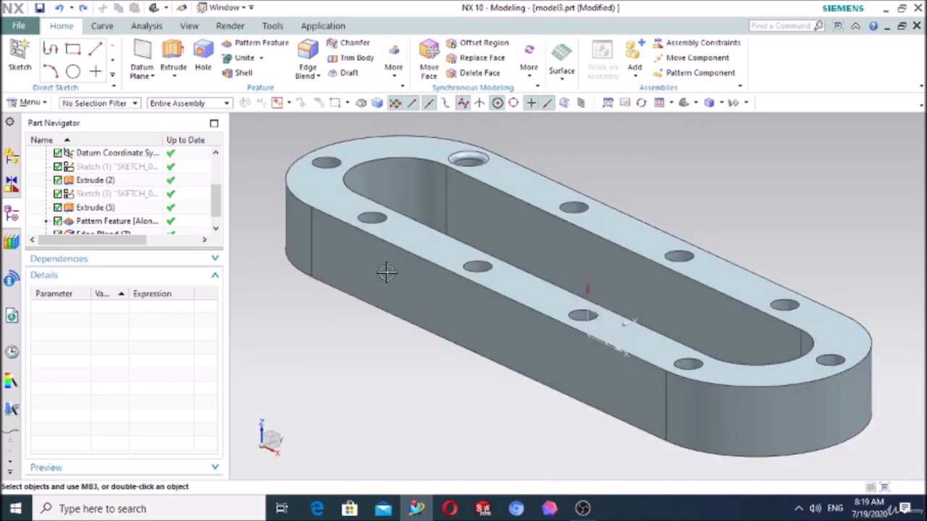
# - Reorder the Edge Blend before the Along Pattern Feature in the model history
pyautogui.moveTo(387, 272); pyautogui.dragTo(421, 309, button='middle')
pyautogui.scroll(-1, 123, 197)
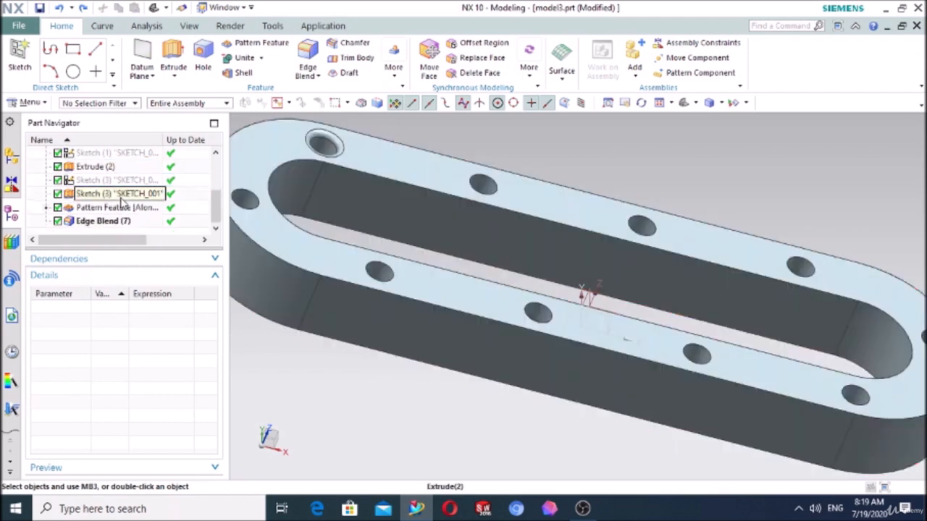
pyautogui.click(88, 222)
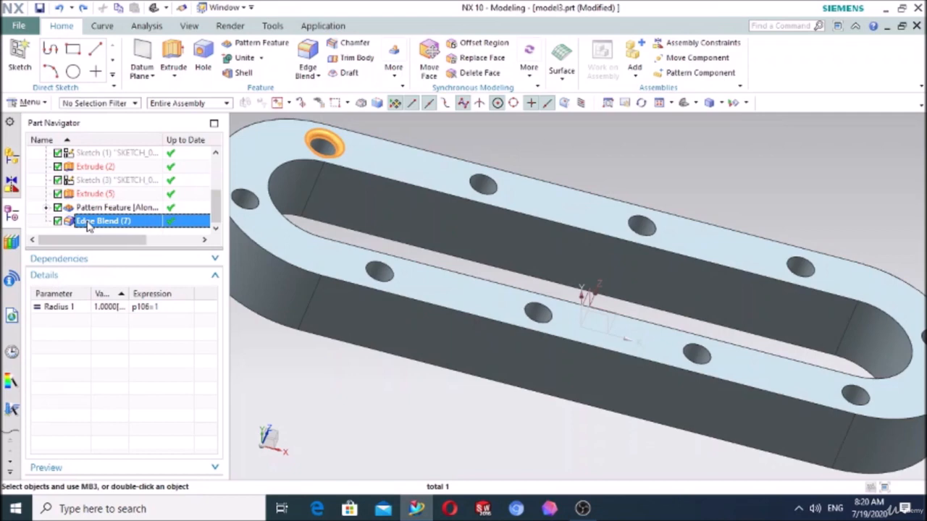
pyautogui.moveTo(88, 224); pyautogui.dragTo(110, 208)
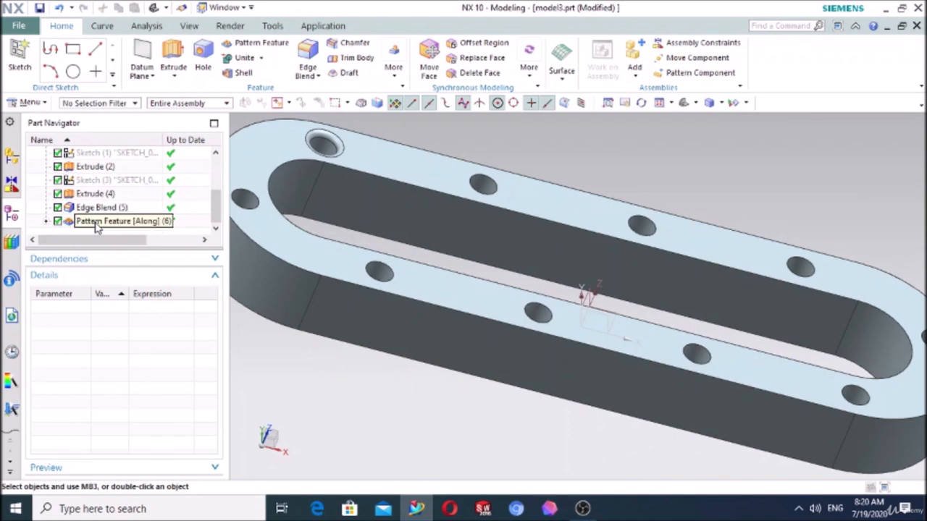
# - Edit the Along pattern to include the original hole's edge blend as a second feature, using the Variational method
pyautogui.doubleClick(95, 221)
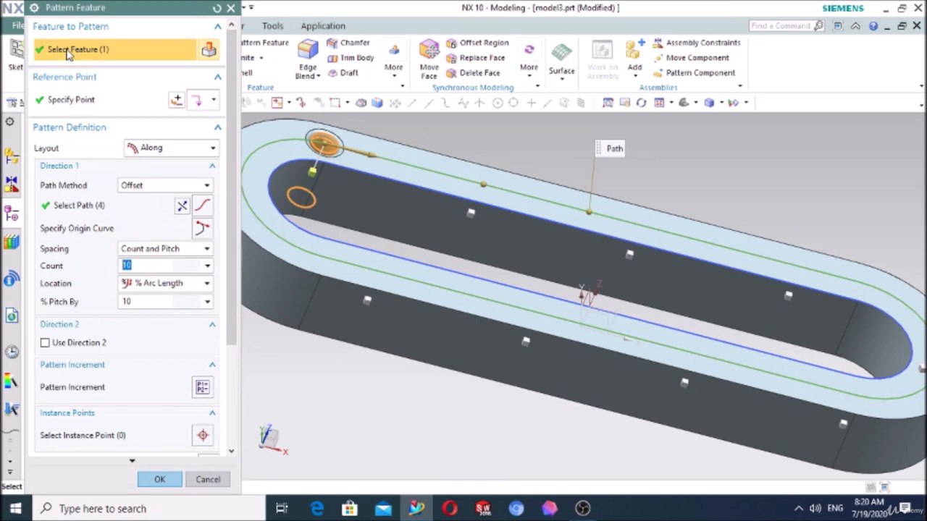
pyautogui.scroll(5, 308, 129)
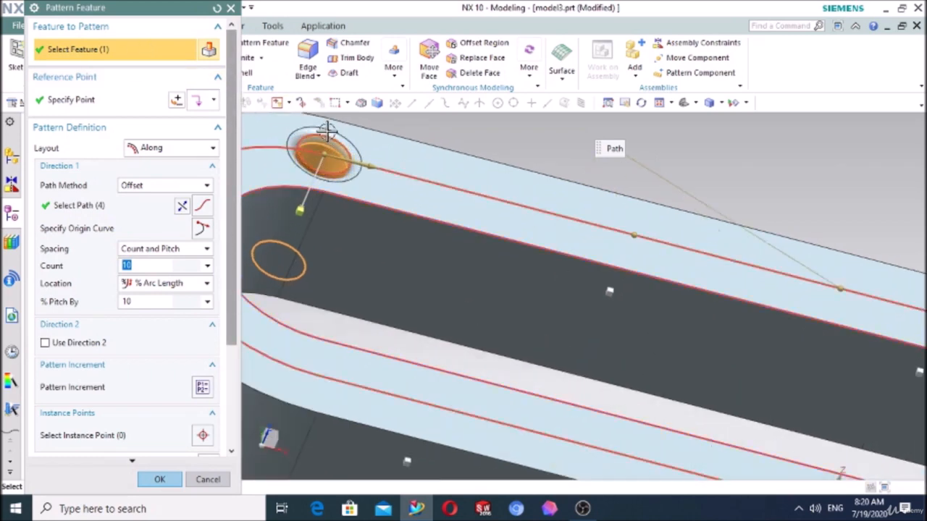
pyautogui.click(290, 129)
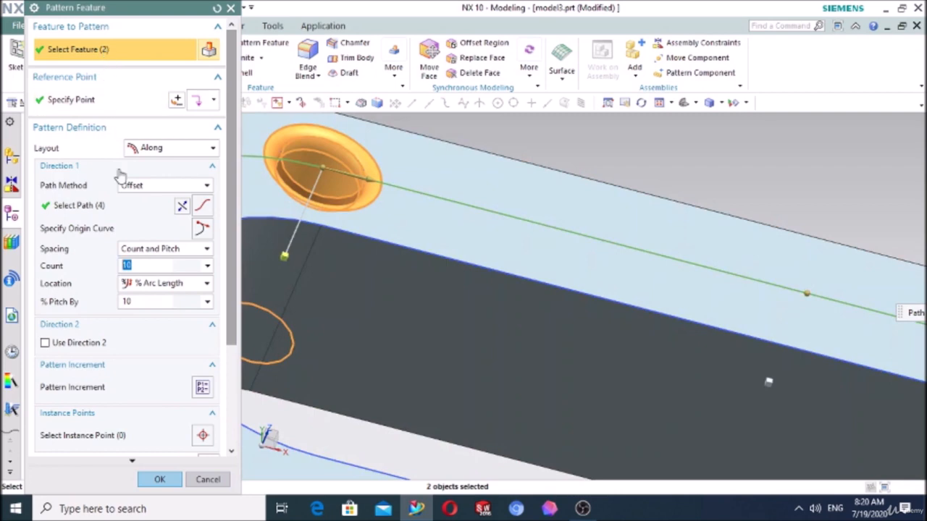
pyautogui.scroll(-5, 111, 294)
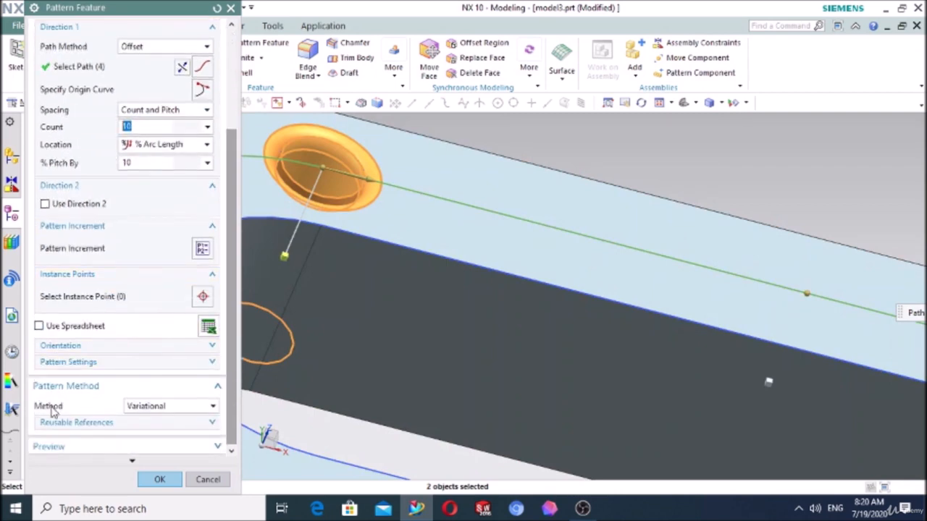
pyautogui.click(157, 410)
pyautogui.click(149, 420)
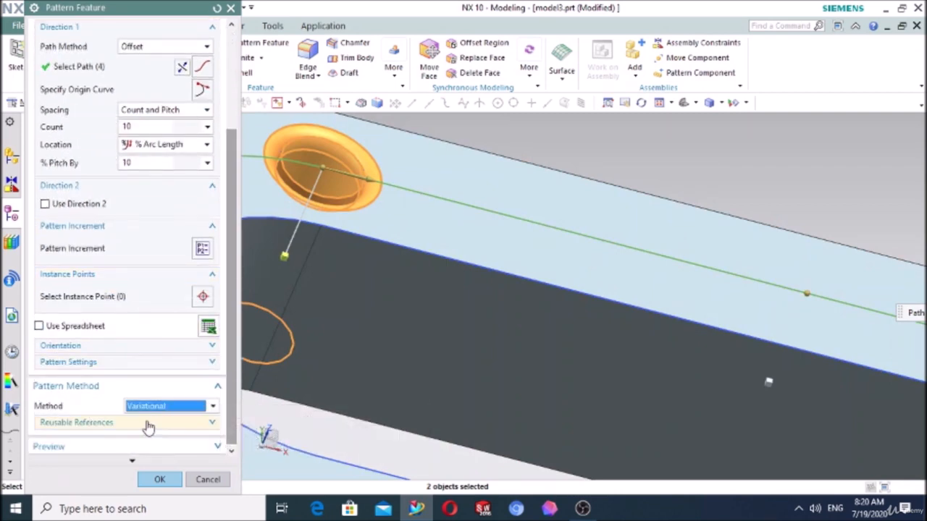
pyautogui.click(147, 411)
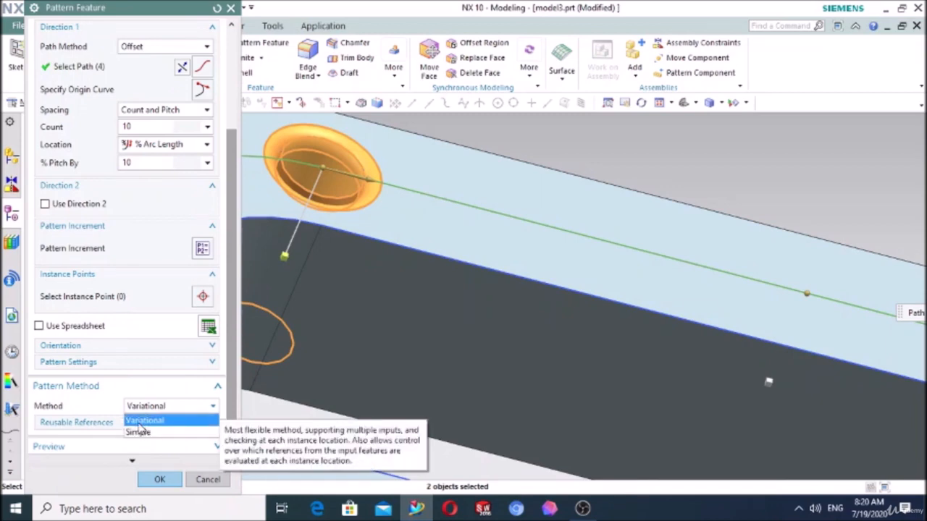
pyautogui.click(140, 427)
pyautogui.click(159, 480)
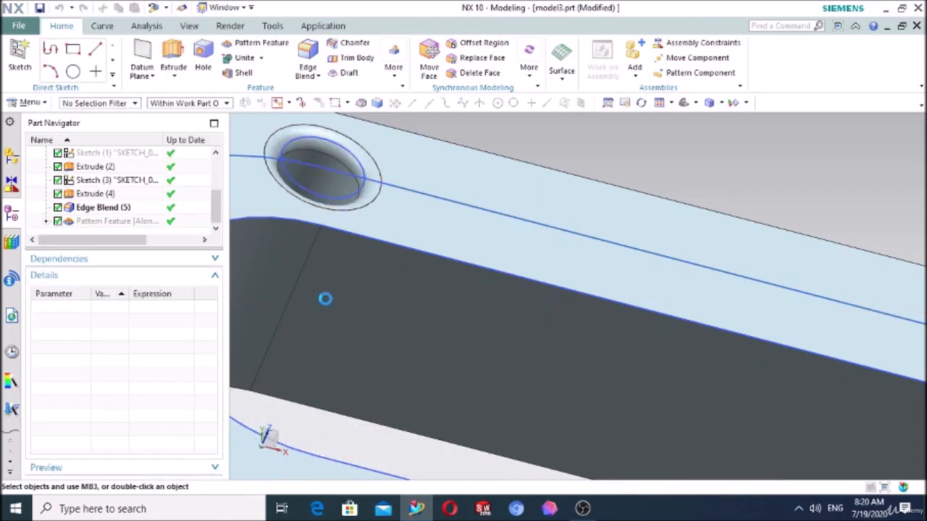
pyautogui.scroll(-6, 376, 174)
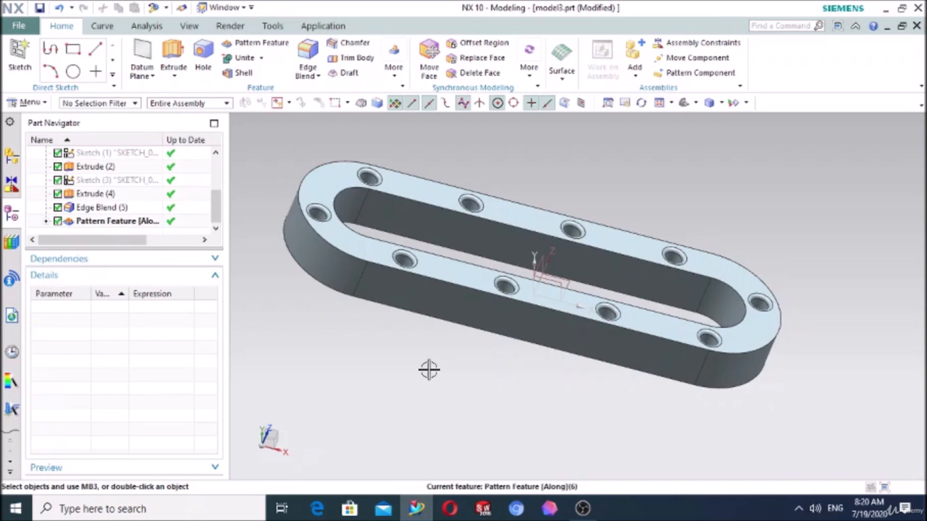
# - Delete both sketches, both extrudes, the edge blend and the Along pattern from the model history, leaving only the datum coordinate system
pyautogui.click(138, 229)
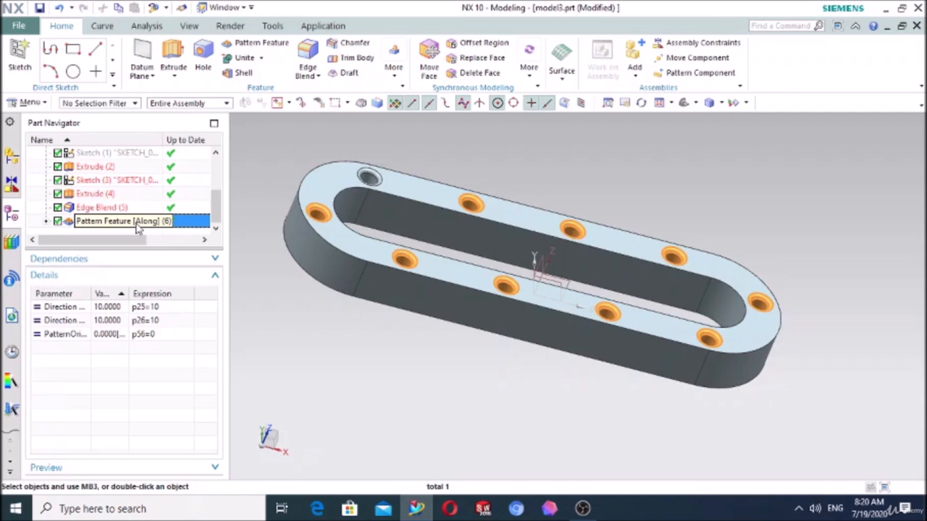
pyautogui.hotkey('shift', 'Up')
pyautogui.hotkey('shift', 'Up')
pyautogui.hotkey('shift', 'Up')
pyautogui.hotkey('shift', 'Up')
pyautogui.hotkey('shift', 'Down')
pyautogui.hotkey('shift', 'Down')
pyautogui.hotkey('shift', 'Down')
pyautogui.hotkey('shift', 'Down')
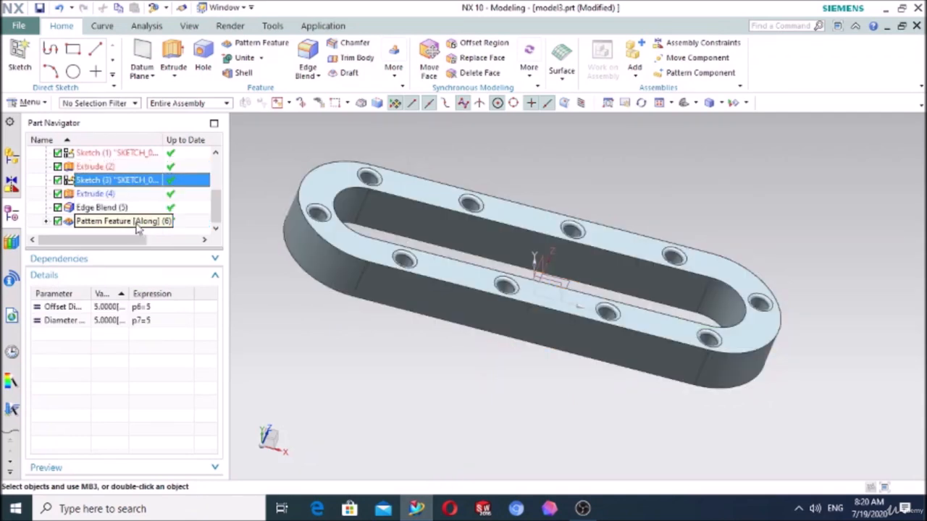
pyautogui.hotkey('shift', 'Up')
pyautogui.hotkey('shift', 'Up')
pyautogui.hotkey('shift', 'Up')
pyautogui.hotkey('shift', 'Up')
pyautogui.hotkey('shift', 'Up')
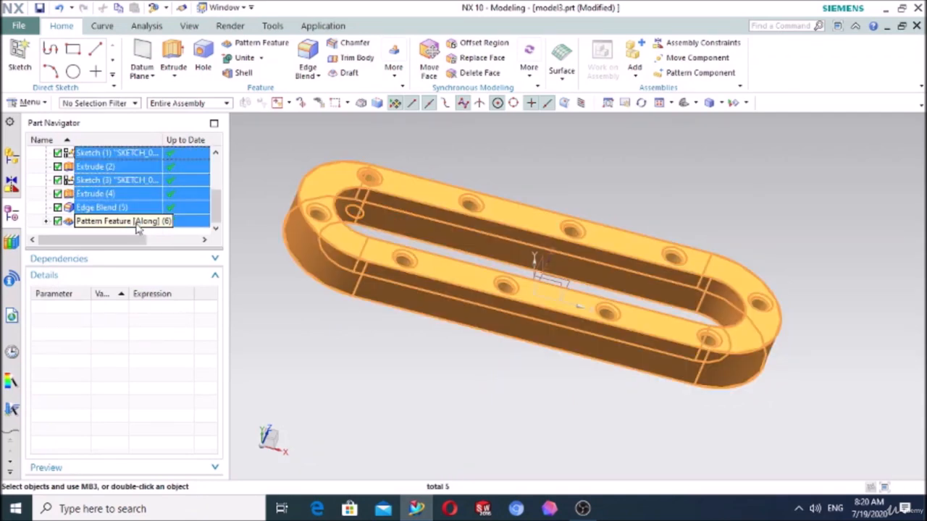
pyautogui.press('Delete')
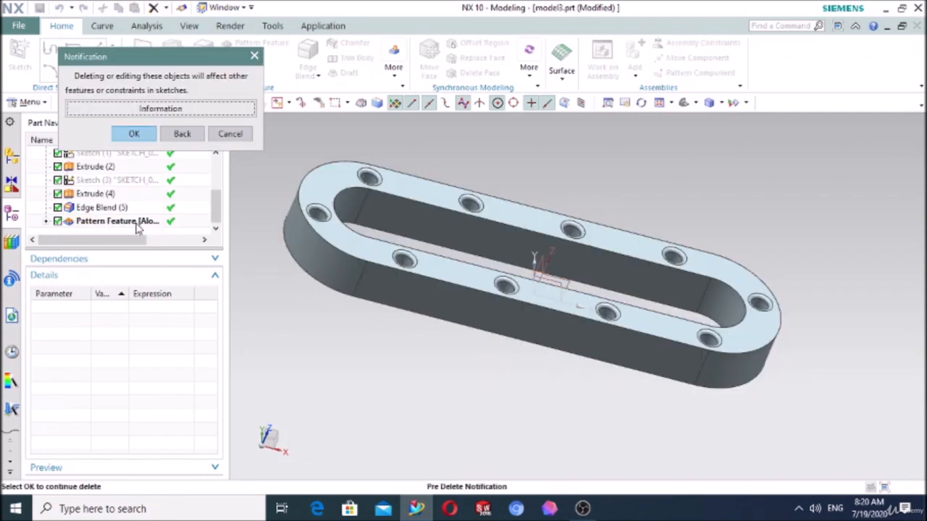
pyautogui.click(145, 137)
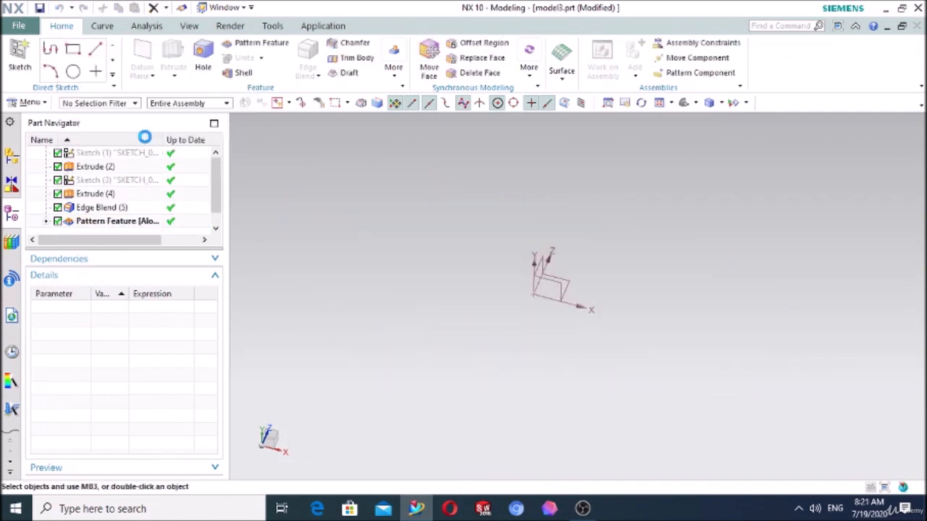
# - Create a sketch on the XY plane and draw a circle about 61 mm in diameter centred on the origin
pyautogui.click(19, 54)
pyautogui.click(552, 289)
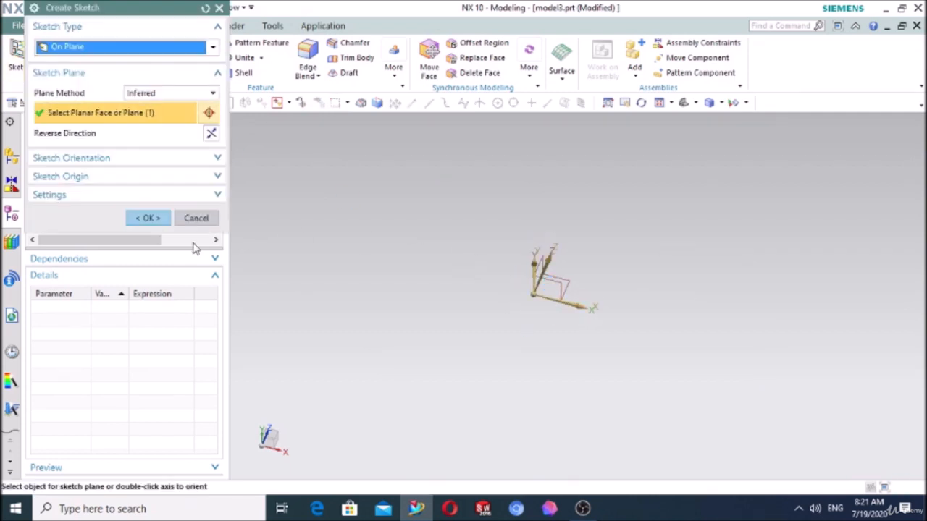
pyautogui.click(148, 218)
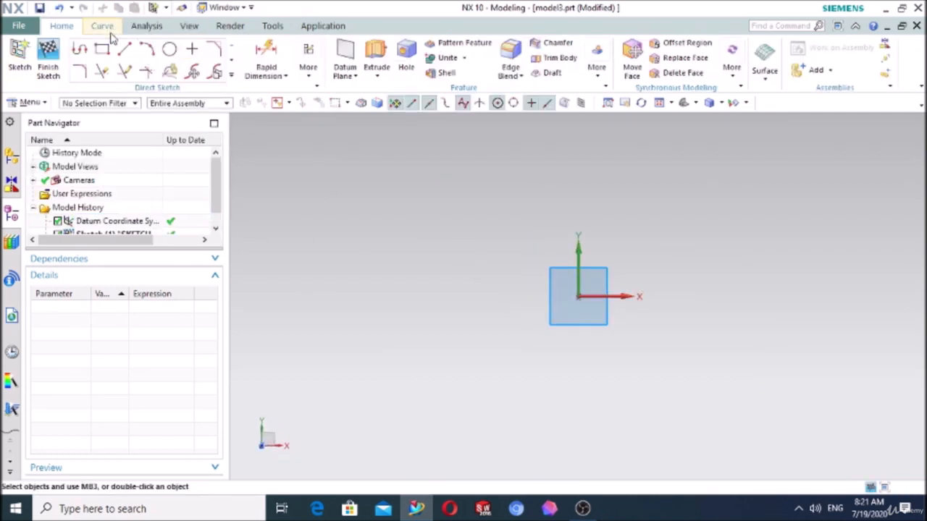
pyautogui.click(171, 48)
pyautogui.click(579, 297)
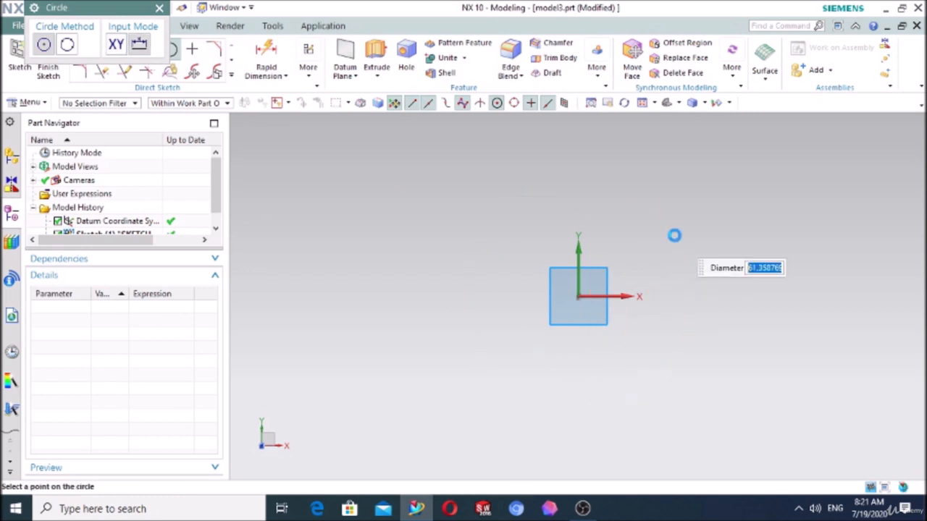
pyautogui.click(673, 234)
# - Extrude the circle 117 mm upward into a solid cylinder
pyautogui.click(377, 56)
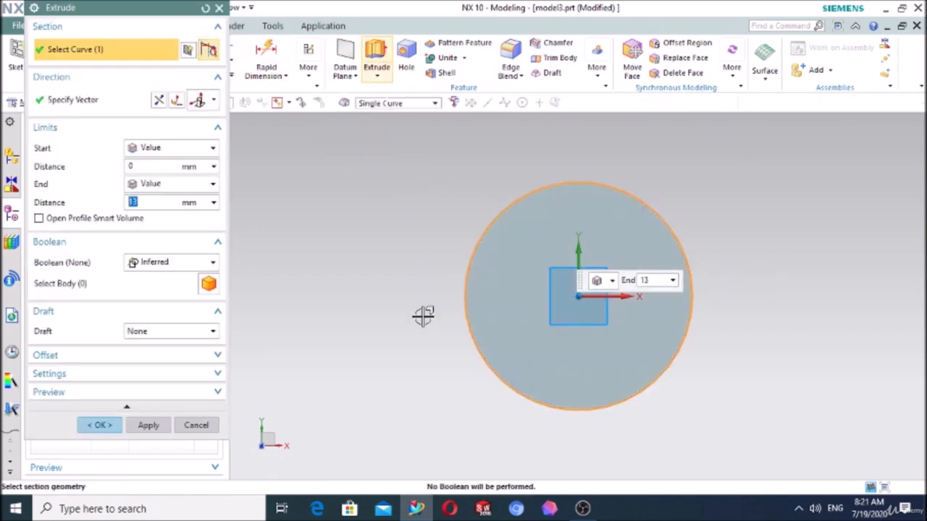
pyautogui.moveTo(417, 404); pyautogui.dragTo(413, 341, button='middle')
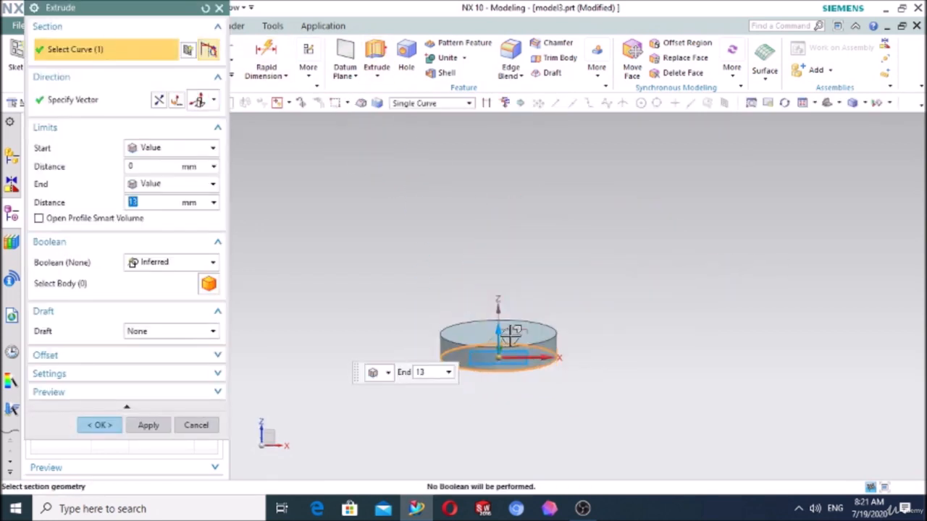
pyautogui.moveTo(497, 321); pyautogui.dragTo(501, 137)
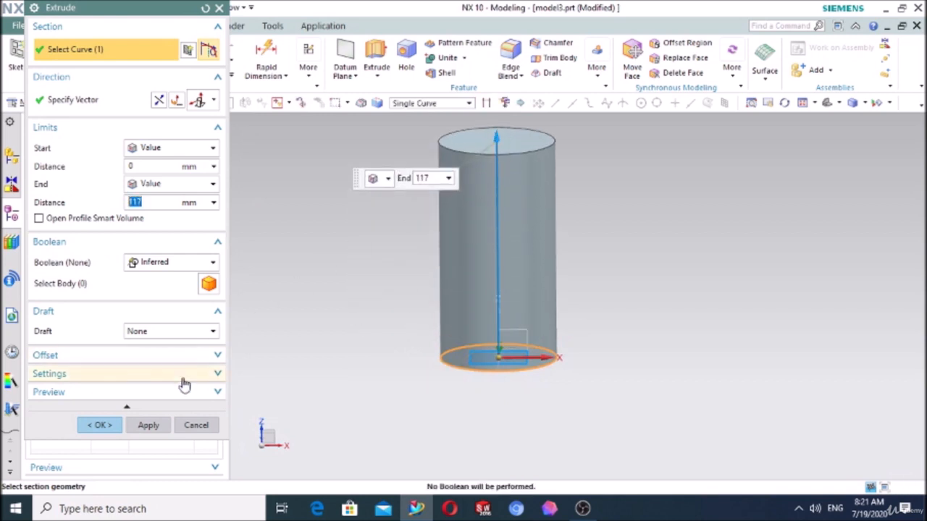
pyautogui.click(98, 425)
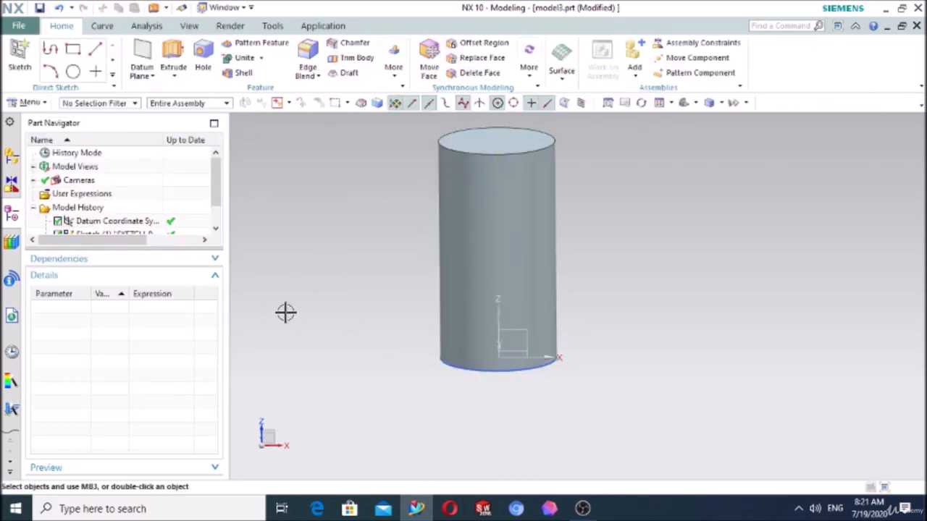
# - Sketch a circle about 15 mm in diameter on the XZ plane, centred on the vertical axis just above the cylinder's base
pyautogui.moveTo(360, 275); pyautogui.dragTo(341, 283, button='middle')
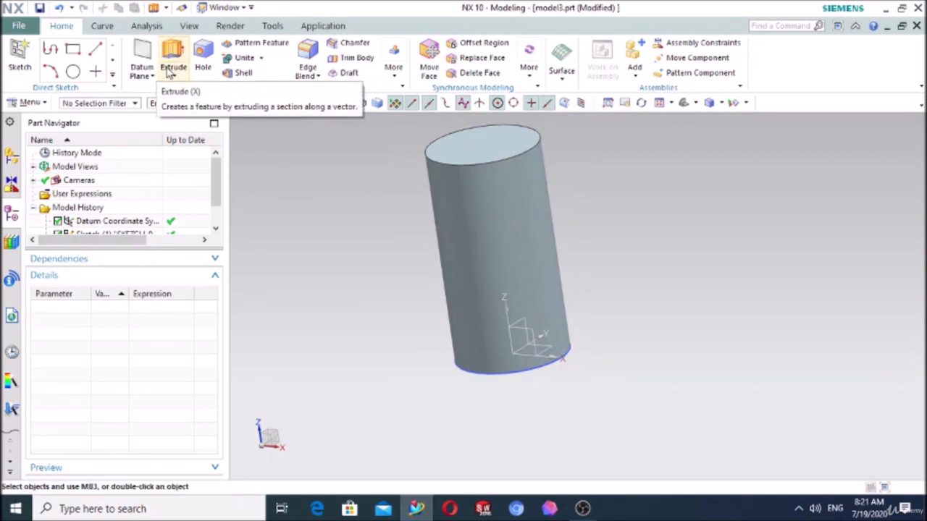
pyautogui.click(20, 56)
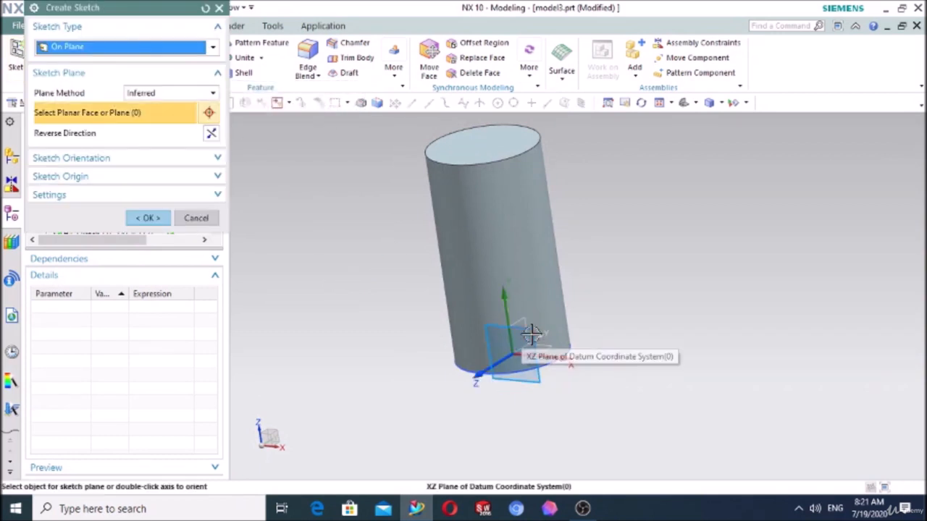
pyautogui.click(507, 326)
pyautogui.click(161, 219)
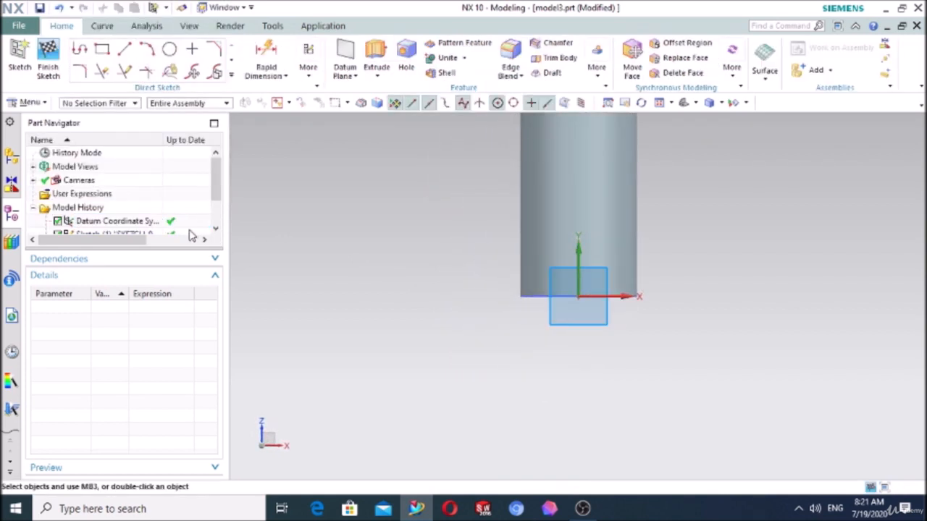
pyautogui.click(169, 50)
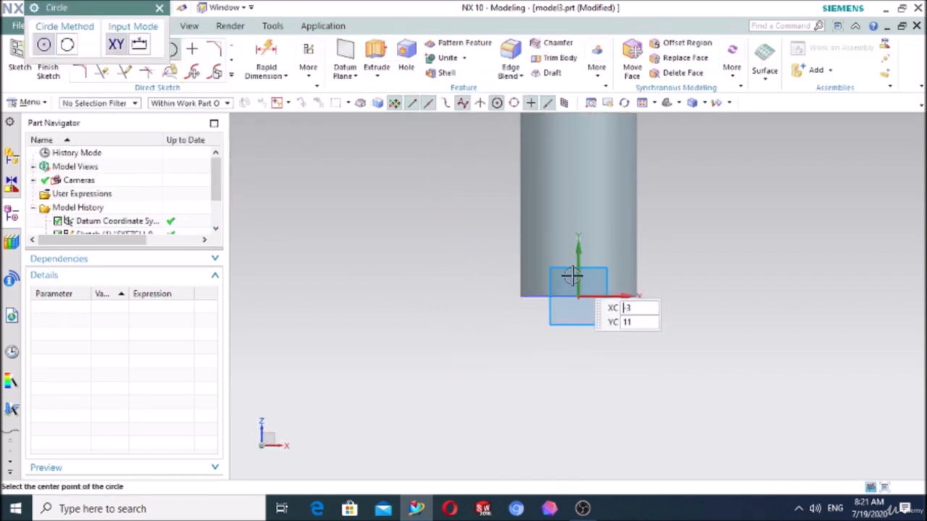
pyautogui.click(578, 289)
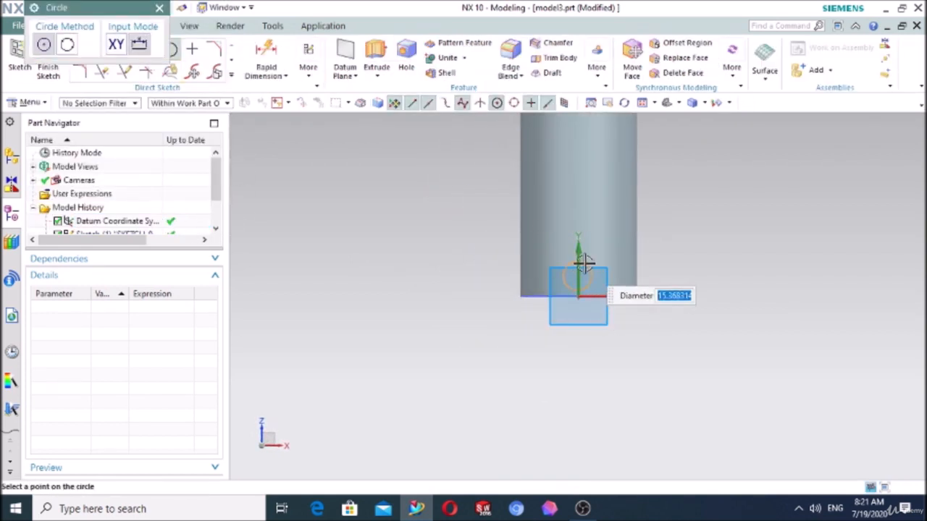
pyautogui.click(586, 263)
pyautogui.click(160, 8)
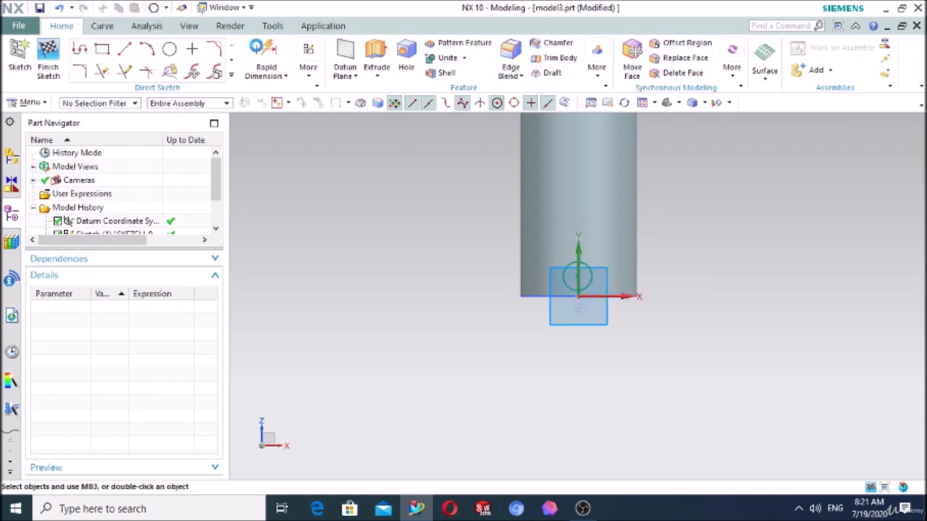
# - Extrude the small circle 117 mm out through the cylinder's side, uniting it with the cylinder
pyautogui.click(375, 65)
pyautogui.moveTo(434, 242); pyautogui.dragTo(364, 280, button='middle')
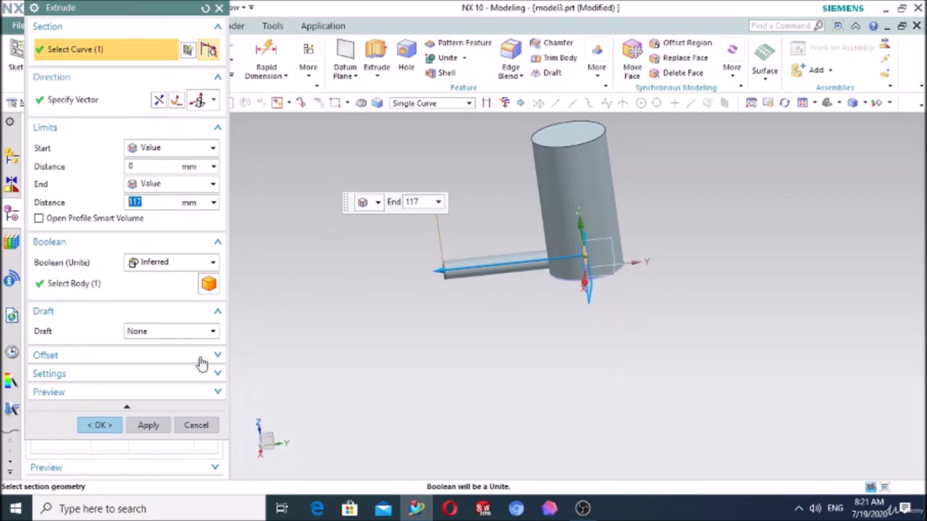
pyautogui.click(99, 426)
# - Edit the small pin's extrusion and shorten its end distance to 60 mm
pyautogui.moveTo(395, 306); pyautogui.dragTo(457, 308, button='middle')
pyautogui.doubleClick(492, 270)
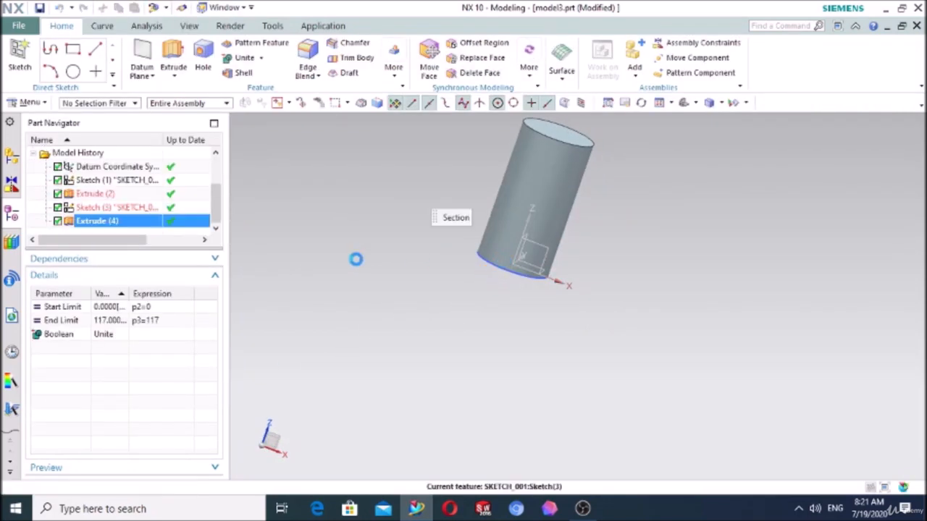
pyautogui.moveTo(488, 275); pyautogui.dragTo(499, 267)
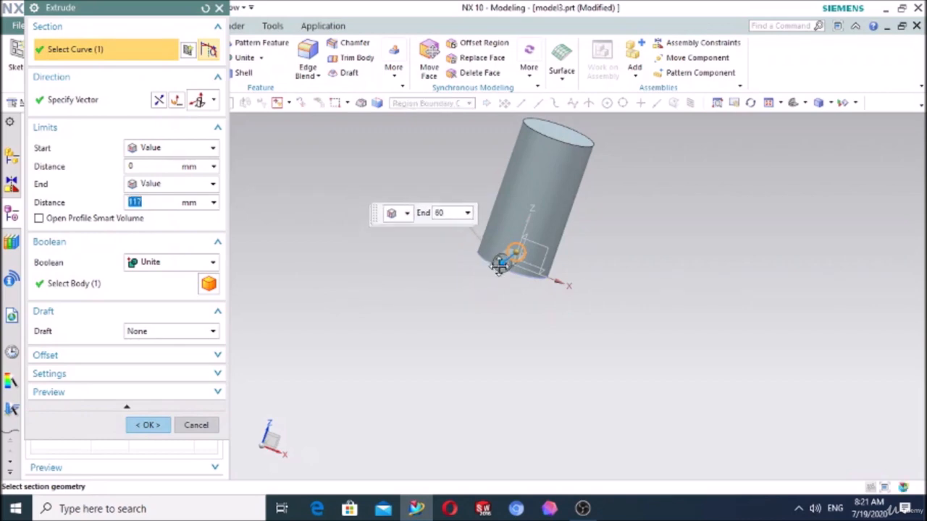
pyautogui.click(145, 425)
# - Begin a Pattern Feature with the Helix layout and pick the small pin at the cylinder's base as the feature
pyautogui.moveTo(414, 327); pyautogui.dragTo(399, 304, button='middle')
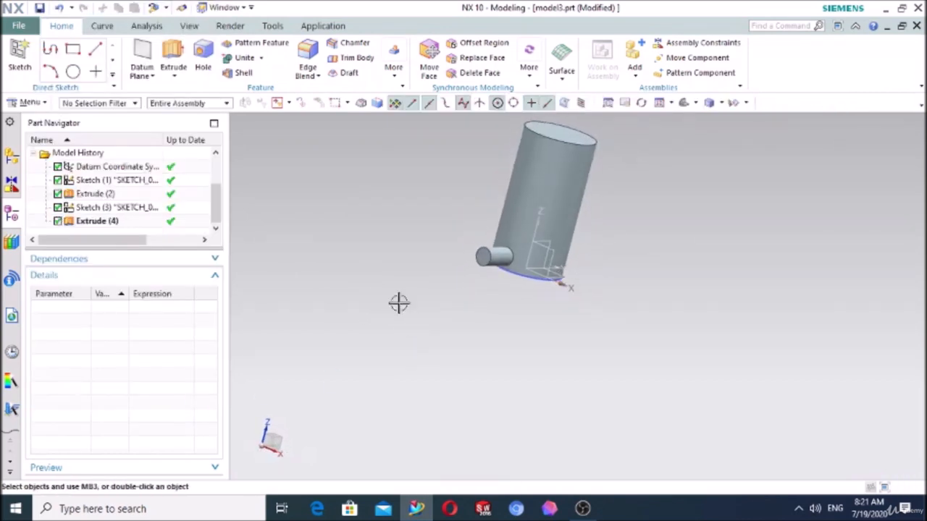
pyautogui.click(258, 44)
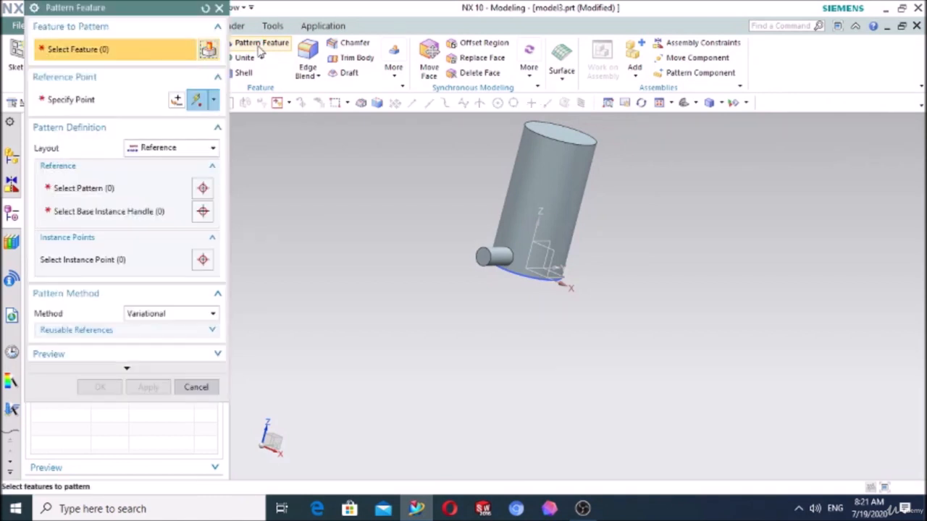
pyautogui.click(176, 148)
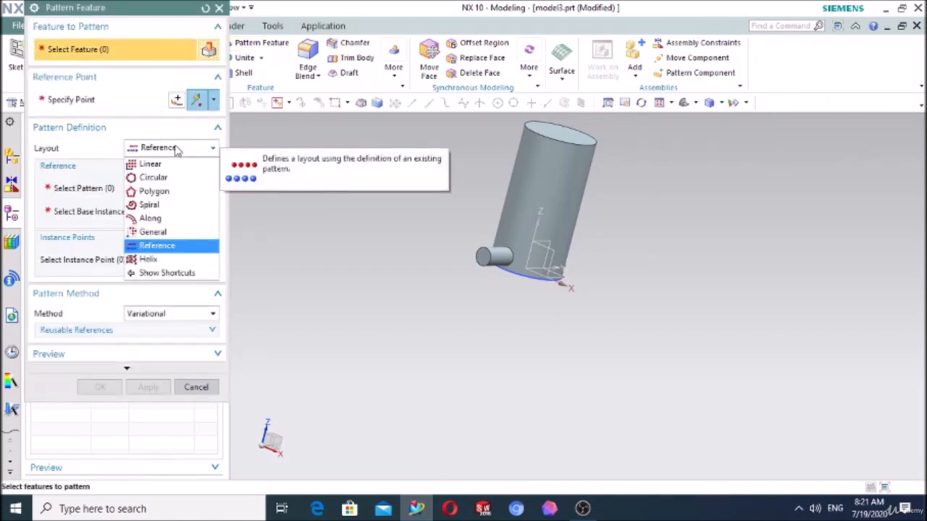
pyautogui.click(150, 259)
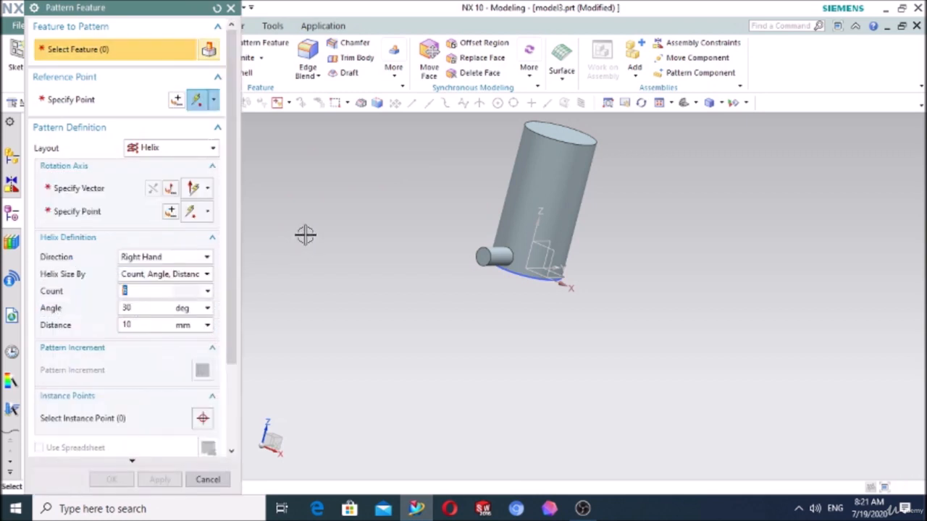
pyautogui.click(486, 257)
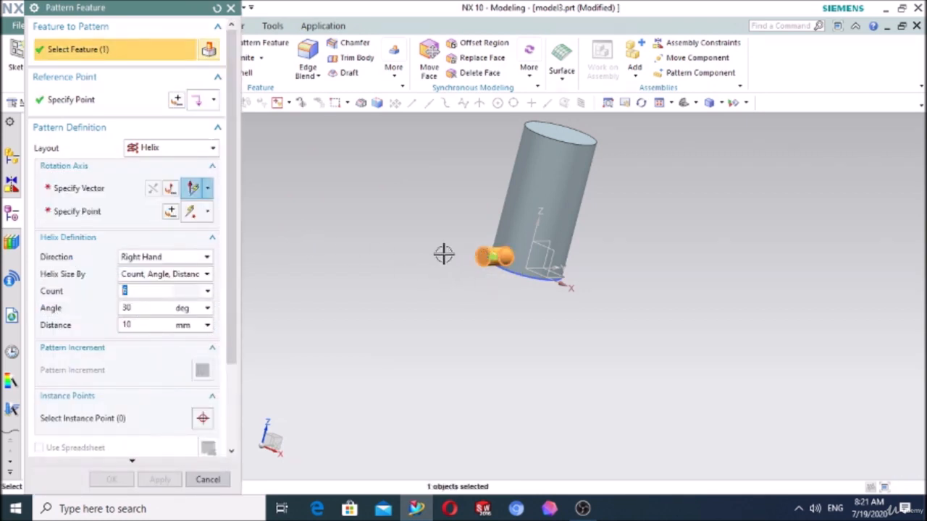
# - Define the helix's rotation axis along the Z direction through the origin point 0, 0, 0
pyautogui.click(120, 188)
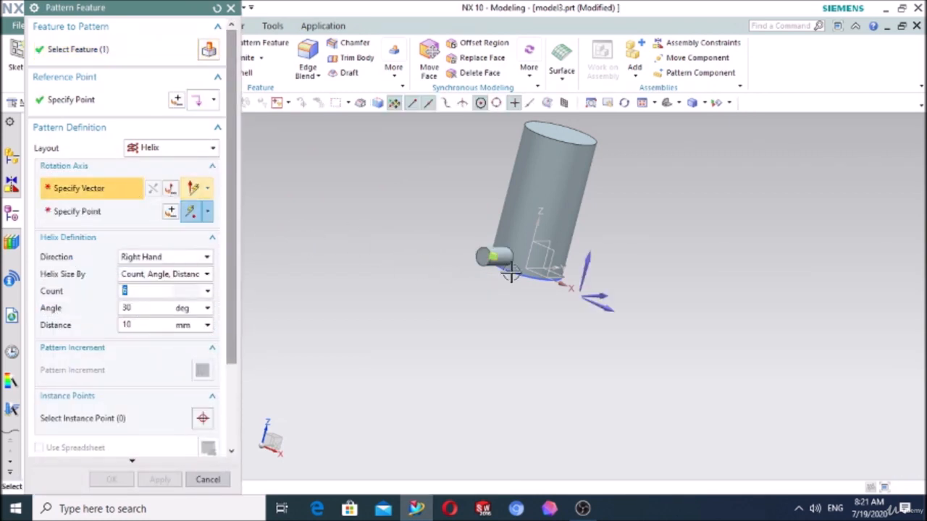
pyautogui.click(588, 252)
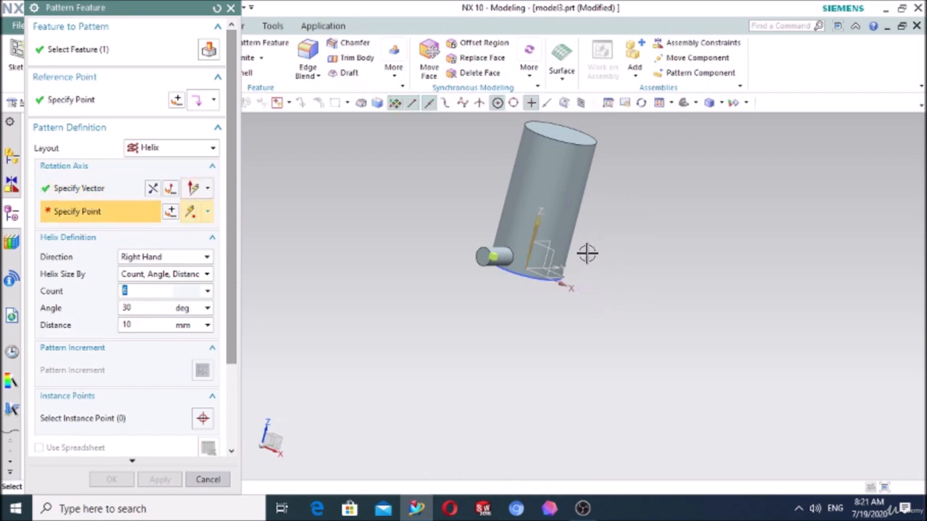
pyautogui.click(192, 216)
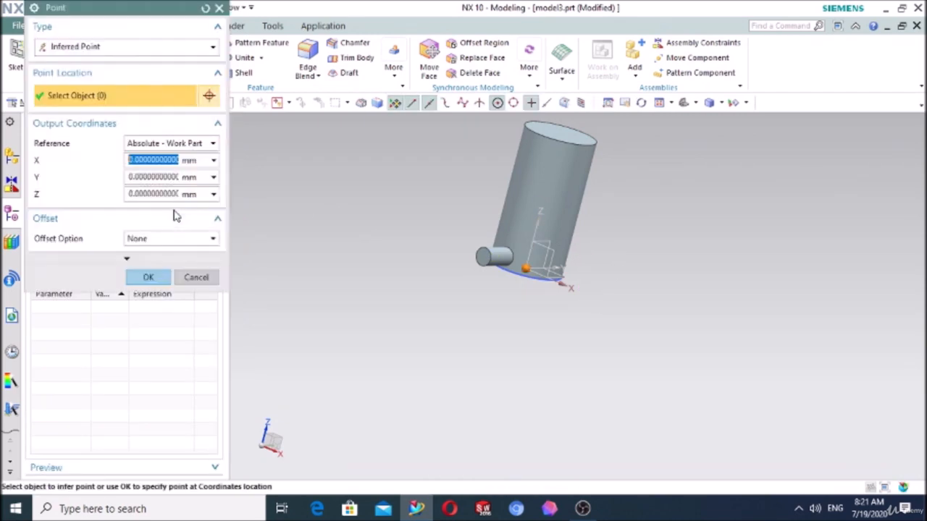
pyautogui.click(148, 279)
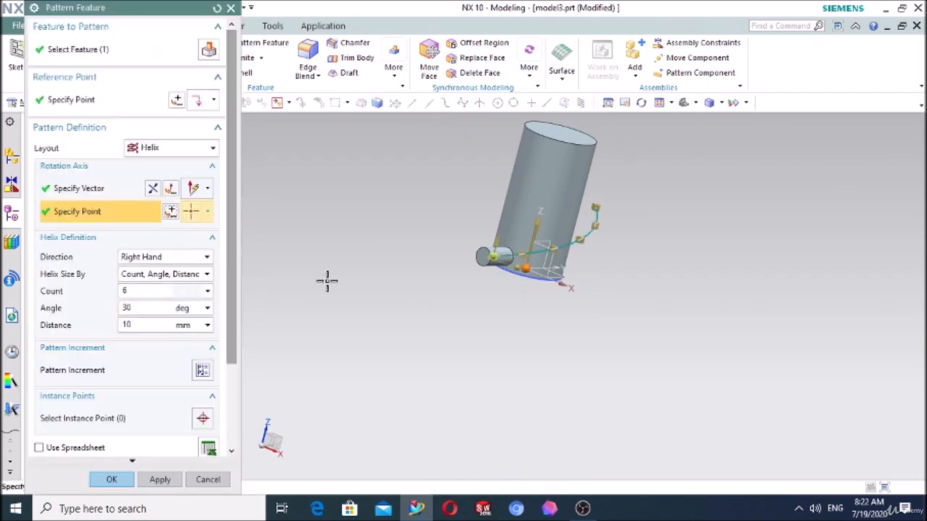
pyautogui.moveTo(677, 282); pyautogui.dragTo(635, 273, button='middle')
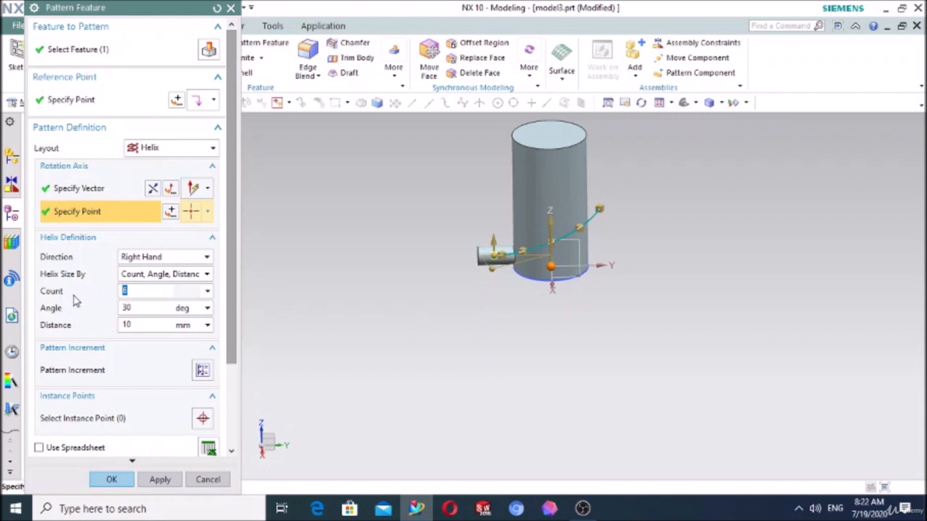
# - Set the helix count to 10 and the angle to 45 degrees, and create the pin pattern
pyautogui.press('Return')
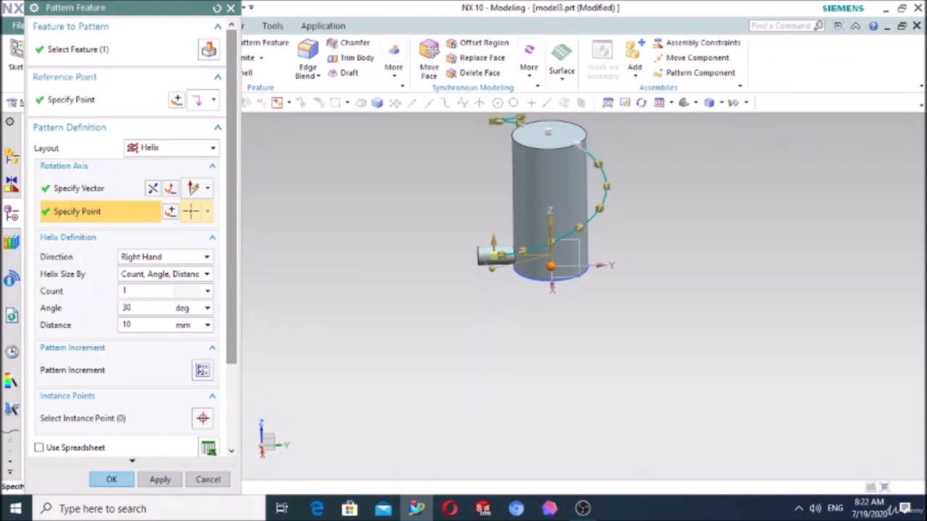
pyautogui.moveTo(140, 313); pyautogui.dragTo(121, 310)
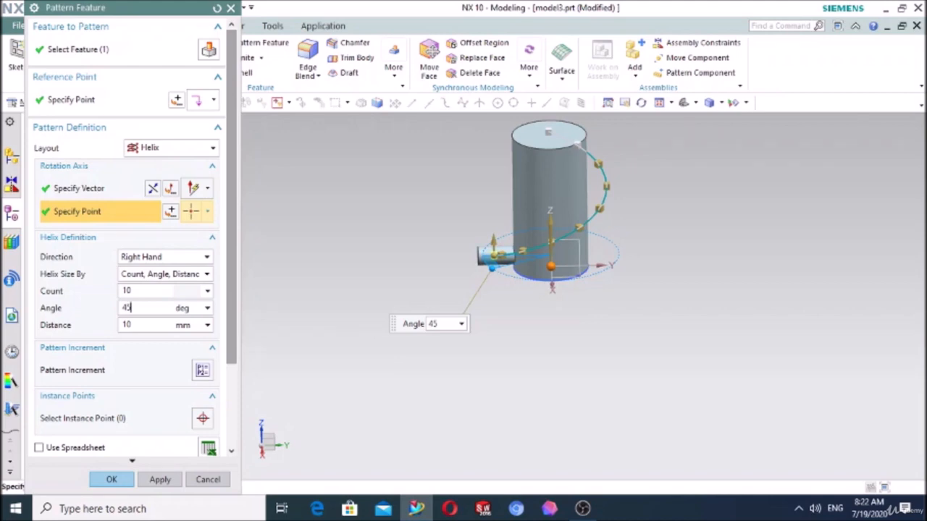
pyautogui.write('45')
pyautogui.press('Return')
pyautogui.click(118, 478)
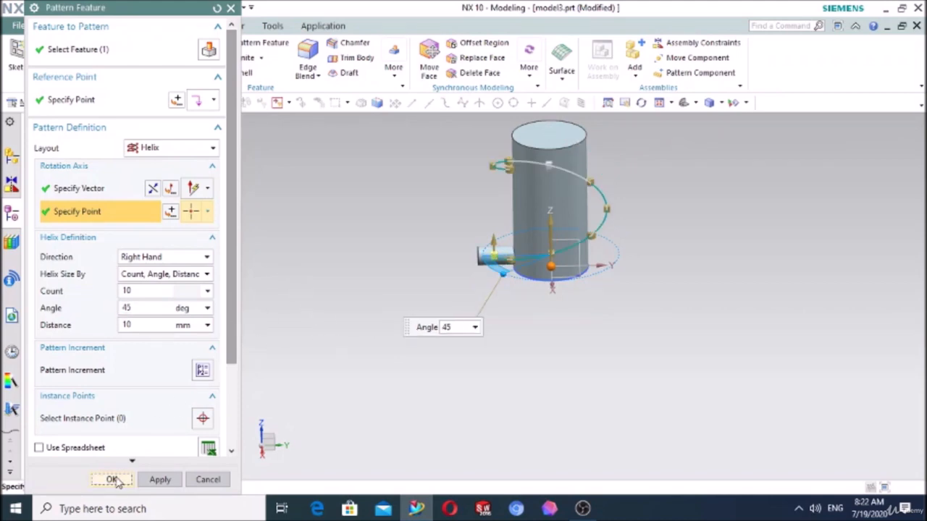
pyautogui.moveTo(315, 350); pyautogui.dragTo(459, 331, button='middle')
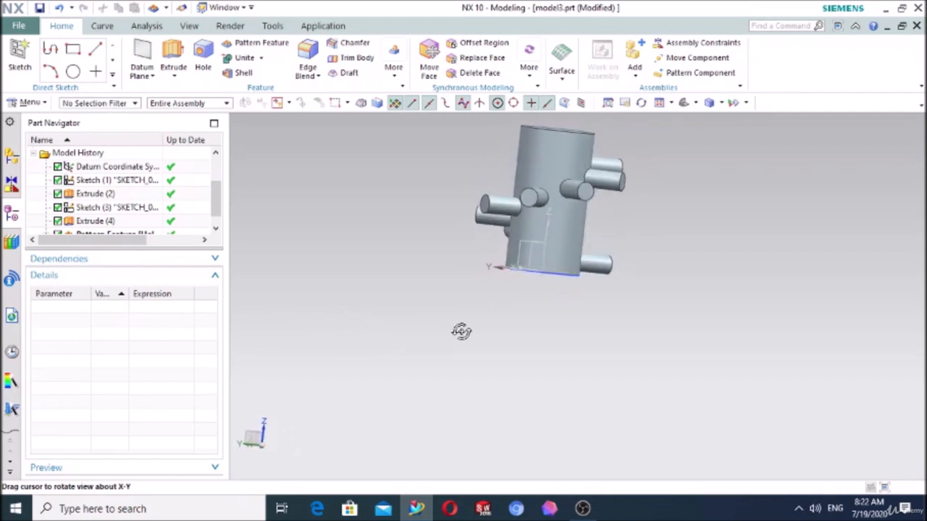
pyautogui.click(261, 42)
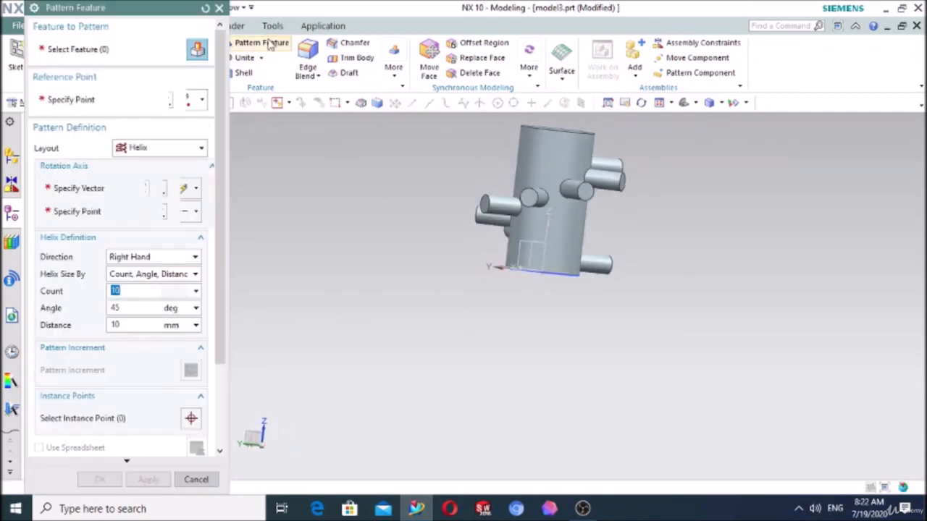
pyautogui.click(168, 149)
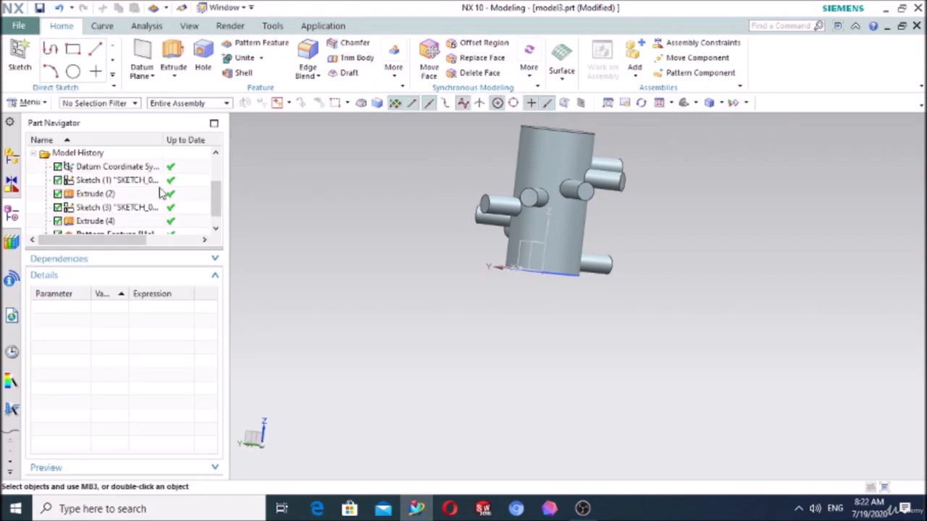
# - Delete both sketches, both extrusions and the helix pattern from the model history, keeping only the datum coordinate system
pyautogui.scroll(-1, 109, 210)
pyautogui.click(108, 221)
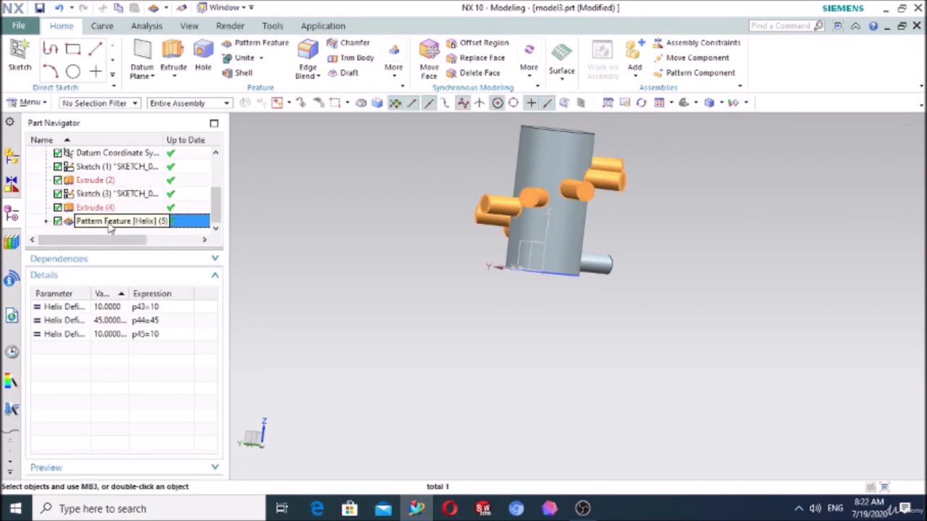
pyautogui.hotkey('shift', 'Up')
pyautogui.hotkey('shift', 'Up')
pyautogui.hotkey('shift', 'Up')
pyautogui.hotkey('shift', 'Up')
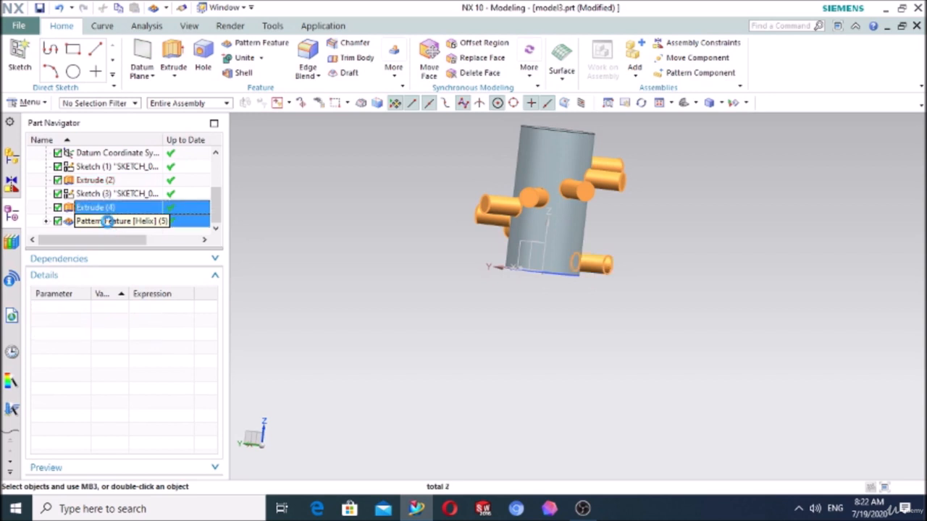
pyautogui.press('Delete')
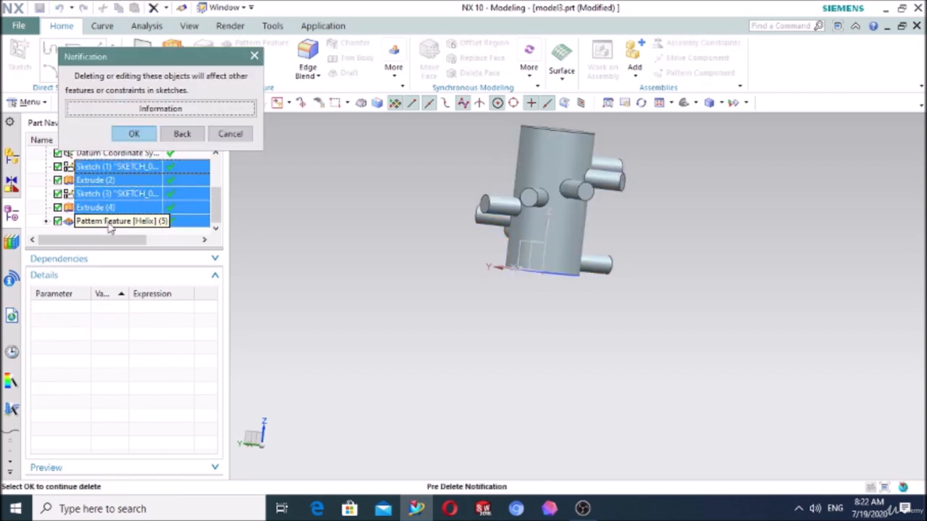
pyautogui.click(143, 134)
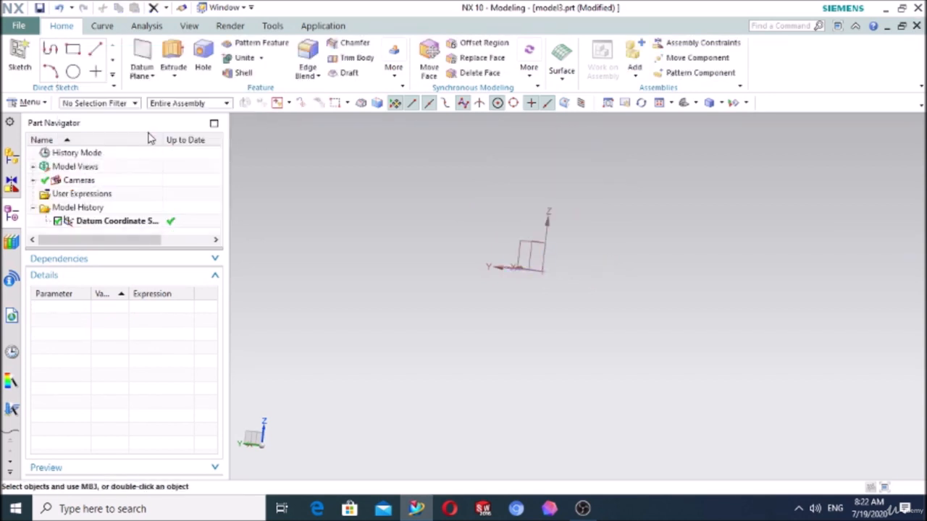
pyautogui.click(396, 78)
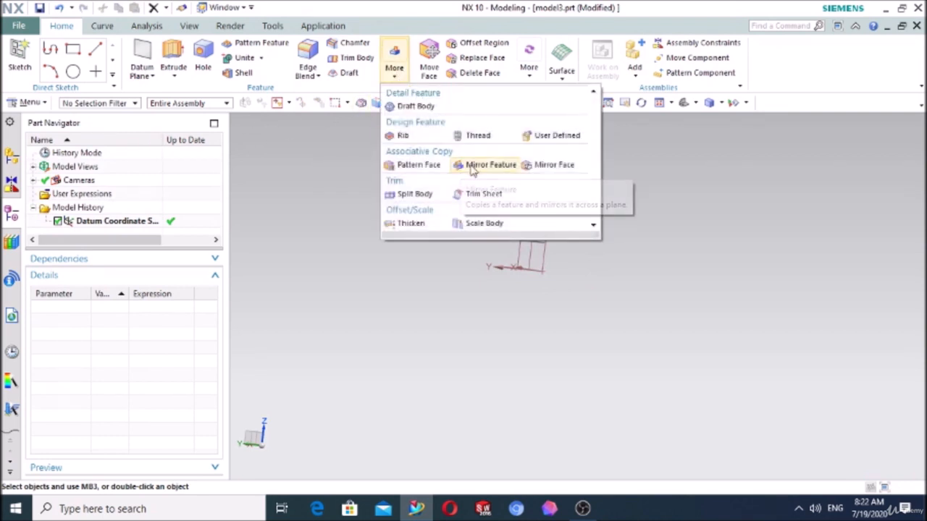
pyautogui.click(324, 165)
# - Sketch a centre-based rectangle about 230 mm wide and 128 mm high on the XY plane, centred on the origin
pyautogui.moveTo(386, 182)
pyautogui.mouseDown(button='middle')
pyautogui.moveTo(375, 199)
pyautogui.moveTo(355, 194)
pyautogui.mouseUp(button='middle')
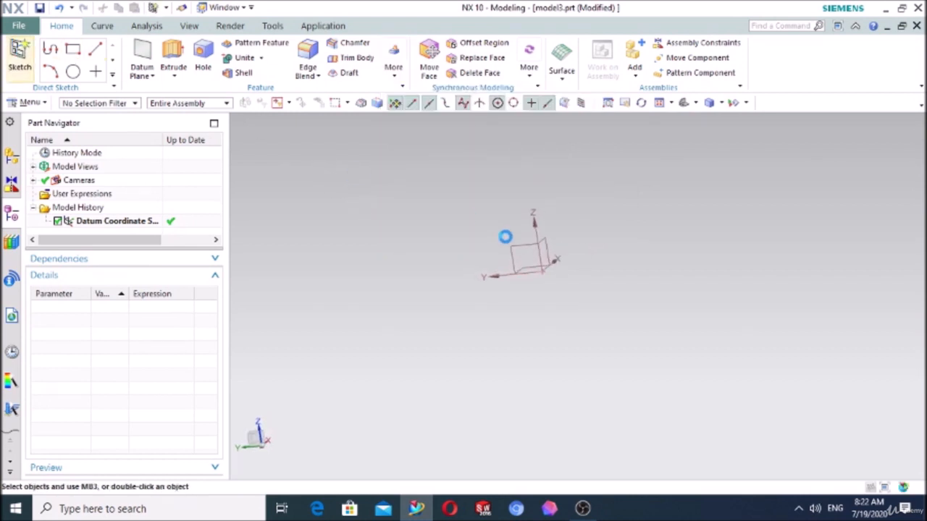
pyautogui.click(533, 267)
pyautogui.click(153, 216)
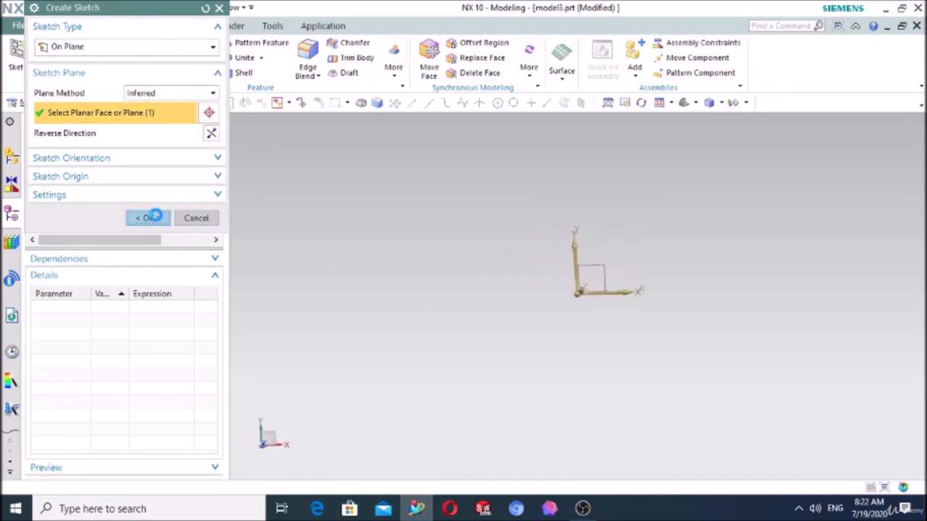
pyautogui.click(103, 49)
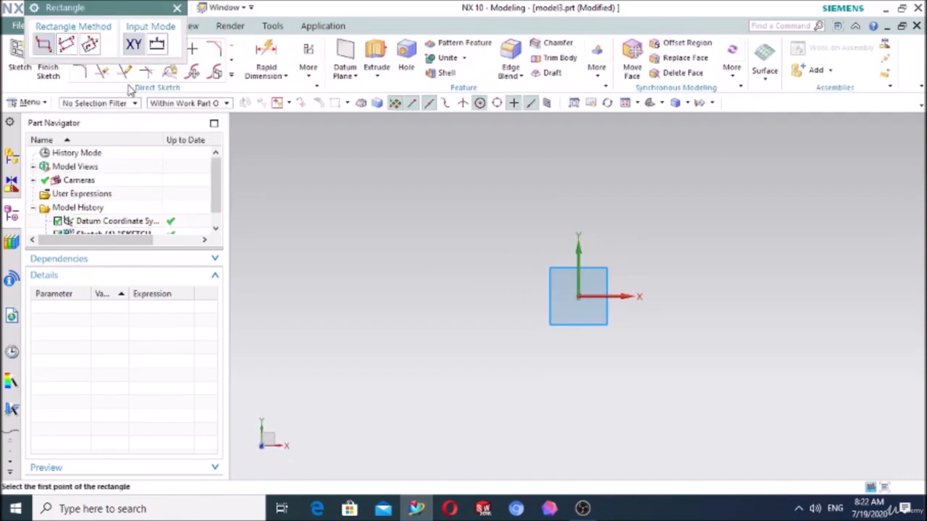
pyautogui.click(89, 45)
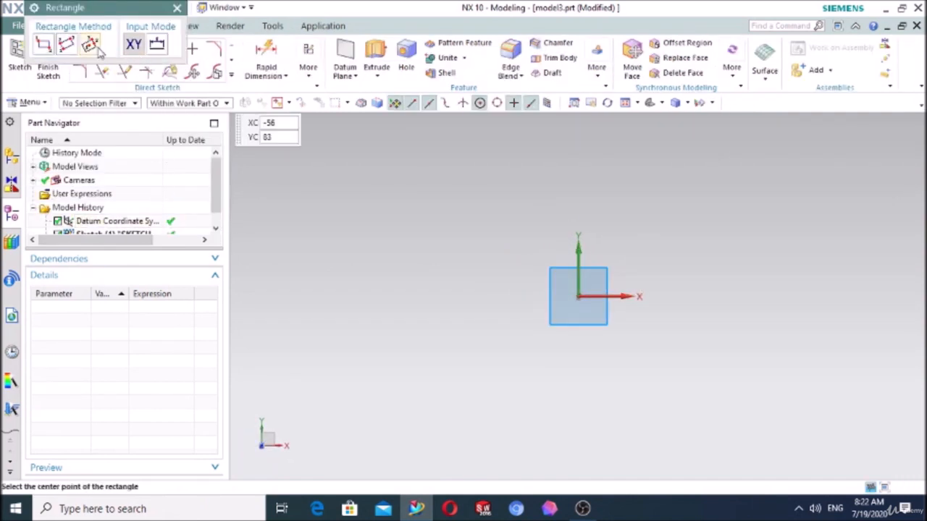
pyautogui.click(577, 297)
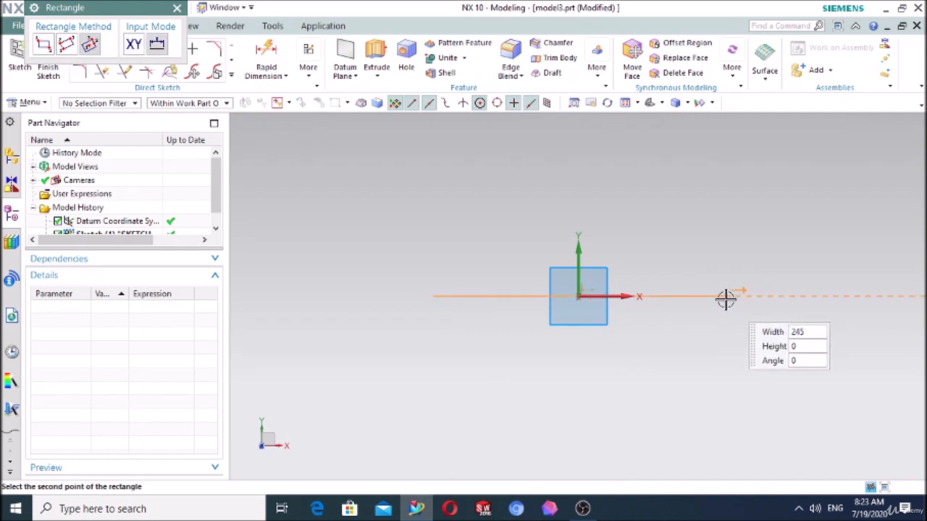
pyautogui.click(721, 298)
pyautogui.click(717, 218)
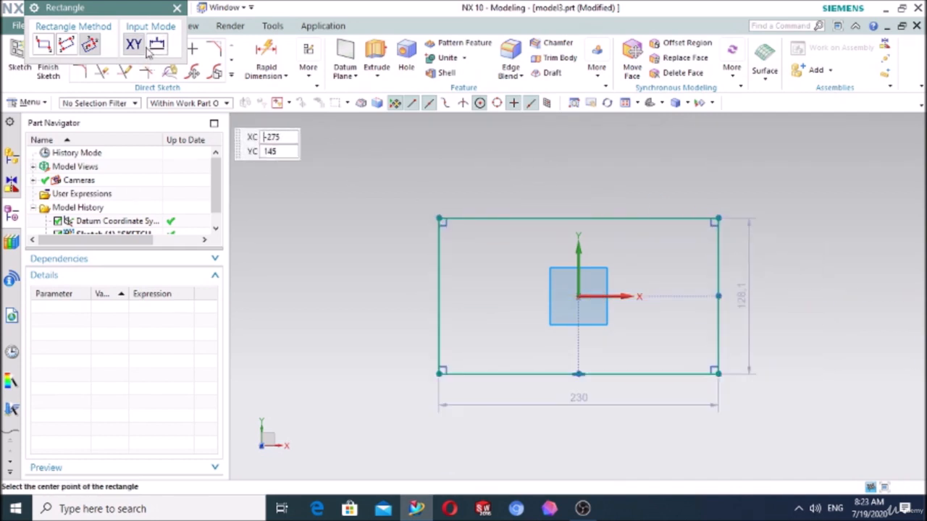
pyautogui.click(178, 9)
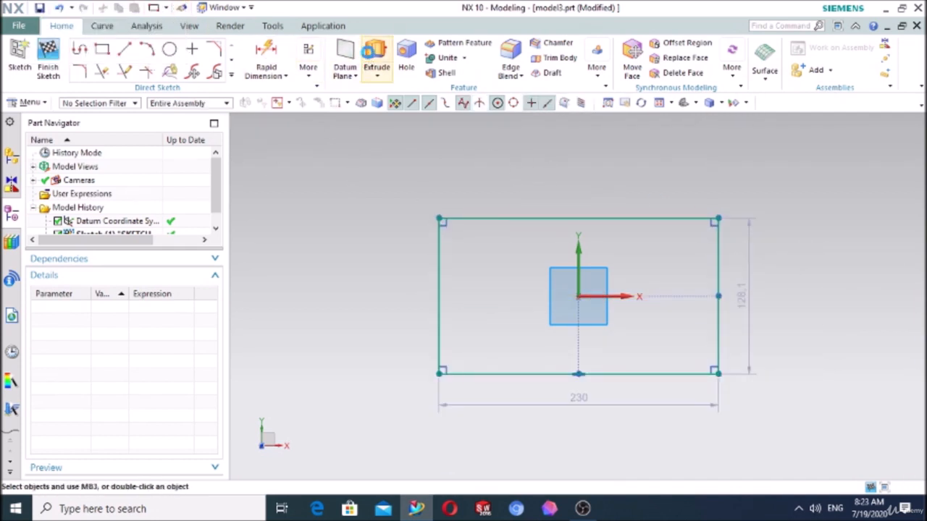
# - Extrude the rectangle 10 mm upward into a solid plate
pyautogui.click(376, 54)
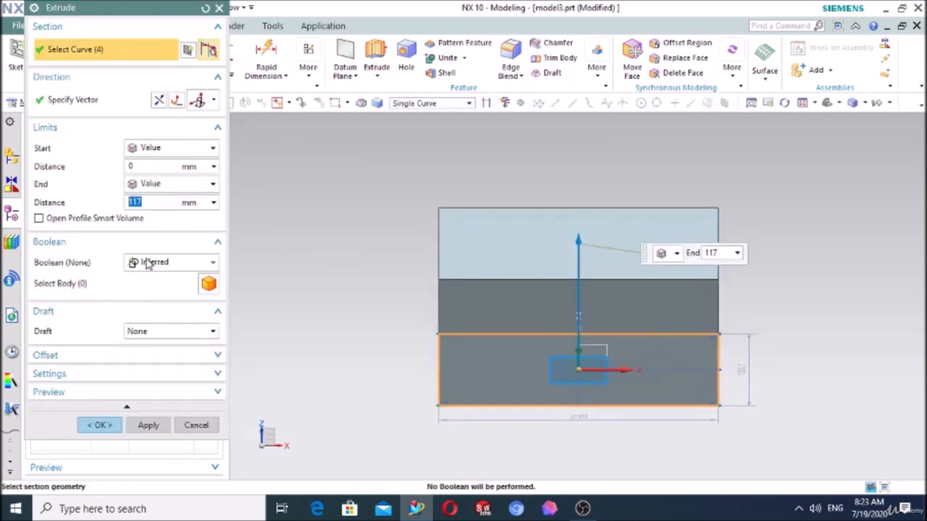
pyautogui.write('10')
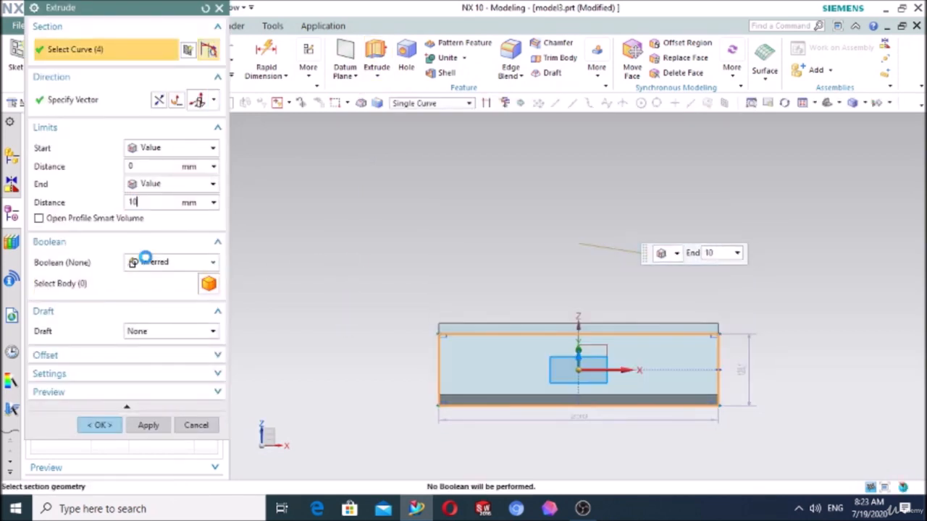
pyautogui.click(100, 425)
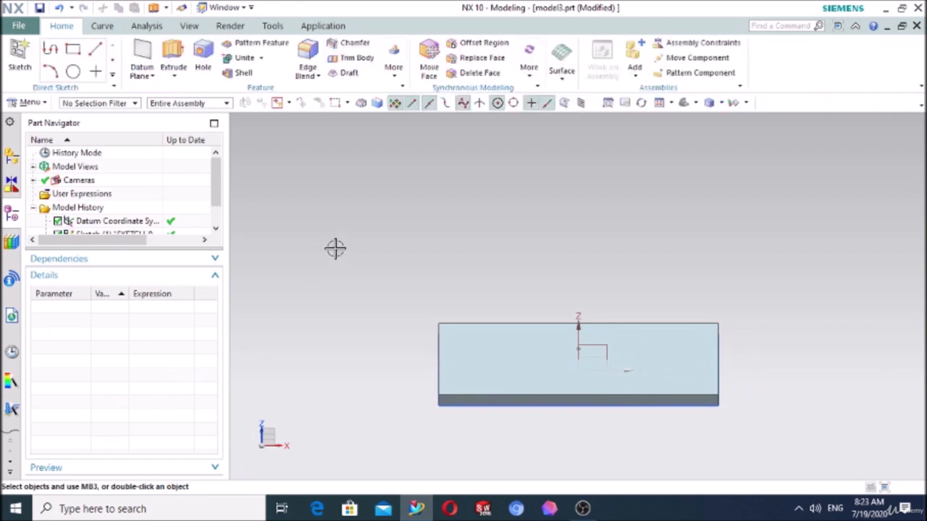
# - Sketch a 230 mm wide rectangular strip on the plate's upper face, spanning the full back edge from its X-negative corner
pyautogui.moveTo(360, 210); pyautogui.dragTo(363, 228, button='middle')
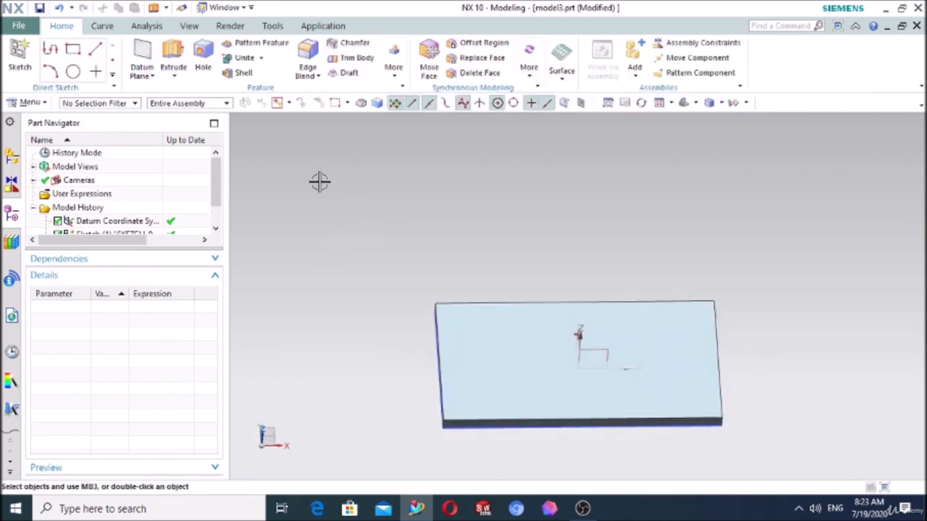
pyautogui.click(20, 58)
pyautogui.click(461, 329)
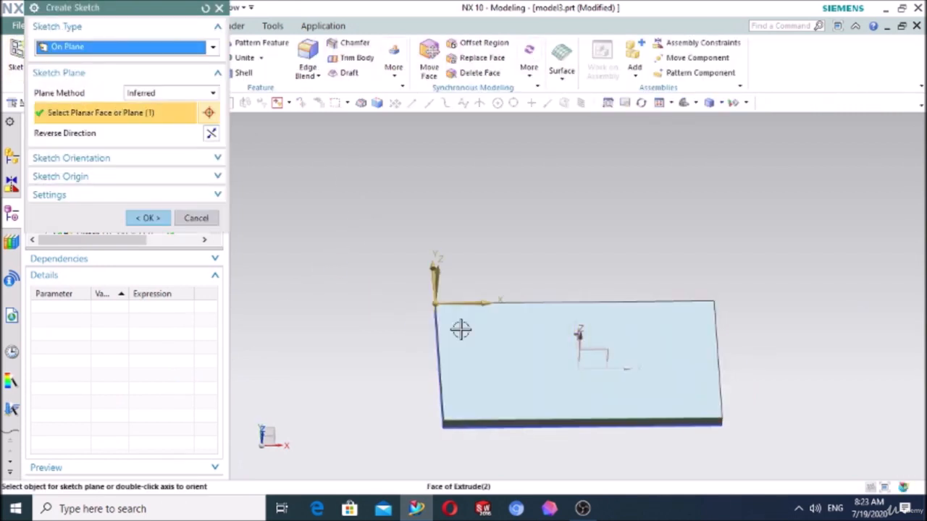
pyautogui.click(145, 219)
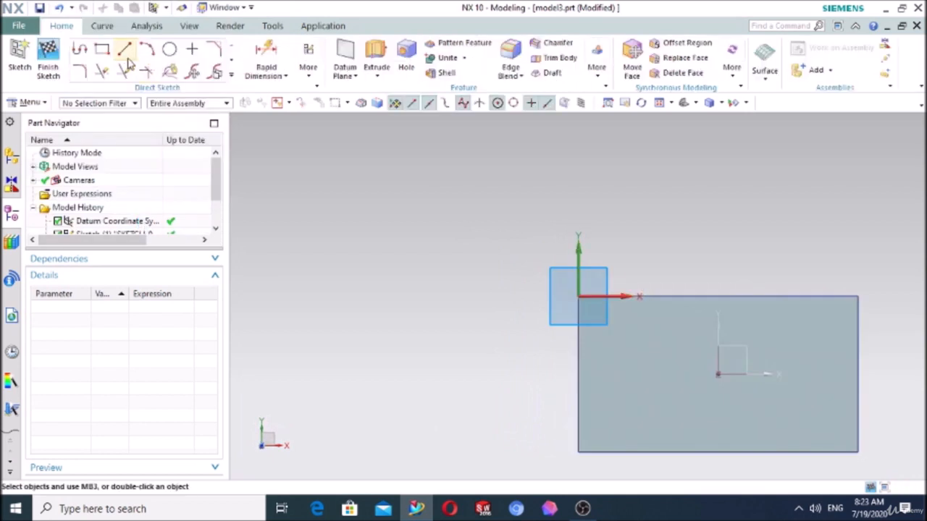
pyautogui.click(102, 48)
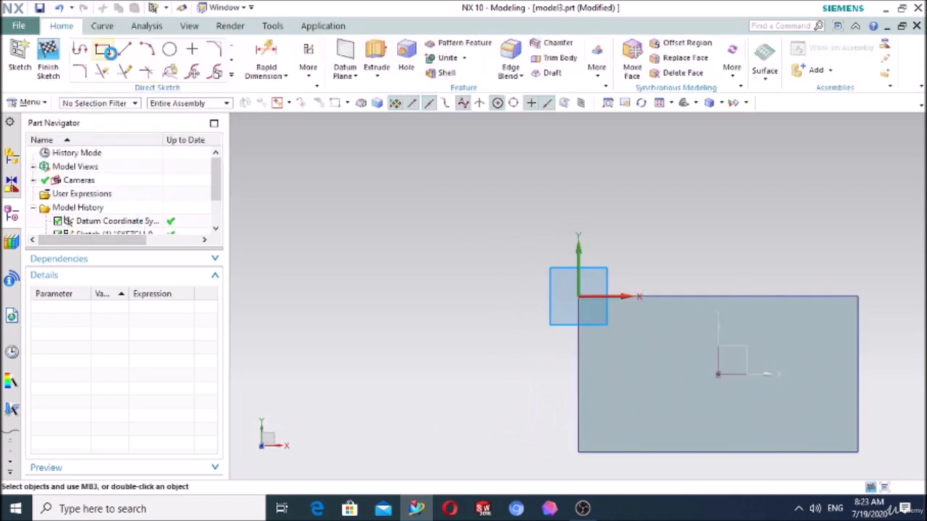
pyautogui.click(579, 296)
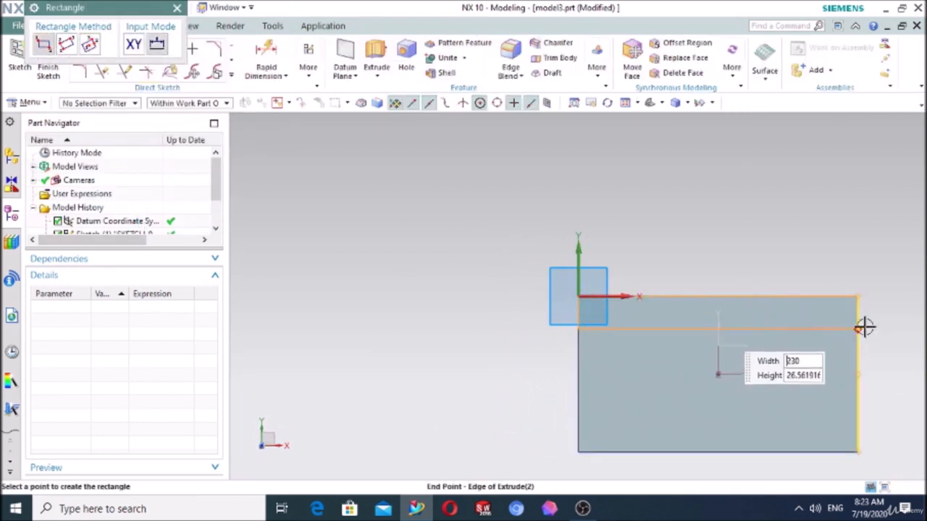
pyautogui.click(858, 323)
pyautogui.click(177, 8)
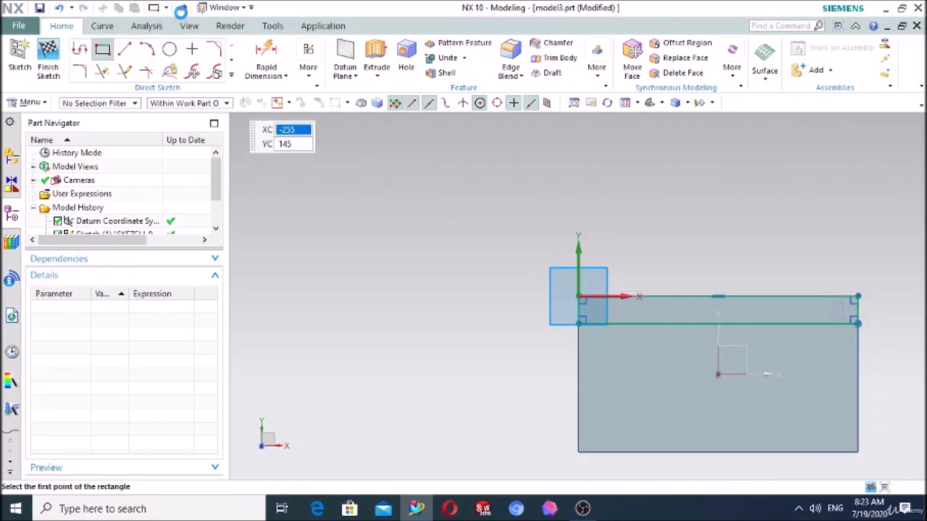
# - Extrude the strip about 115 mm upward into a vertical back wall, united with the plate
pyautogui.click(377, 58)
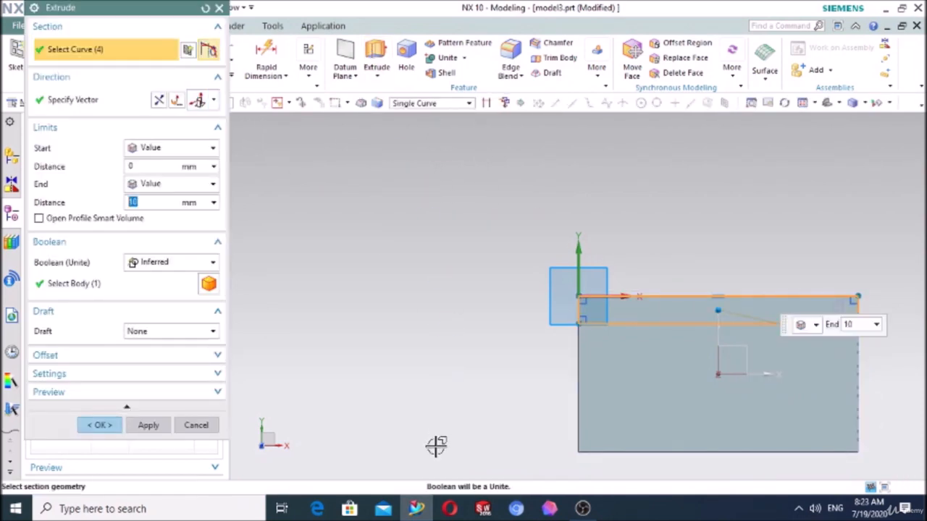
pyautogui.moveTo(435, 445); pyautogui.dragTo(679, 391, button='middle')
pyautogui.moveTo(719, 355); pyautogui.dragTo(703, 240)
pyautogui.click(99, 426)
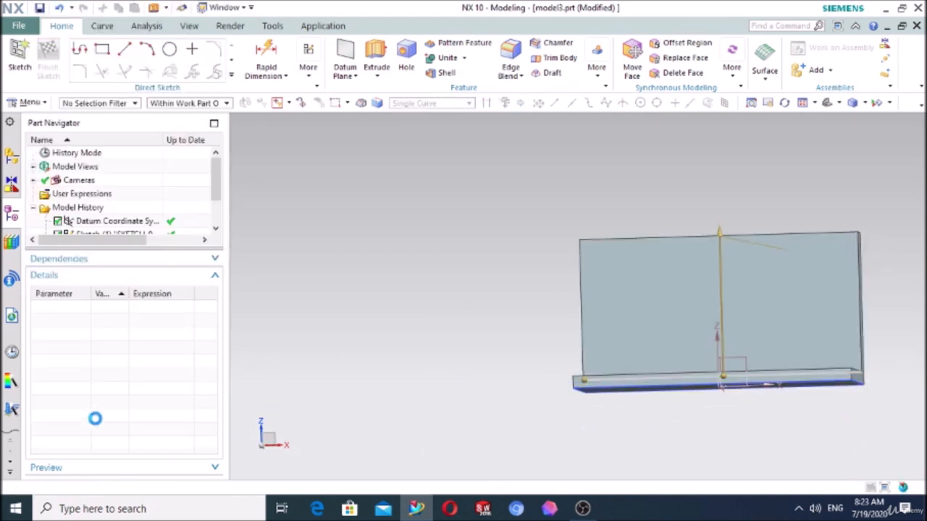
# - Sketch a closed triangle about 105 mm by 115 mm on the wall's X-positive end face, joining the wall's top corner to the plate's front edge
pyautogui.click(19, 58)
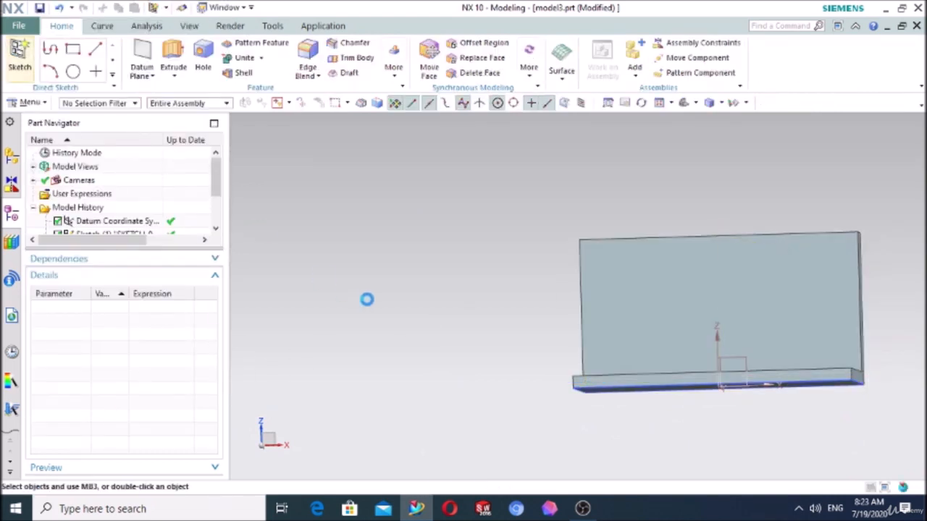
pyautogui.moveTo(366, 298)
pyautogui.mouseDown(button='middle')
pyautogui.moveTo(381, 296)
pyautogui.moveTo(403, 330)
pyautogui.moveTo(625, 384)
pyautogui.mouseUp(button='middle')
pyautogui.scroll(-3, 619, 271)
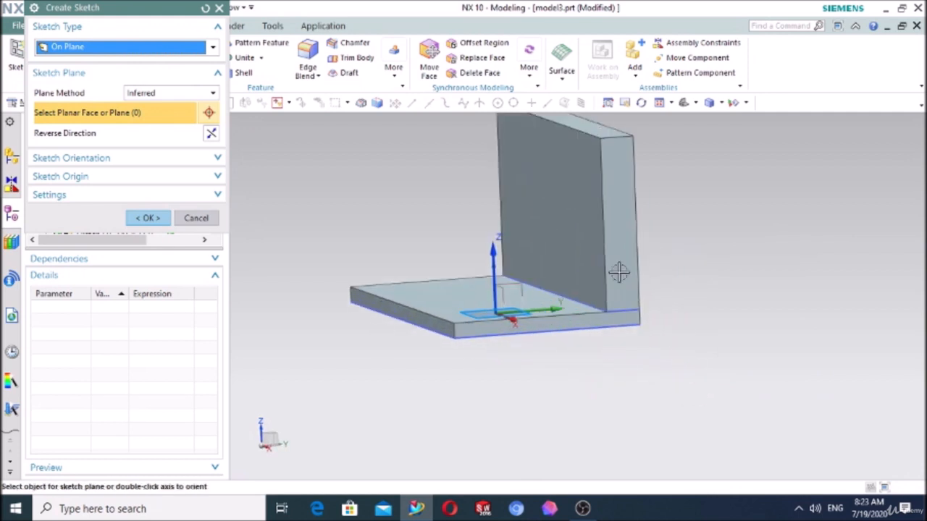
pyautogui.click(615, 259)
pyautogui.click(156, 217)
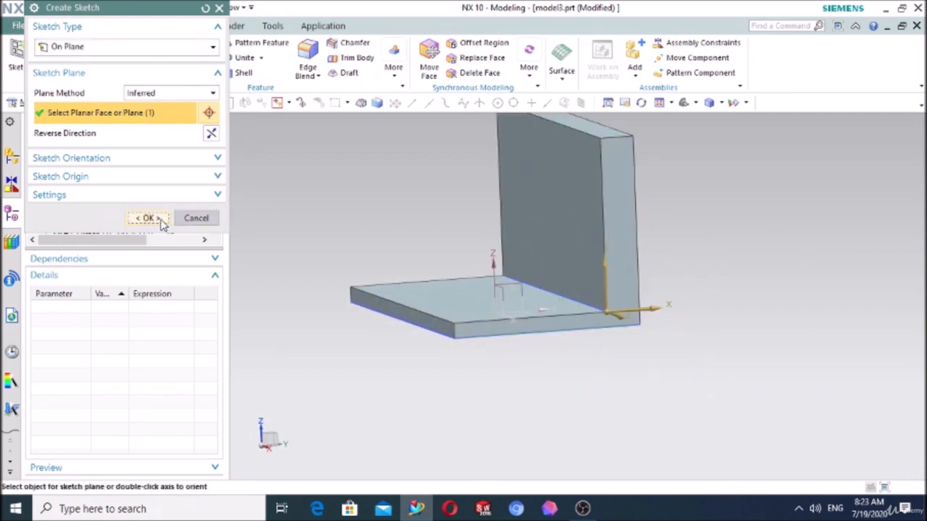
pyautogui.click(81, 49)
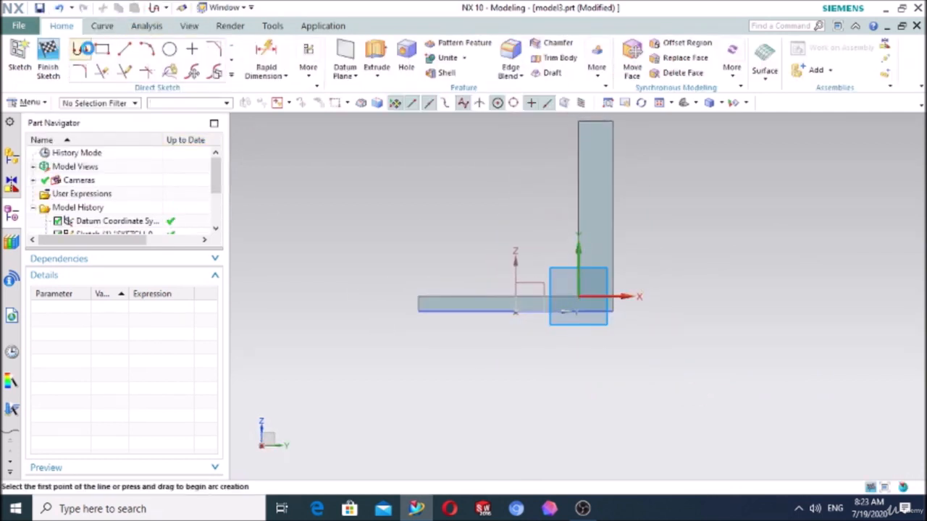
pyautogui.click(577, 121)
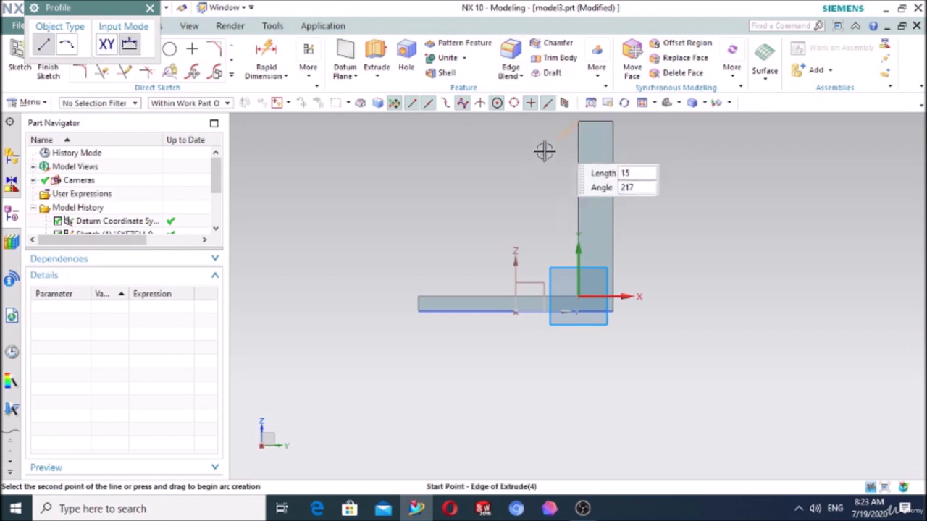
pyautogui.click(418, 297)
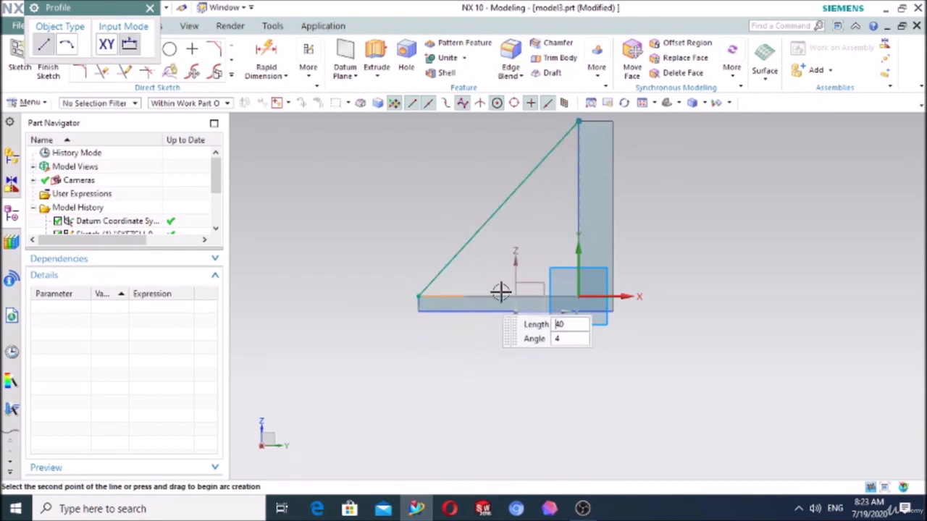
pyautogui.click(578, 297)
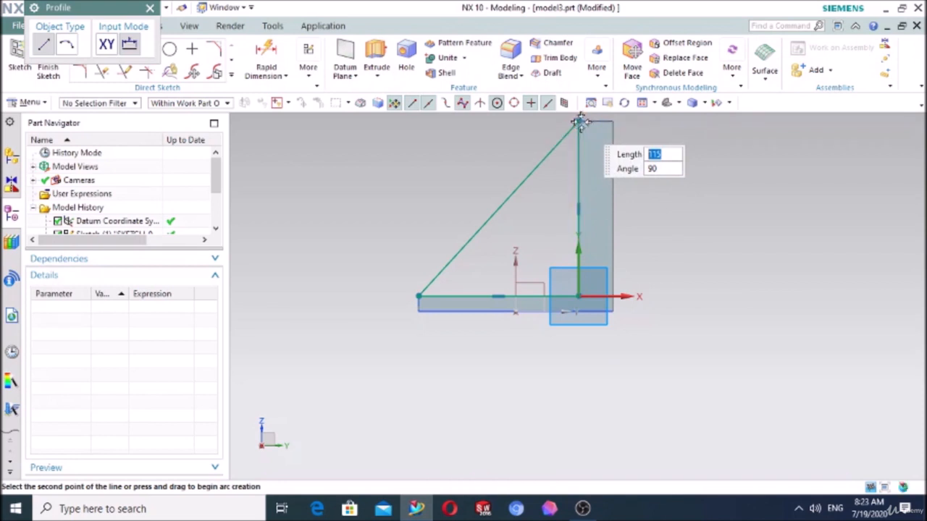
pyautogui.click(578, 121)
# - Extrude the triangle 10 mm in the reversed direction, toward the inside of the plate, as a side rib
pyautogui.click(377, 52)
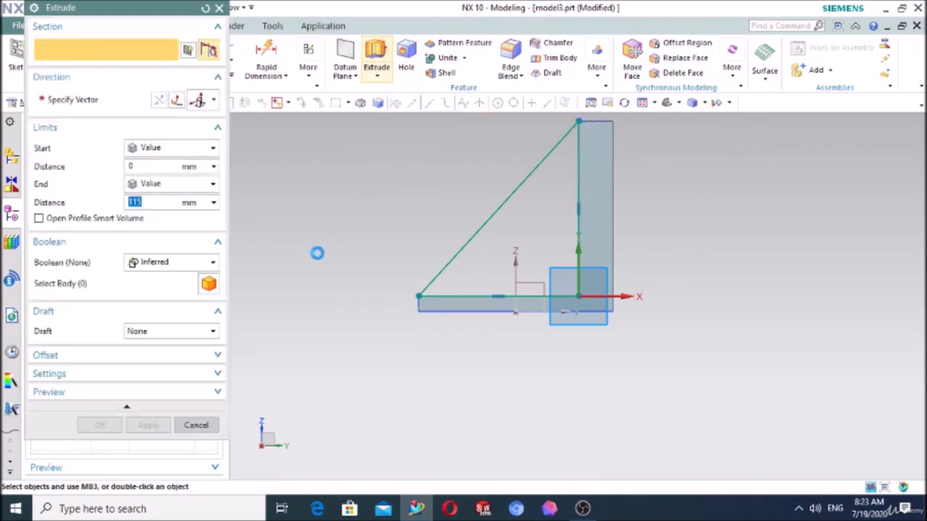
pyautogui.scroll(-2, 317, 253)
pyautogui.moveTo(349, 322); pyautogui.dragTo(412, 335, button='middle')
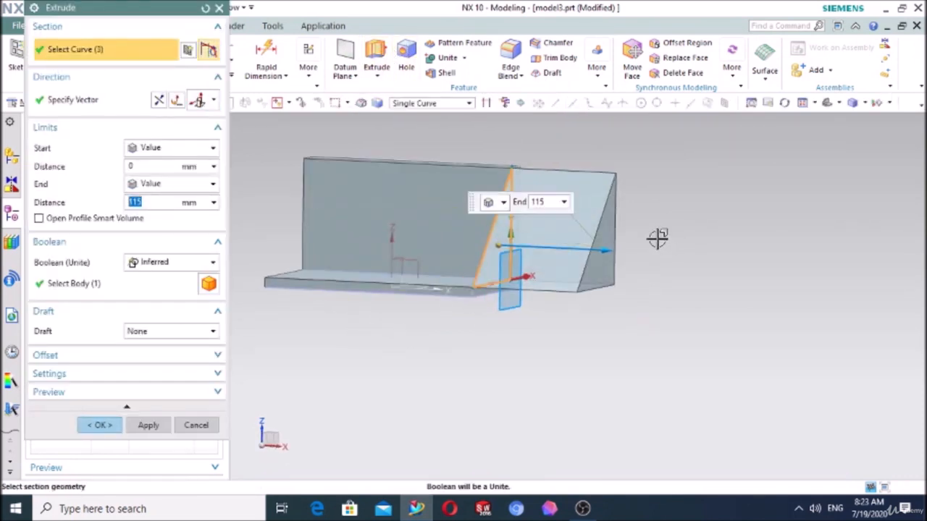
pyautogui.doubleClick(601, 251)
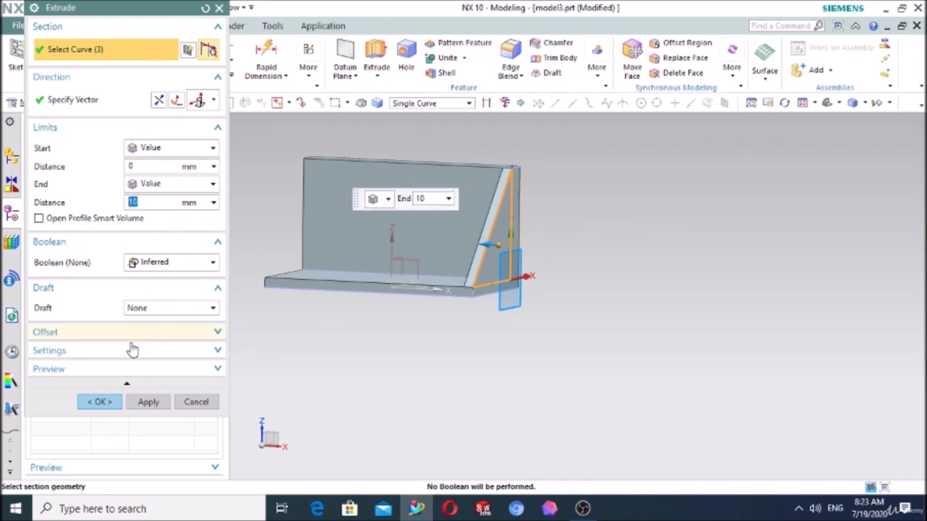
pyautogui.click(100, 401)
pyautogui.moveTo(387, 352)
pyautogui.mouseDown(button='middle')
pyautogui.moveTo(413, 362)
pyautogui.moveTo(403, 355)
pyautogui.mouseUp(button='middle')
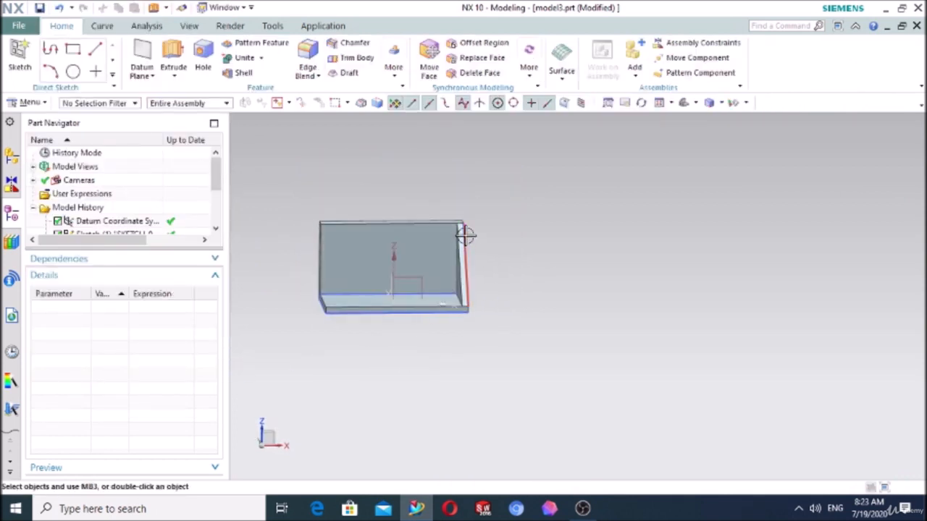
pyautogui.moveTo(401, 274); pyautogui.dragTo(395, 323, button='middle')
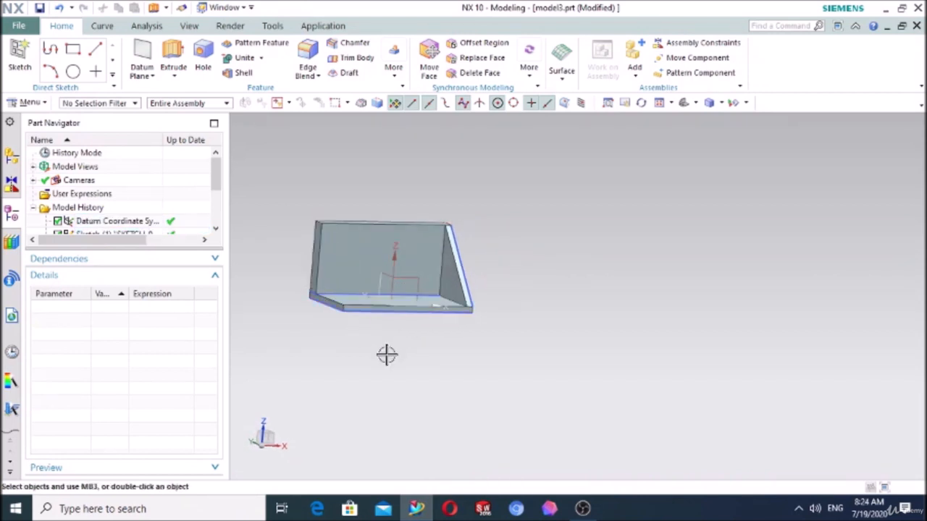
pyautogui.moveTo(387, 356); pyautogui.dragTo(381, 362, button='middle')
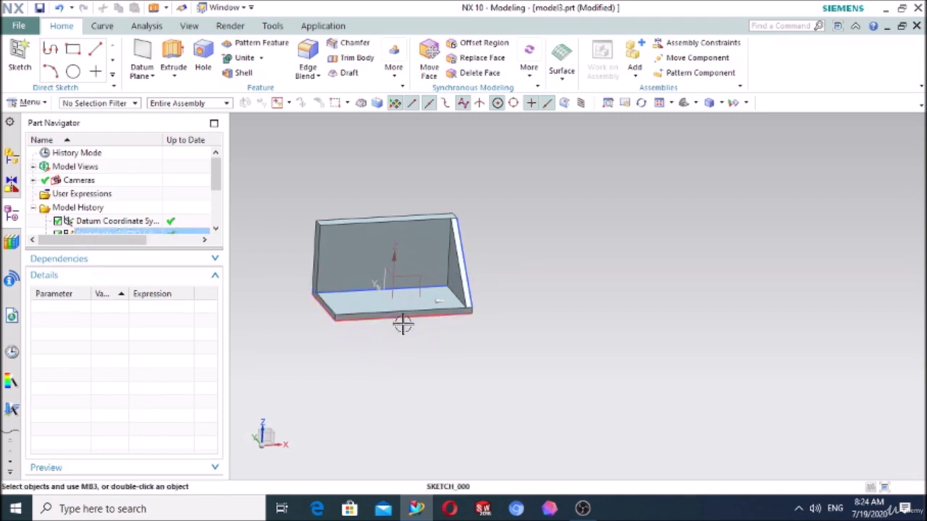
# - Mirror the triangular rib to the opposite end with Mirror Feature, using the existing YZ datum plane
pyautogui.click(396, 81)
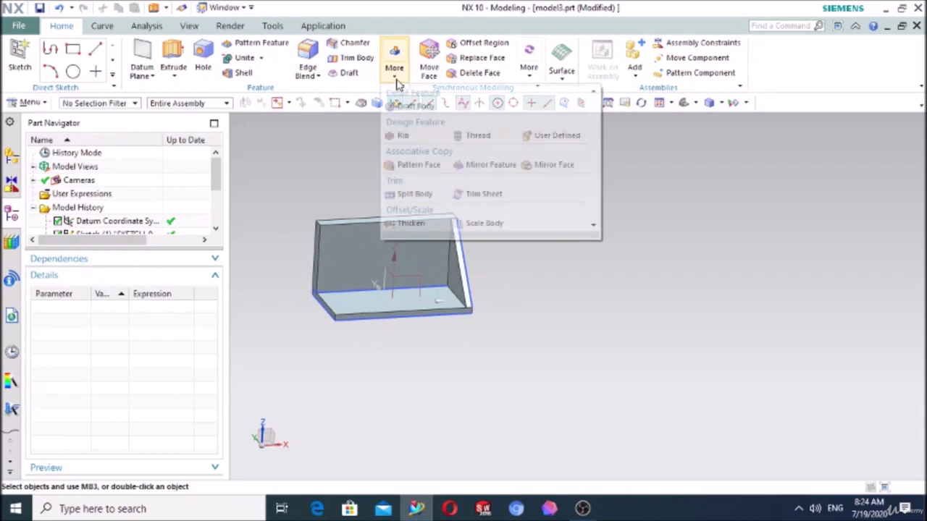
pyautogui.click(489, 164)
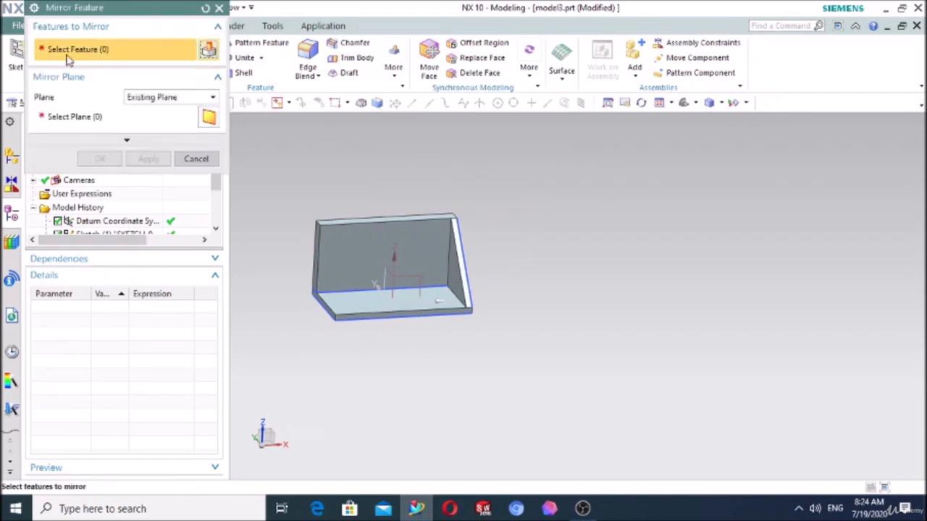
pyautogui.scroll(2, 496, 246)
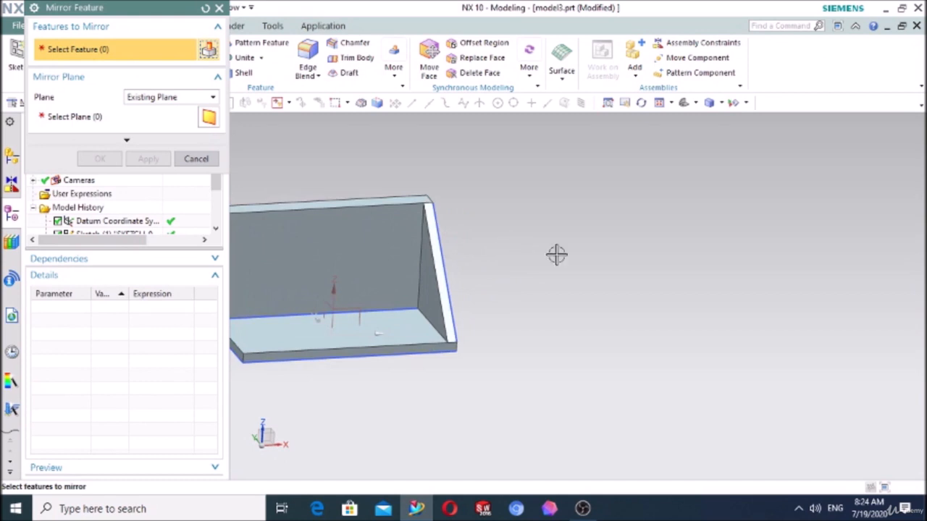
pyautogui.scroll(-3, 555, 254)
pyautogui.scroll(3, 536, 283)
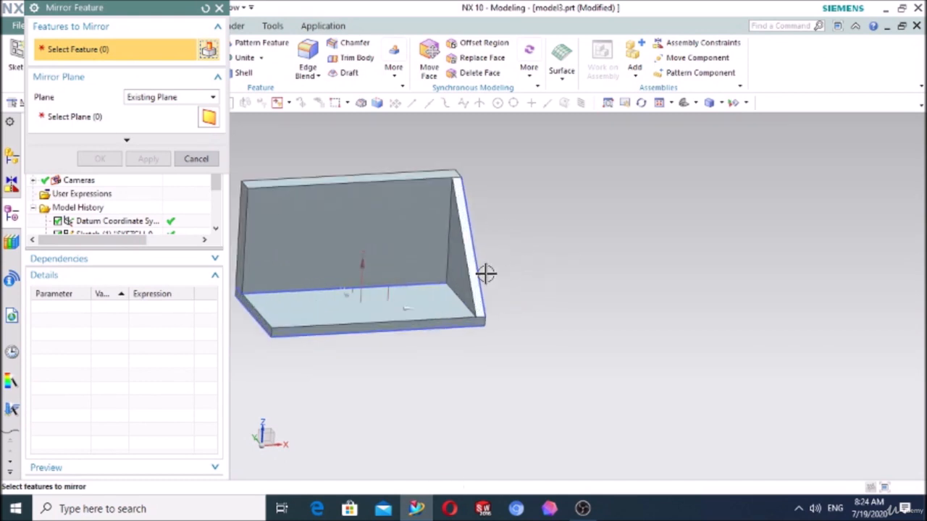
pyautogui.click(458, 262)
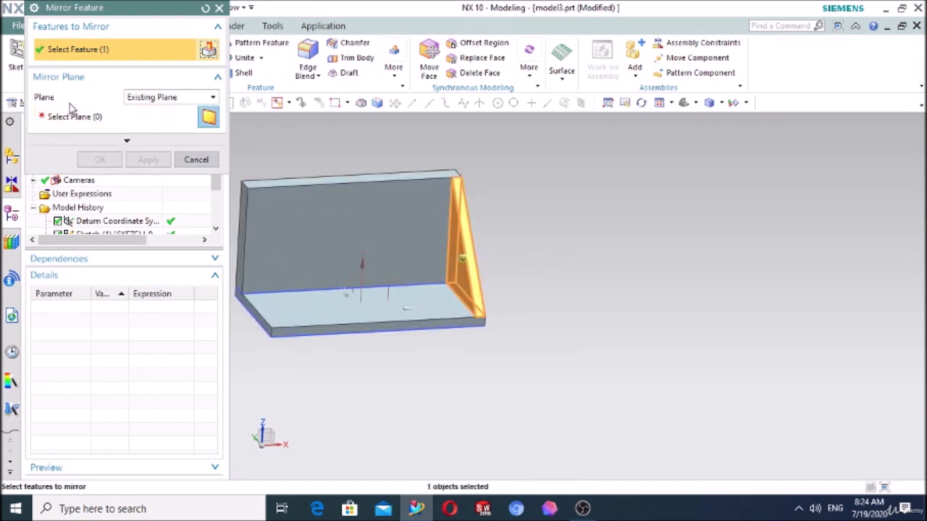
pyautogui.click(141, 100)
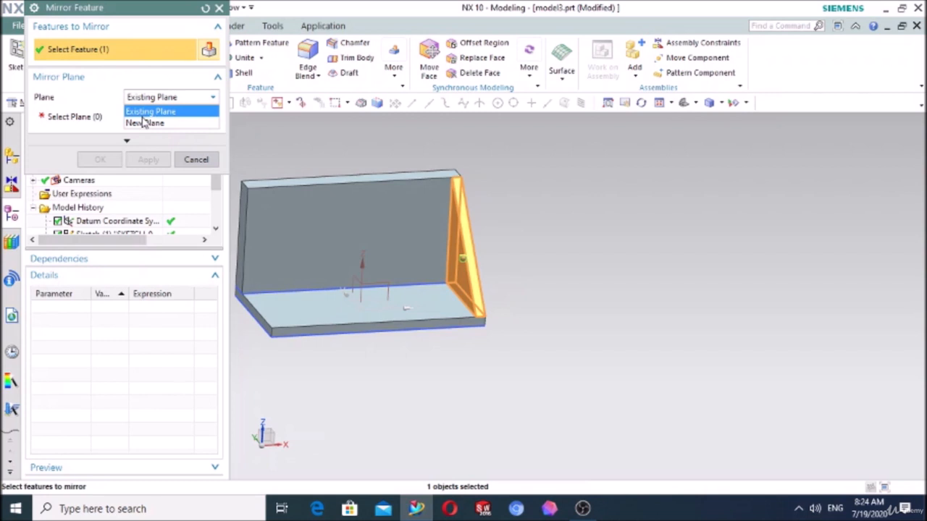
pyautogui.click(144, 117)
pyautogui.click(81, 123)
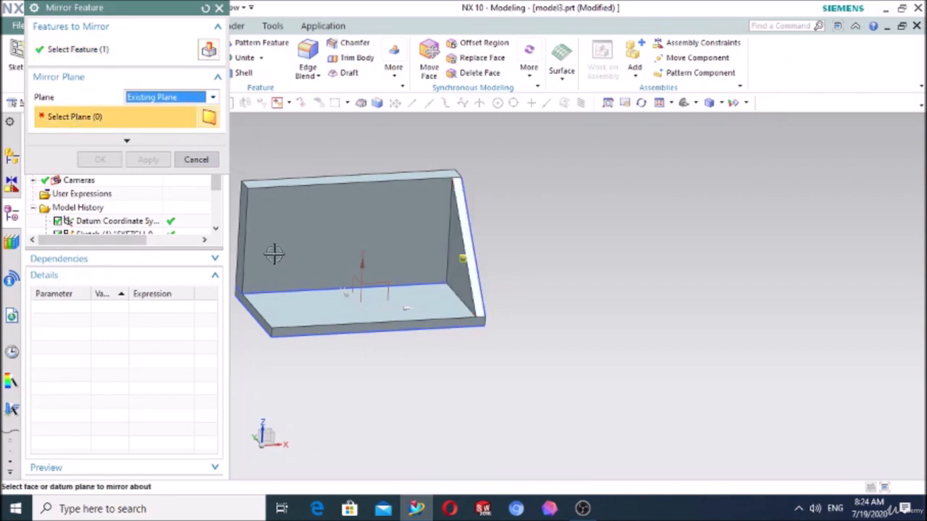
pyautogui.click(353, 269)
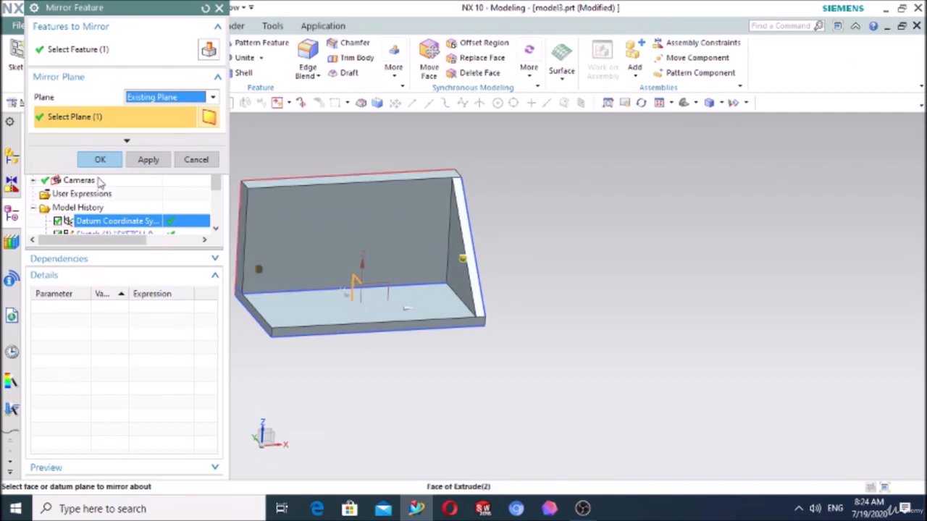
pyautogui.click(121, 162)
pyautogui.moveTo(372, 364)
pyautogui.mouseDown(button='middle')
pyautogui.moveTo(341, 357)
pyautogui.moveTo(413, 356)
pyautogui.moveTo(369, 355)
pyautogui.mouseUp(button='middle')
# - Sketch a small circle on the back wall's inner face, near the upper corner beside the mirrored rib
pyautogui.scroll(-3, 512, 337)
pyautogui.scroll(3, 524, 211)
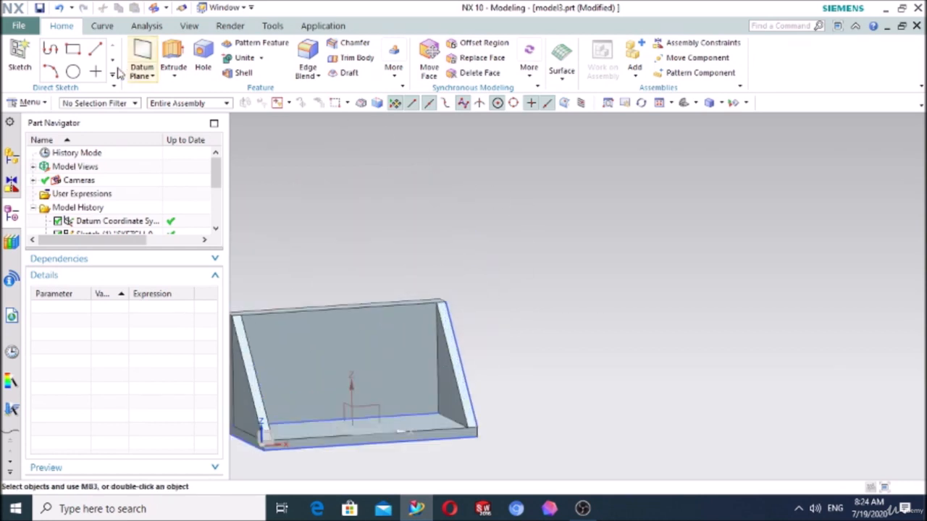
pyautogui.click(18, 51)
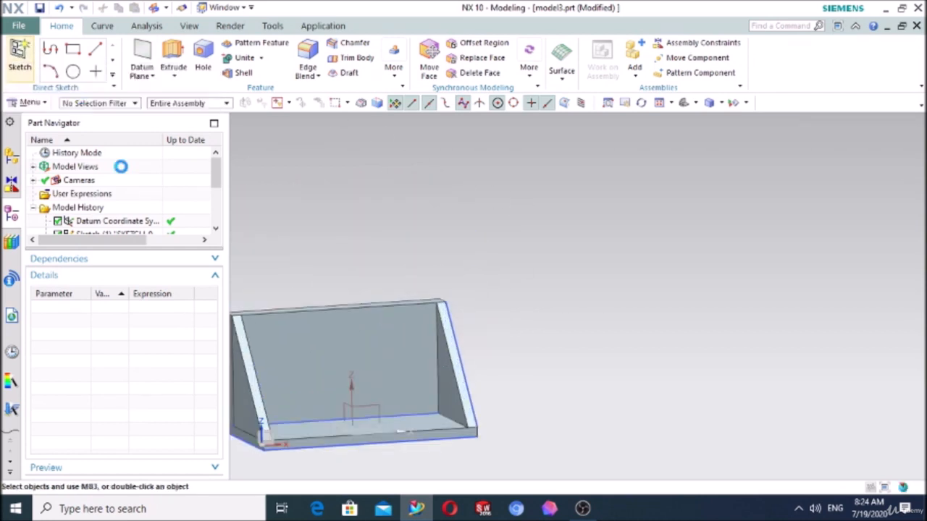
pyautogui.click(290, 359)
pyautogui.click(147, 218)
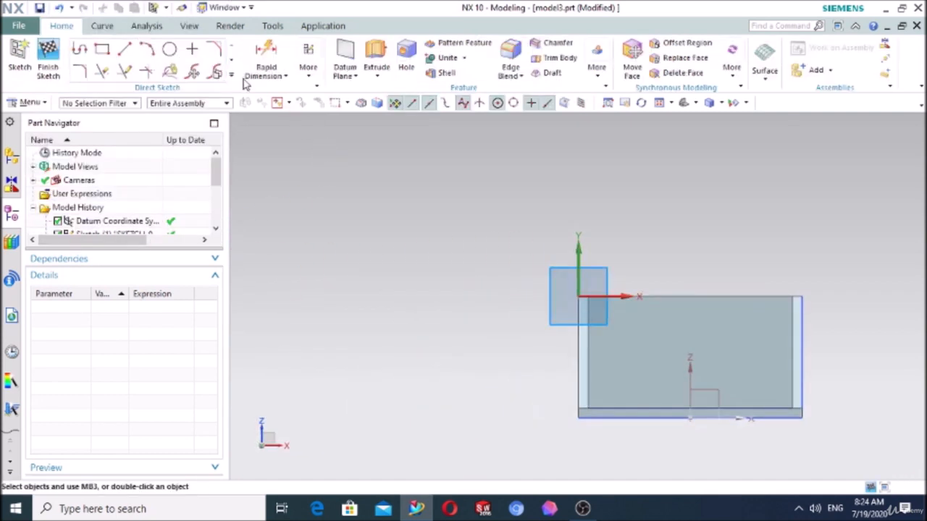
pyautogui.click(169, 48)
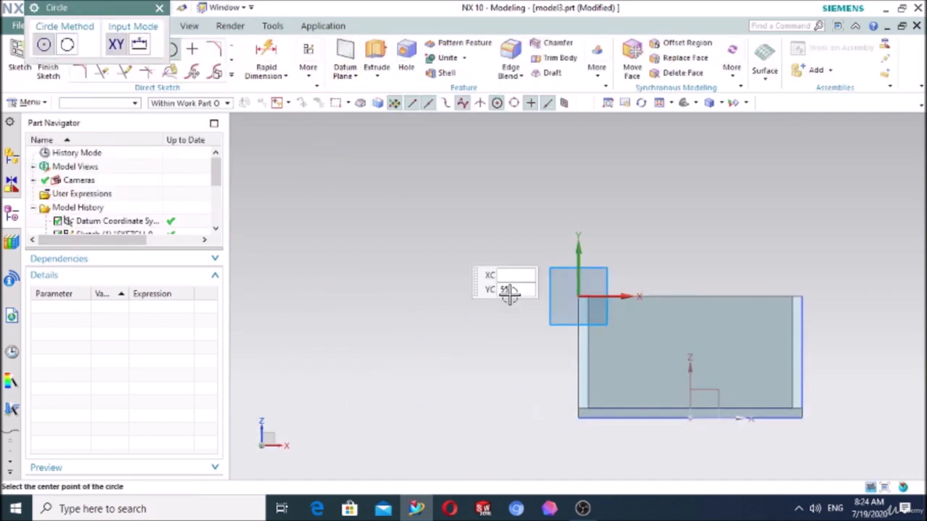
pyautogui.scroll(2, 656, 350)
pyautogui.click(569, 276)
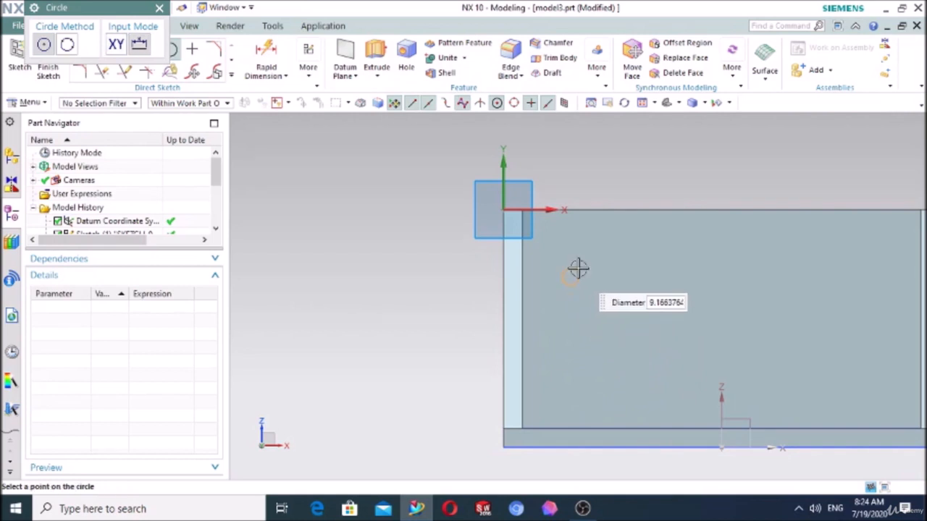
pyautogui.click(584, 263)
# - Extrude the wall circle 75 mm backward through the back wall, with the Boolean set to Unite
pyautogui.click(377, 56)
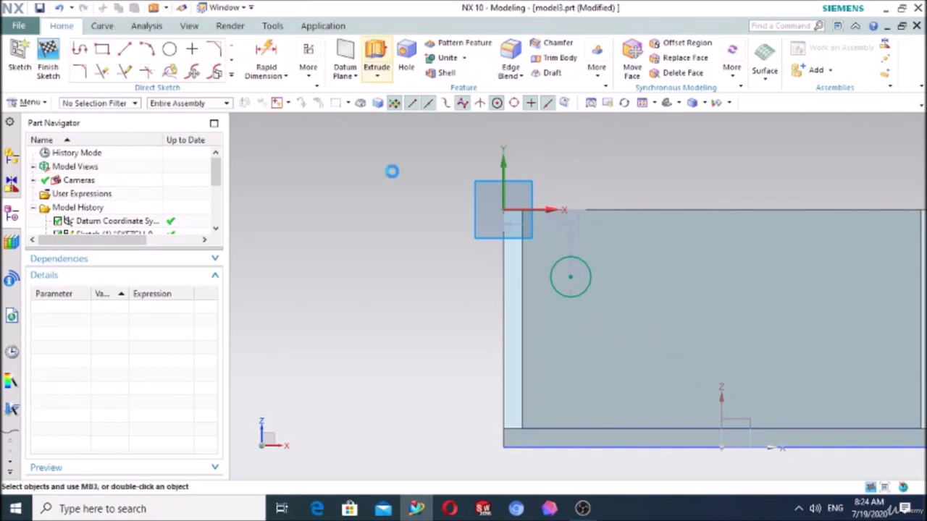
pyautogui.moveTo(373, 275)
pyautogui.mouseDown(button='middle')
pyautogui.moveTo(355, 314)
pyautogui.moveTo(409, 346)
pyautogui.mouseUp(button='middle')
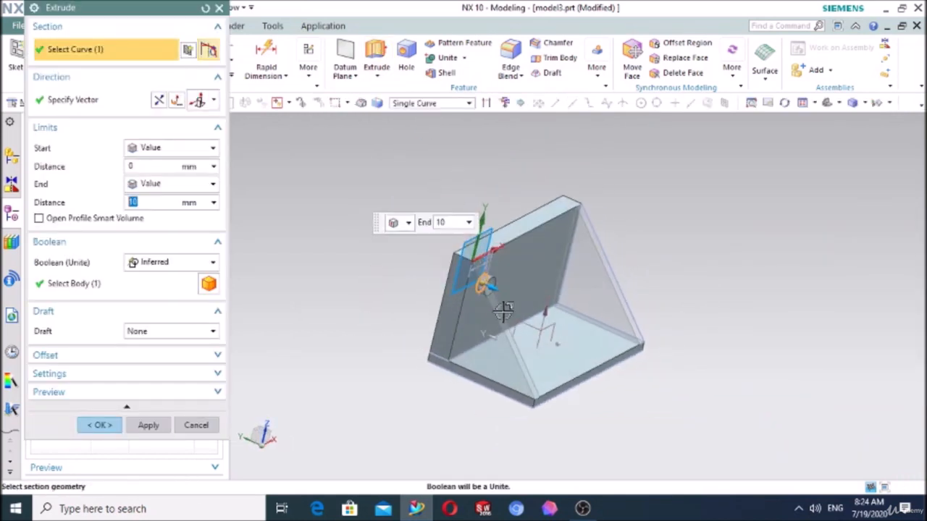
pyautogui.moveTo(496, 294); pyautogui.dragTo(422, 255)
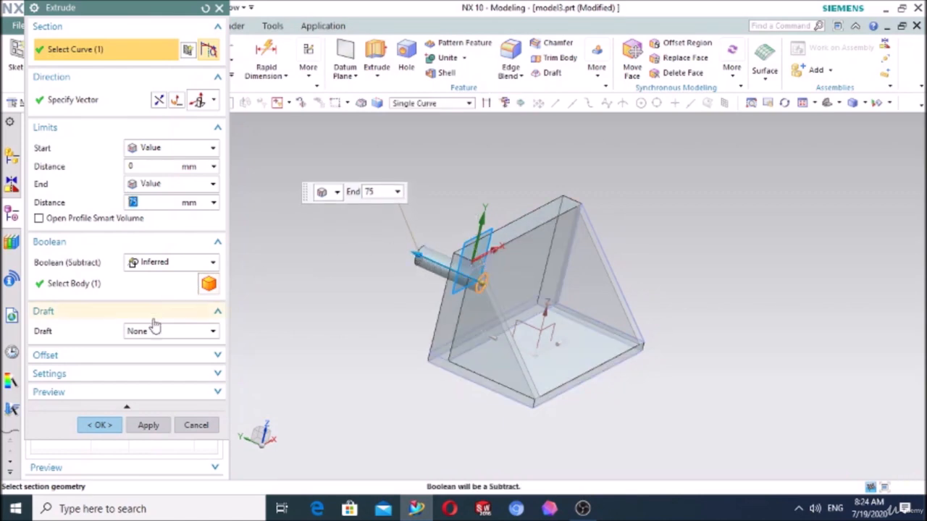
pyautogui.click(177, 263)
pyautogui.click(152, 291)
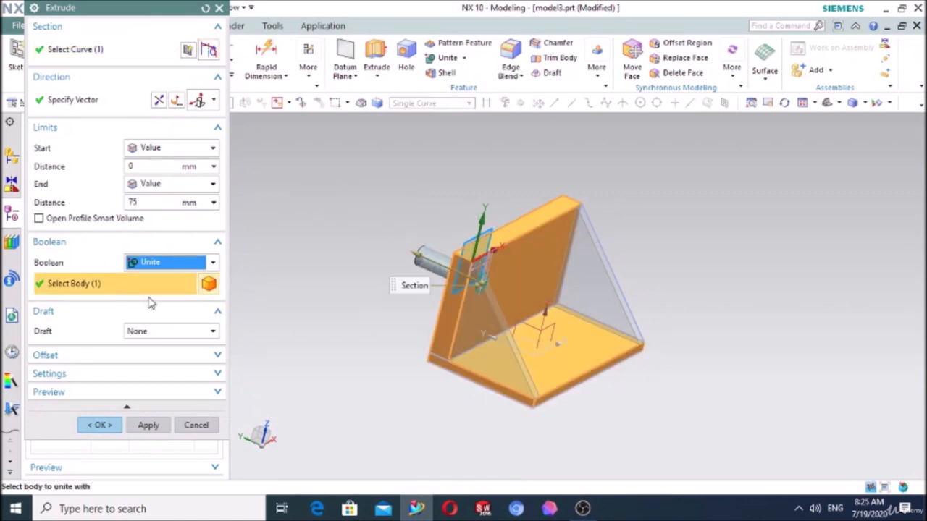
pyautogui.click(99, 425)
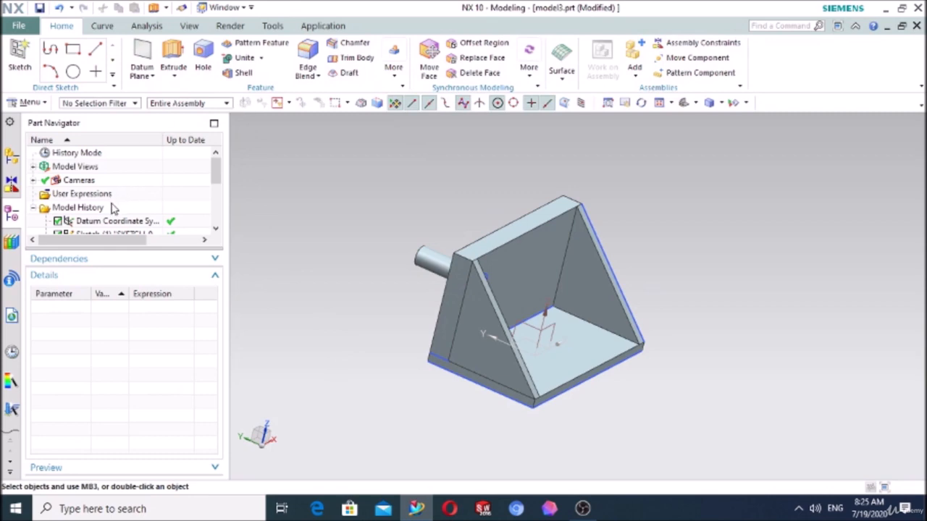
# - Edit the circle's extrusion and change its Boolean to Subtract to cut a hole through the back wall
pyautogui.scroll(-8, 113, 208)
pyautogui.doubleClick(104, 222)
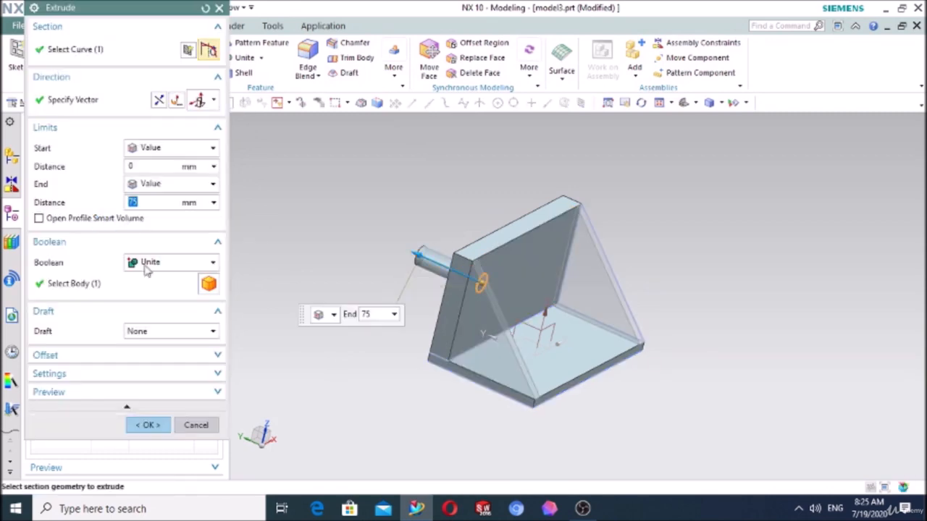
pyautogui.click(151, 262)
pyautogui.click(156, 305)
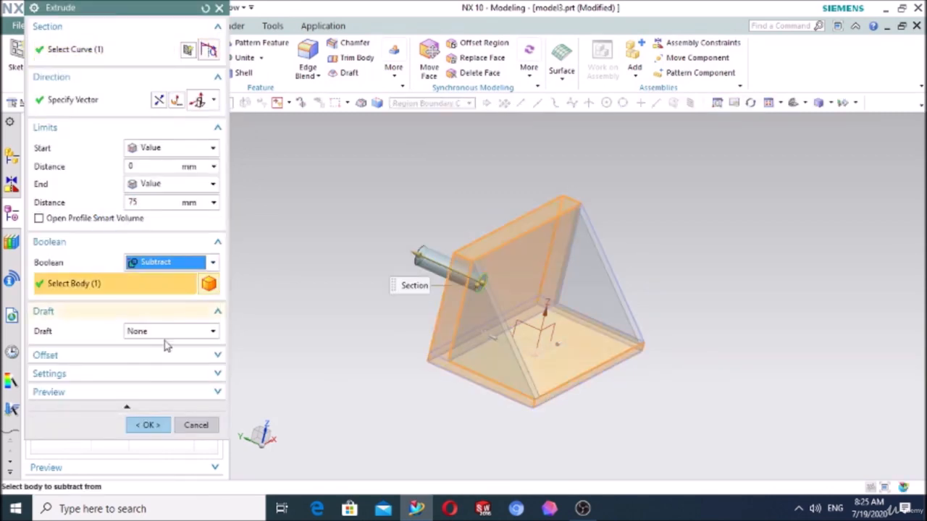
pyautogui.click(149, 425)
# - Mirror the hole extrusion to the opposite side of the back wall with Mirror Feature, using the existing YZ datum plane
pyautogui.moveTo(351, 364); pyautogui.dragTo(328, 335, button='middle')
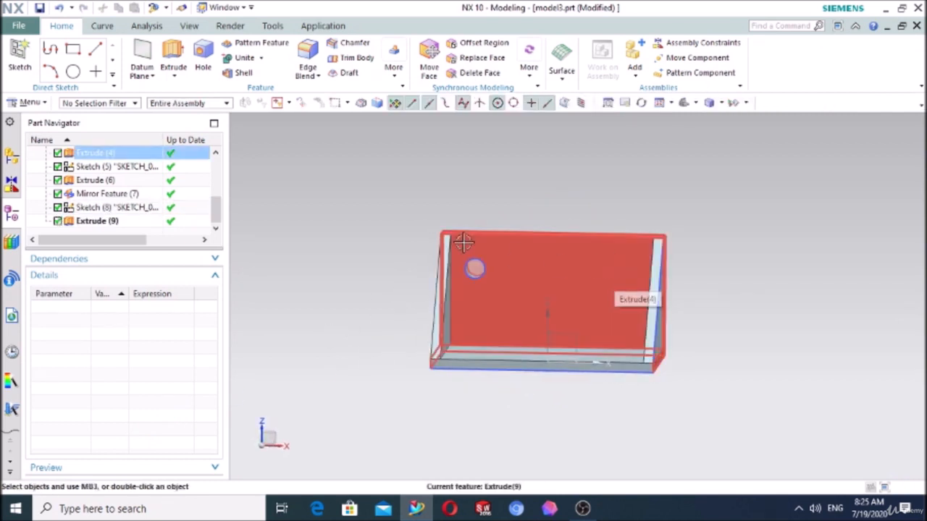
pyautogui.click(387, 84)
pyautogui.click(406, 106)
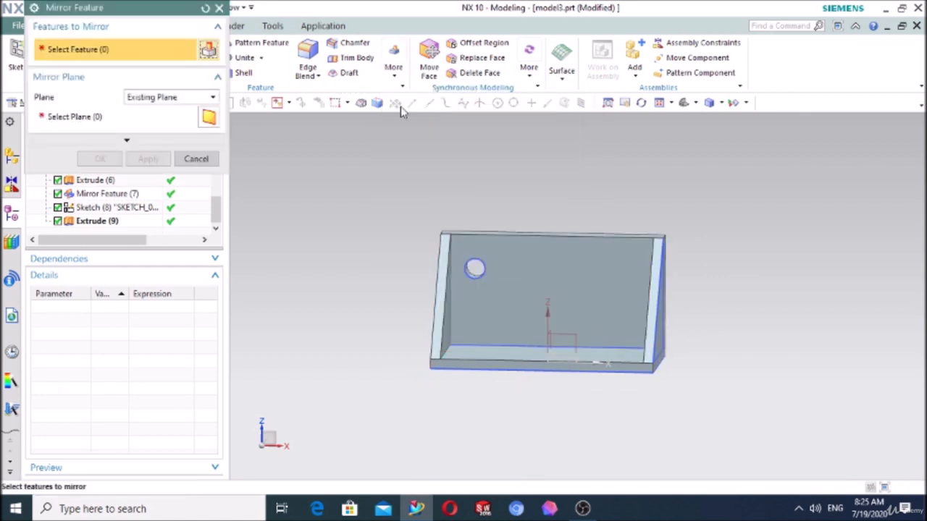
pyautogui.scroll(3, 478, 268)
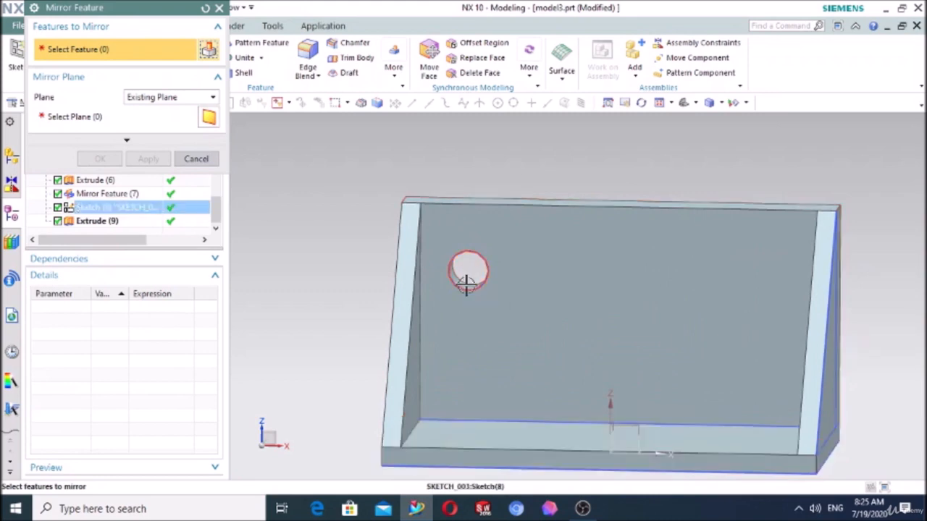
pyautogui.click(92, 225)
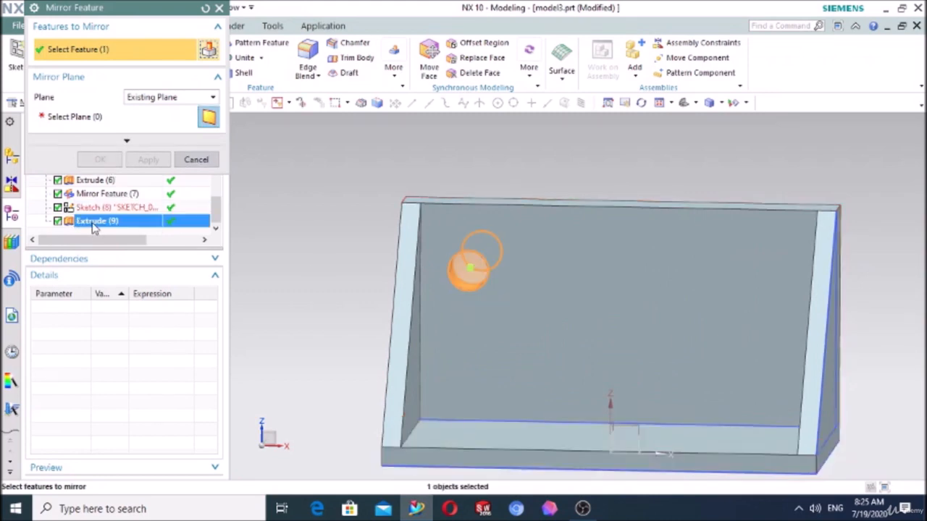
pyautogui.click(90, 120)
pyautogui.scroll(-5, 275, 294)
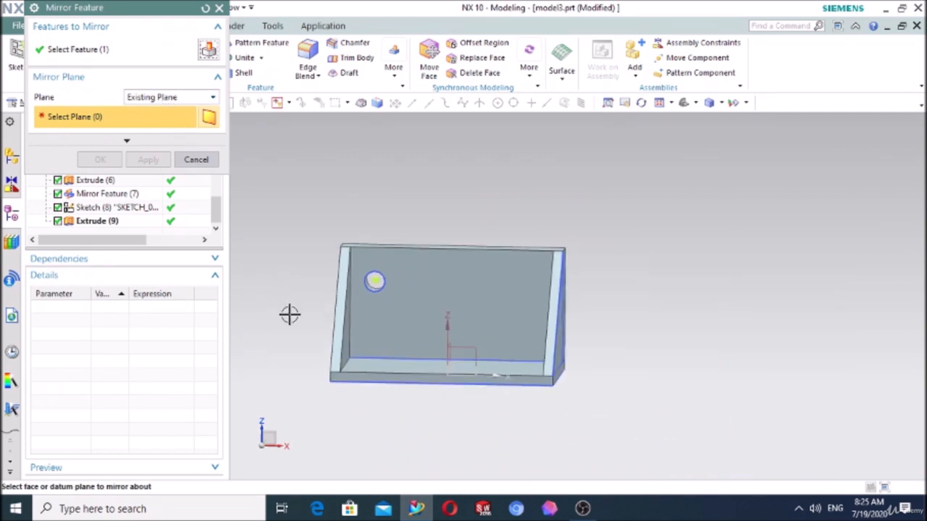
pyautogui.moveTo(290, 315); pyautogui.dragTo(327, 325, button='middle')
pyautogui.click(443, 346)
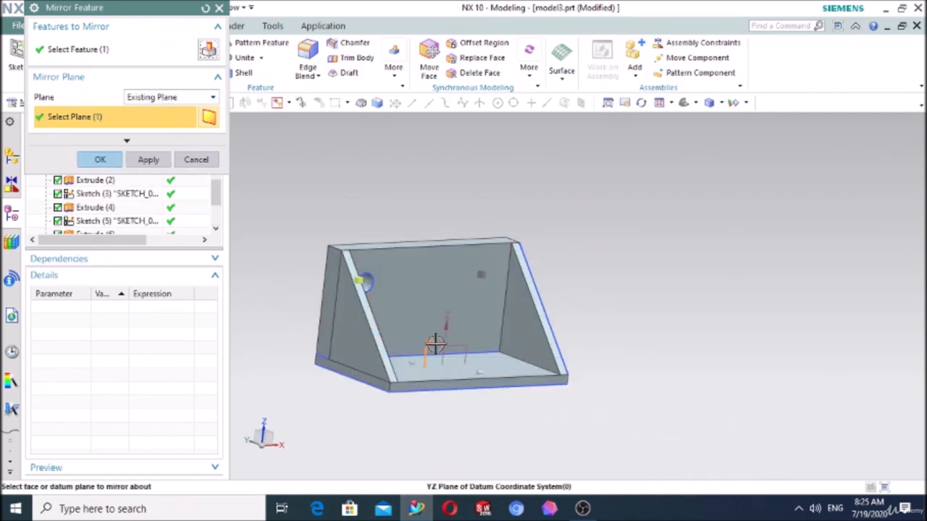
pyautogui.click(94, 161)
pyautogui.moveTo(601, 325); pyautogui.dragTo(606, 322, button='middle')
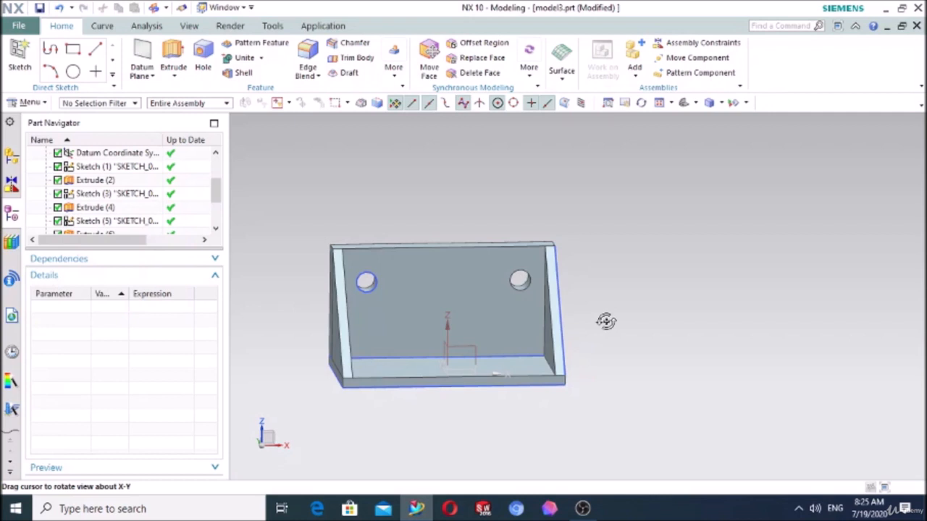
pyautogui.moveTo(606, 322); pyautogui.dragTo(607, 322, button='middle')
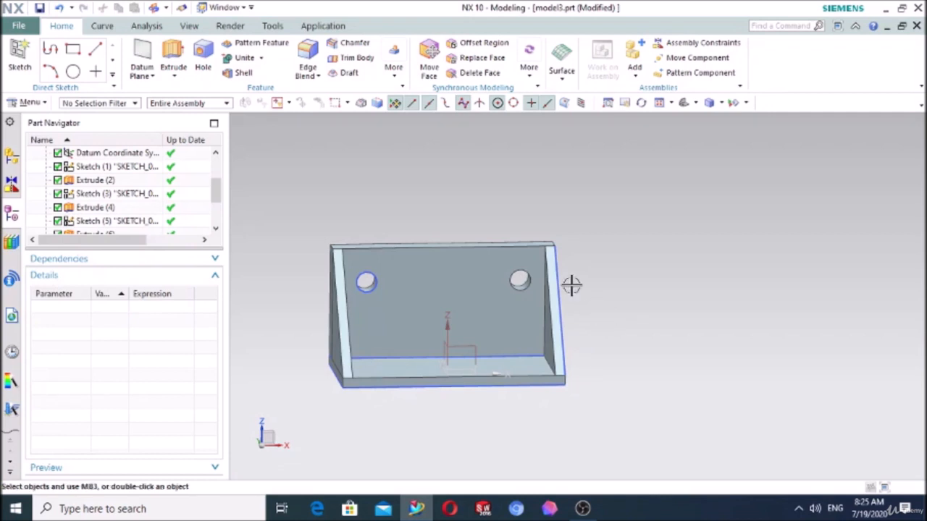
# - Start another Mirror Feature on the original hole extrusion, with a New Plane as the mirror plane
pyautogui.click(393, 64)
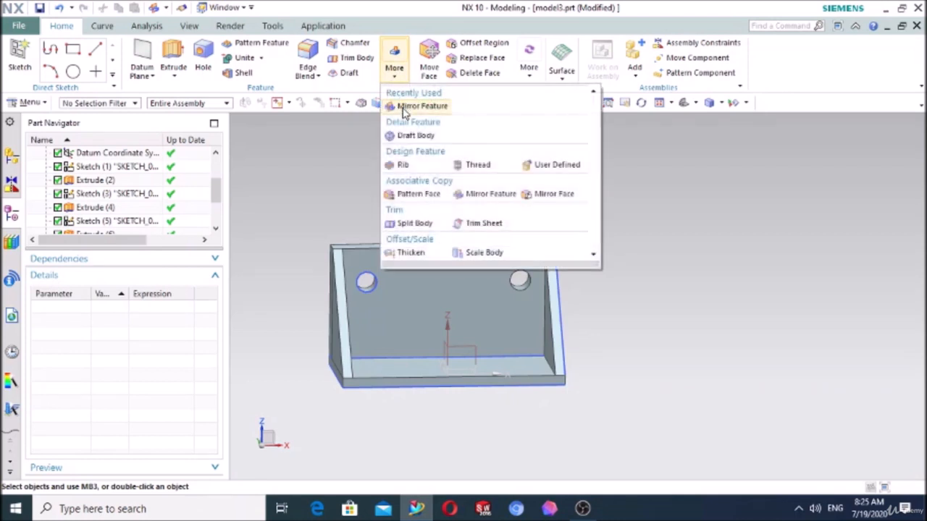
pyautogui.click(395, 106)
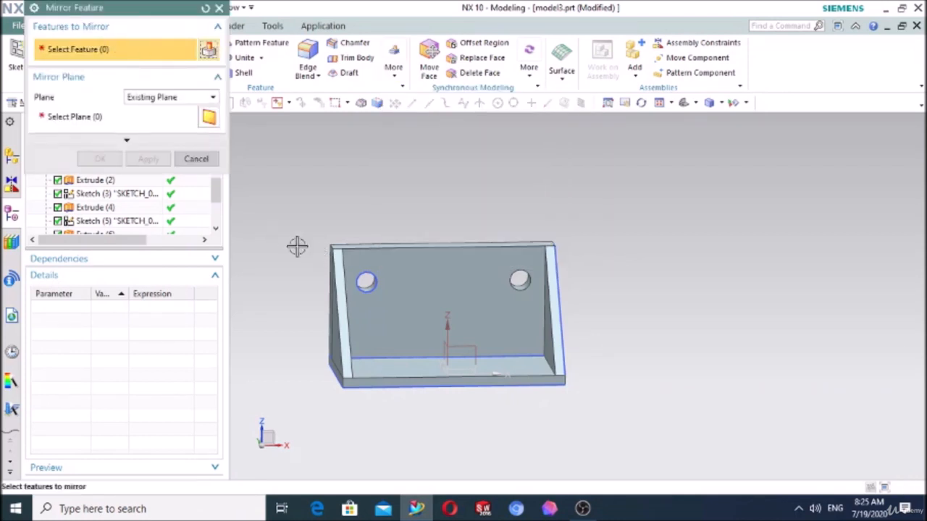
pyautogui.scroll(2, 364, 276)
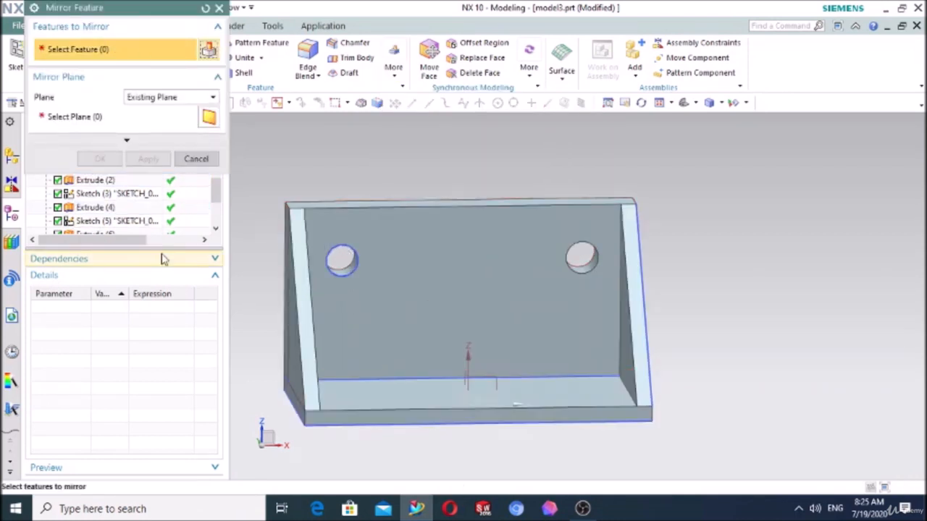
pyautogui.scroll(-1, 121, 239)
pyautogui.scroll(-1, 120, 236)
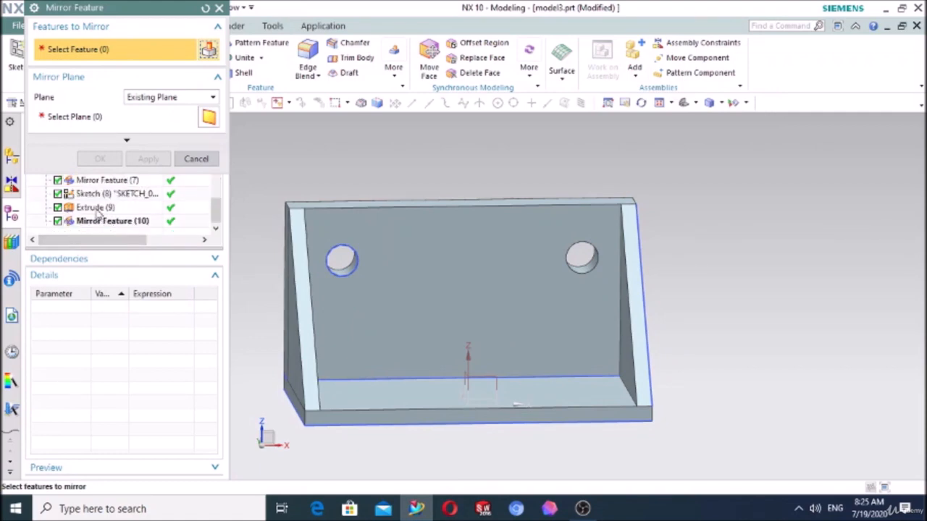
pyautogui.click(98, 209)
pyautogui.click(130, 96)
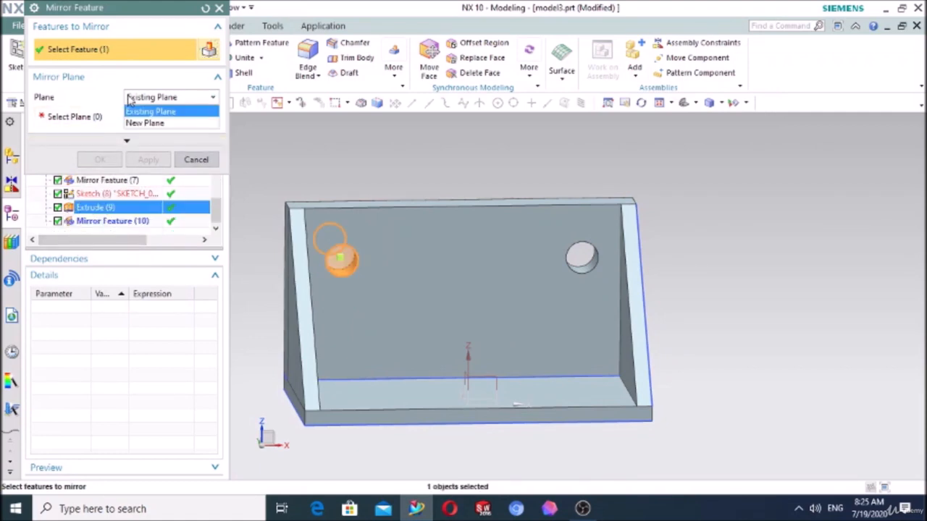
pyautogui.click(131, 121)
pyautogui.click(177, 118)
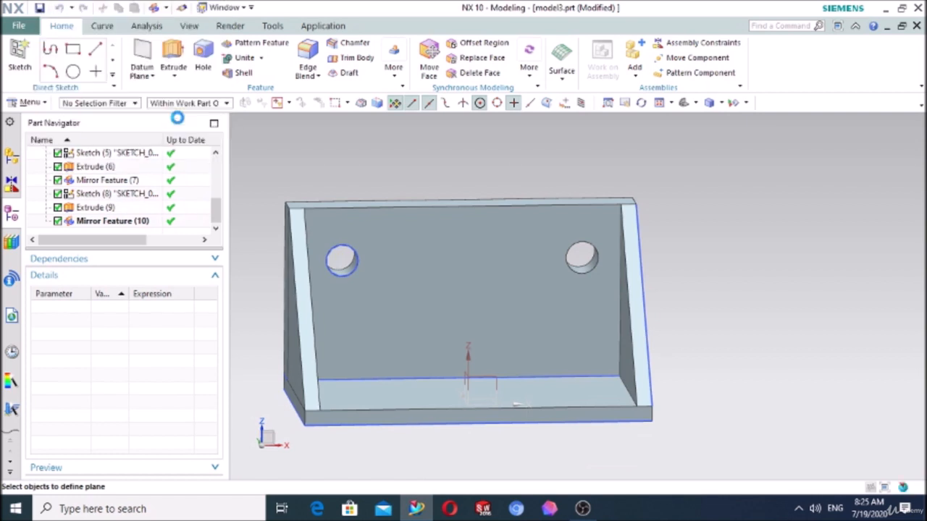
# - Define the mirror plane At Distance -80 mm from the outer end face nearest the original hole and complete the mirror
pyautogui.click(144, 48)
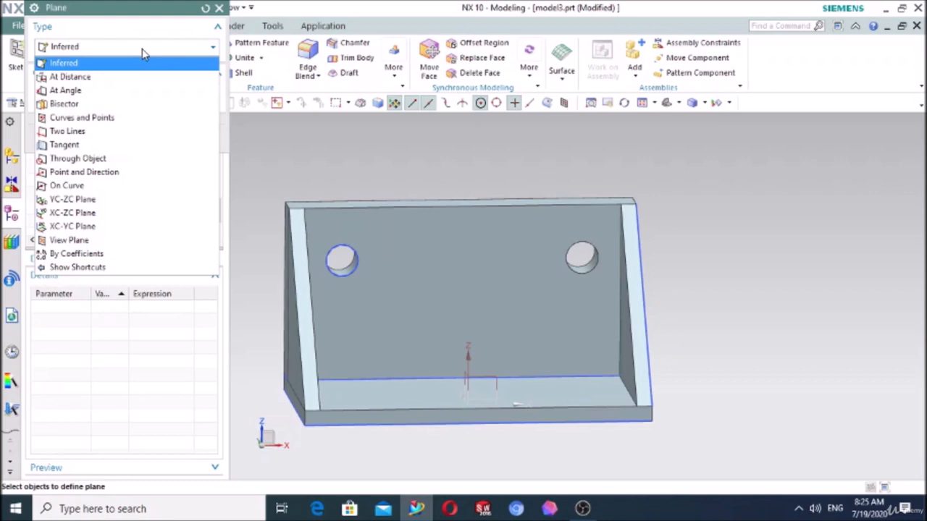
pyautogui.click(101, 77)
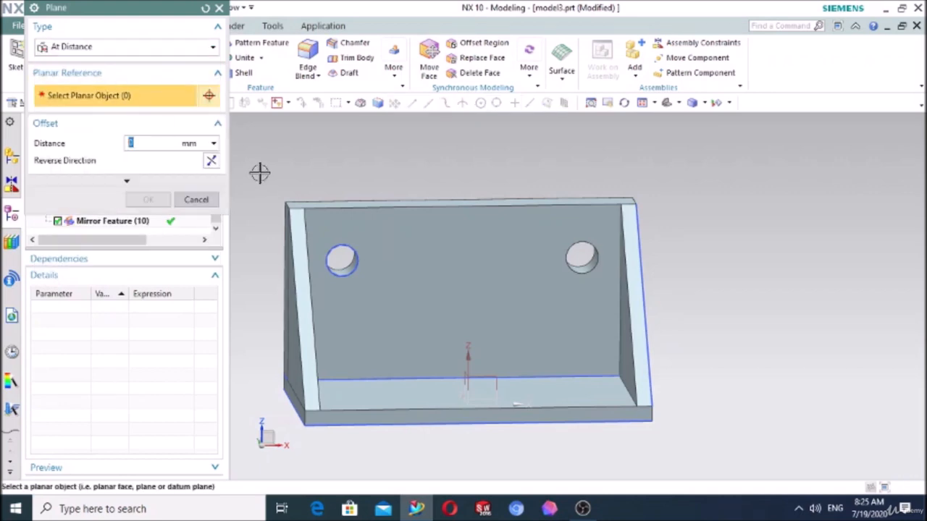
pyautogui.moveTo(258, 172); pyautogui.dragTo(284, 265, button='middle')
pyautogui.click(284, 265)
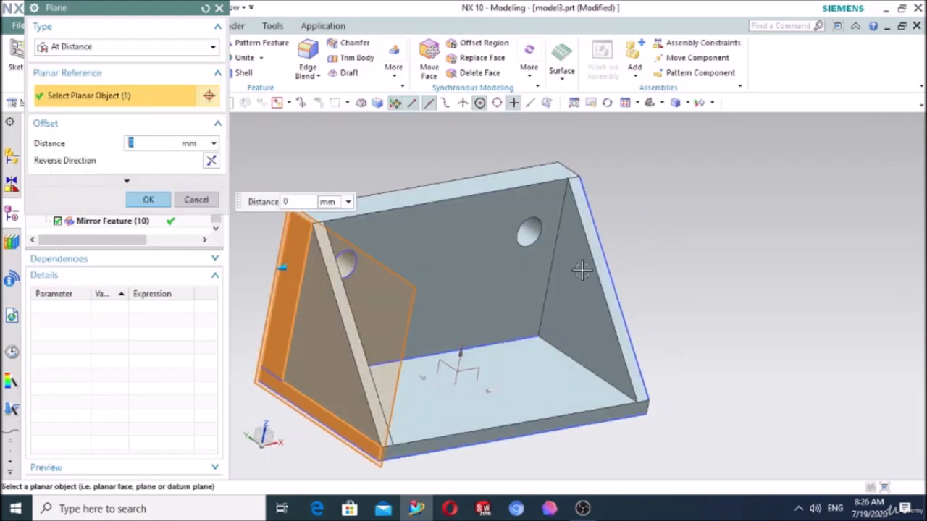
pyautogui.moveTo(279, 268); pyautogui.dragTo(375, 255)
pyautogui.moveTo(761, 276); pyautogui.dragTo(722, 270, button='middle')
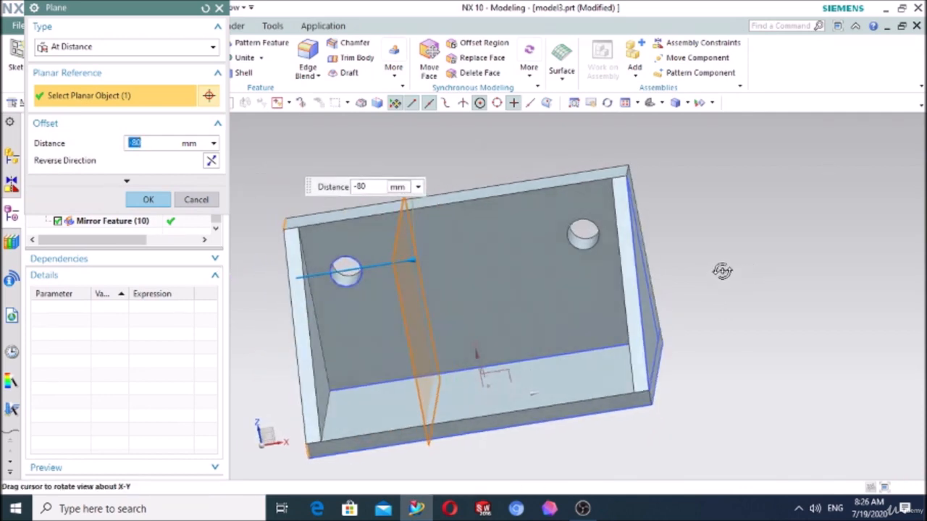
pyautogui.click(146, 203)
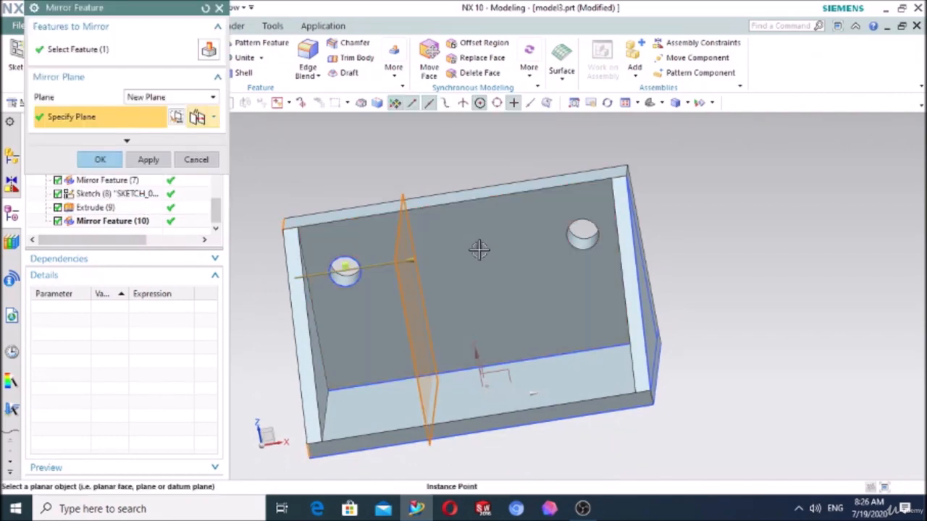
pyautogui.click(102, 160)
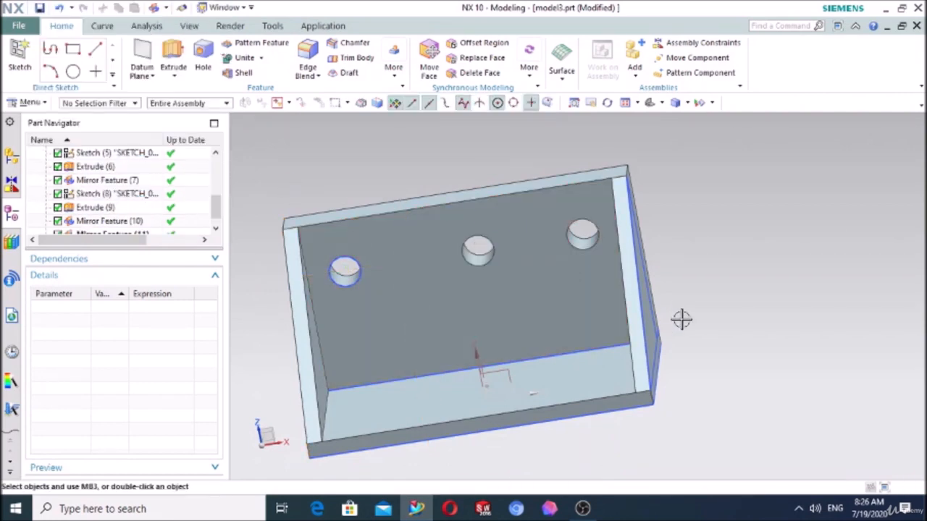
pyautogui.moveTo(682, 318); pyautogui.dragTo(690, 303, button='middle')
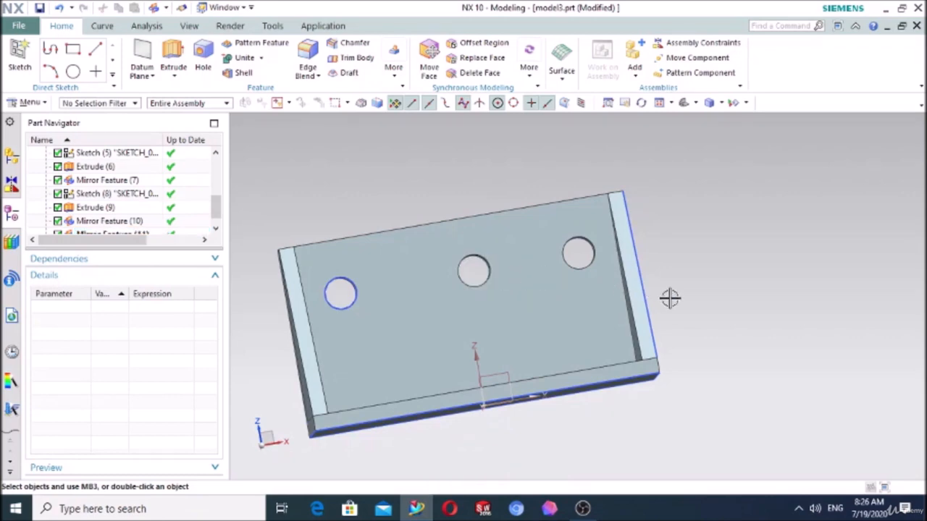
pyautogui.moveTo(684, 111); pyautogui.dragTo(706, 170, button='middle')
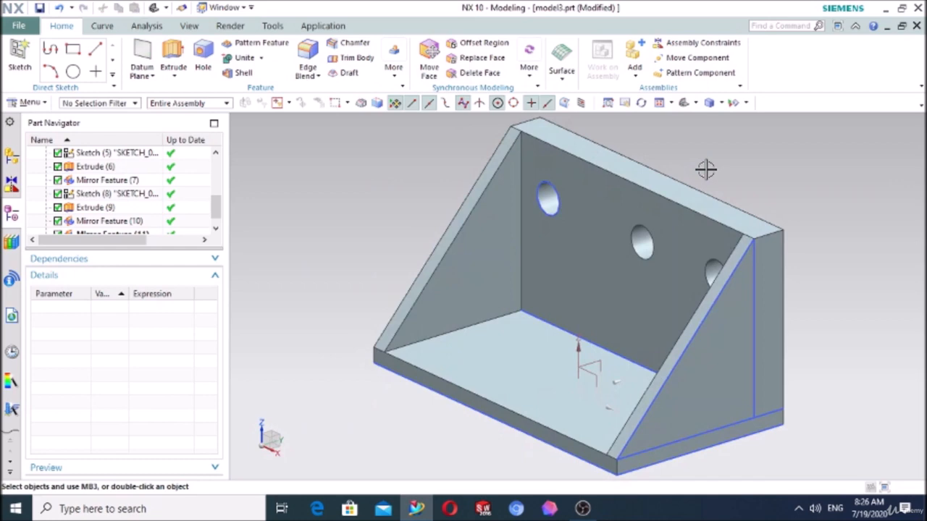